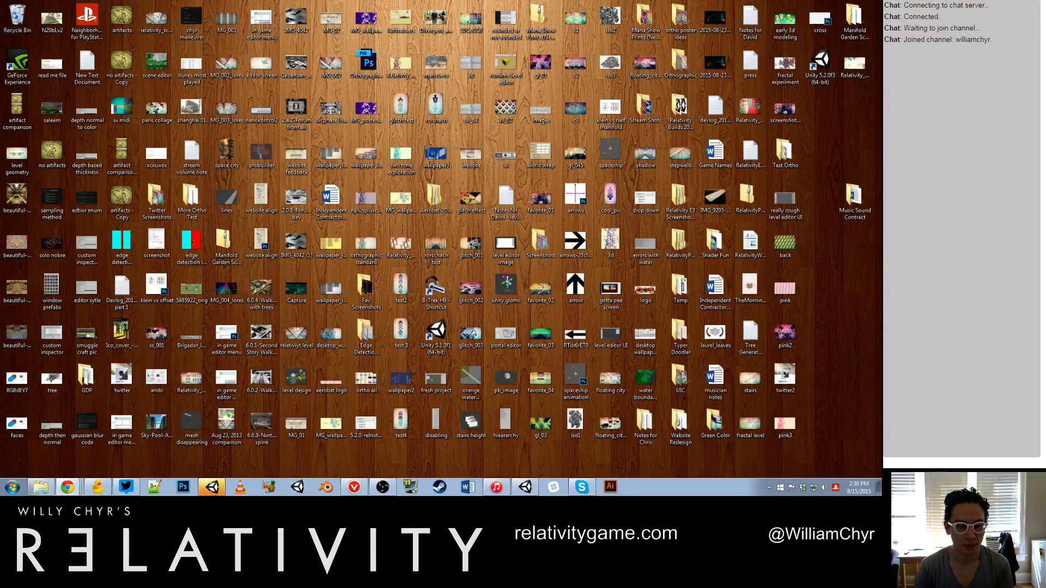
Step: Close the untitled Unity scene without saving its changes and reopen the Relativity_Redux project
{"action": "left_click", "coordinate": [213, 488]}
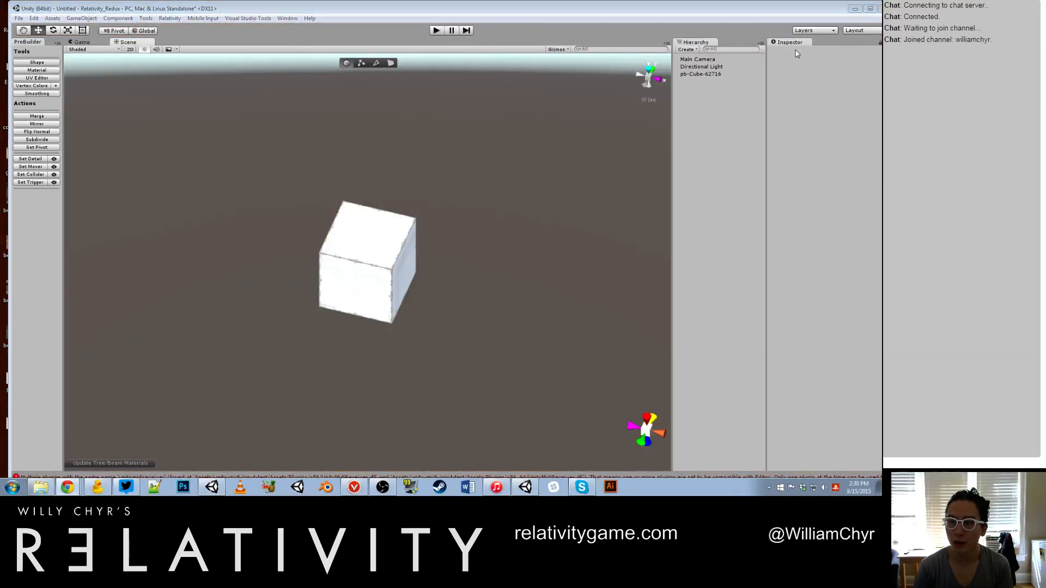
{"action": "left_click", "coordinate": [879, 8]}
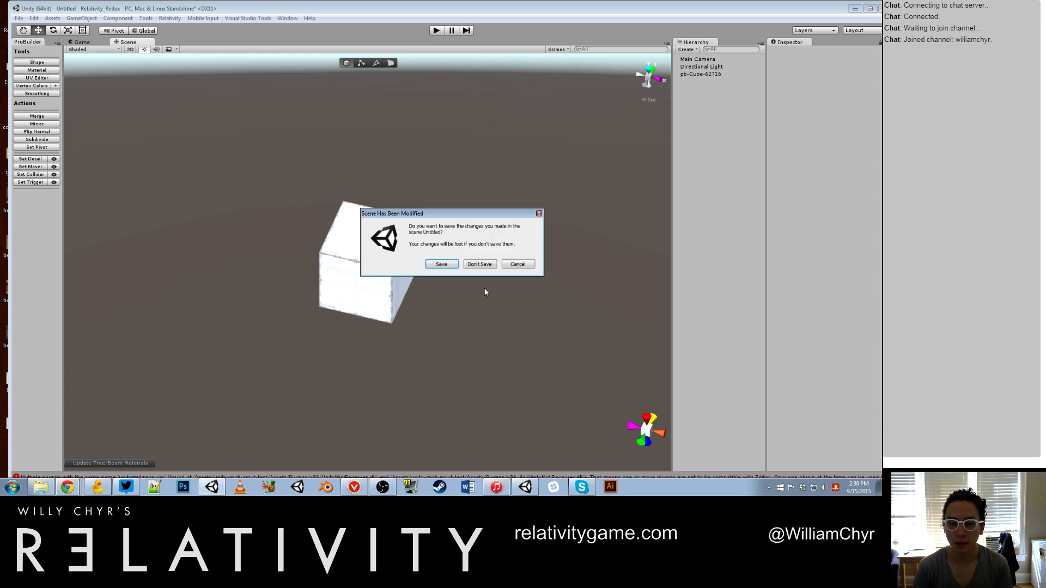
{"action": "left_click", "coordinate": [480, 264]}
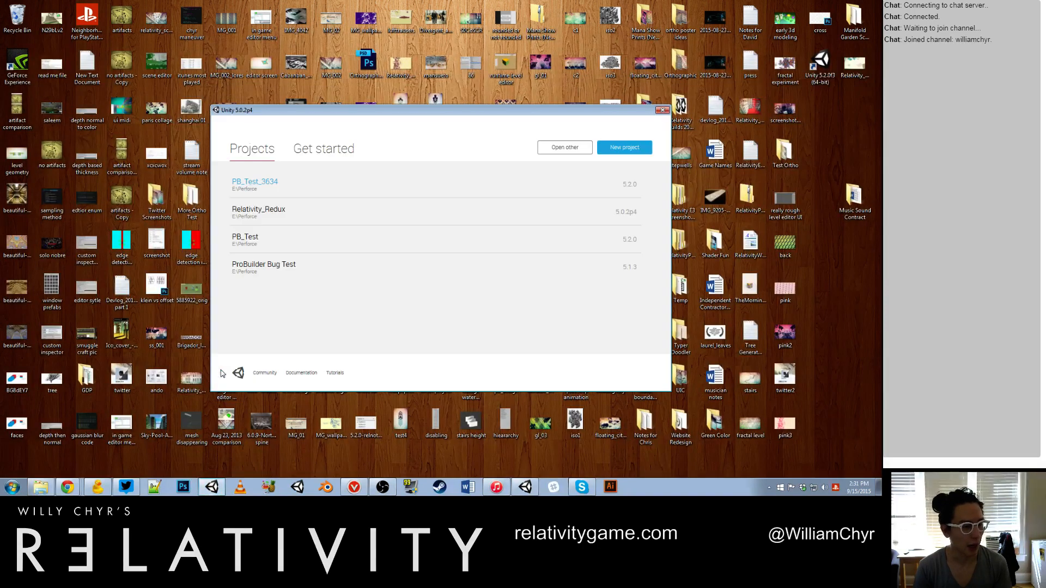
{"action": "left_click", "coordinate": [256, 209]}
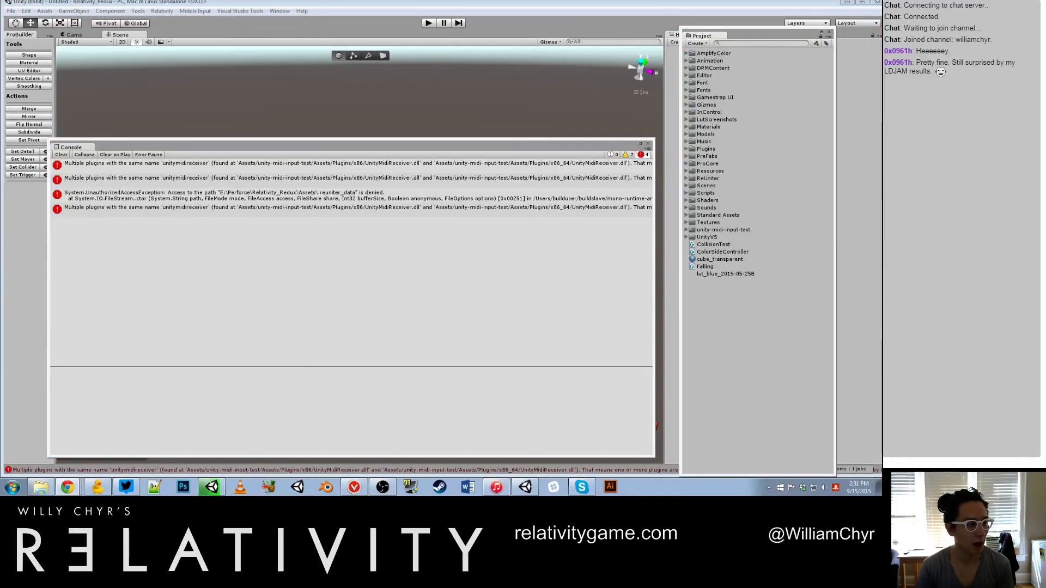
Step: Switch to the Twitter browser window and begin the new tweet with "Now live!"
{"action": "left_click_drag", "start_coordinate": [1, 41], "coordinate": [410, 64]}
{"action": "type", "text": "! W"}
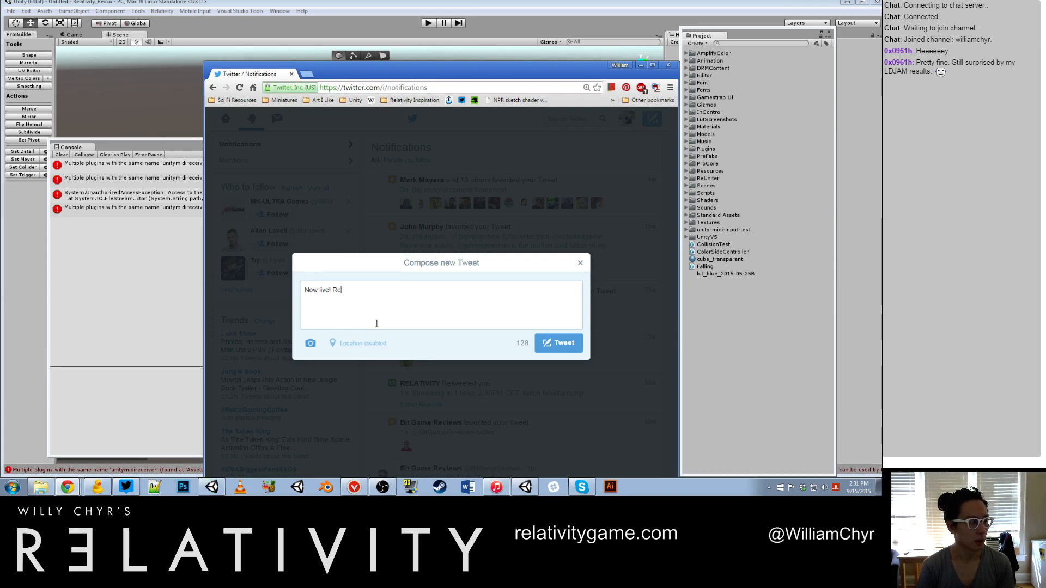
{"action": "type", "text": "Reviewing new mechanics"}
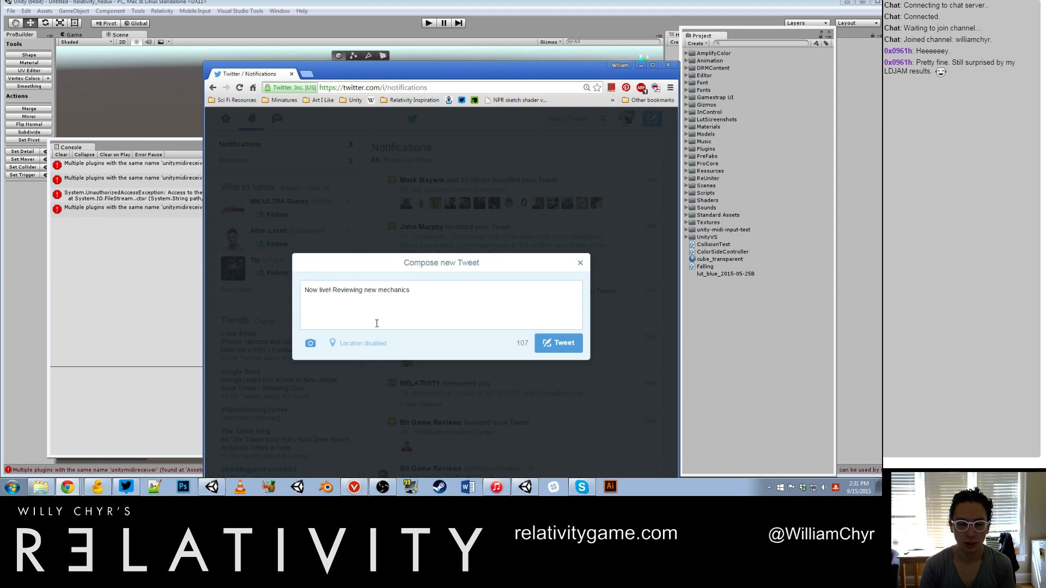
{"action": "key", "text": "BackSpace"}
{"action": "key", "text": "BackSpace"}
{"action": "key", "text": "BackSpace"}
{"action": "key", "text": "BackSpace"}
{"action": "key", "text": "BackSpace"}
{"action": "key", "text": "BackSpace"}
{"action": "key", "text": "BackSpace"}
{"action": "key", "text": "BackSpace"}
{"action": "key", "text": "BackSpace"}
{"action": "key", "text": "BackSpace"}
{"action": "key", "text": "BackSpace"}
{"action": "key", "text": "BackSpace"}
{"action": "key", "text": "BackSpace"}
{"action": "key", "text": "BackSpace"}
{"action": "key", "text": "BackSpace"}
{"action": "key", "text": "BackSpace"}
{"action": "key", "text": "BackSpace"}
{"action": "key", "text": "BackSpace"}
{"action": "key", "text": "BackSpace"}
{"action": "key", "text": "BackSpace"}
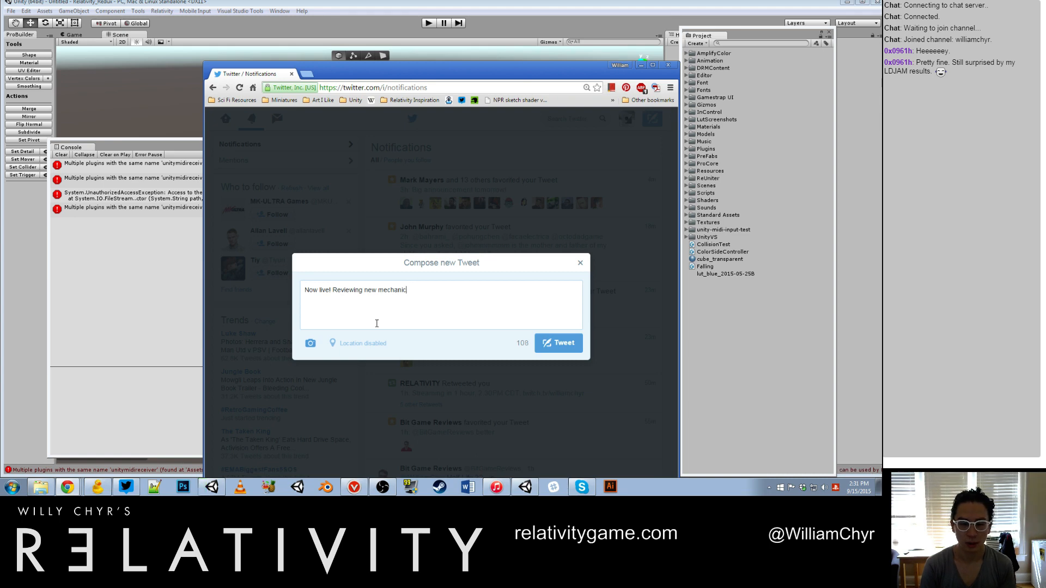
{"action": "type", "text": "e! Re"}
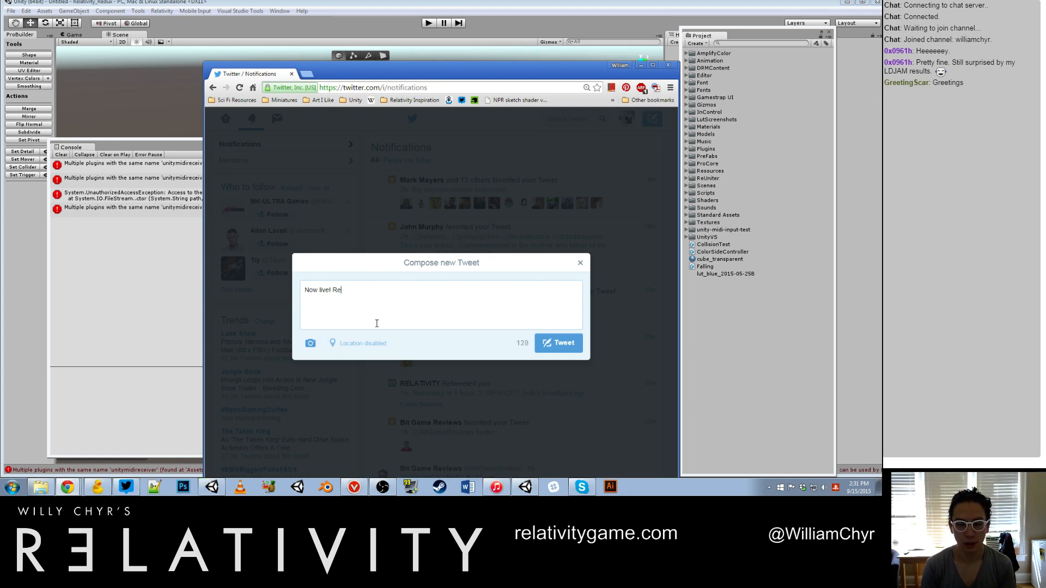
{"action": "type", "text": "viewing"}
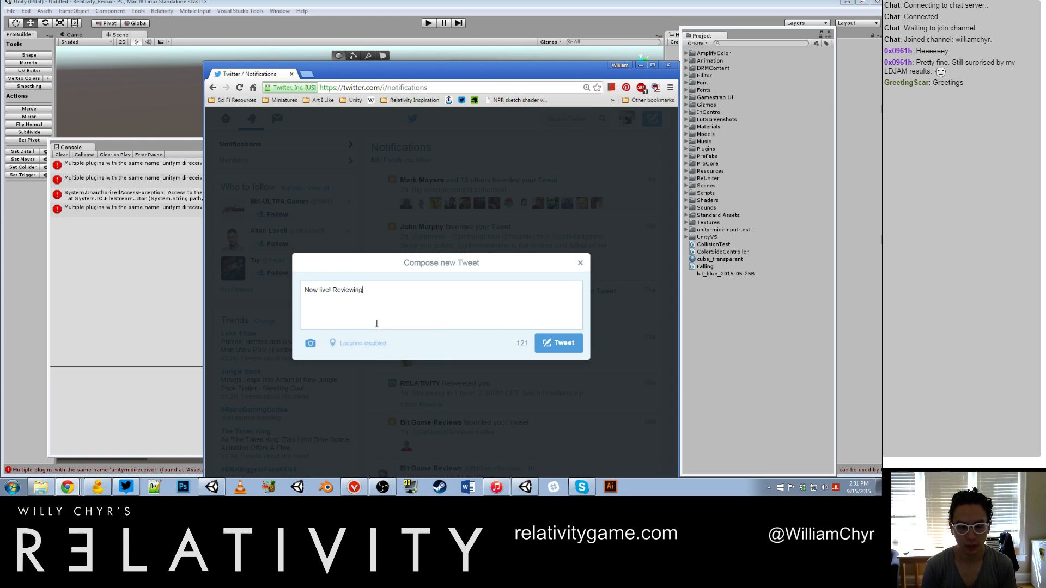
{"action": "type", "text": " stat"}
{"action": "key", "text": "BackSpace"}
{"action": "key", "text": "BackSpace"}
{"action": "key", "text": "BackSpace"}
{"action": "key", "text": "BackSpace"}
{"action": "key", "text": "BackSpace"}
{"action": "key", "text": "BackSpace"}
{"action": "key", "text": "BackSpace"}
{"action": "key", "text": "BackSpace"}
{"action": "key", "text": "BackSpace"}
{"action": "key", "text": "BackSpace"}
{"action": "key", "text": "BackSpace"}
{"action": "key", "text": "BackSpace"}
{"action": "key", "text": "BackSpace"}
{"action": "key", "text": "BackSpace"}
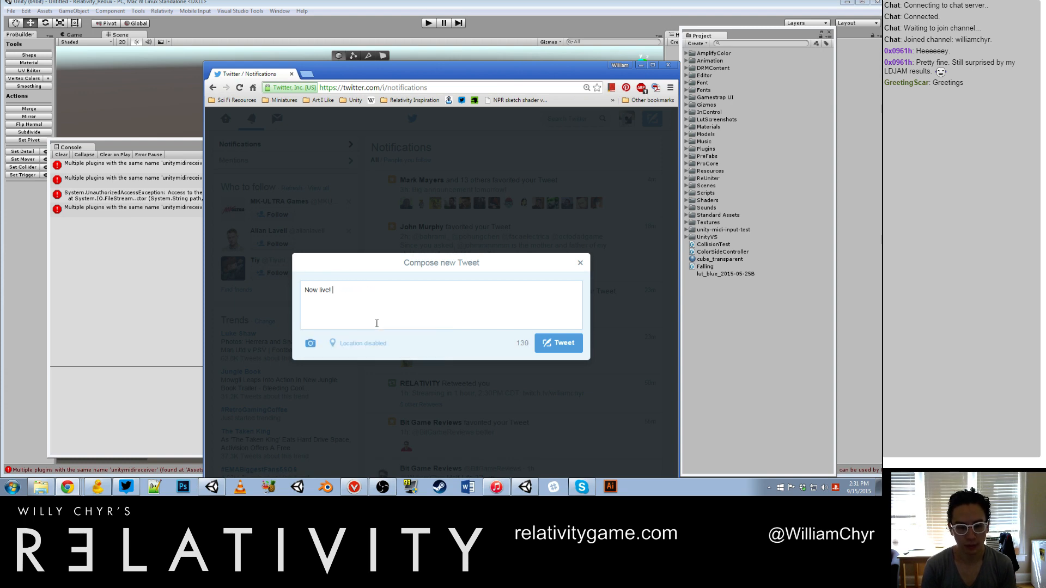
Step: Paste the Twitch channel link after "Now live!" and add the text "Reviewing state of mechanics"
{"action": "type", "text": "http://www.twitch.tv/williamchyr"}
{"action": "type", "text": "C"}
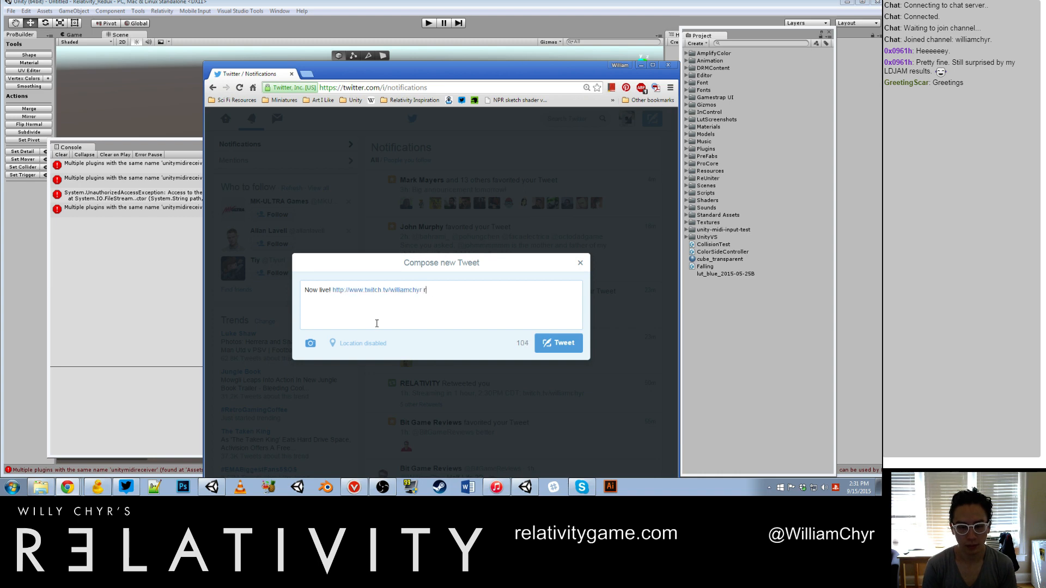
{"action": "key", "text": "BackSpace"}
{"action": "type", "text": "Reviewing state of mechanics"}
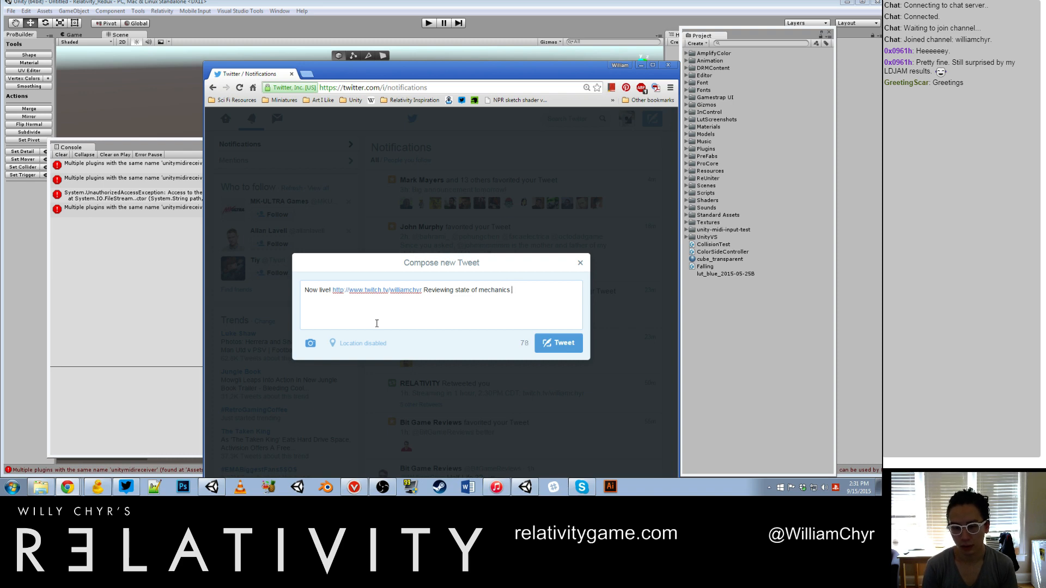
{"action": "type", "text": " (water, tree"}
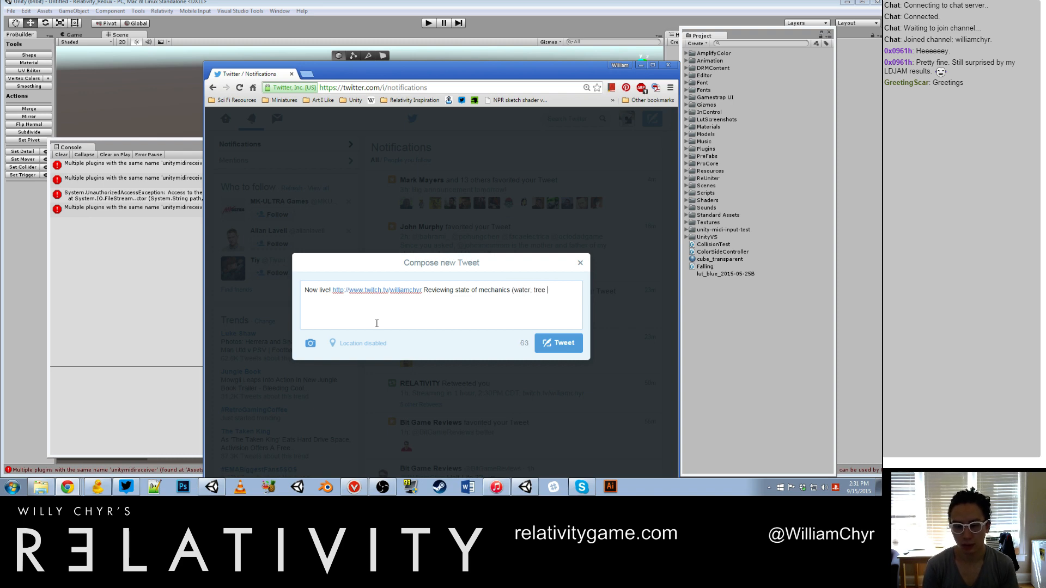
Step: Complete the tweet text with "(water, tree growing, etc)."
{"action": "key", "text": "BackSpace"}
{"action": "type", "text": "growing"}
{"action": "key", "text": "BackSpace"}
{"action": "key", "text": "BackSpace"}
{"action": "key", "text": "BackSpace"}
{"action": "key", "text": "BackSpace"}
{"action": "key", "text": "BackSpace"}
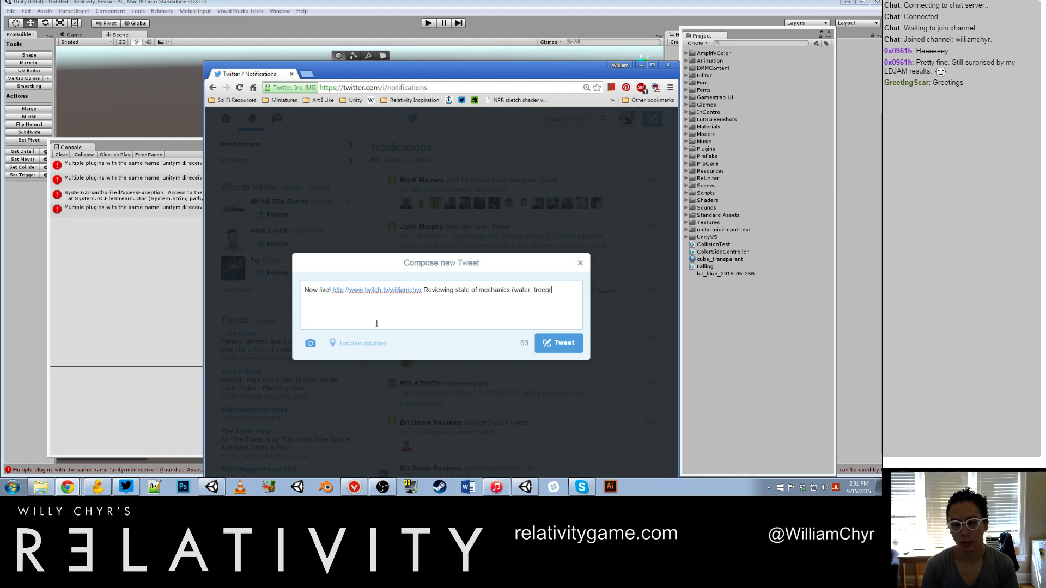
{"action": "key", "text": "BackSpace"}
{"action": "key", "text": "BackSpace"}
{"action": "type", "text": "growing, etc"}
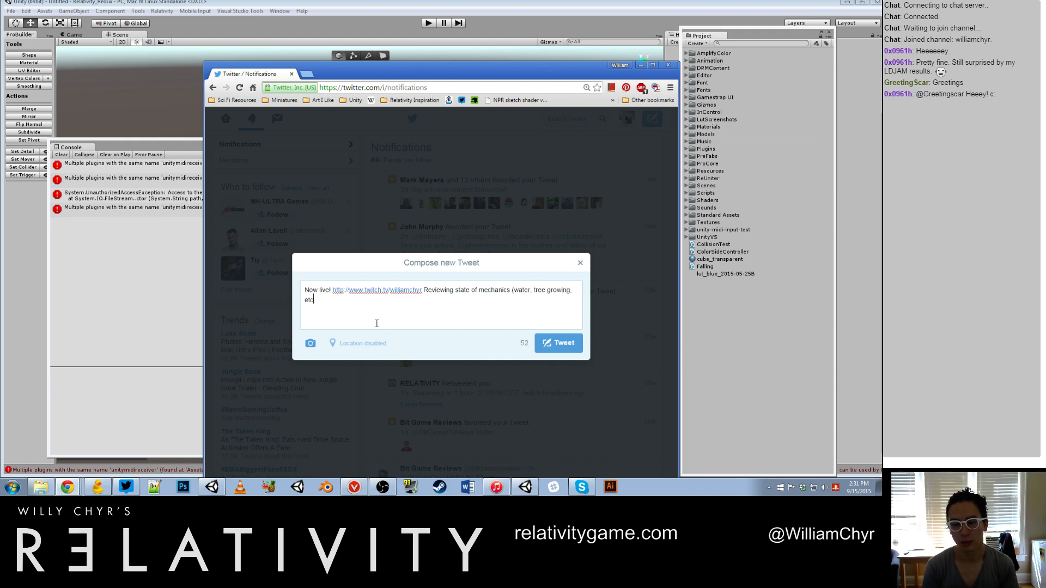
{"action": "type", "text": ")."}
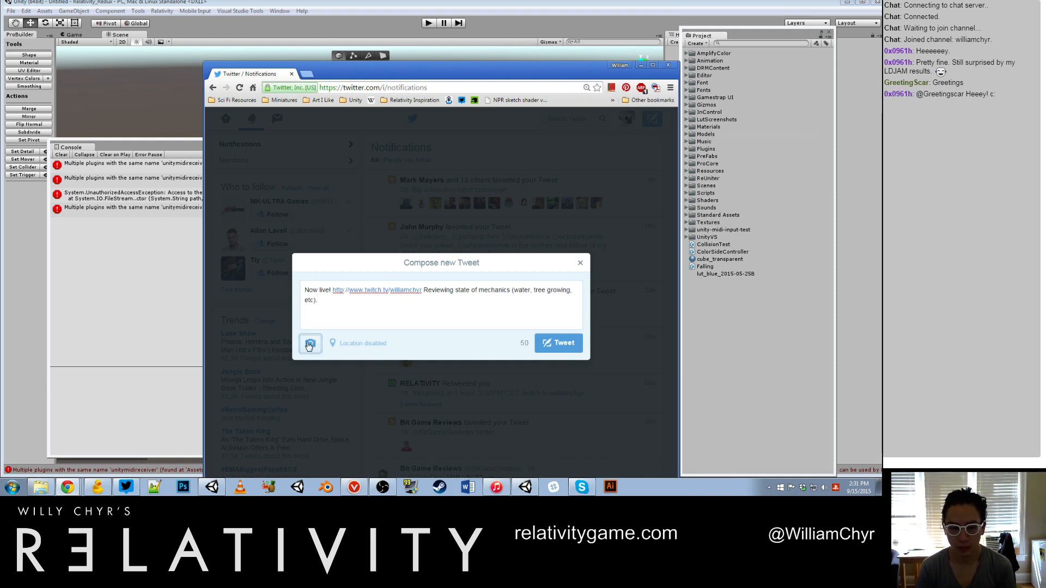
Step: Attach an animated image from the Gifs folder on Hard Disk (E:) to the tweet
{"action": "left_click", "coordinate": [309, 344]}
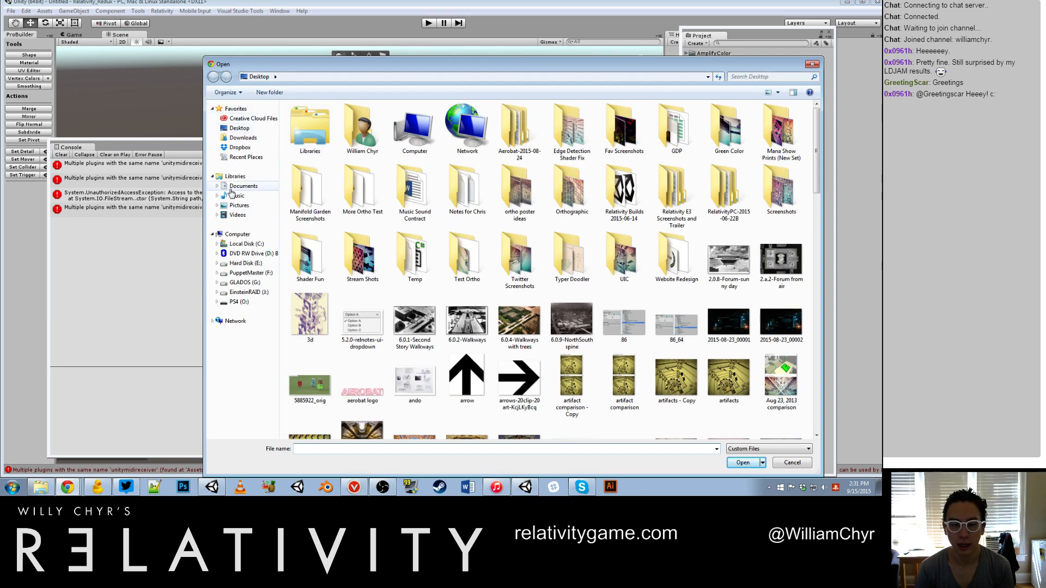
{"action": "left_click", "coordinate": [240, 264]}
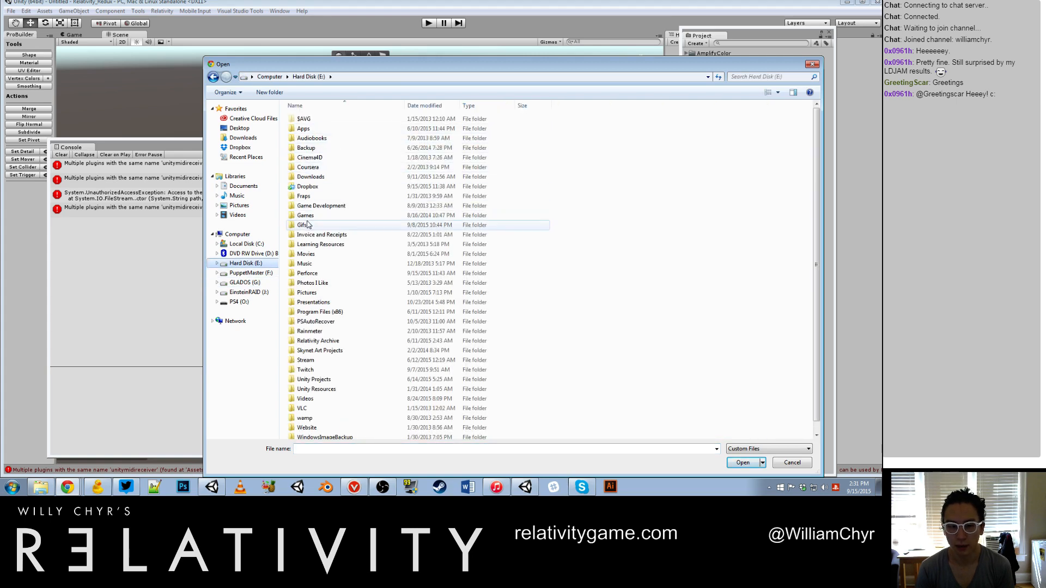
{"action": "double_click", "coordinate": [303, 225]}
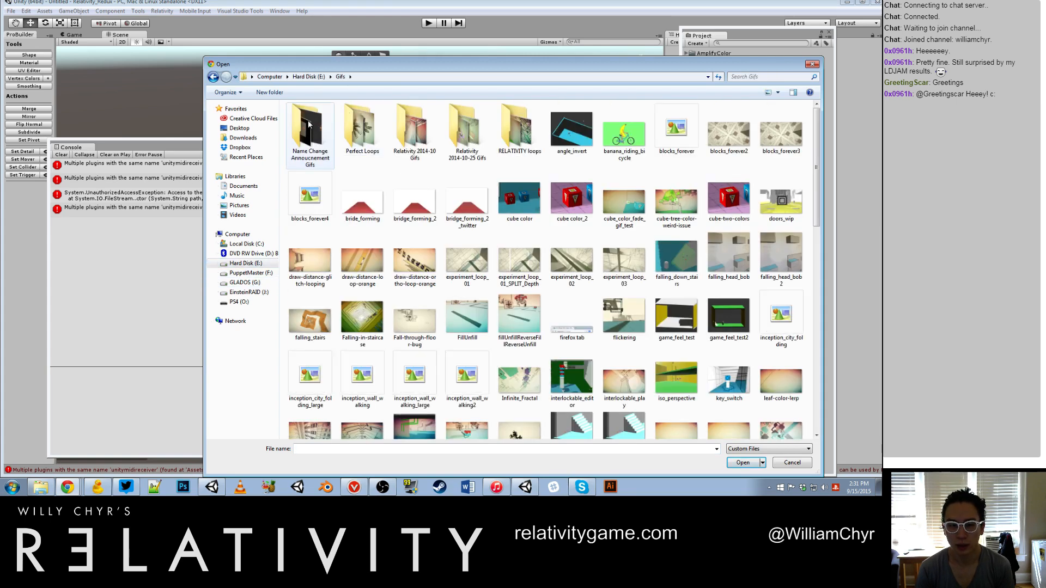
{"action": "left_click_drag", "start_coordinate": [360, 65], "coordinate": [0, 79]}
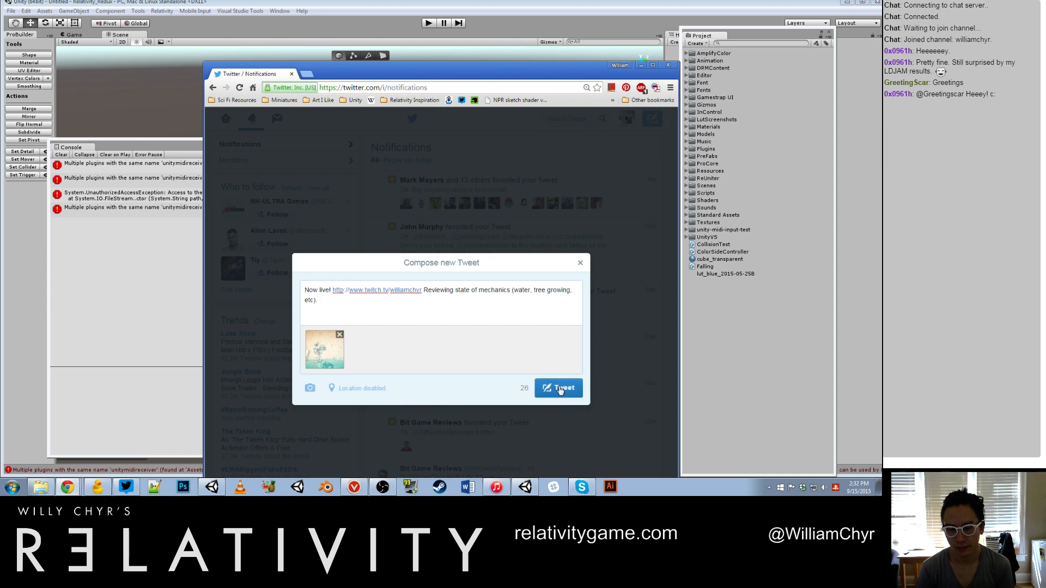
Step: Post the tweet and move the browser window away from the Unity editor
{"action": "left_click", "coordinate": [556, 387]}
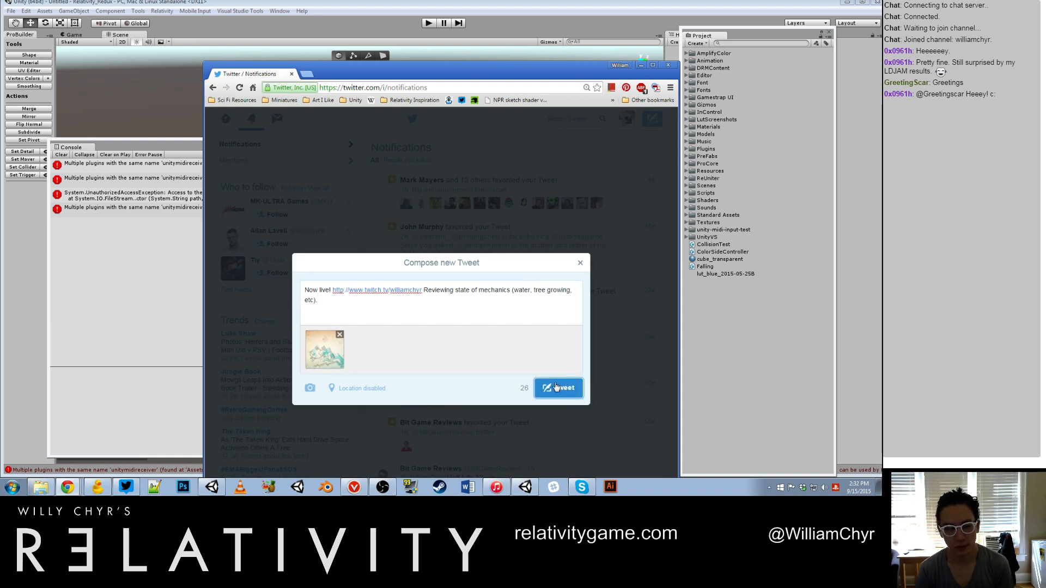
{"action": "left_click", "coordinate": [555, 387]}
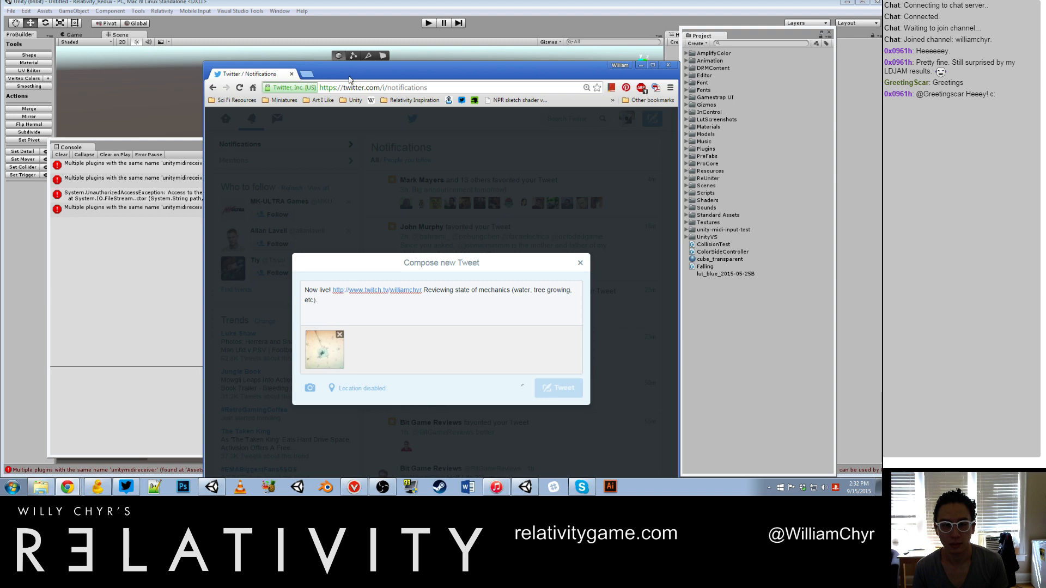
{"action": "left_click_drag", "start_coordinate": [349, 80], "coordinate": [882, 83]}
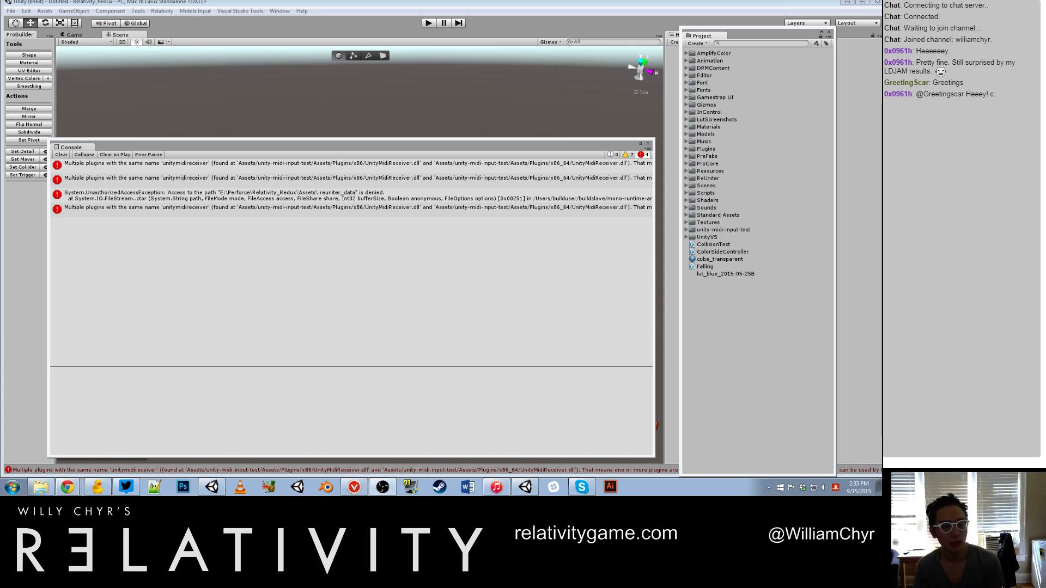
Step: Close the Console window and move the floating Project window off the Hierarchy and Inspector
{"action": "left_click", "coordinate": [648, 143]}
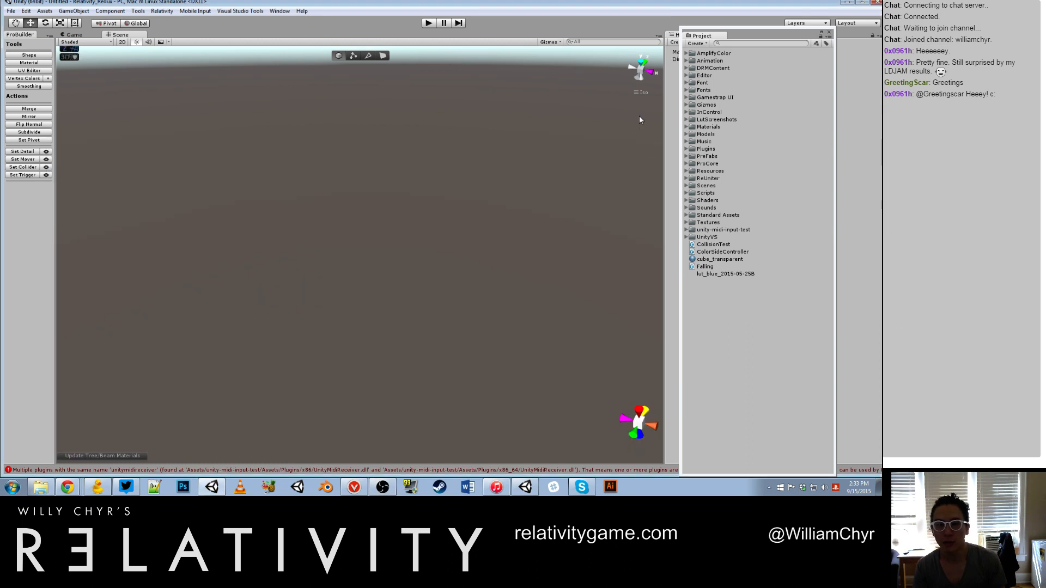
{"action": "left_click_drag", "start_coordinate": [747, 34], "coordinate": [961, 33]}
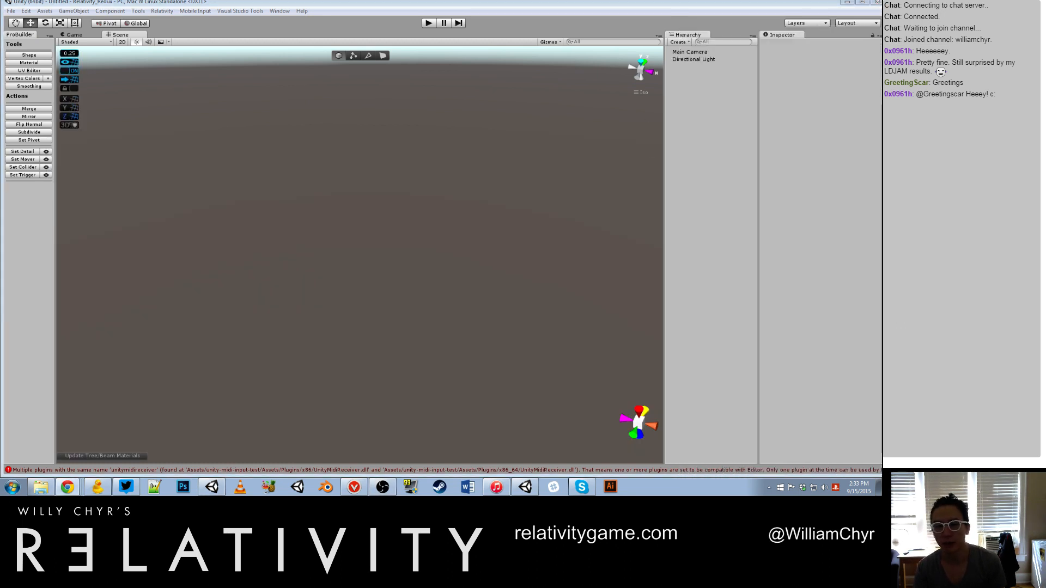
Step: Build a 1 × 1 × 1 ProBuilder cube with the Shape Tool and close the tool
{"action": "left_click", "coordinate": [29, 55]}
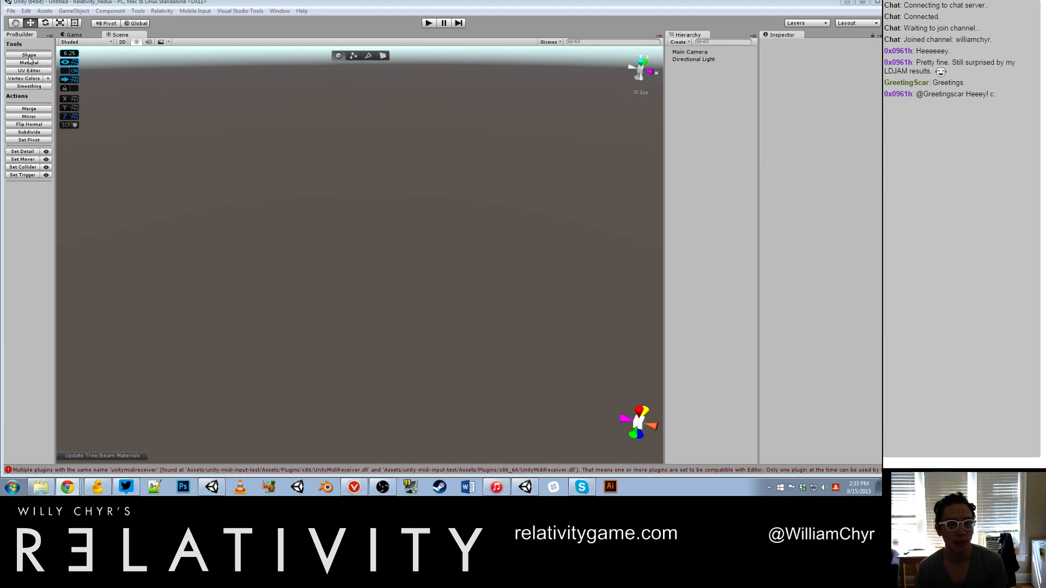
{"action": "left_click", "coordinate": [464, 179]}
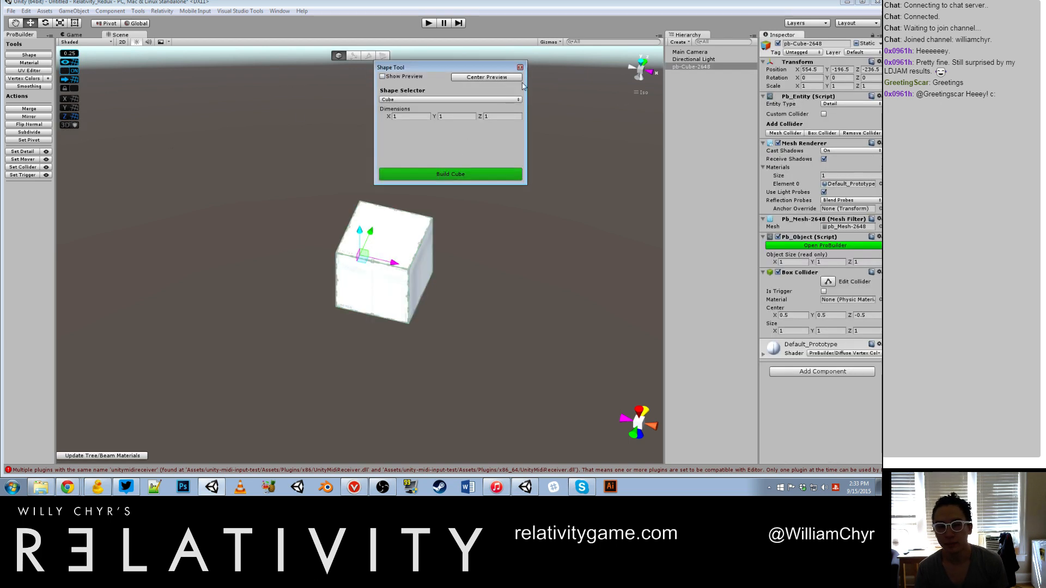
{"action": "left_click", "coordinate": [520, 67]}
Step: Duplicate the cube and move the copy about 2 units along X, and duplicate that copy and move it back along Z
{"action": "left_click", "coordinate": [684, 67]}
{"action": "key", "text": "ctrl+d"}
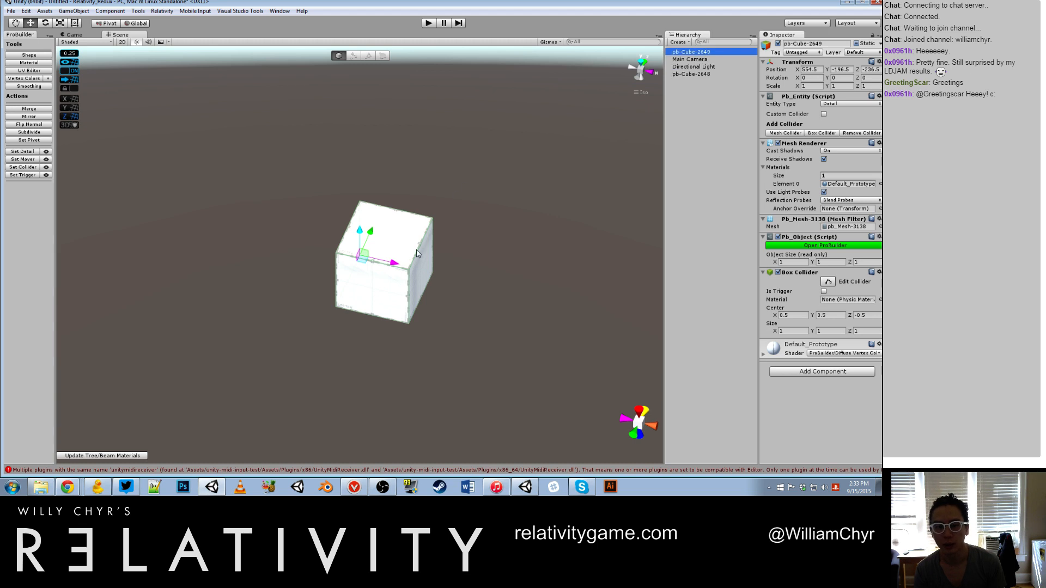
{"action": "left_click_drag", "start_coordinate": [393, 262], "coordinate": [538, 296]}
{"action": "scroll", "coordinate": [460, 258], "scroll_direction": "down", "scroll_amount": 10}
{"action": "key", "text": "ctrl+d"}
{"action": "left_click_drag", "start_coordinate": [447, 251], "coordinate": [495, 142]}
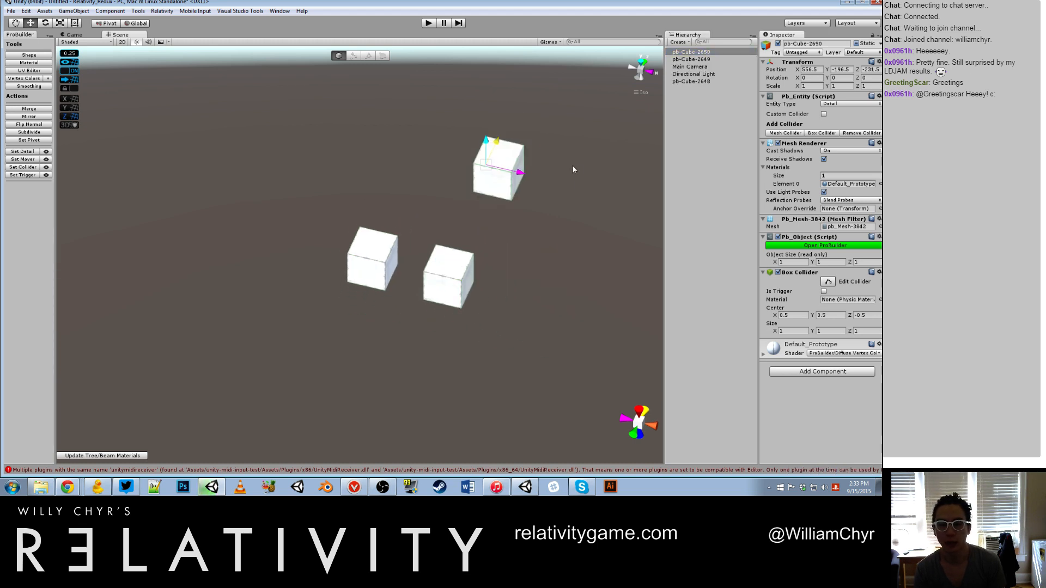
Step: Create an empty game object and make all three cubes its children
{"action": "left_click", "coordinate": [64, 10]}
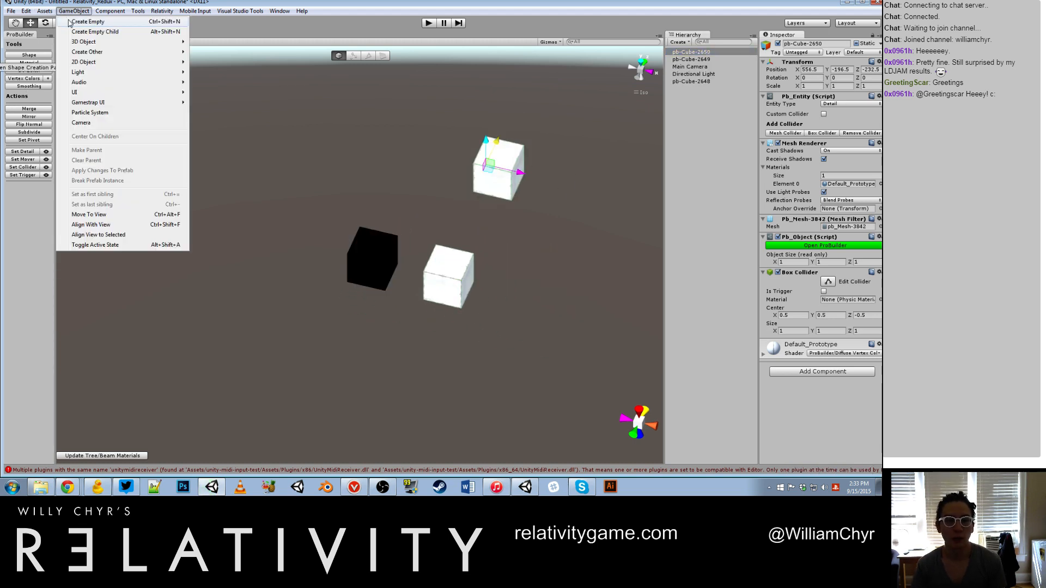
{"action": "left_click", "coordinate": [79, 23]}
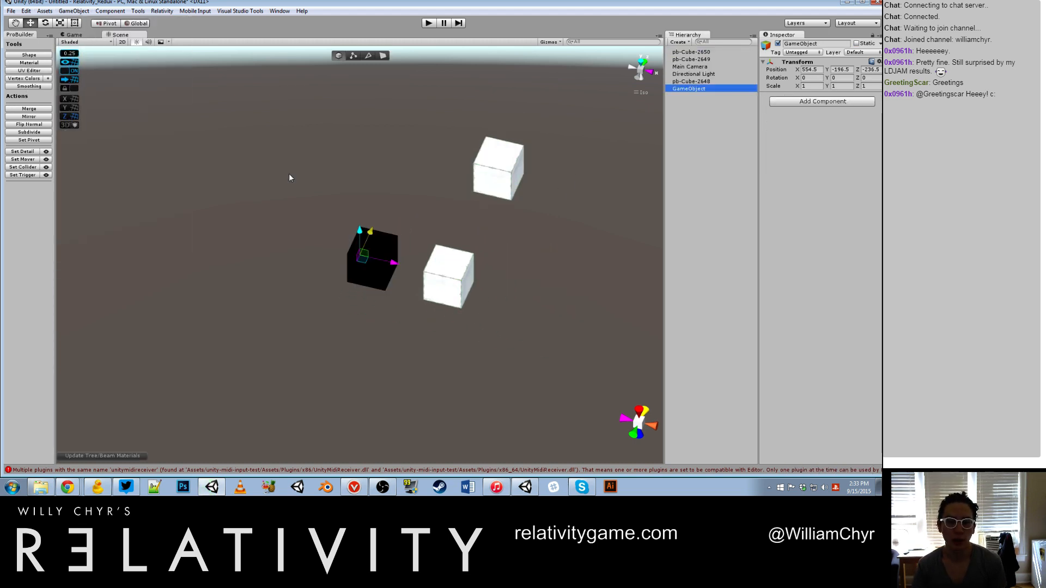
{"action": "left_click", "coordinate": [719, 81]}
{"action": "left_click", "coordinate": [719, 59], "text": "ctrl"}
{"action": "left_click", "coordinate": [719, 52], "text": "ctrl"}
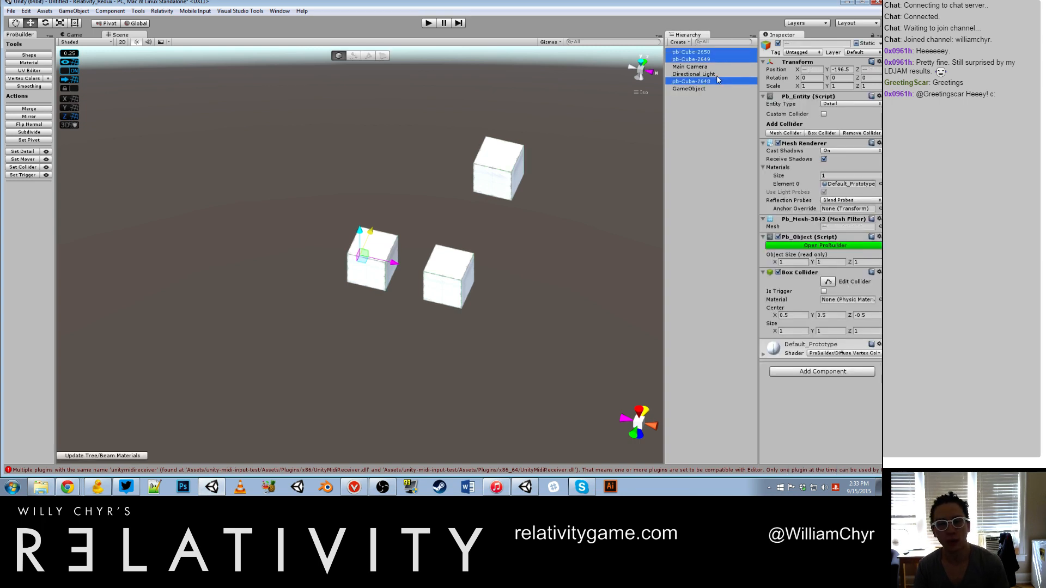
{"action": "left_click_drag", "start_coordinate": [718, 81], "coordinate": [712, 88]}
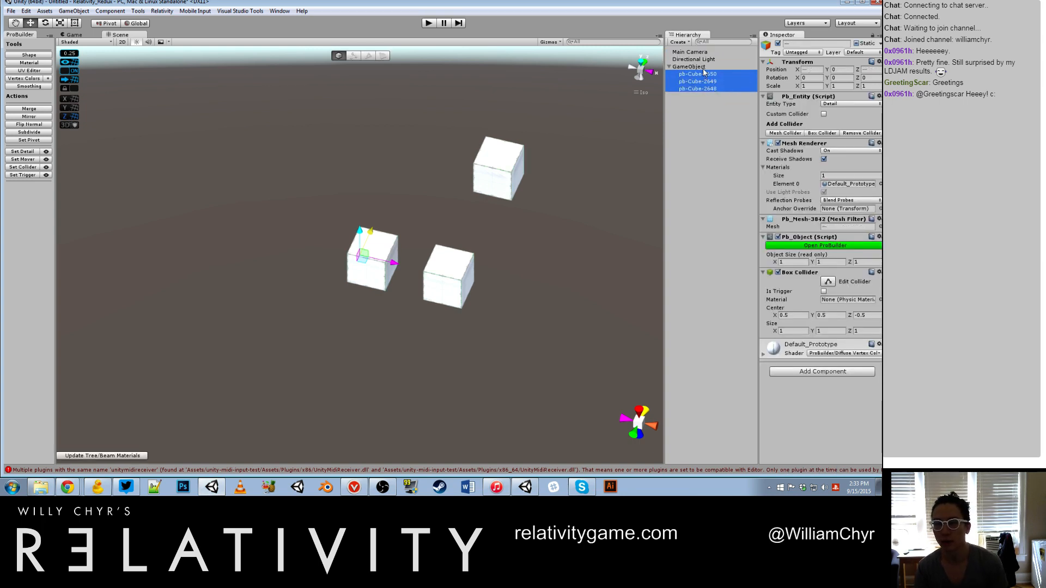
Step: Duplicate the parent object holding the three cubes, move the copy 5 units along X, and expand it in the Hierarchy
{"action": "left_click", "coordinate": [704, 66]}
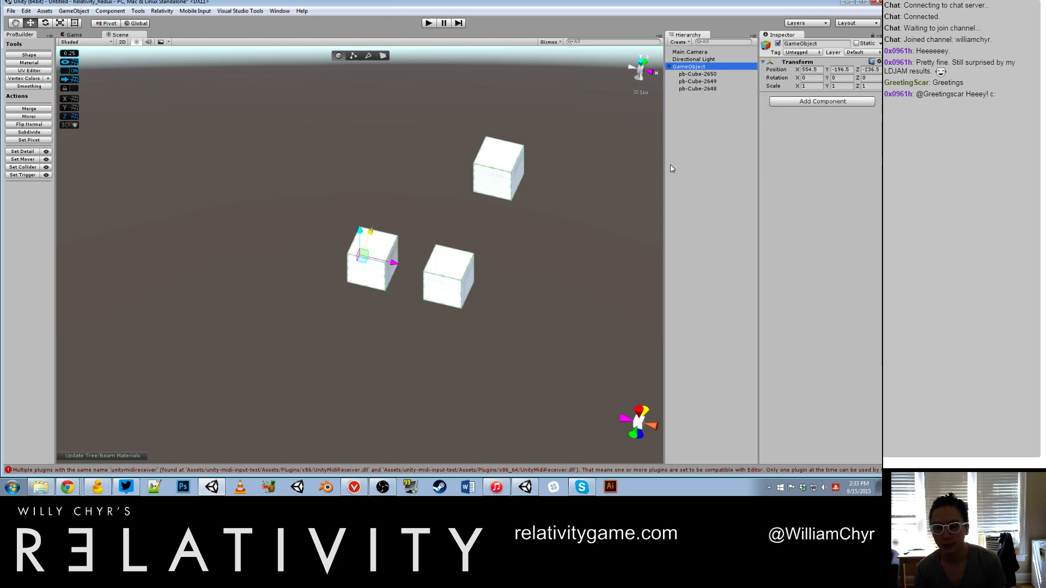
{"action": "key", "text": "ctrl+d"}
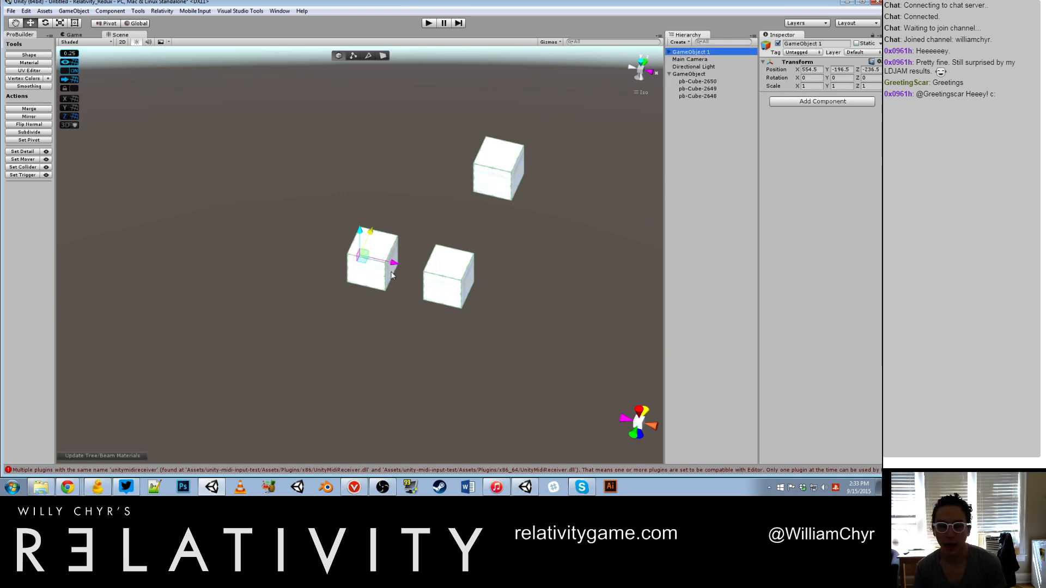
{"action": "left_click_drag", "start_coordinate": [392, 275], "coordinate": [509, 214]}
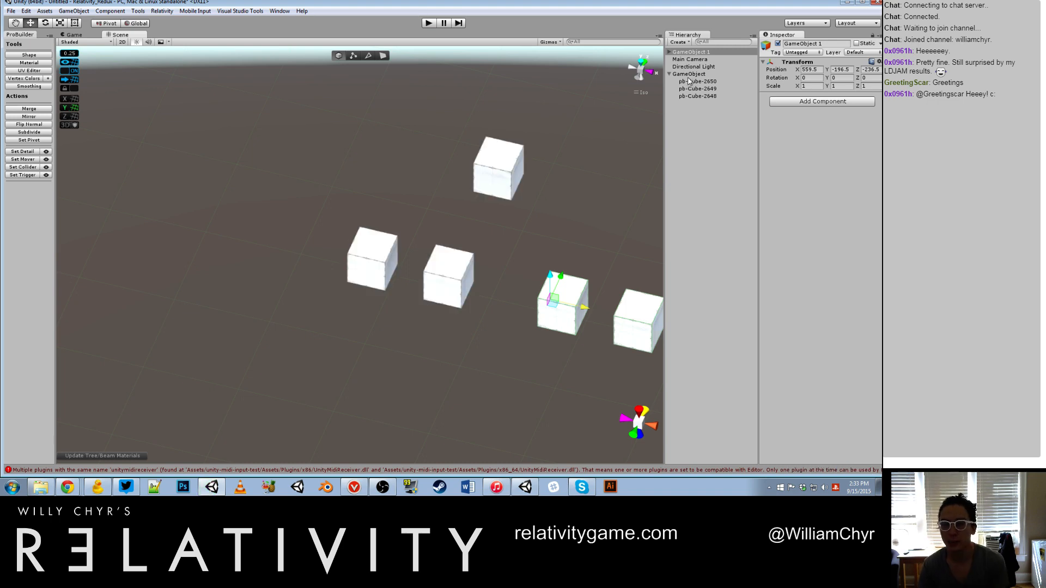
{"action": "left_click", "coordinate": [670, 52]}
{"action": "scroll", "coordinate": [586, 195], "scroll_direction": "down", "scroll_amount": 4}
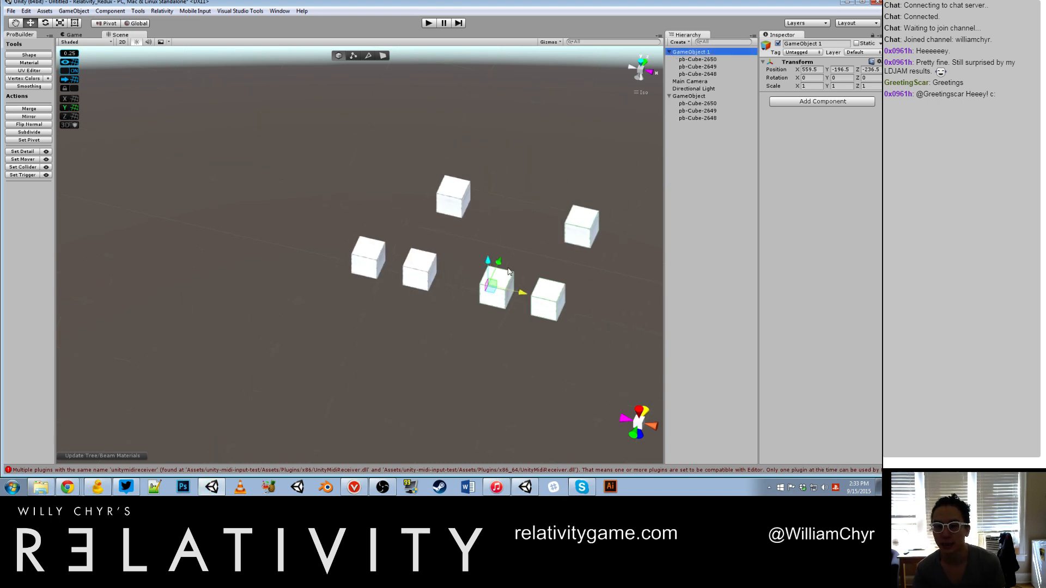
Step: Make two more copies of the cube group, moving them about 4 units along X and the last about 5 back along Z, and delete the last
{"action": "key", "text": "ctrl+d"}
{"action": "key", "text": "ctrl+d"}
{"action": "left_click_drag", "start_coordinate": [491, 284], "coordinate": [515, 343]}
{"action": "right_click", "coordinate": [691, 56]}
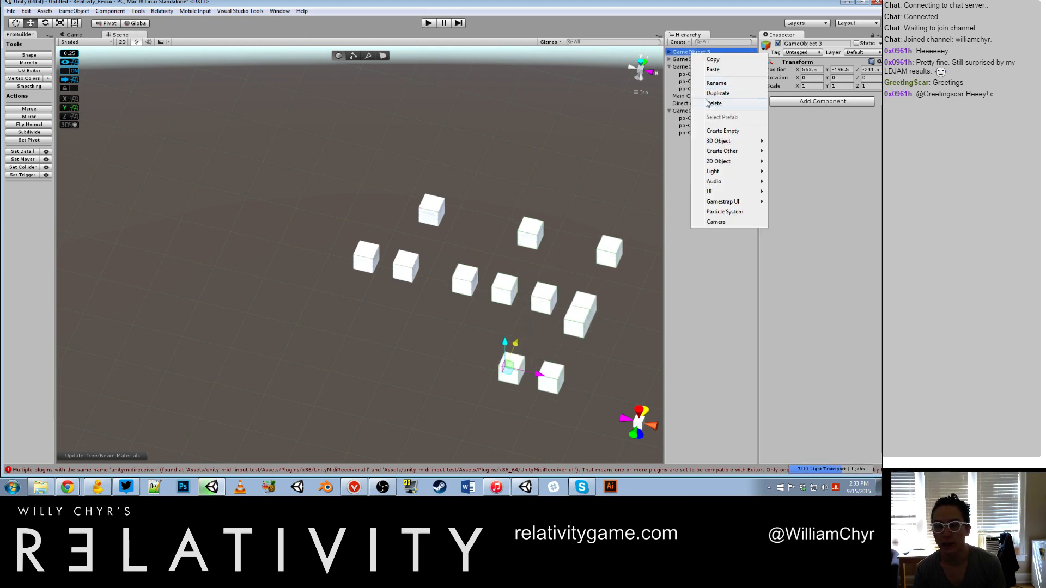
{"action": "left_click", "coordinate": [693, 92]}
Step: Select the three remaining cube groups and run ProBuilder's Force Refresh Scene repair
{"action": "left_click", "coordinate": [692, 59]}
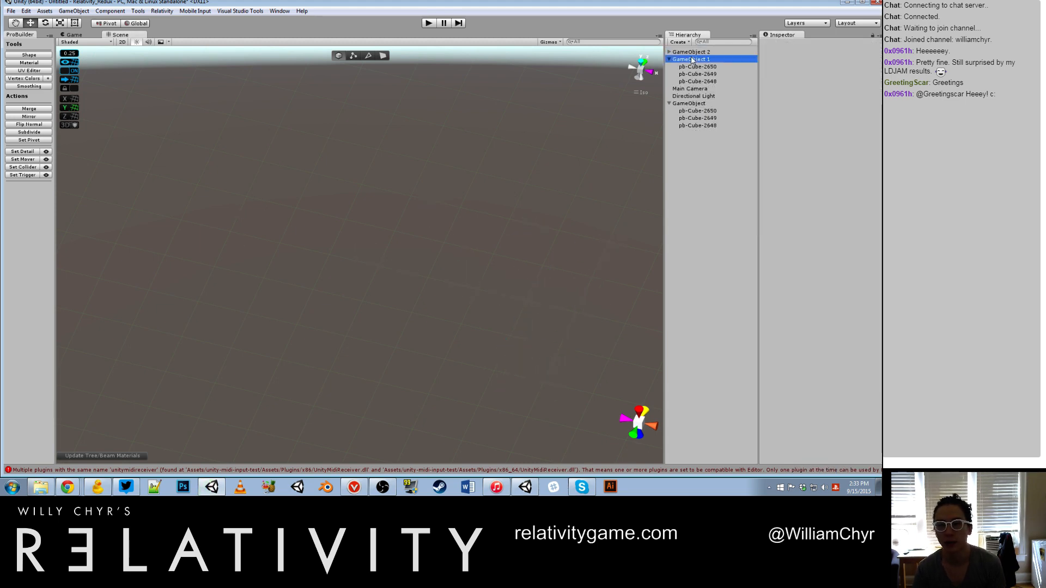
{"action": "left_click", "coordinate": [692, 52], "text": "ctrl"}
{"action": "left_click", "coordinate": [691, 103], "text": "ctrl"}
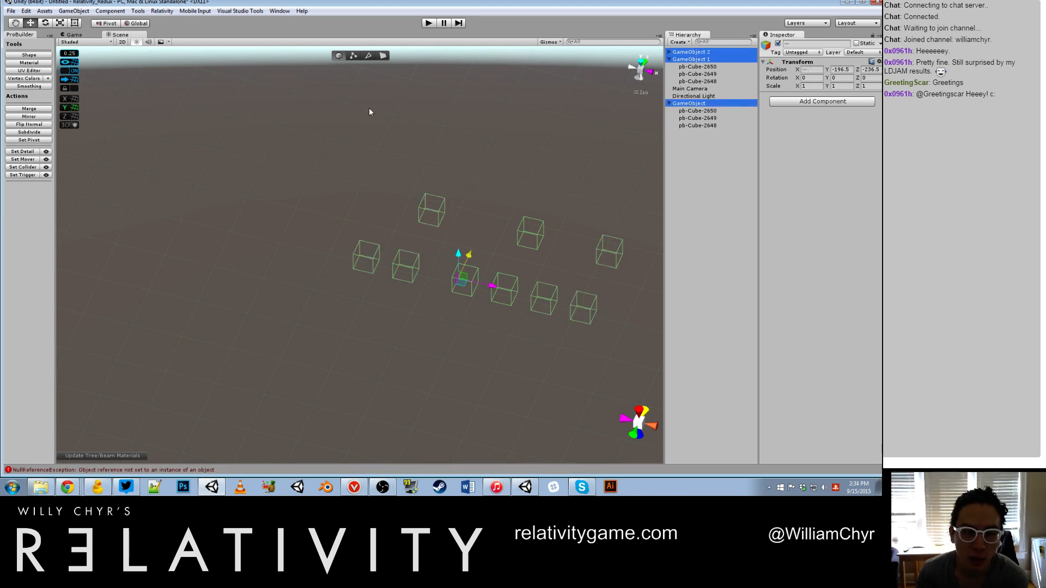
{"action": "left_click", "coordinate": [138, 11]}
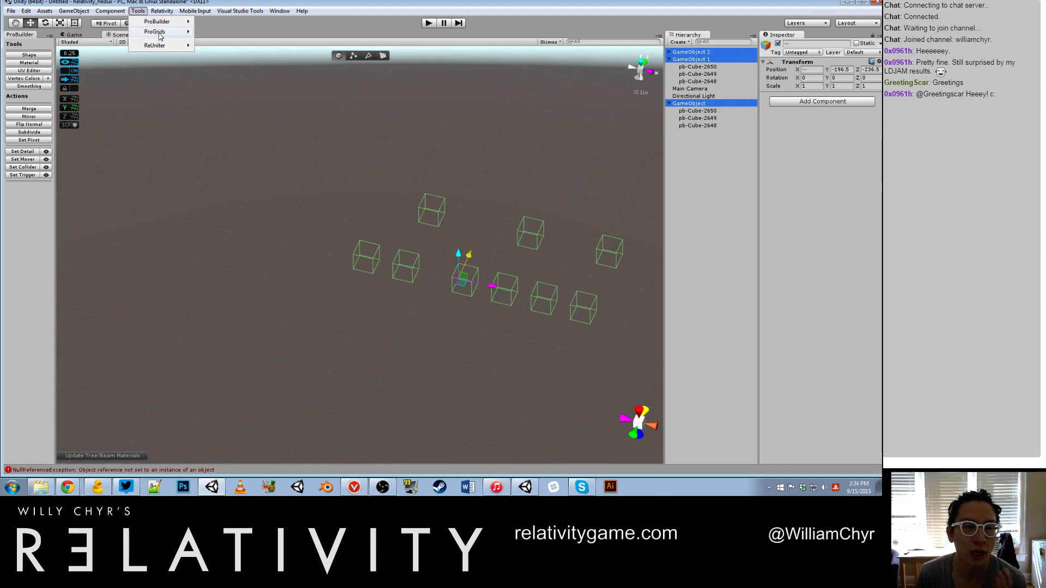
{"action": "mouse_move", "coordinate": [164, 22]}
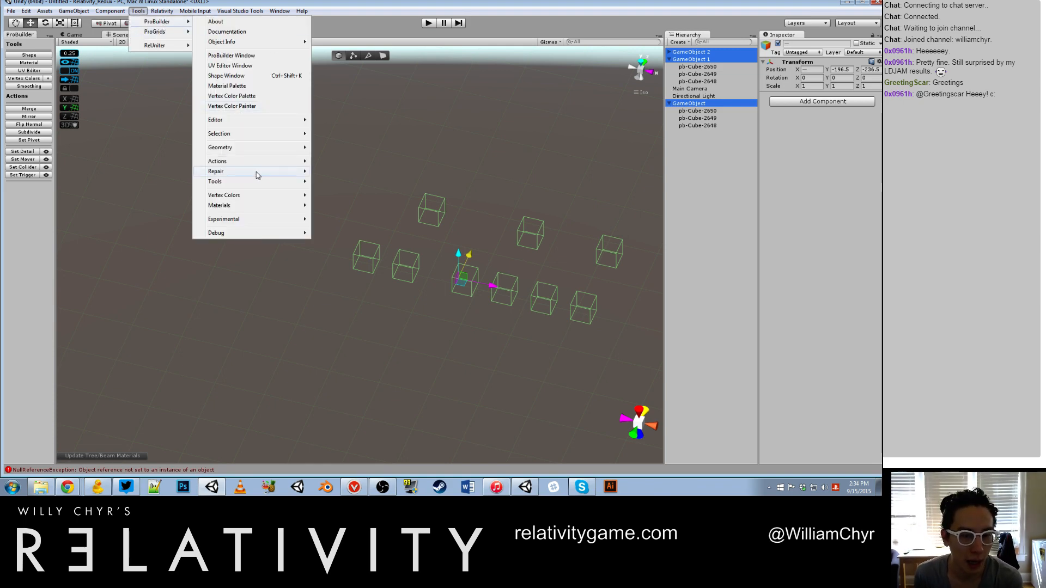
{"action": "mouse_move", "coordinate": [257, 175]}
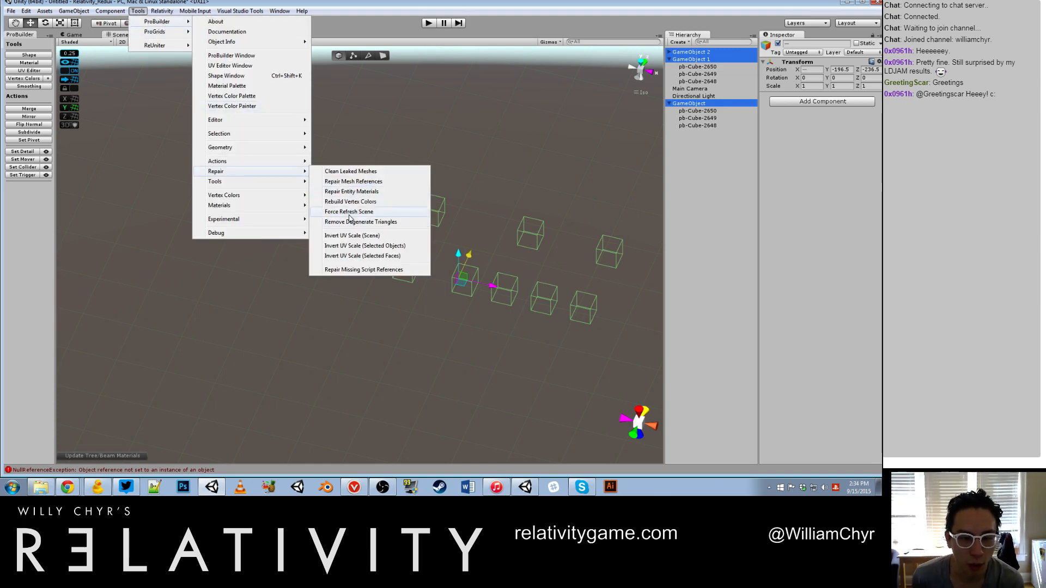
{"action": "left_click", "coordinate": [350, 214]}
Step: Delete the three cube groups from the scene
{"action": "left_click", "coordinate": [511, 258]}
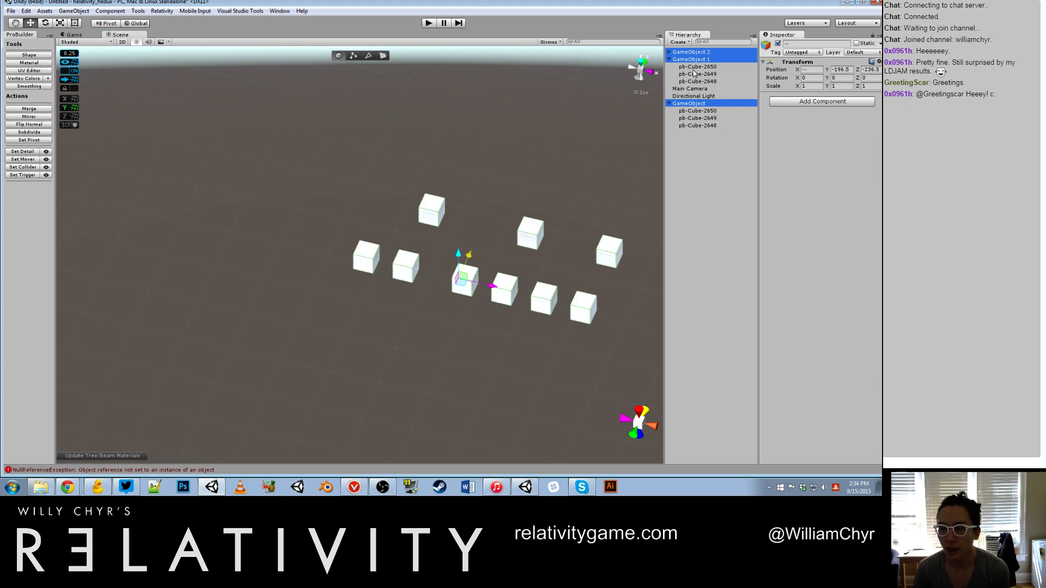
{"action": "right_click", "coordinate": [693, 61]}
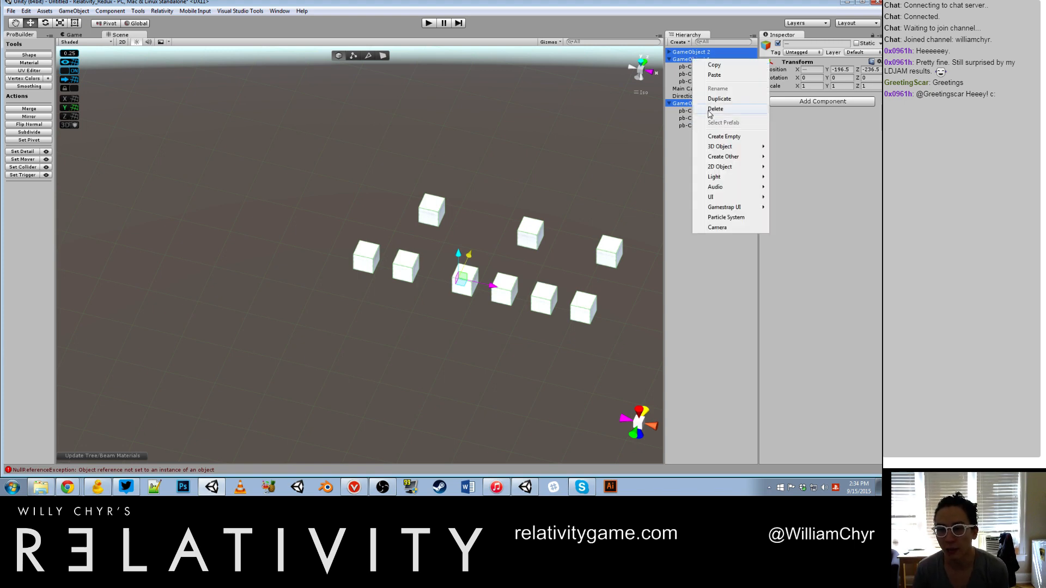
{"action": "left_click", "coordinate": [701, 112]}
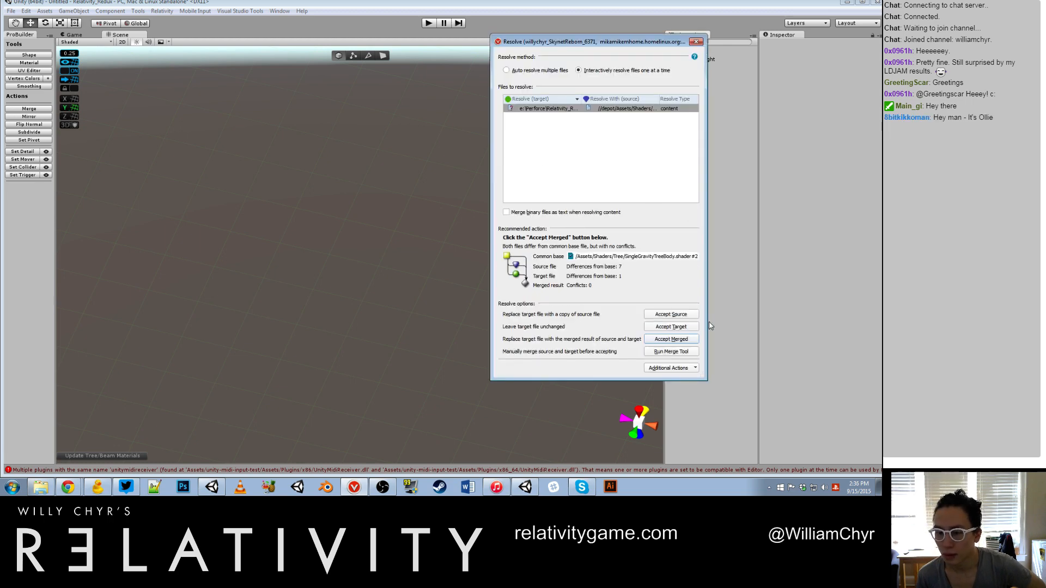
Step: Resolve the TreeBody.shader conflict in the Perforce Resolve dialog by accepting the source version
{"action": "left_click", "coordinate": [687, 318]}
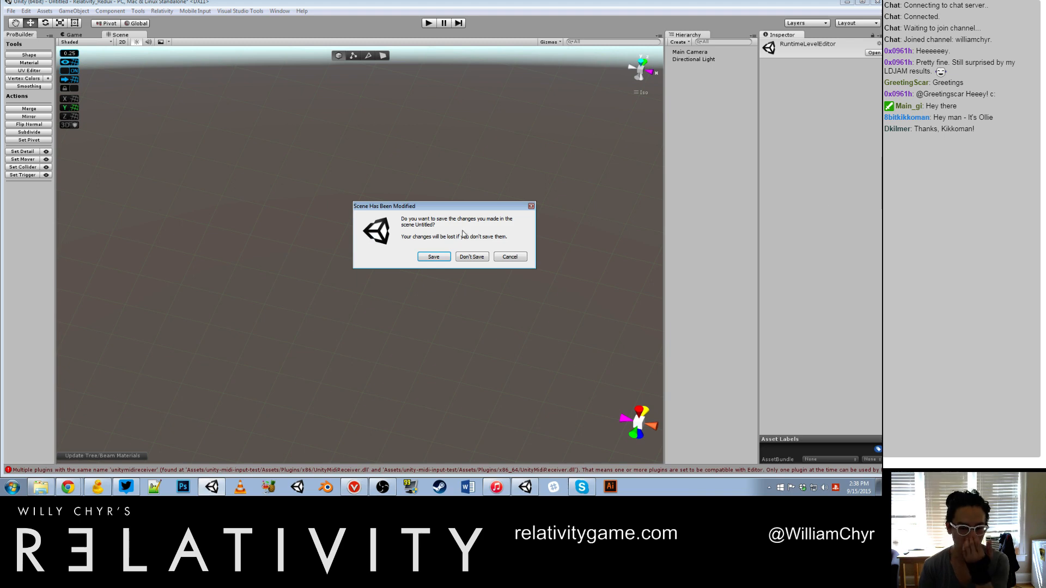
Step: Open the RuntimeLevelEditor scene without saving the untitled scene, and show the Game view
{"action": "left_click", "coordinate": [472, 257]}
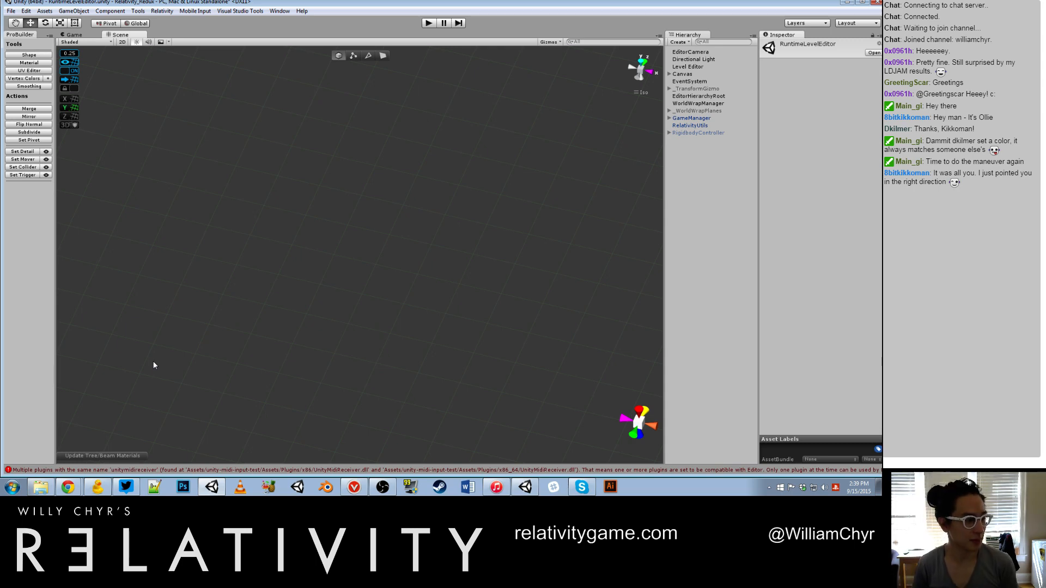
{"action": "left_click", "coordinate": [340, 347]}
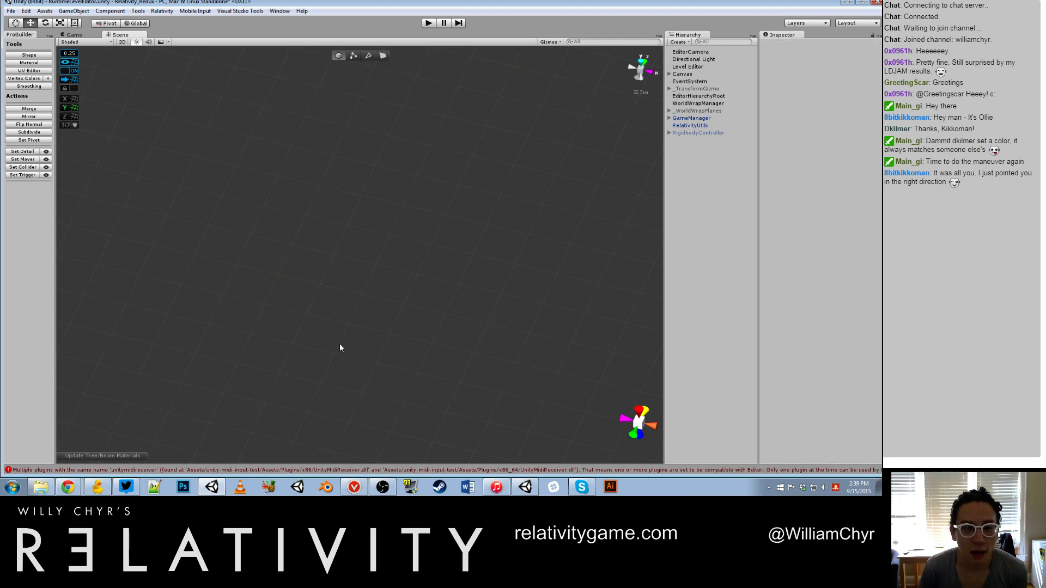
{"action": "left_click", "coordinate": [76, 35]}
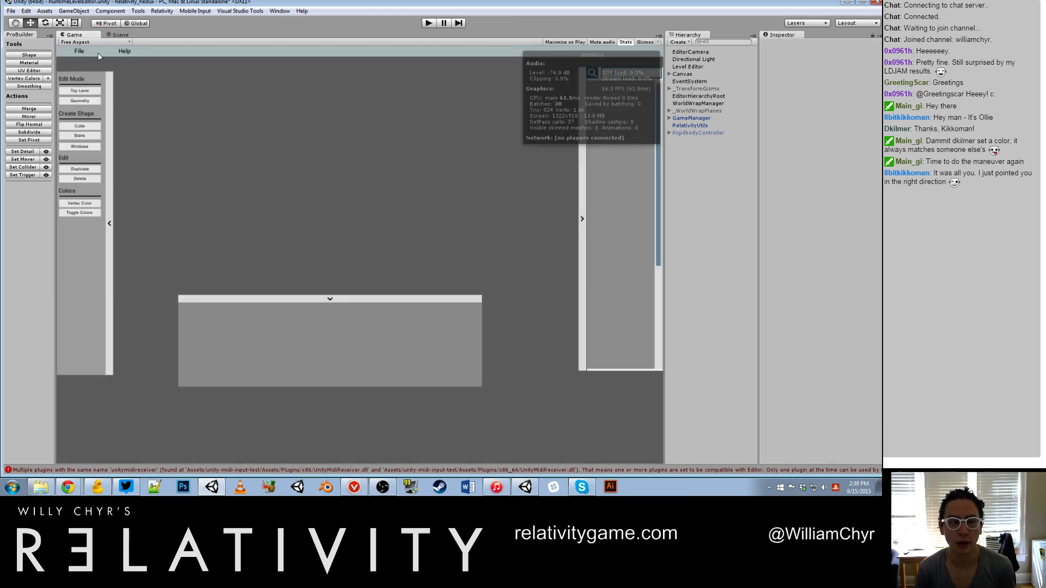
Step: Expand the Canvas in the Hierarchy and select chyrPanel_TopBar
{"action": "left_click", "coordinate": [670, 74]}
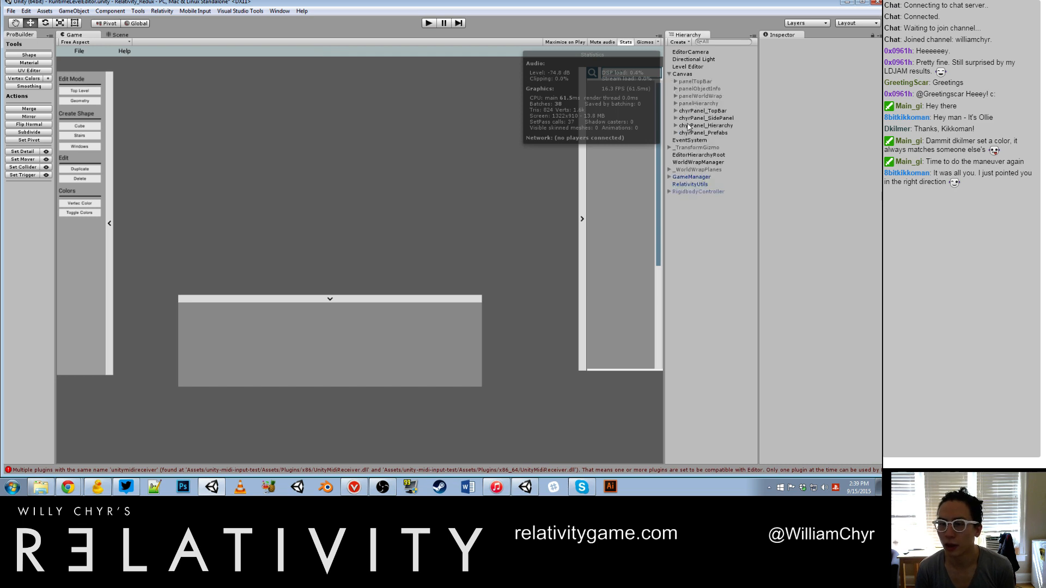
{"action": "left_click", "coordinate": [700, 110]}
{"action": "left_click", "coordinate": [698, 132], "text": "ctrl"}
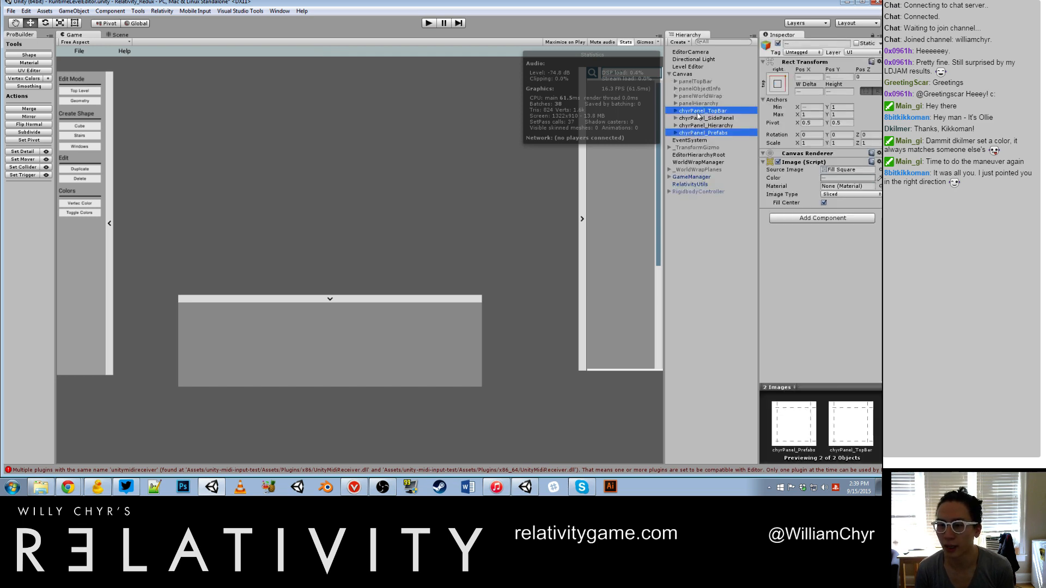
{"action": "left_click", "coordinate": [700, 112]}
Step: Reorder the view tabs so that Game follows Scene
{"action": "left_click", "coordinate": [122, 35]}
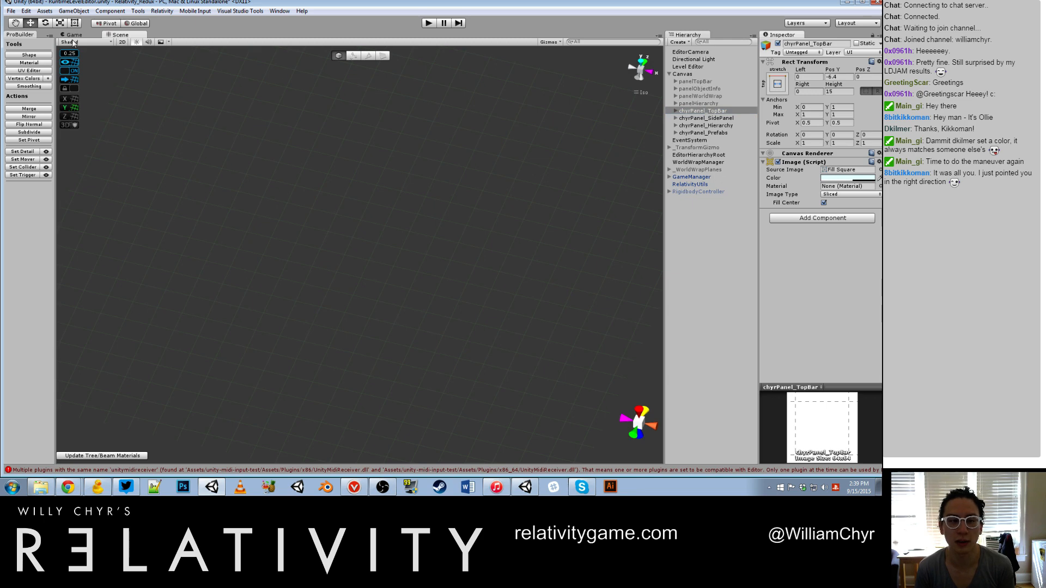
{"action": "left_click_drag", "start_coordinate": [69, 36], "coordinate": [146, 37]}
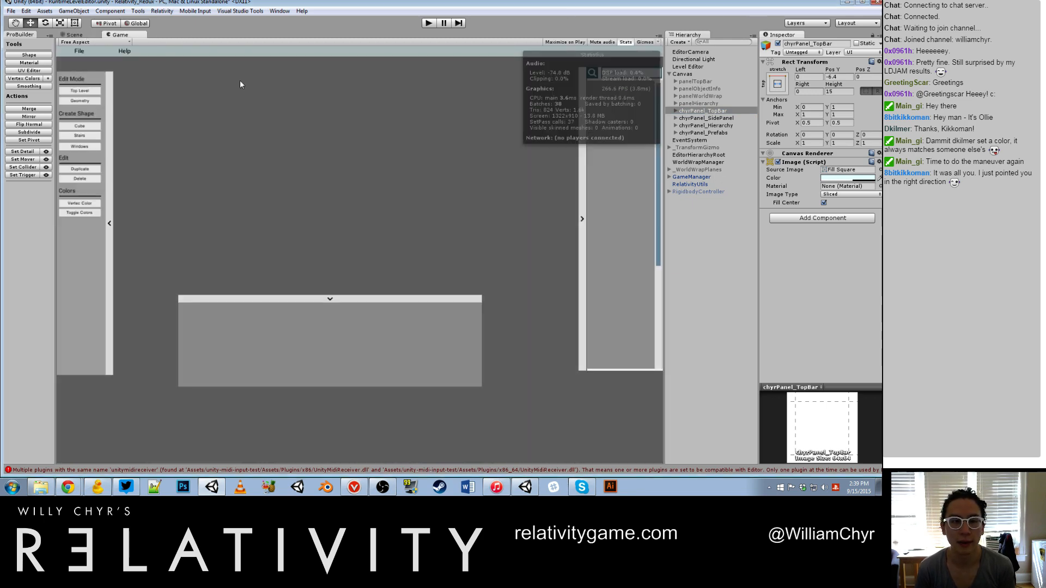
Step: Hide the statistics overlay in the Game view and set its aspect ratio to 16:9
{"action": "left_click", "coordinate": [623, 42]}
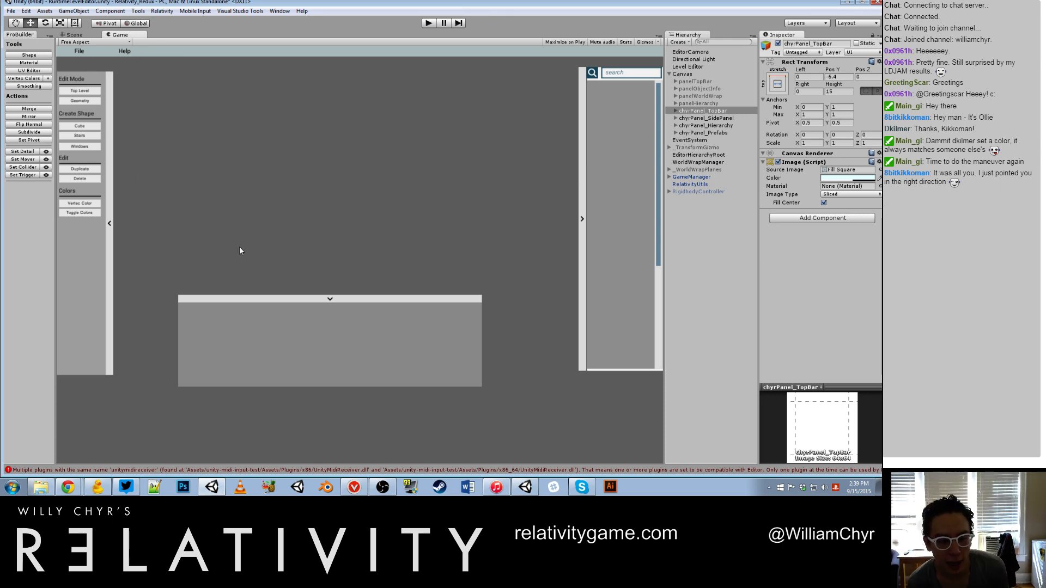
{"action": "left_click", "coordinate": [83, 42]}
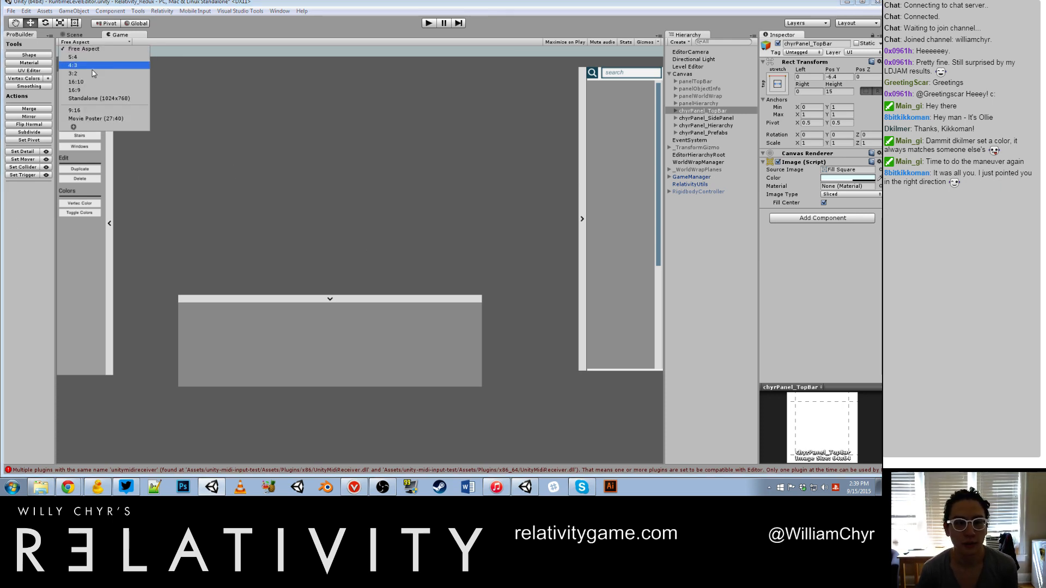
{"action": "left_click", "coordinate": [93, 94]}
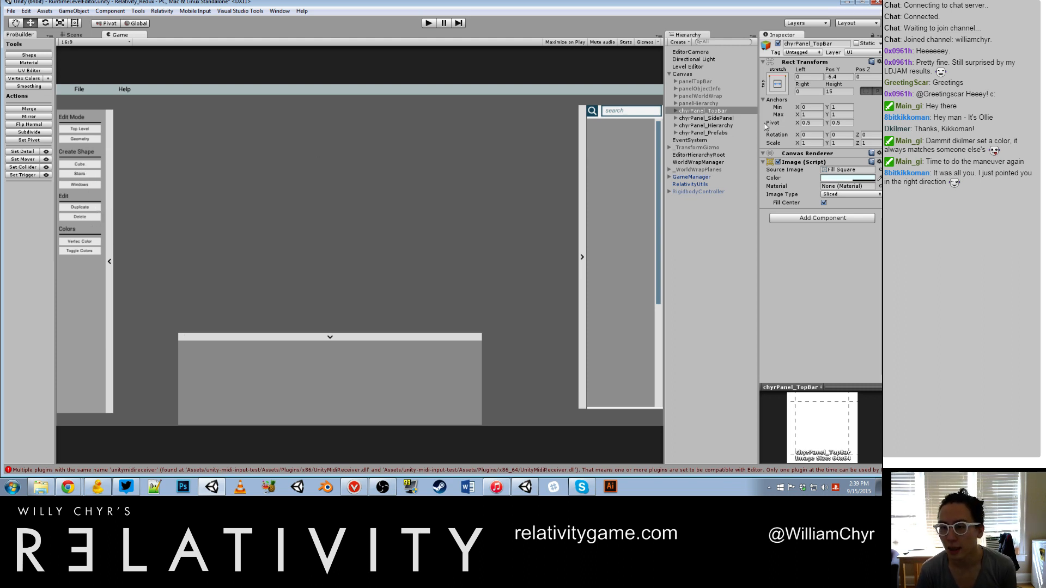
Step: Deactivate all four chyrPanel objects, from chyrPanel_TopBar to chyrPanel_Prefabs
{"action": "left_click", "coordinate": [708, 133], "text": "shift"}
{"action": "left_click", "coordinate": [778, 43]}
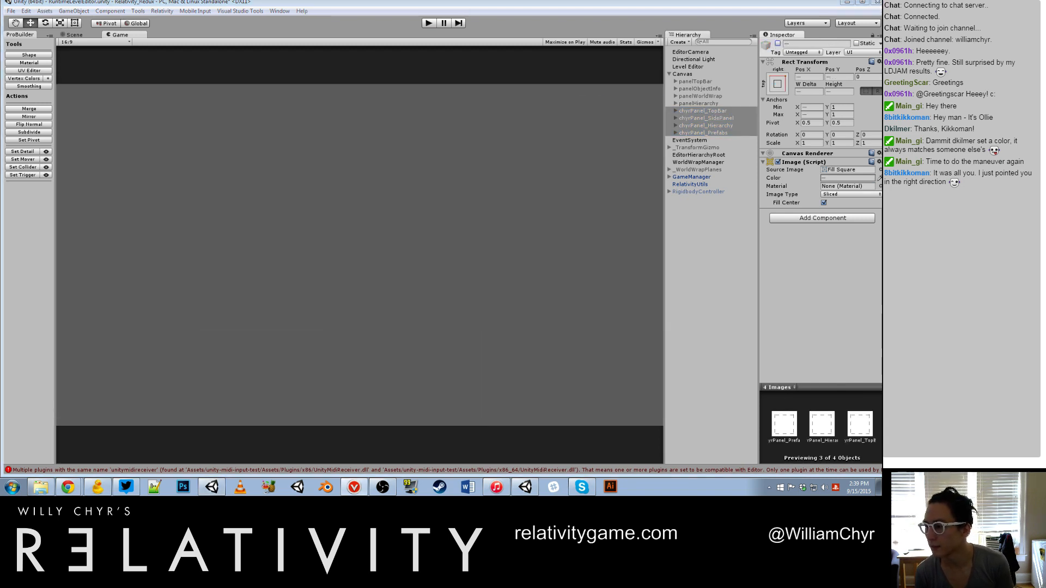
Step: Activate panelTopBar and panelHierarchy under the Canvas
{"action": "left_click", "coordinate": [708, 103]}
{"action": "left_click", "coordinate": [708, 81], "text": "ctrl"}
{"action": "left_click", "coordinate": [713, 89]}
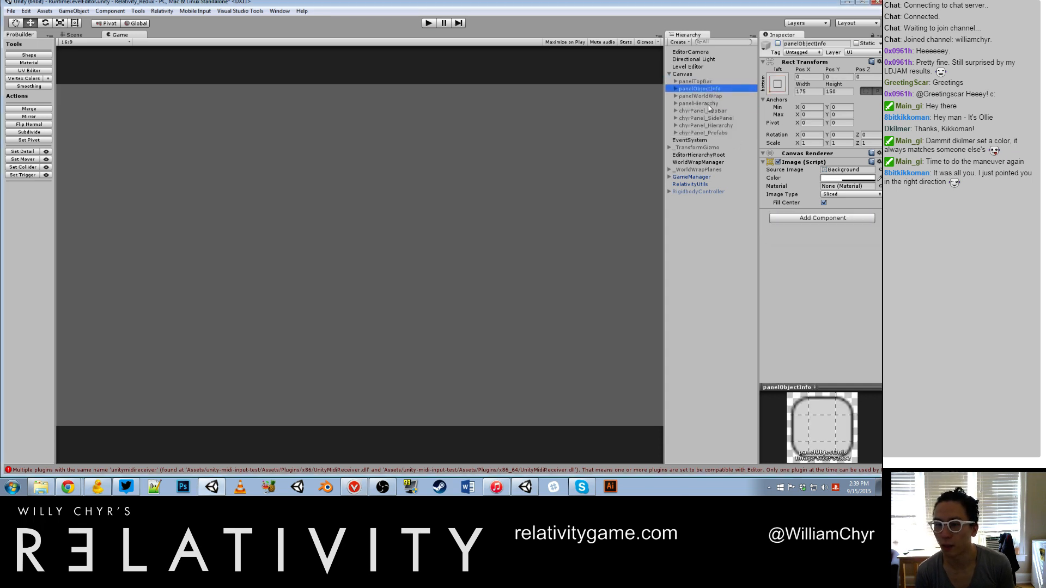
{"action": "left_click", "coordinate": [708, 103]}
{"action": "left_click", "coordinate": [705, 82], "text": "ctrl"}
{"action": "left_click", "coordinate": [777, 43]}
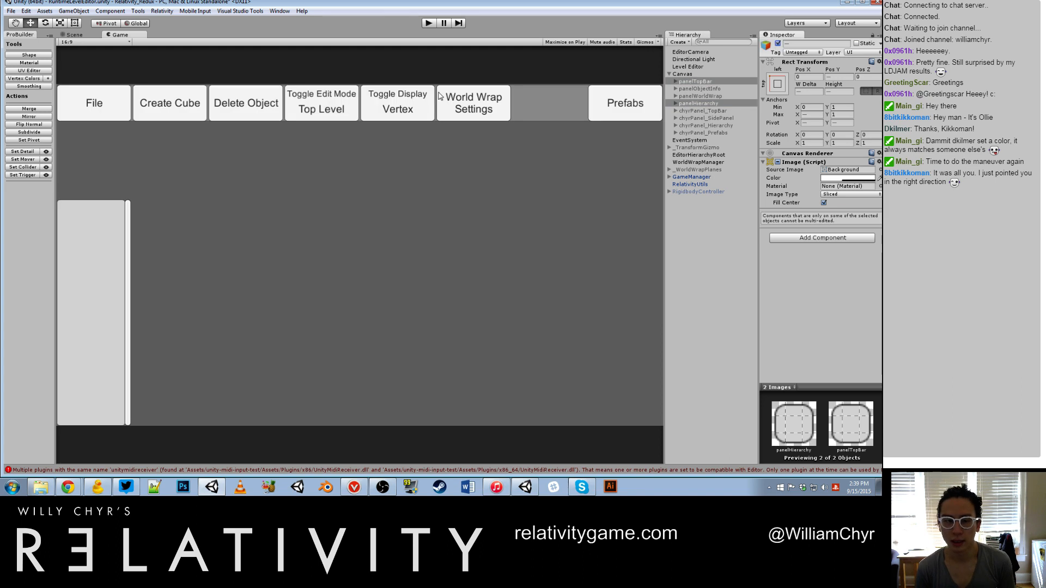
Step: Run the scene in play mode and create a 1 × 1 × 1 cube in the runtime level editor
{"action": "left_click", "coordinate": [431, 24]}
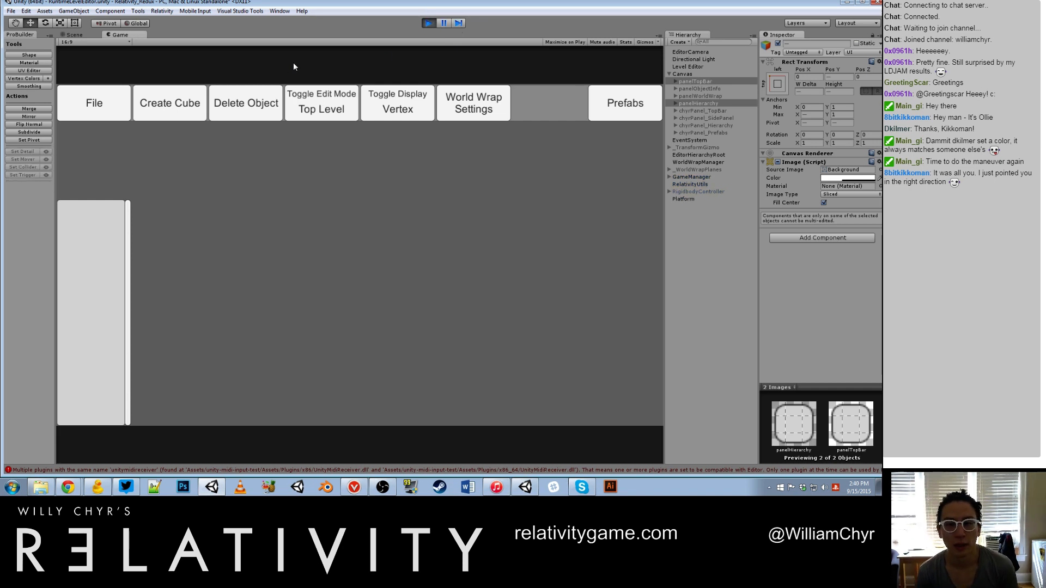
{"action": "left_click", "coordinate": [175, 110]}
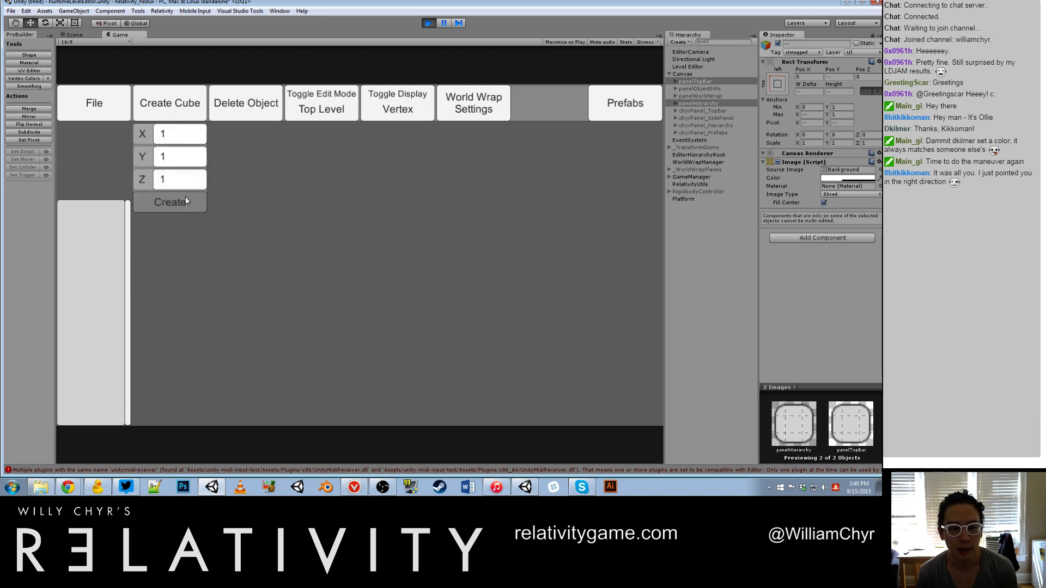
{"action": "left_click", "coordinate": [168, 201]}
Step: Examine the new cube and its move gizmo from different angles and distances
{"action": "scroll", "coordinate": [342, 195], "scroll_direction": "up", "scroll_amount": 3}
{"action": "left_click_drag", "start_coordinate": [312, 207], "coordinate": [445, 298], "text": "alt"}
{"action": "scroll", "coordinate": [300, 265], "scroll_direction": "up", "scroll_amount": 3}
{"action": "scroll", "coordinate": [300, 266], "scroll_direction": "up", "scroll_amount": 5}
{"action": "scroll", "coordinate": [422, 261], "scroll_direction": "down", "scroll_amount": 8}
{"action": "scroll", "coordinate": [406, 257], "scroll_direction": "up", "scroll_amount": 1}
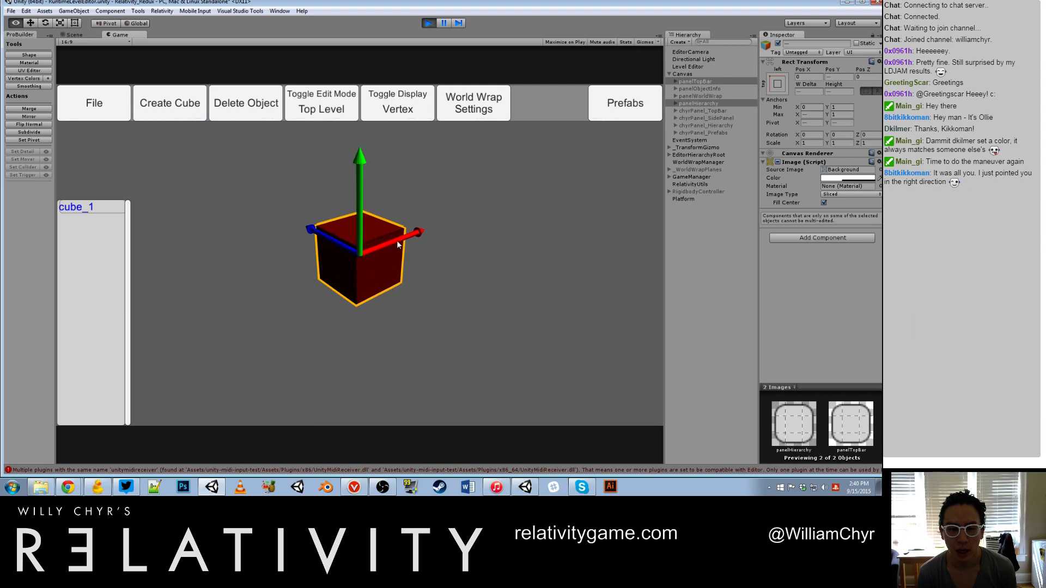
{"action": "left_click_drag", "start_coordinate": [396, 240], "coordinate": [388, 243], "text": "alt"}
{"action": "scroll", "coordinate": [387, 241], "scroll_direction": "down", "scroll_amount": 3}
{"action": "scroll", "coordinate": [350, 225], "scroll_direction": "up", "scroll_amount": 4}
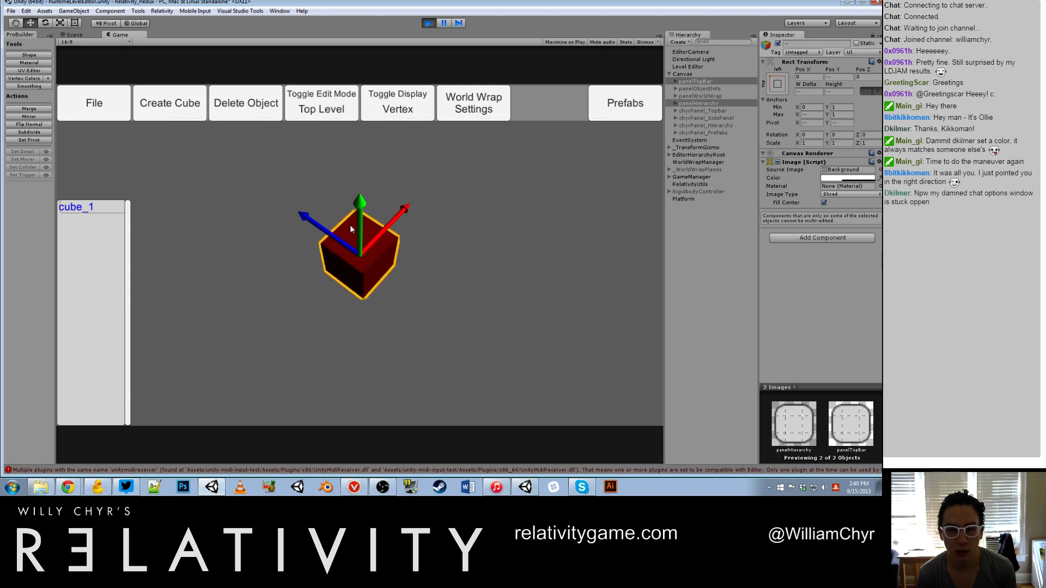
{"action": "scroll", "coordinate": [366, 196], "scroll_direction": "down", "scroll_amount": 4}
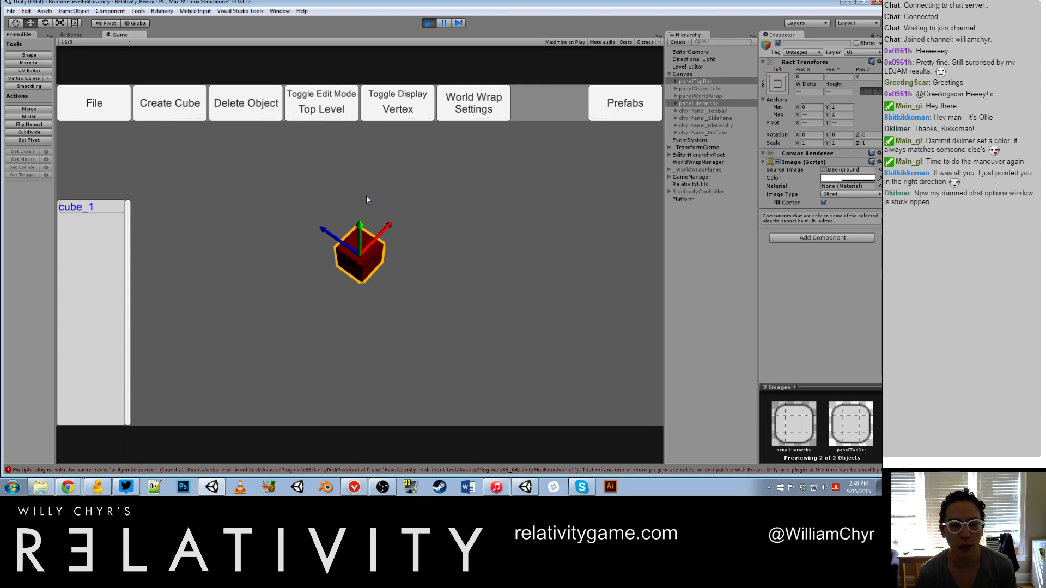
{"action": "scroll", "coordinate": [370, 225], "scroll_direction": "up", "scroll_amount": 3}
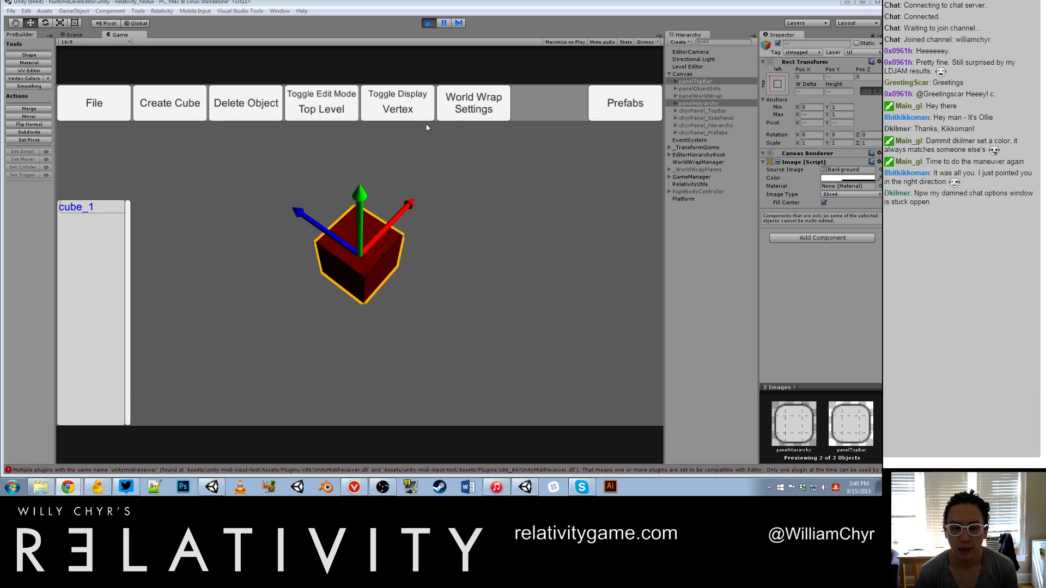
{"action": "left_click", "coordinate": [393, 197]}
{"action": "scroll", "coordinate": [358, 248], "scroll_direction": "down", "scroll_amount": 3}
{"action": "left_click", "coordinate": [357, 250]}
{"action": "scroll", "coordinate": [356, 251], "scroll_direction": "down", "scroll_amount": 3}
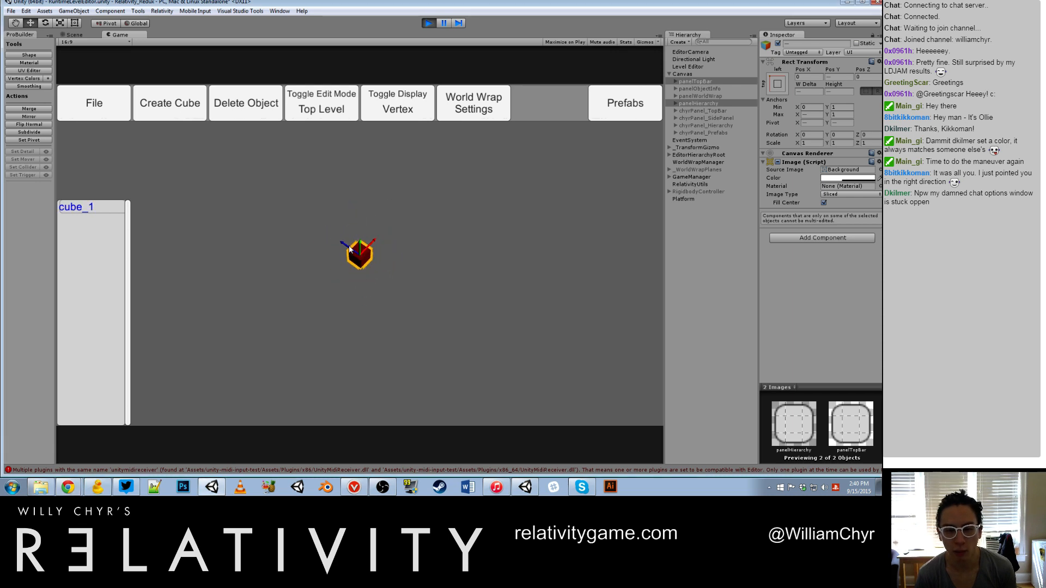
{"action": "scroll", "coordinate": [384, 250], "scroll_direction": "down", "scroll_amount": 1}
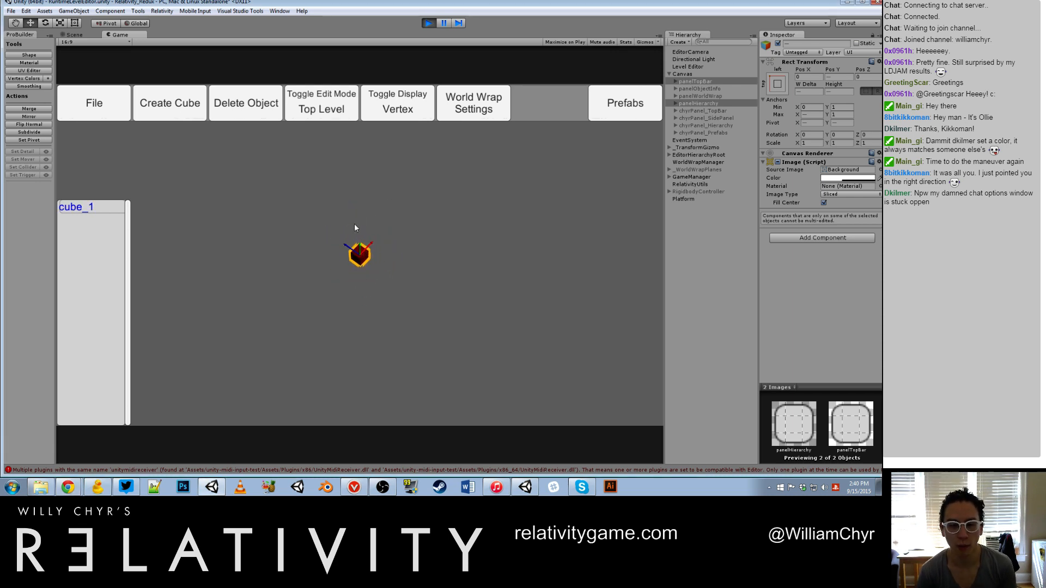
Step: Examine how the move gizmo scales against the red cube at close and far camera distances
{"action": "scroll", "coordinate": [344, 224], "scroll_direction": "up", "scroll_amount": 2}
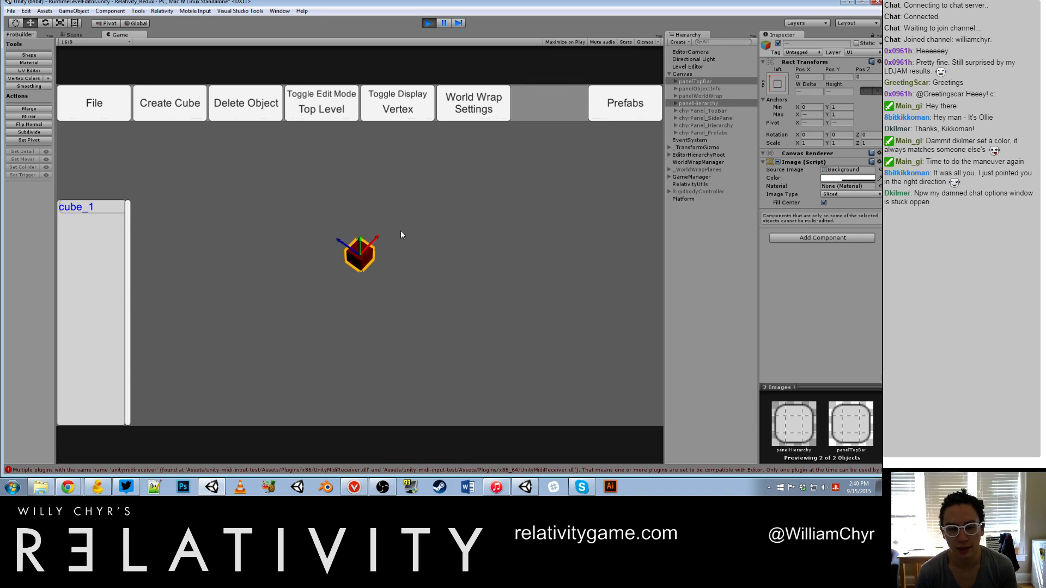
{"action": "scroll", "coordinate": [377, 218], "scroll_direction": "up", "scroll_amount": 5}
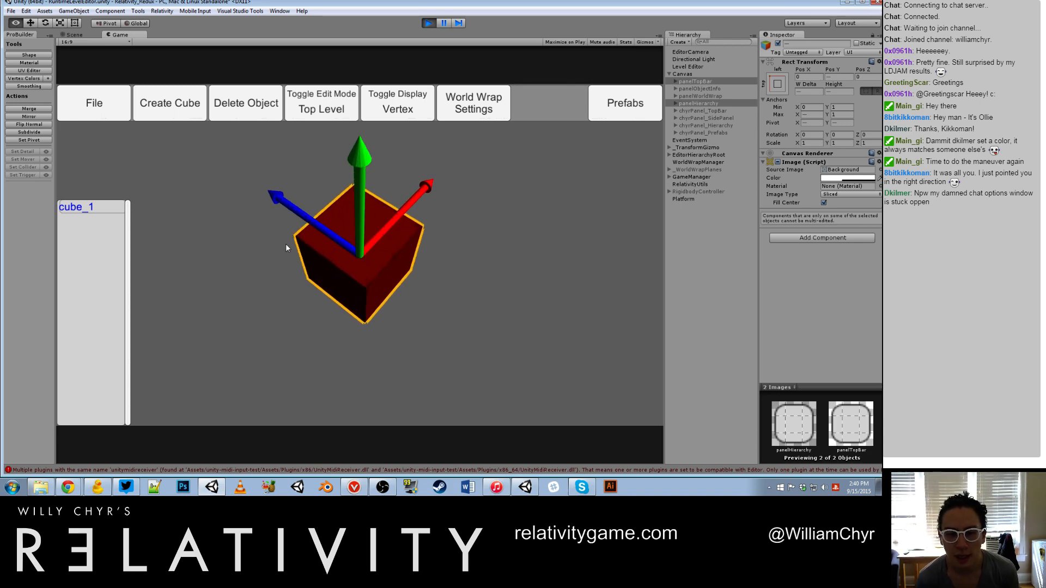
{"action": "scroll", "coordinate": [338, 245], "scroll_direction": "up", "scroll_amount": 1}
{"action": "scroll", "coordinate": [343, 244], "scroll_direction": "up", "scroll_amount": 3}
{"action": "scroll", "coordinate": [347, 245], "scroll_direction": "down", "scroll_amount": 3}
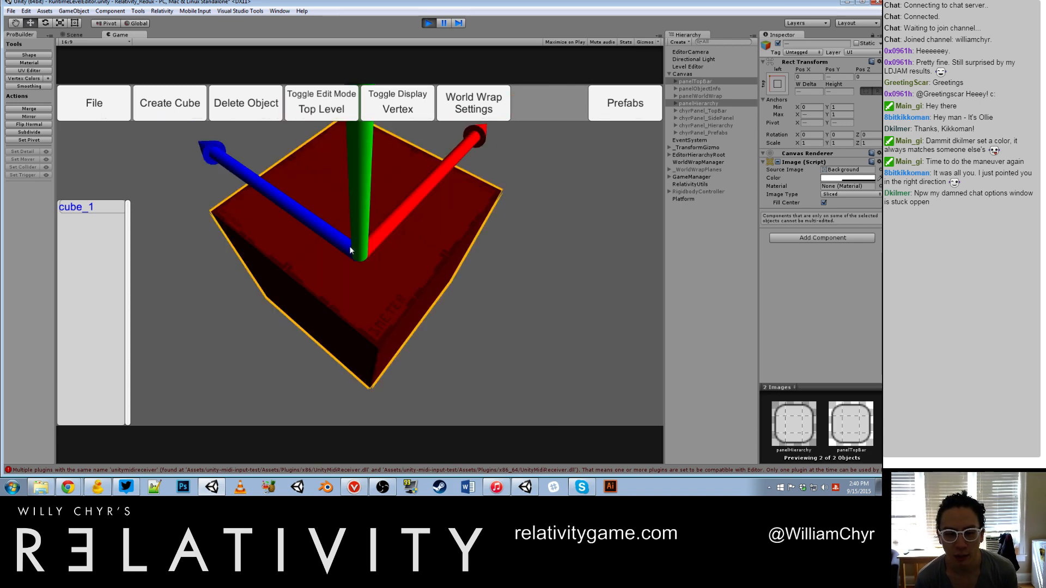
{"action": "scroll", "coordinate": [348, 246], "scroll_direction": "down", "scroll_amount": 5}
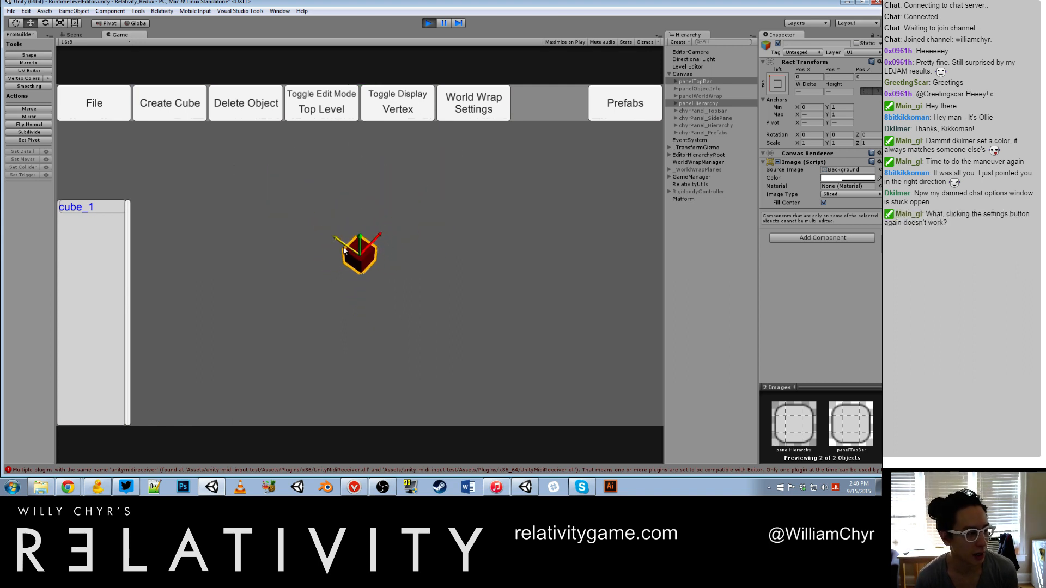
{"action": "scroll", "coordinate": [344, 248], "scroll_direction": "up", "scroll_amount": 4}
{"action": "scroll", "coordinate": [339, 243], "scroll_direction": "down", "scroll_amount": 2}
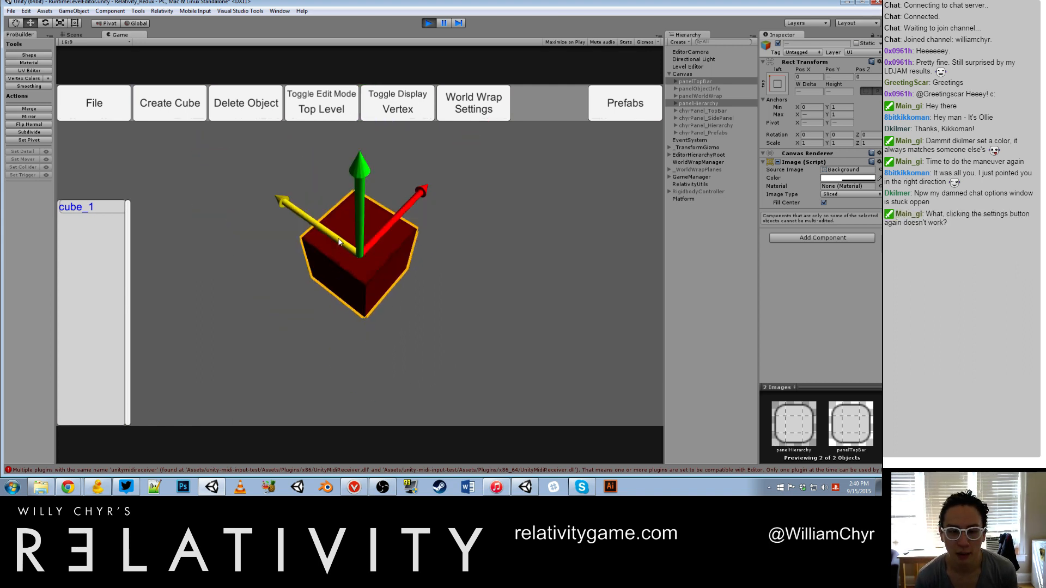
Step: Switch to Geometry mode and stretch the red cube's side faces outward into a long, flat block
{"action": "left_click_drag", "start_coordinate": [338, 242], "coordinate": [418, 229]}
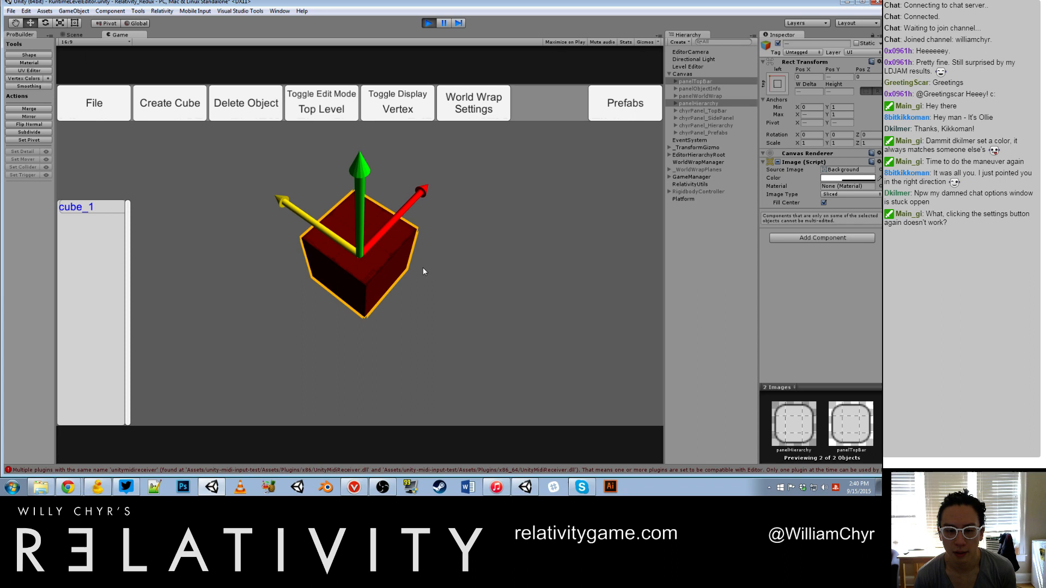
{"action": "key", "text": "g"}
{"action": "left_click", "coordinate": [389, 267]}
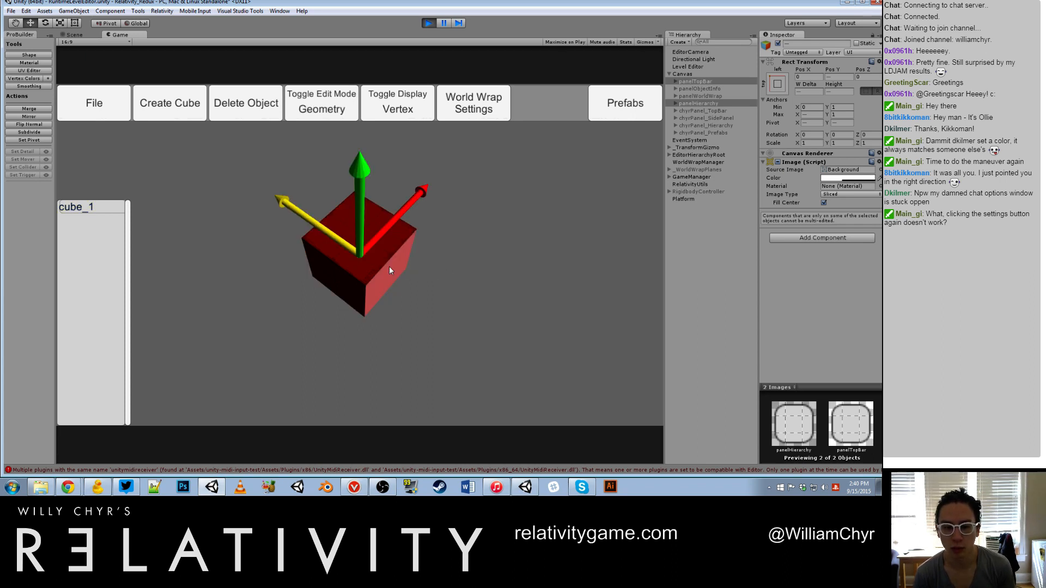
{"action": "mouse_move", "coordinate": [389, 267]}
{"action": "left_mouse_down"}
{"action": "mouse_move", "coordinate": [546, 325]}
{"action": "mouse_move", "coordinate": [379, 280]}
{"action": "left_mouse_up"}
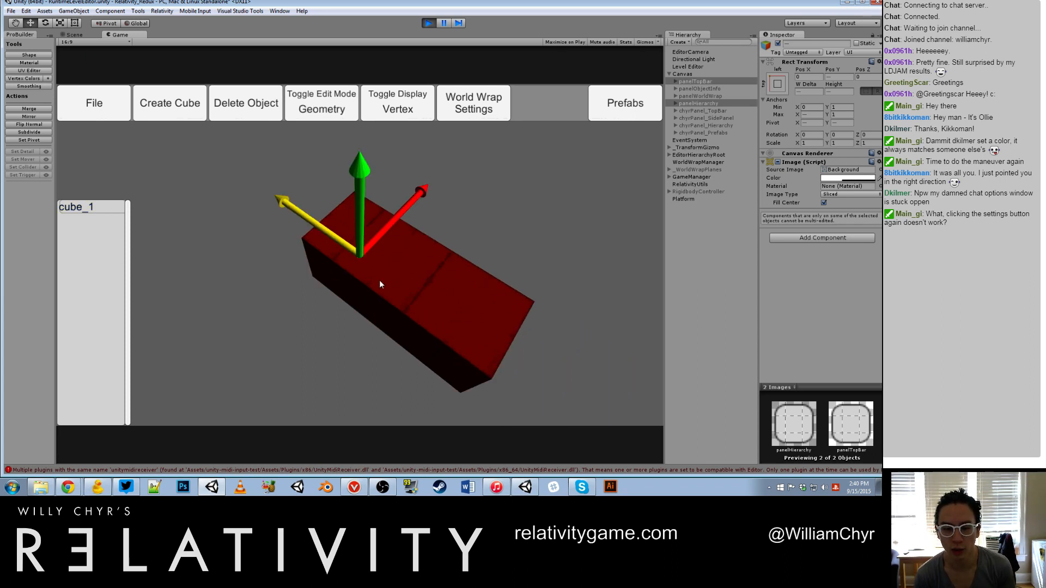
{"action": "scroll", "coordinate": [379, 280], "scroll_direction": "down", "scroll_amount": 5}
{"action": "left_click_drag", "start_coordinate": [437, 322], "coordinate": [339, 263], "text": "alt"}
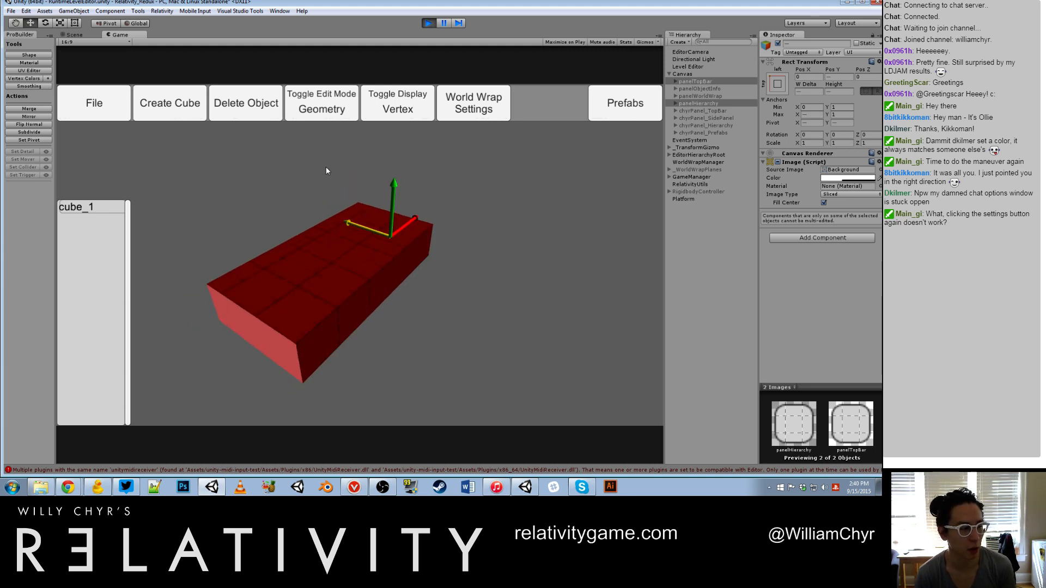
Step: Return to Top Level mode, select the red block, and move it upward along its vertical axis
{"action": "key", "text": "g"}
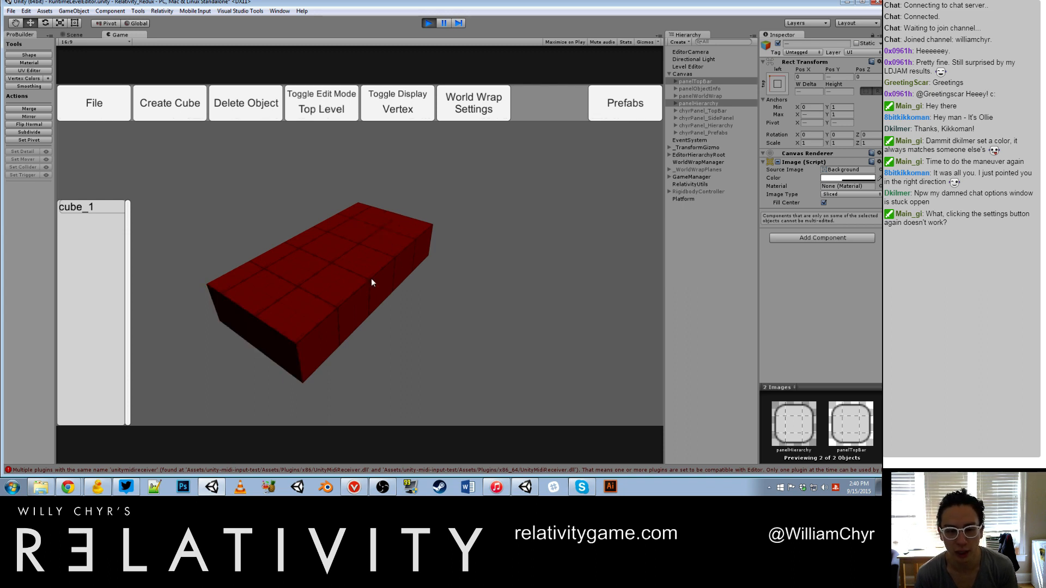
{"action": "left_click", "coordinate": [370, 283]}
{"action": "left_click_drag", "start_coordinate": [339, 240], "coordinate": [340, 175]}
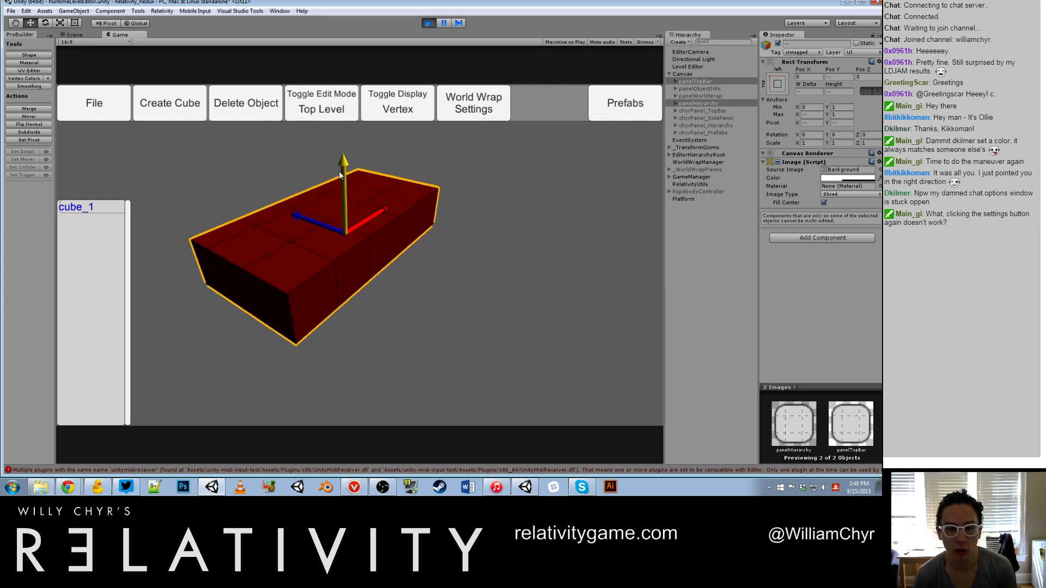
Step: Shorten the red block by pushing its near end face inward in Geometry mode, and reselect the block in Top Level mode
{"action": "key", "text": "g"}
{"action": "left_click", "coordinate": [354, 262]}
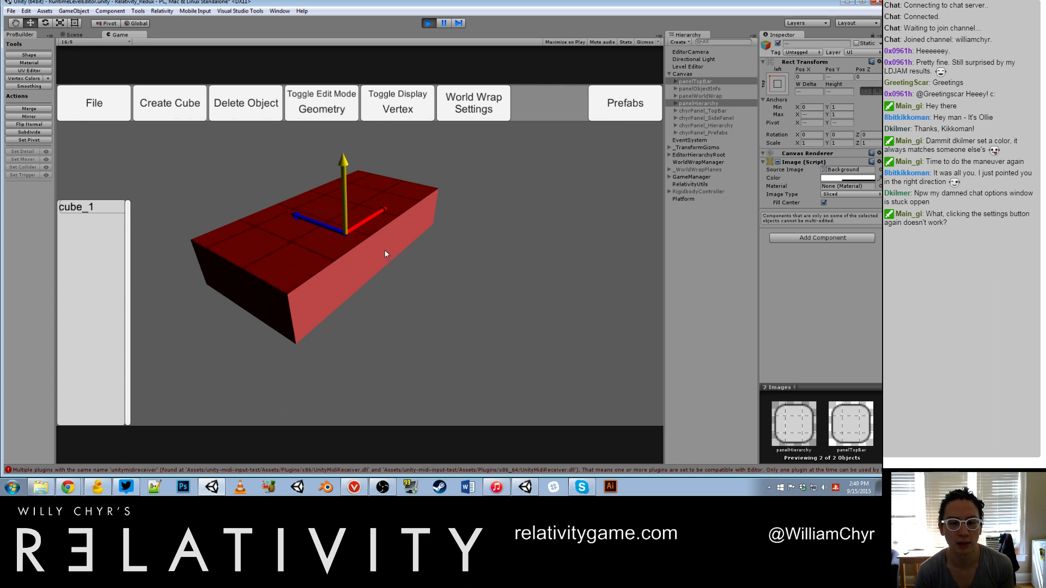
{"action": "left_click_drag", "start_coordinate": [379, 248], "coordinate": [472, 327]}
{"action": "left_click", "coordinate": [232, 294]}
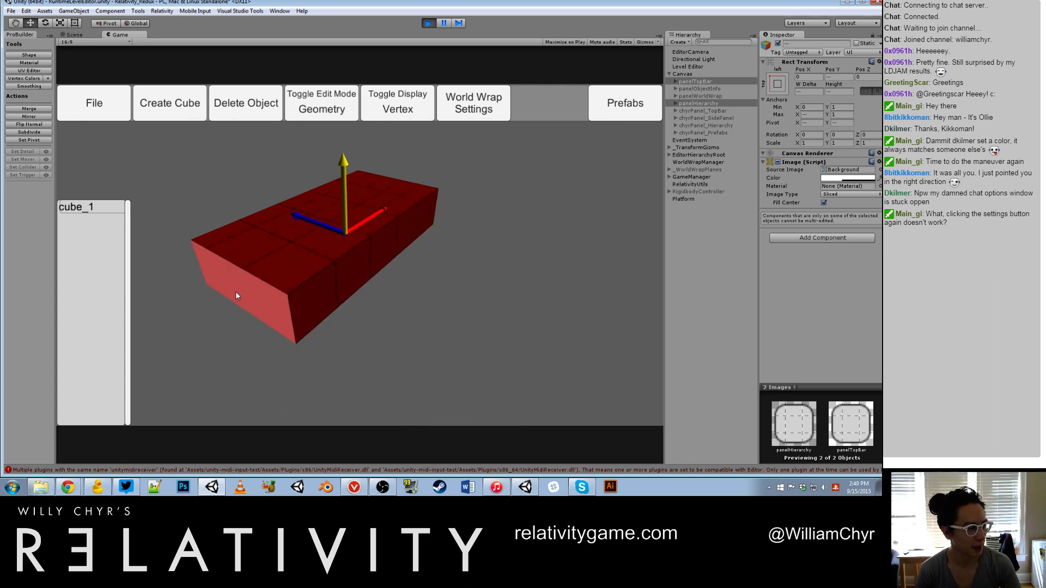
{"action": "left_click_drag", "start_coordinate": [237, 293], "coordinate": [352, 259]}
{"action": "key", "text": "g"}
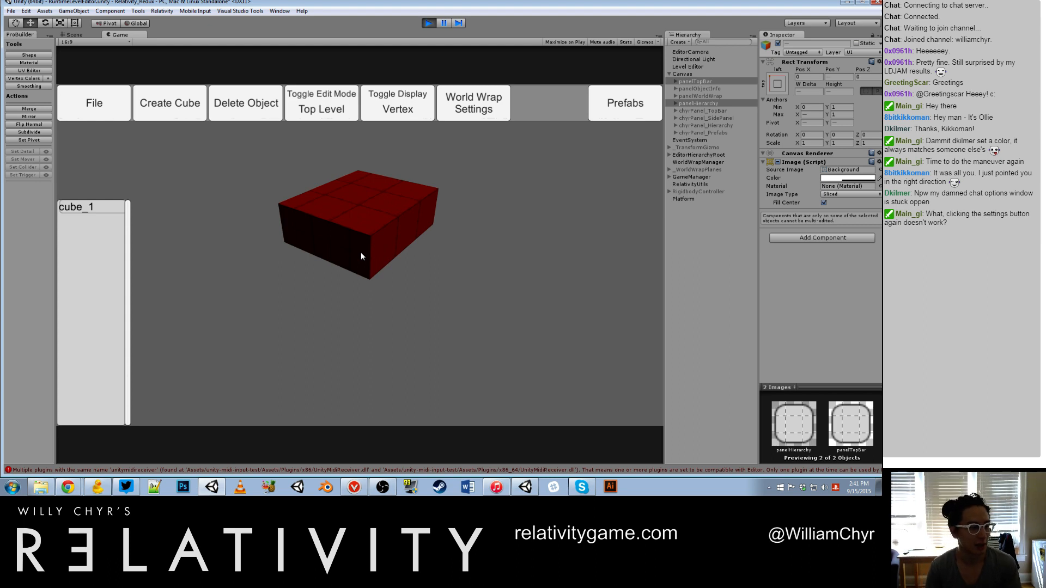
{"action": "left_click", "coordinate": [390, 253]}
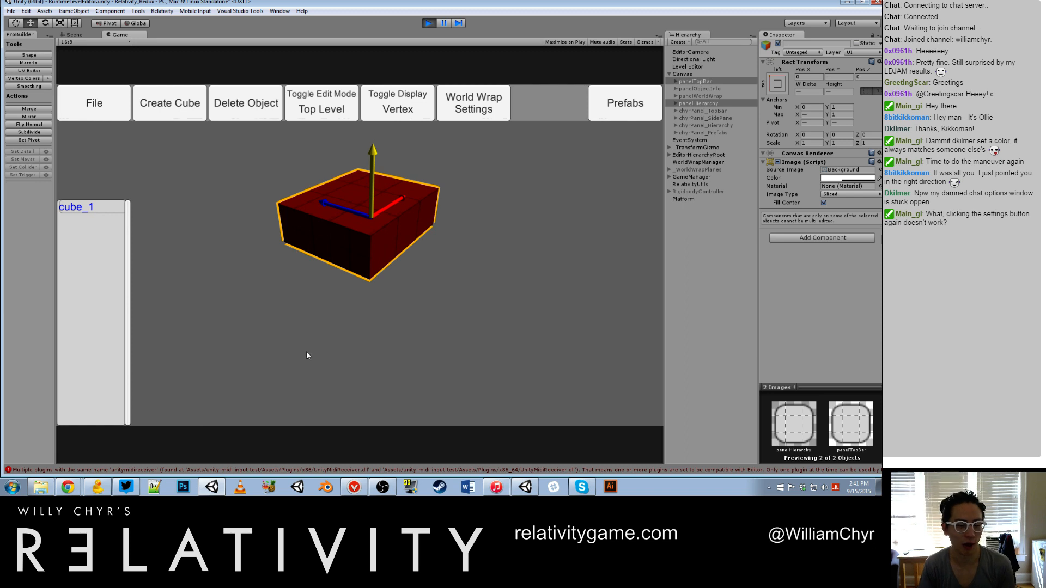
Step: Create a second cube and move it along its blue axis until it stands clear of the red block
{"action": "left_click", "coordinate": [186, 112]}
{"action": "left_click", "coordinate": [164, 205]}
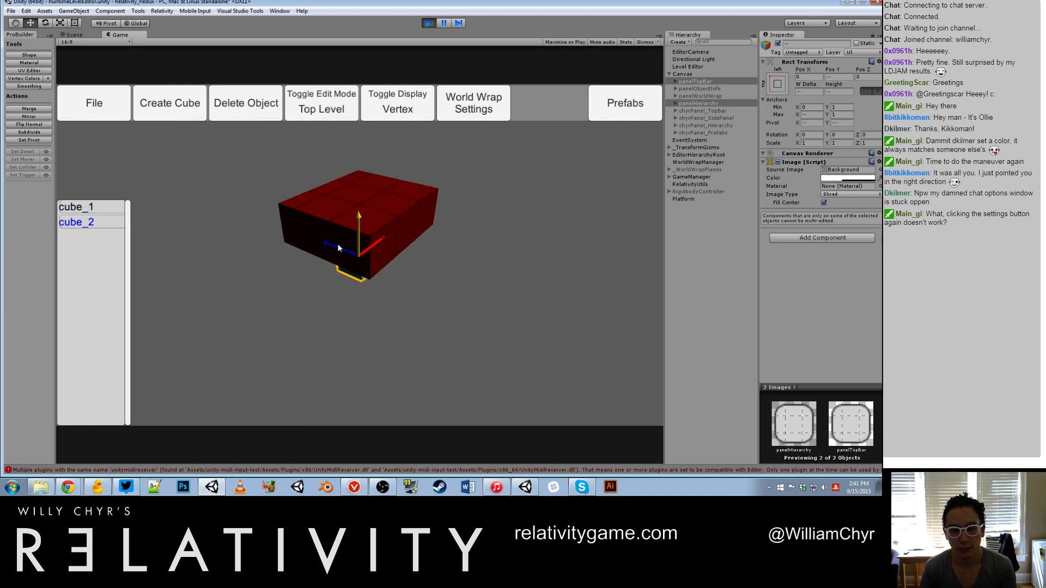
{"action": "left_click_drag", "start_coordinate": [329, 244], "coordinate": [458, 298]}
{"action": "scroll", "coordinate": [458, 298], "scroll_direction": "up", "scroll_amount": 2}
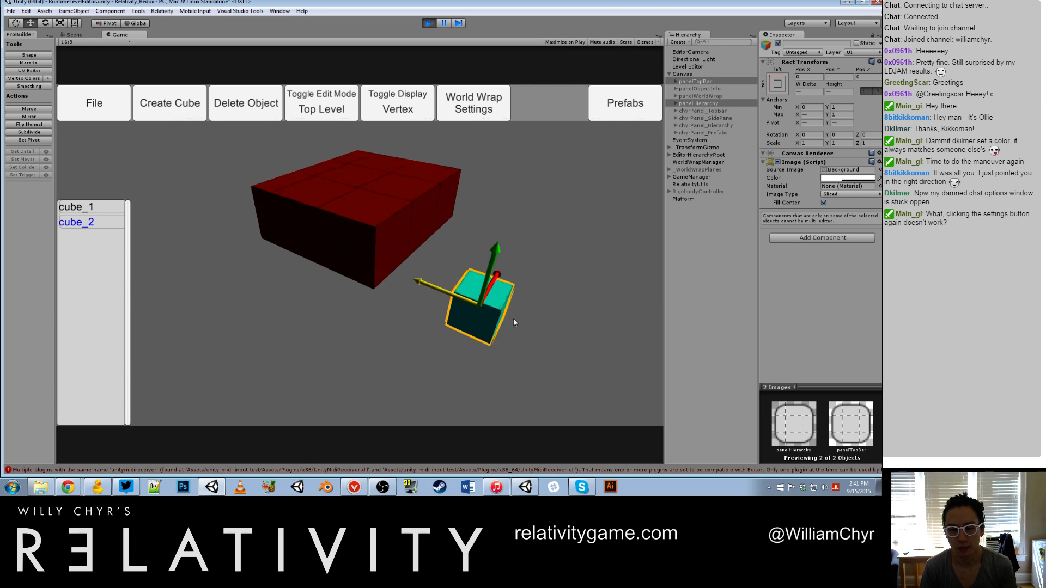
Step: Stretch the teal cube's side faces in Geometry mode into a flat slab about 4 × 4 tiles
{"action": "left_click_drag", "start_coordinate": [513, 318], "coordinate": [433, 323], "text": "alt"}
{"action": "left_click_drag", "start_coordinate": [439, 330], "coordinate": [231, 388]}
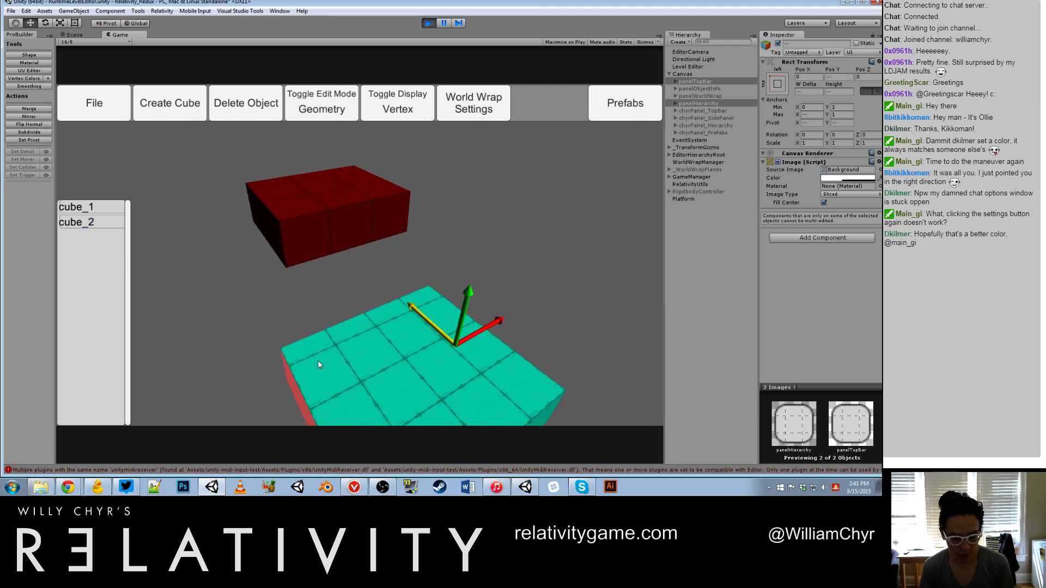
{"action": "scroll", "coordinate": [352, 340], "scroll_direction": "down", "scroll_amount": 4}
Step: Try to undo the last changes to the teal slab, and stop play mode
{"action": "left_click", "coordinate": [276, 355]}
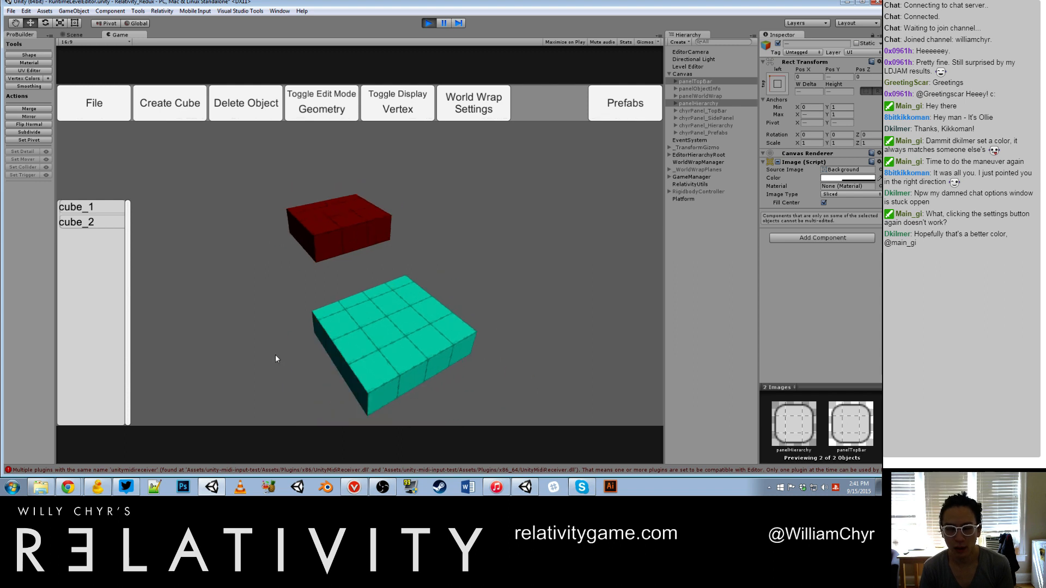
{"action": "left_click", "coordinate": [338, 353]}
{"action": "key", "text": "ctrl+z"}
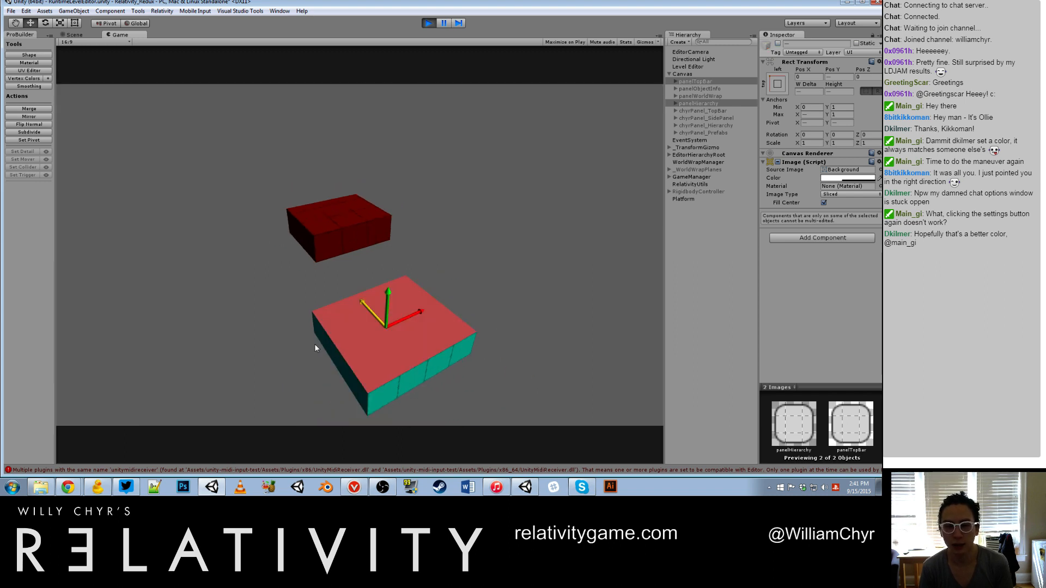
{"action": "left_click", "coordinate": [314, 344]}
{"action": "key", "text": "ctrl+z"}
{"action": "left_click", "coordinate": [428, 23]}
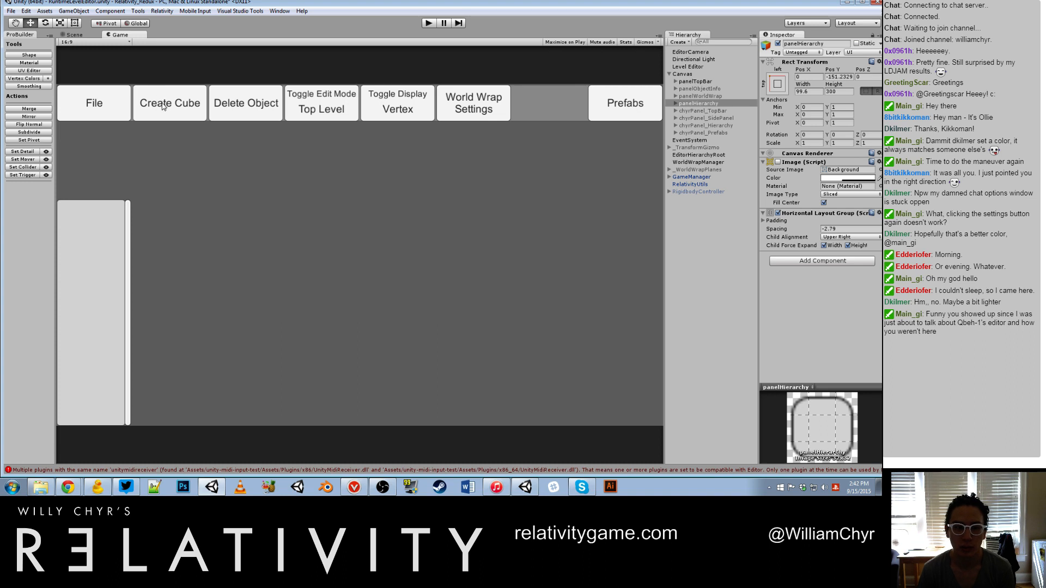
Step: Restart play mode, create a 1 × 1 × 1 cube, and view it up close
{"action": "left_click", "coordinate": [429, 23]}
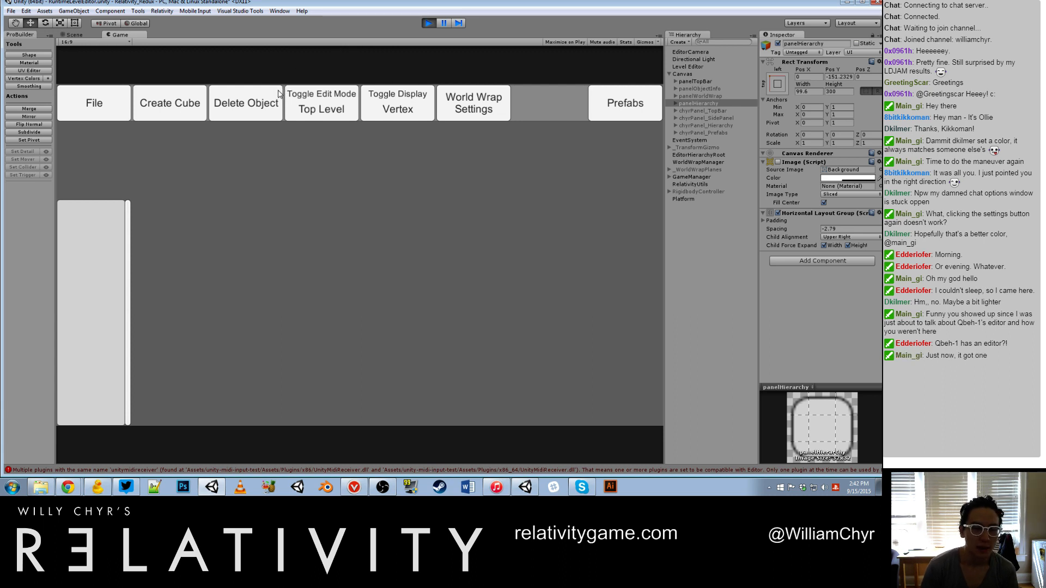
{"action": "left_click", "coordinate": [182, 100]}
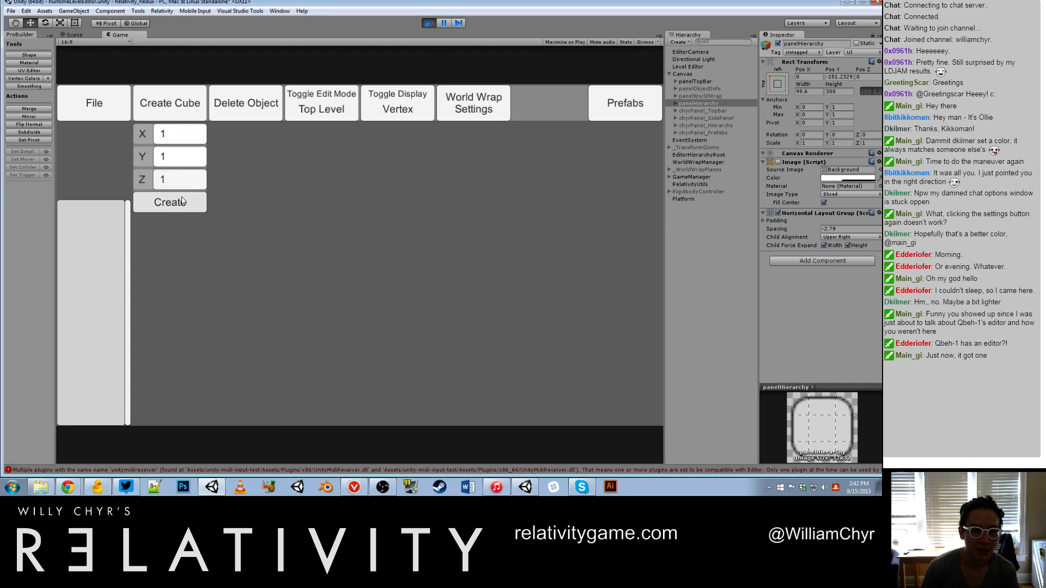
{"action": "left_click", "coordinate": [166, 203]}
{"action": "scroll", "coordinate": [364, 239], "scroll_direction": "up", "scroll_amount": 4}
{"action": "left_click_drag", "start_coordinate": [308, 222], "coordinate": [561, 323], "text": "alt"}
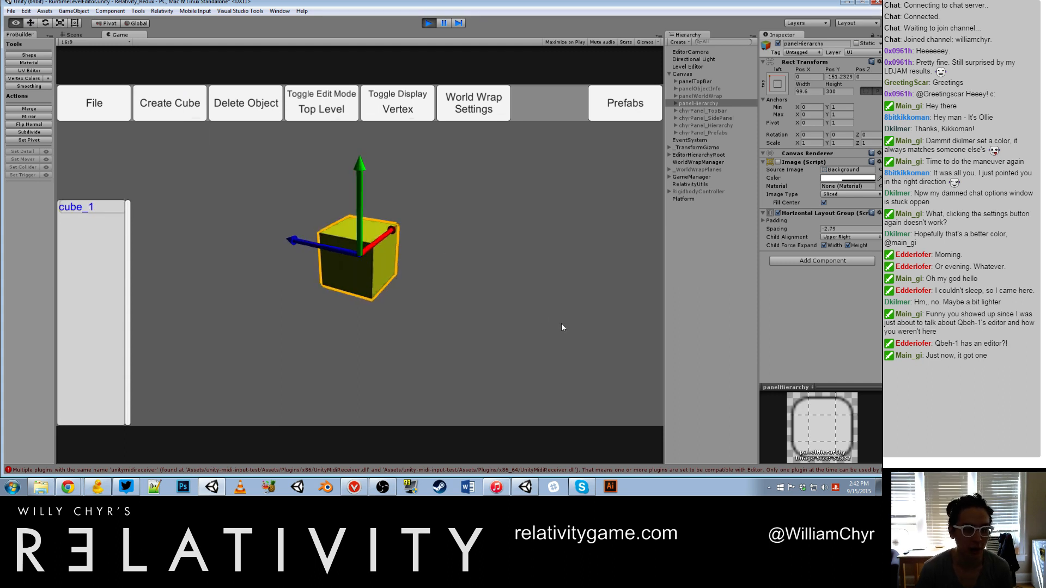
{"action": "scroll", "coordinate": [400, 239], "scroll_direction": "up", "scroll_amount": 5}
{"action": "scroll", "coordinate": [400, 240], "scroll_direction": "down", "scroll_amount": 8}
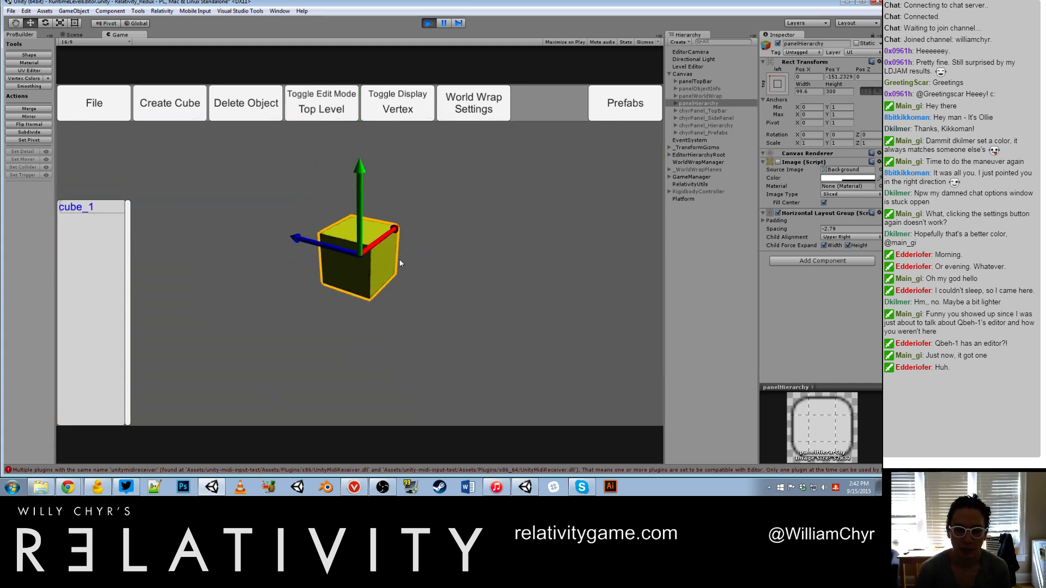
Step: Select two adjacent side faces of the yellow cube in Geometry mode, stretch them together into a huge flat platform, and stop play mode
{"action": "double_click", "coordinate": [380, 265]}
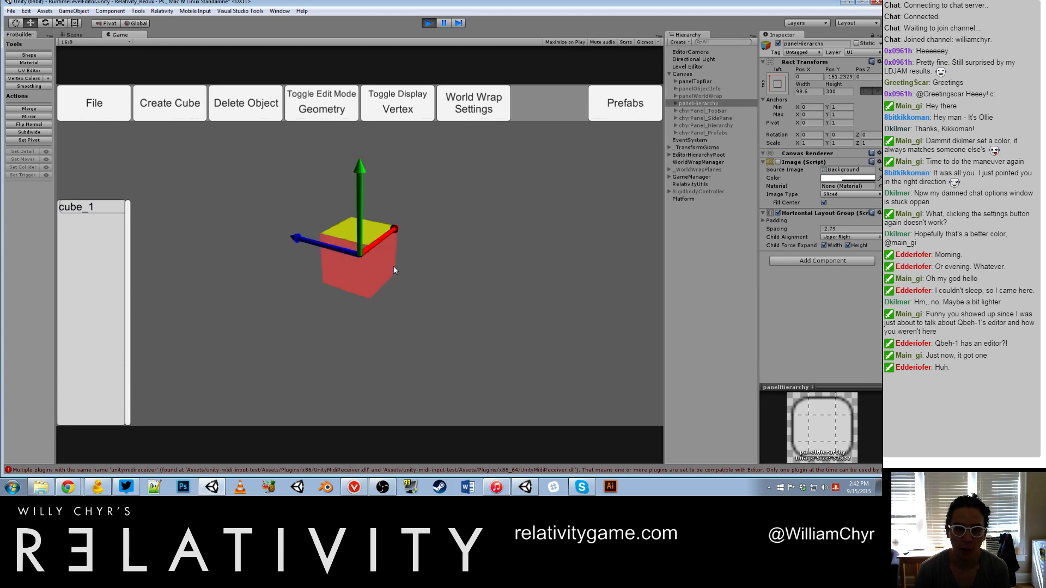
{"action": "left_click_drag", "start_coordinate": [393, 266], "coordinate": [479, 288]}
{"action": "scroll", "coordinate": [366, 280], "scroll_direction": "down", "scroll_amount": 3}
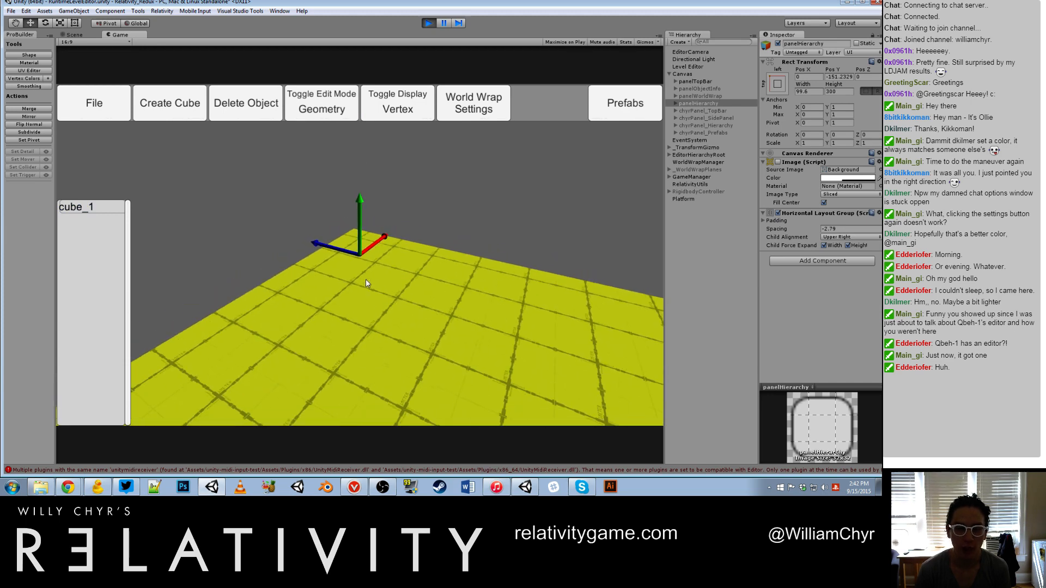
{"action": "scroll", "coordinate": [366, 280], "scroll_direction": "down", "scroll_amount": 10}
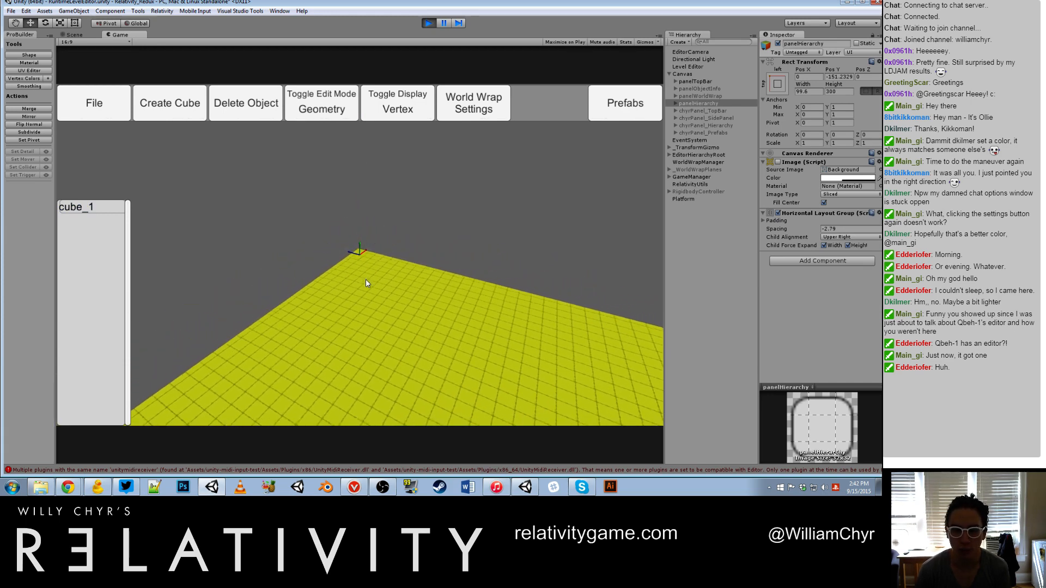
{"action": "scroll", "coordinate": [365, 283], "scroll_direction": "down", "scroll_amount": 8}
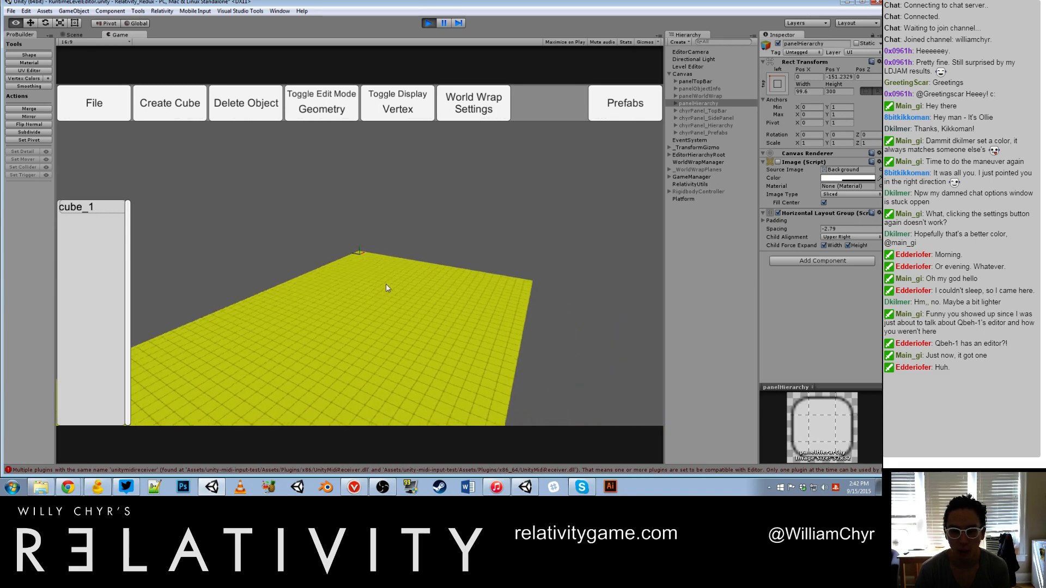
{"action": "left_click_drag", "start_coordinate": [386, 284], "coordinate": [380, 257], "text": "alt"}
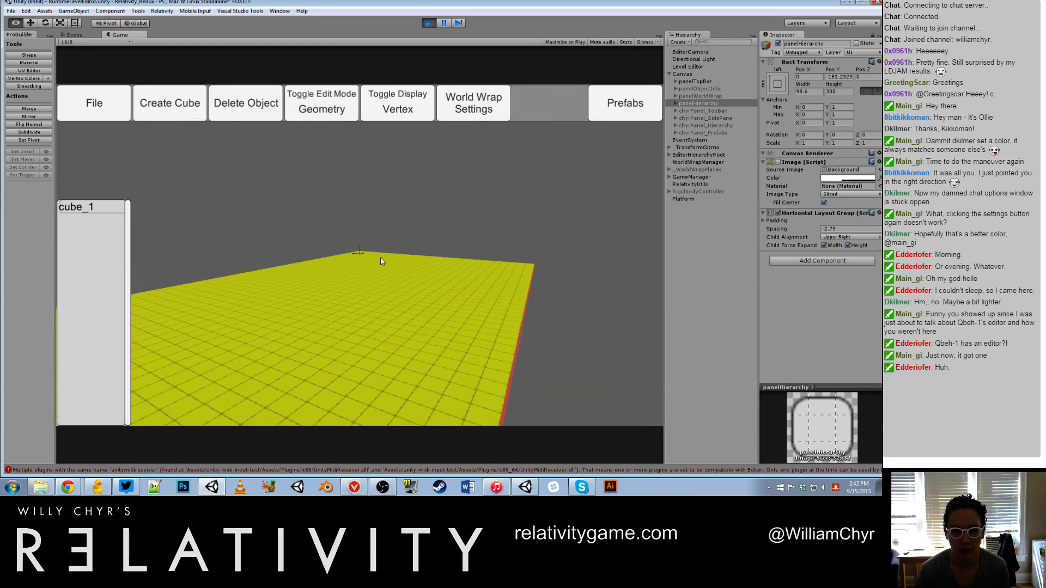
{"action": "left_click", "coordinate": [427, 23]}
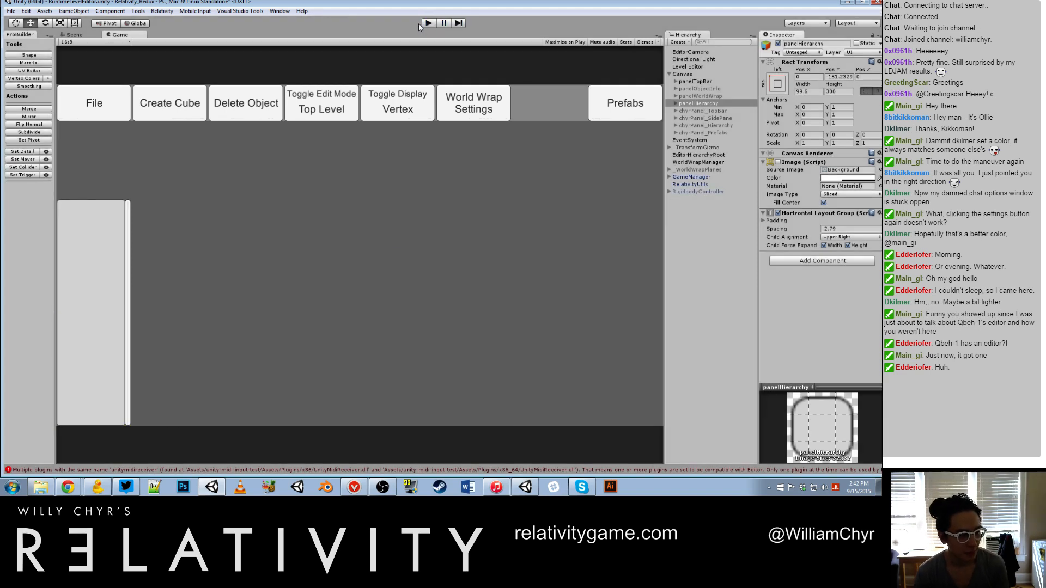
Step: Restart play mode and create a cube with X, Y and Z all set to 4
{"action": "left_click", "coordinate": [428, 23]}
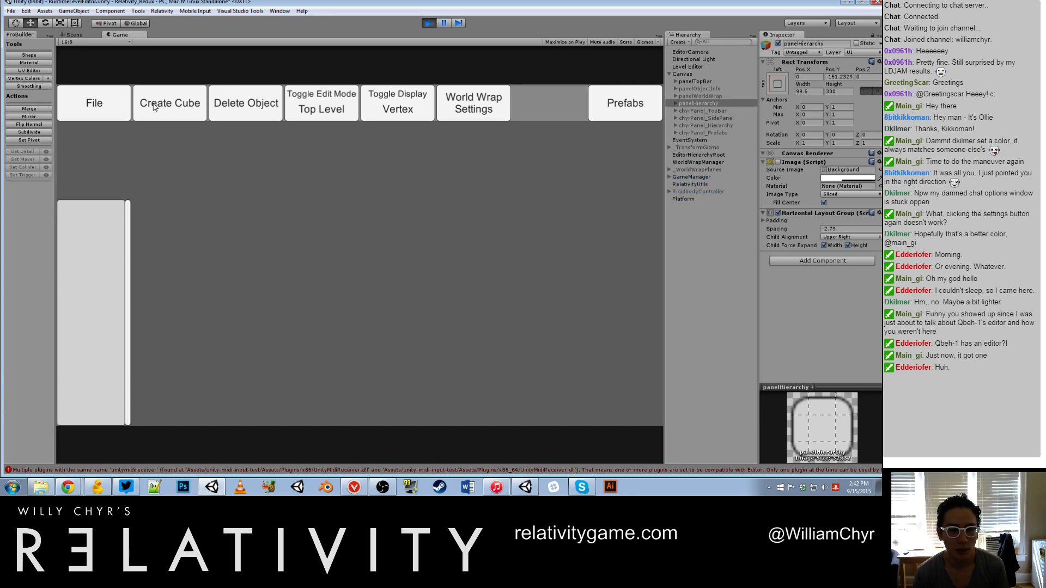
{"action": "left_click", "coordinate": [170, 103]}
{"action": "left_click", "coordinate": [180, 133]}
{"action": "type", "text": "4"}
{"action": "left_click", "coordinate": [183, 158]}
{"action": "type", "text": "4"}
{"action": "left_click", "coordinate": [192, 175]}
{"action": "type", "text": "4"}
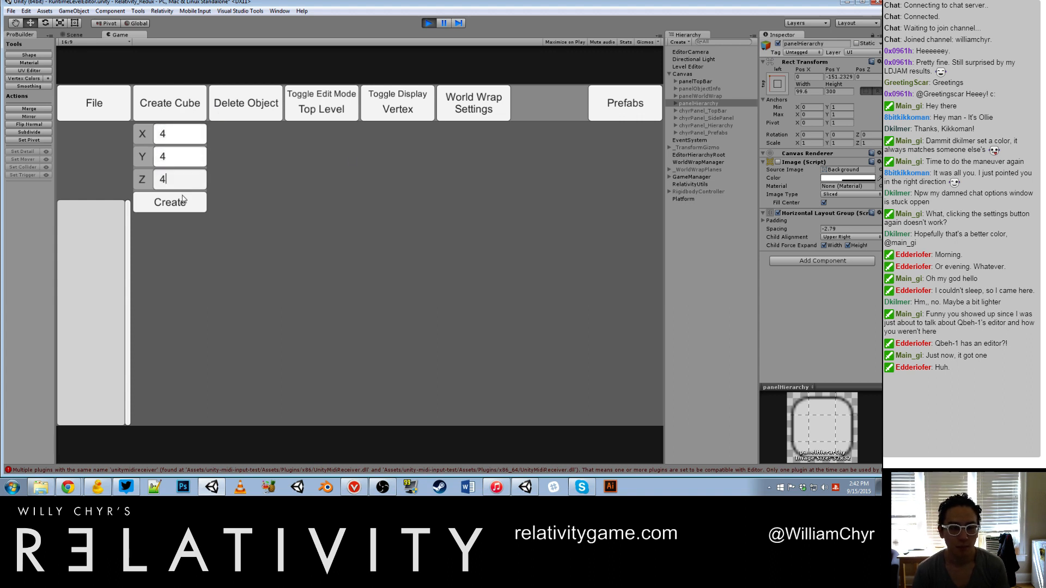
{"action": "left_click", "coordinate": [181, 199]}
Step: In Geometry mode, stretch two adjacent side faces of the orange cube outward, one after the other, to form a wide block
{"action": "scroll", "coordinate": [348, 203], "scroll_direction": "up", "scroll_amount": 2}
{"action": "scroll", "coordinate": [374, 201], "scroll_direction": "down", "scroll_amount": 3}
{"action": "left_click_drag", "start_coordinate": [375, 200], "coordinate": [356, 232], "text": "alt"}
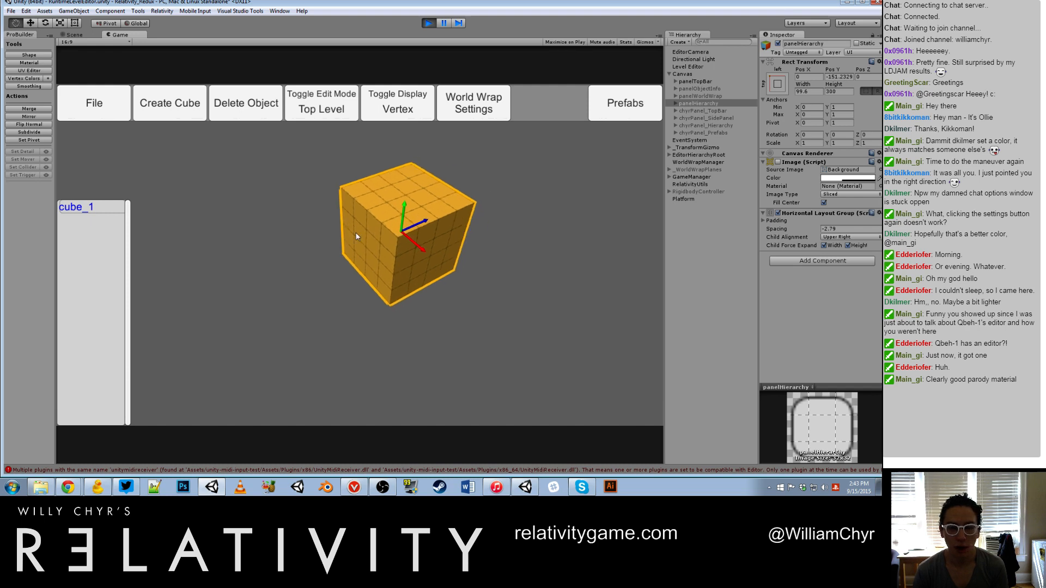
{"action": "scroll", "coordinate": [356, 233], "scroll_direction": "up", "scroll_amount": 1}
{"action": "key", "text": "g"}
{"action": "left_click", "coordinate": [442, 248]}
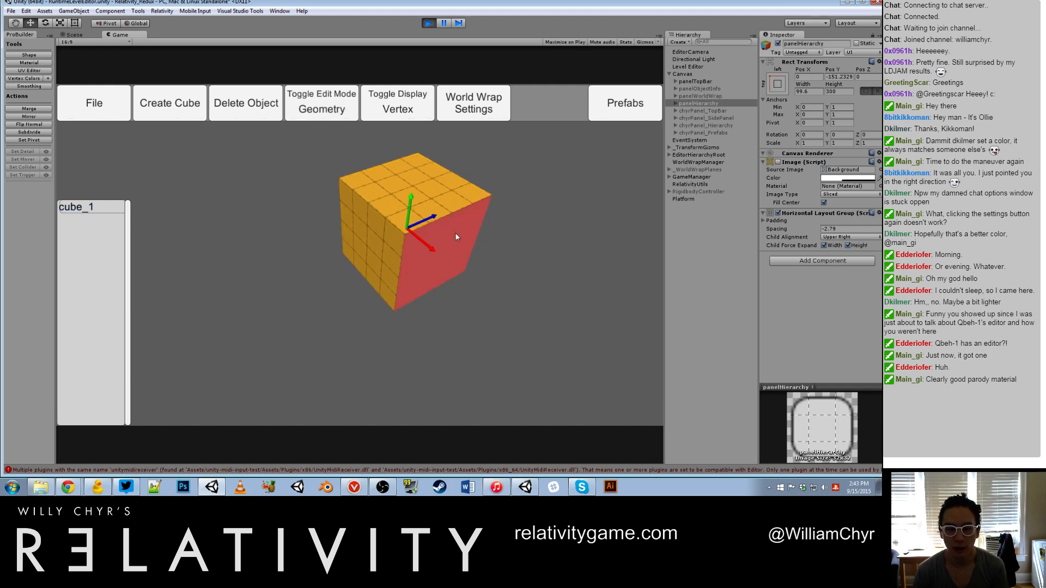
{"action": "left_click_drag", "start_coordinate": [456, 233], "coordinate": [568, 299]}
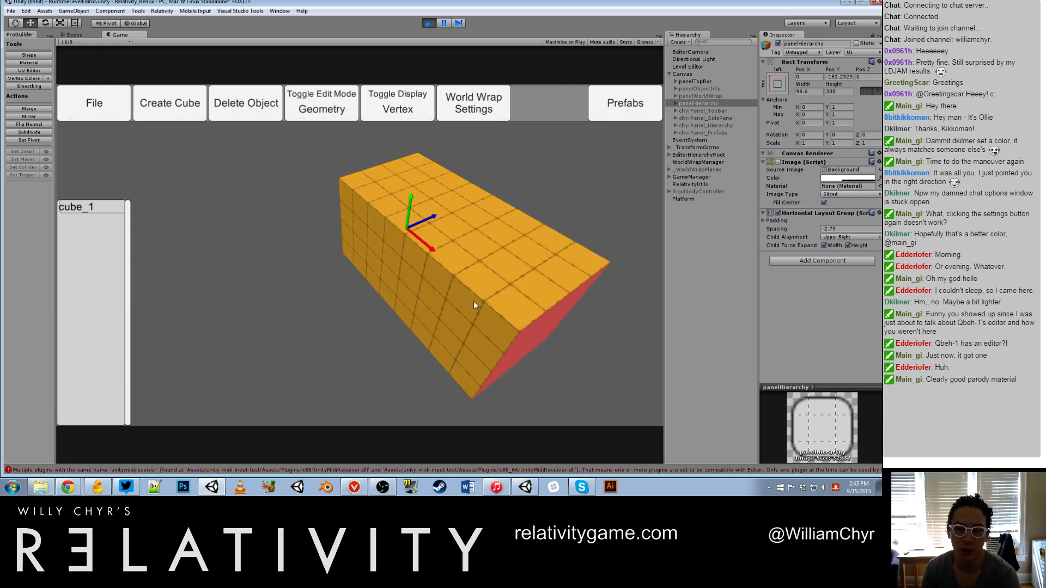
{"action": "left_click_drag", "start_coordinate": [466, 311], "coordinate": [250, 322], "text": "alt"}
{"action": "scroll", "coordinate": [331, 234], "scroll_direction": "down", "scroll_amount": 5}
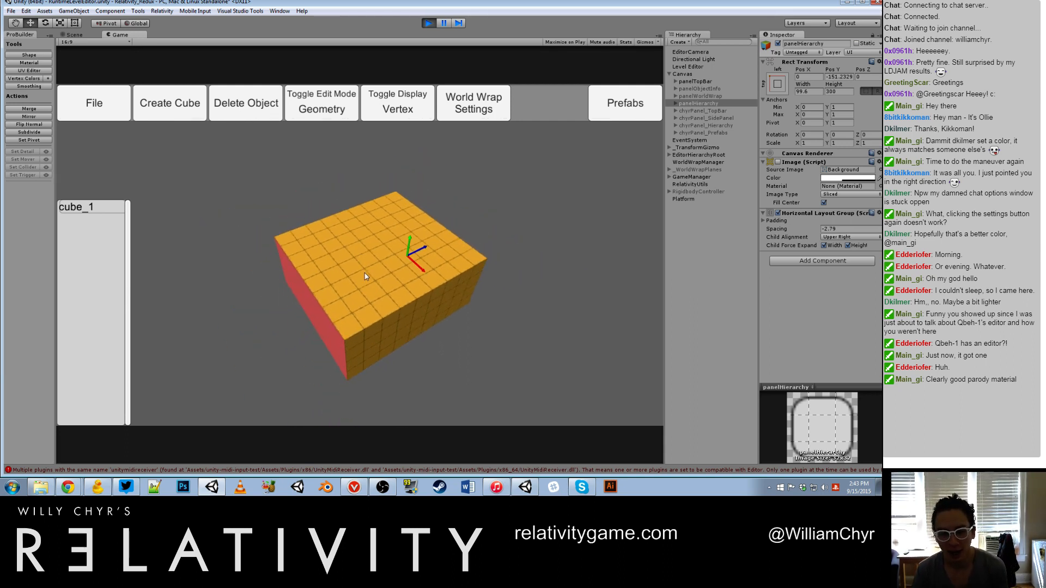
Step: Select the orange block's top face and pull it upward to make the block taller
{"action": "left_click_drag", "start_coordinate": [364, 276], "coordinate": [445, 282], "text": "alt"}
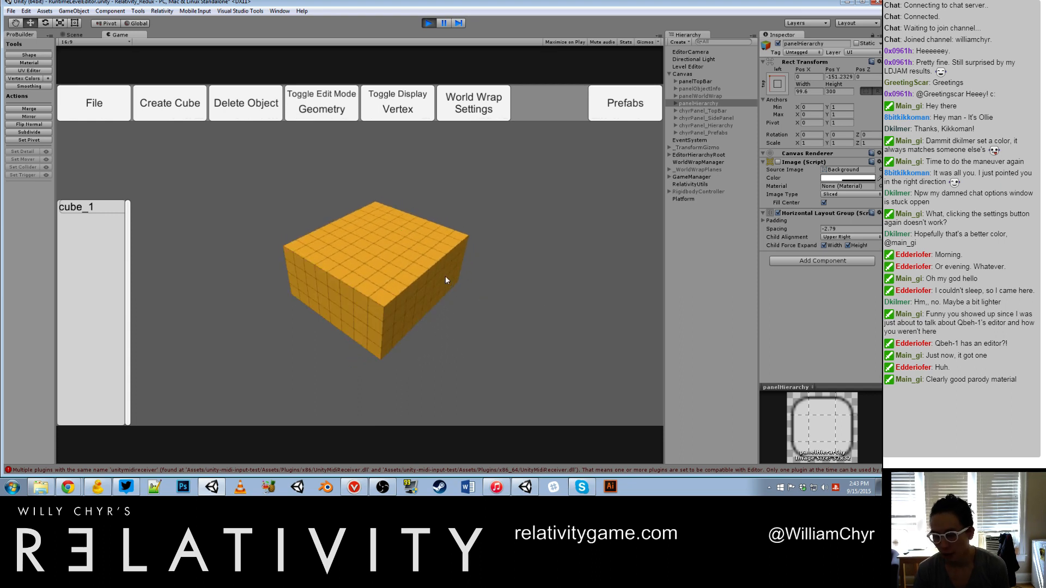
{"action": "left_click", "coordinate": [436, 288]}
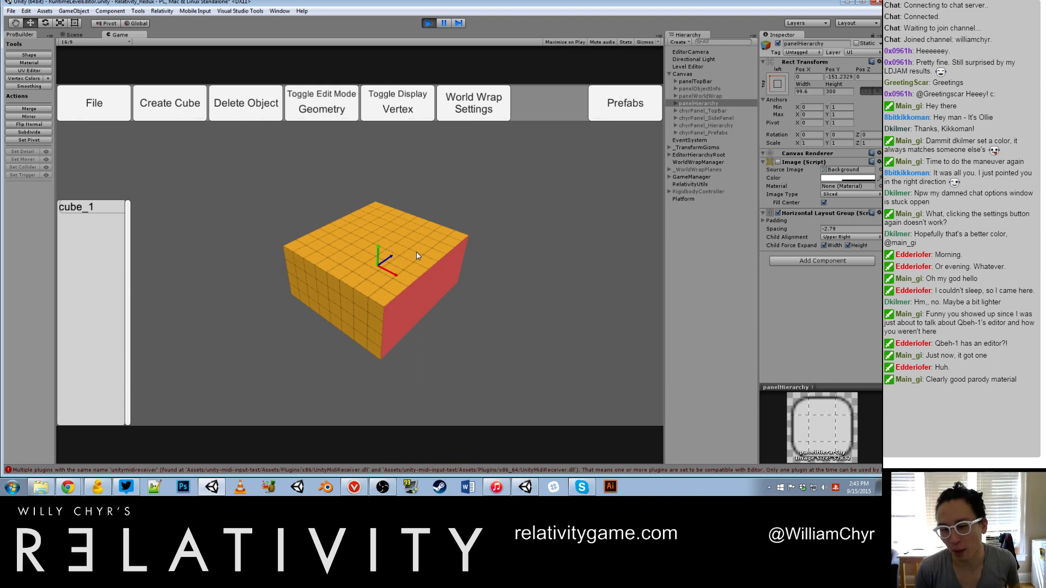
{"action": "left_click", "coordinate": [420, 247]}
{"action": "left_click", "coordinate": [419, 284]}
{"action": "left_click", "coordinate": [415, 257]}
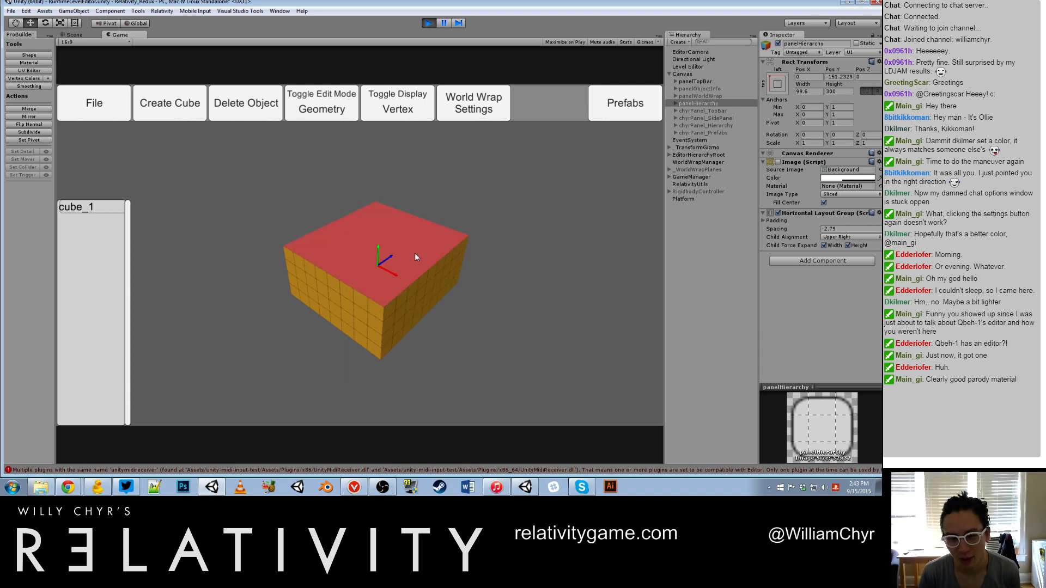
{"action": "left_click_drag", "start_coordinate": [417, 218], "coordinate": [411, 142]}
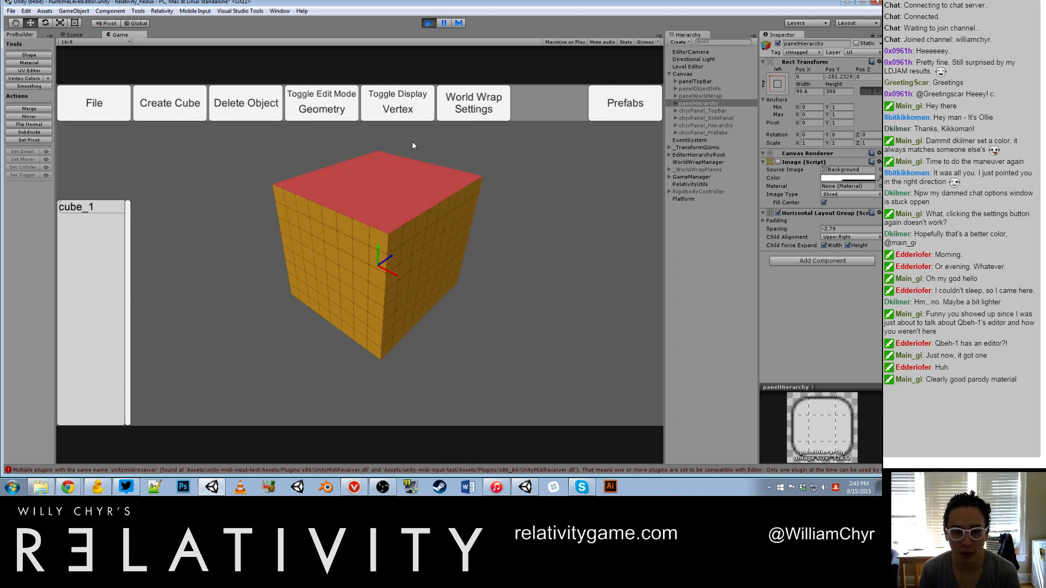
Step: Pull one side face of the orange block slightly outward and deselect it
{"action": "left_click", "coordinate": [411, 261]}
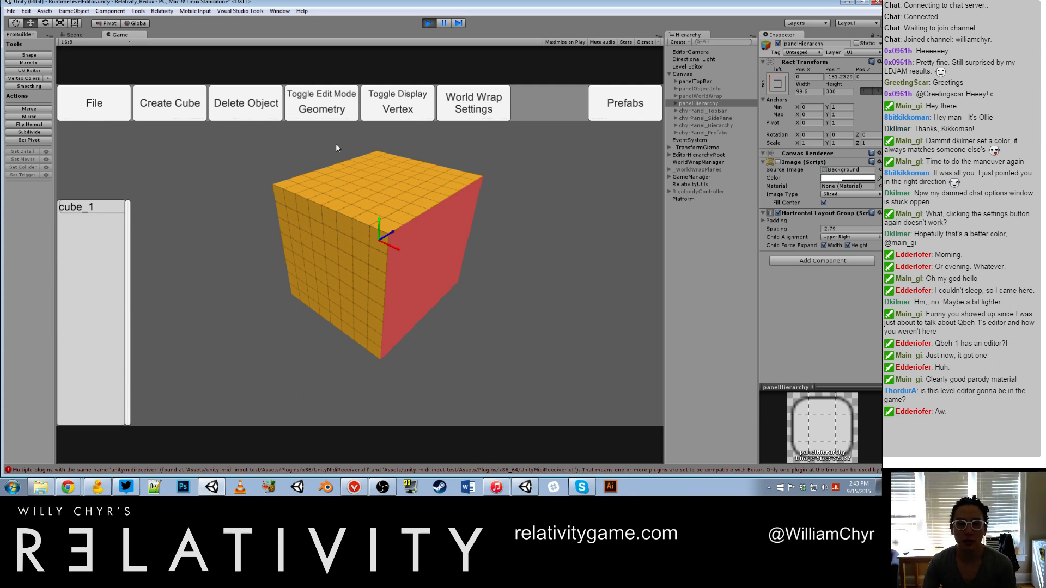
{"action": "scroll", "coordinate": [419, 203], "scroll_direction": "down", "scroll_amount": 3}
{"action": "scroll", "coordinate": [421, 255], "scroll_direction": "up", "scroll_amount": 2}
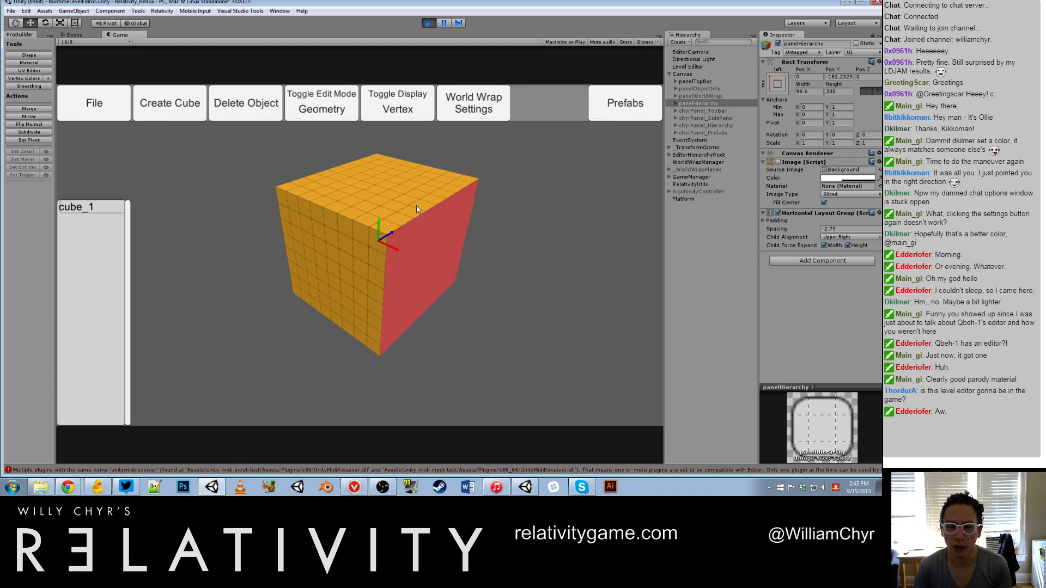
{"action": "left_click_drag", "start_coordinate": [418, 250], "coordinate": [574, 321]}
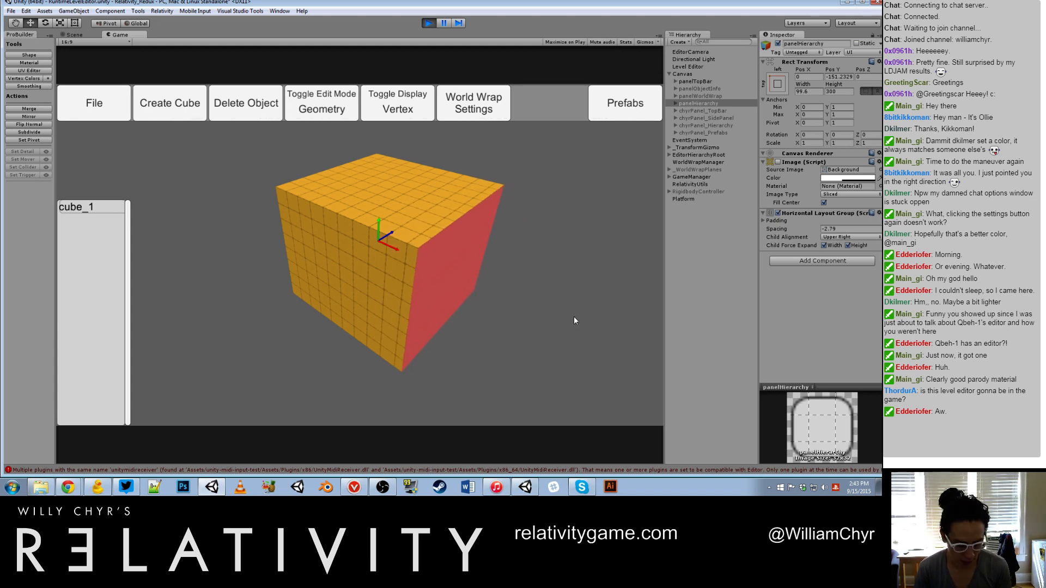
{"action": "left_click", "coordinate": [570, 317]}
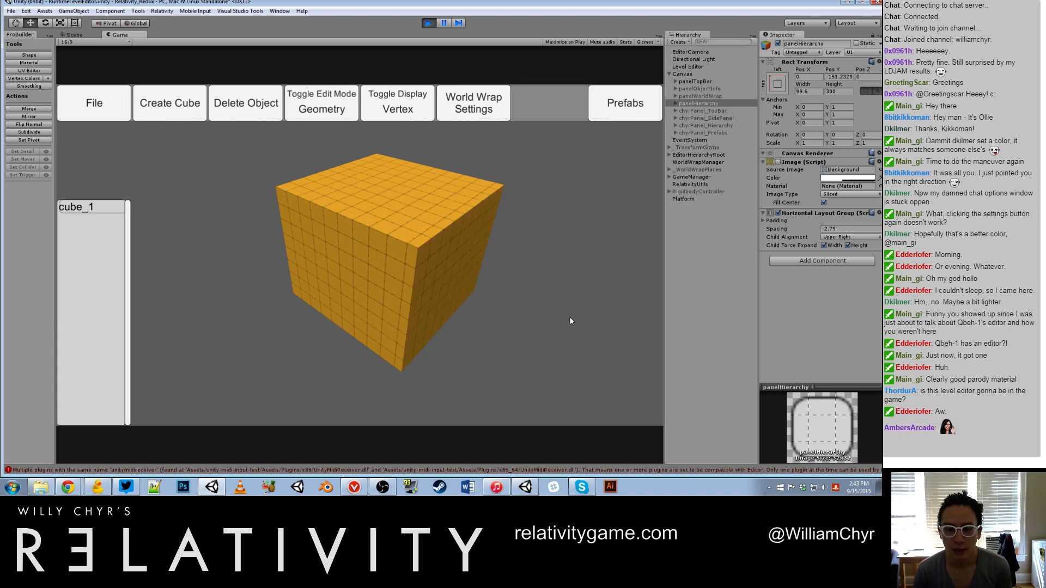
Step: Pull the adjacent side face of the orange block outward and lower its top face
{"action": "left_click", "coordinate": [432, 292]}
{"action": "left_click_drag", "start_coordinate": [342, 246], "coordinate": [233, 286]}
{"action": "left_click_drag", "start_coordinate": [292, 195], "coordinate": [263, 155]}
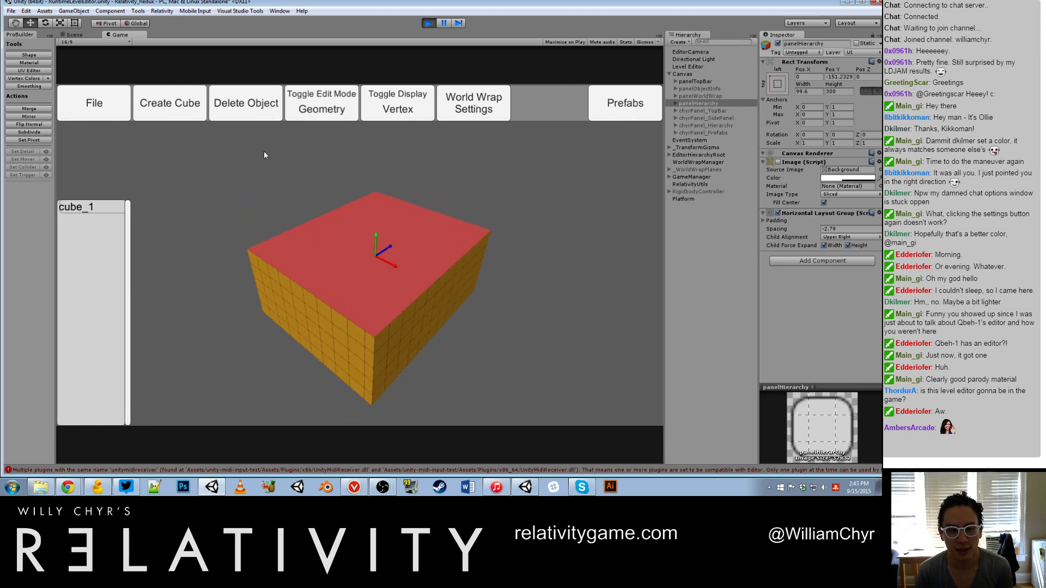
Step: Switch to Top Level edit mode and delete the orange block
{"action": "left_click", "coordinate": [320, 106]}
{"action": "left_click", "coordinate": [329, 280]}
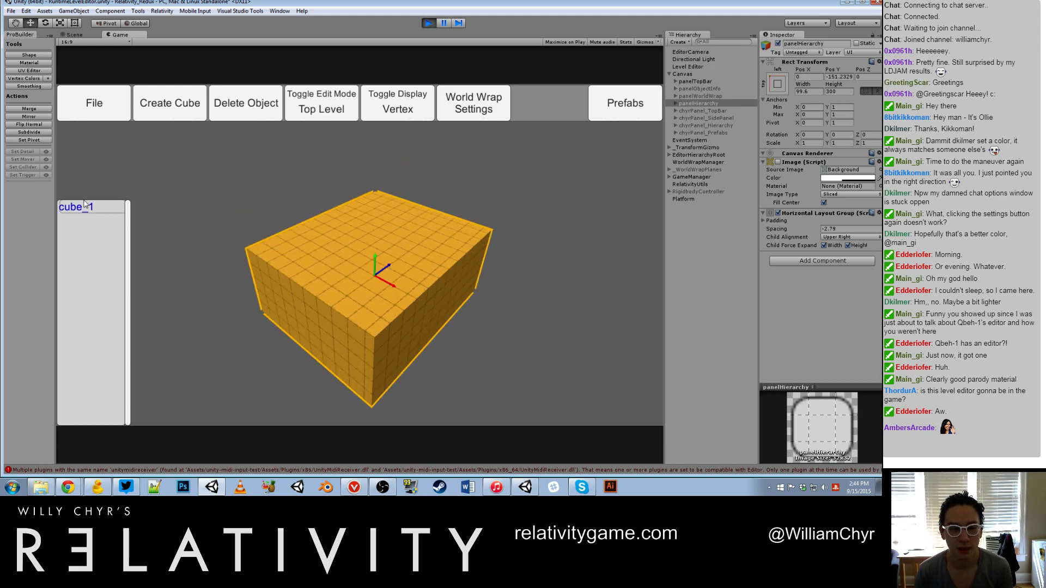
{"action": "left_click", "coordinate": [253, 109]}
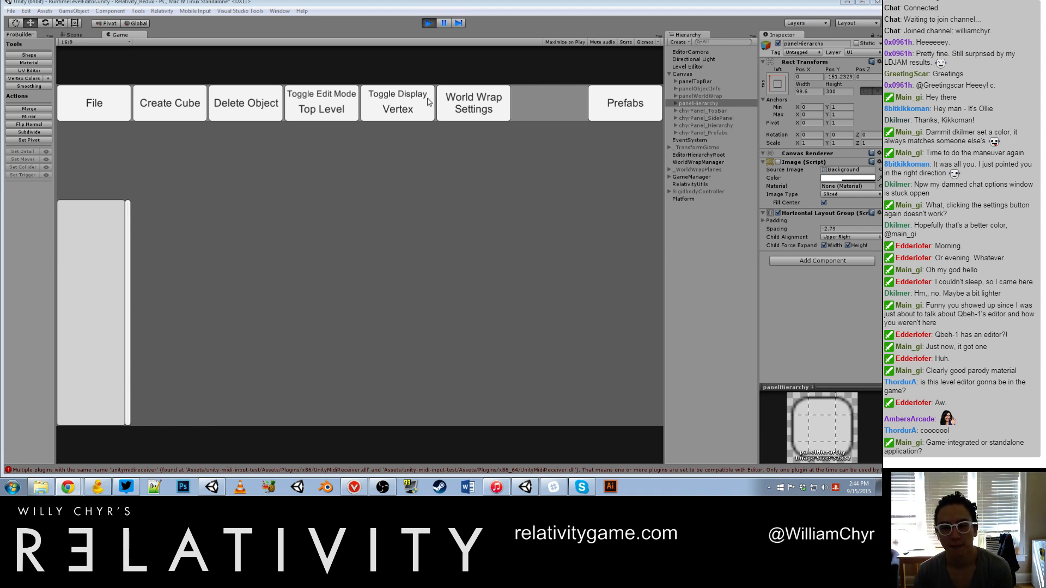
Step: Create a new cube with X, Y and Z all set to 4 and switch to Geometry edit mode
{"action": "left_click_drag", "start_coordinate": [175, 2], "coordinate": [176, 11]}
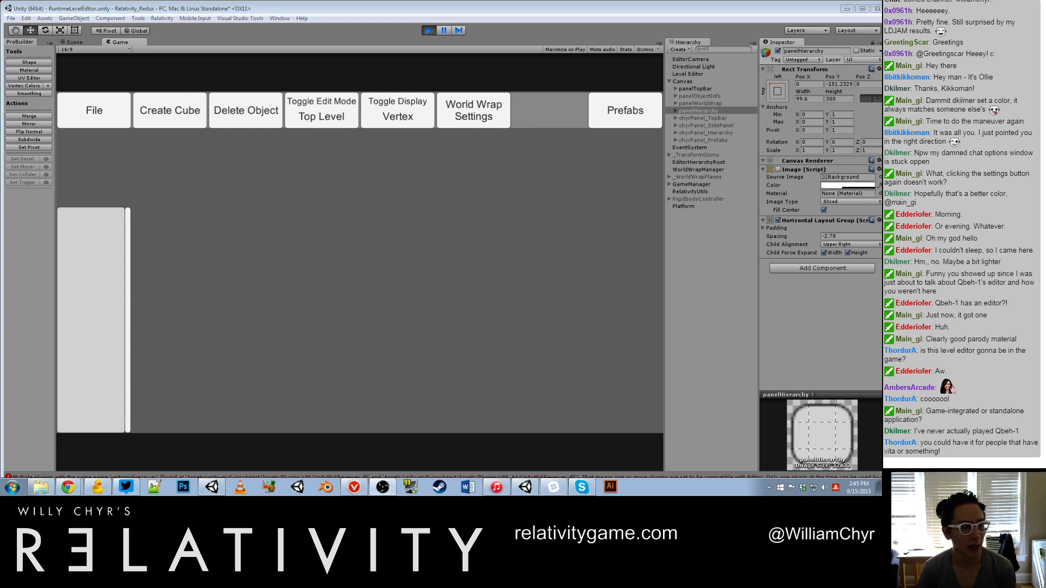
{"action": "left_click", "coordinate": [166, 113]}
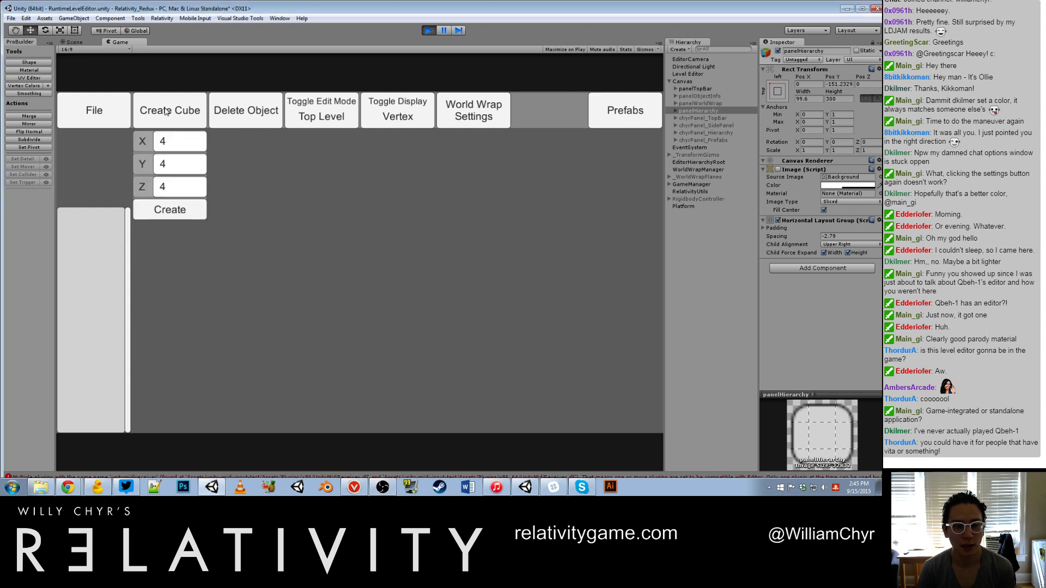
{"action": "left_click", "coordinate": [183, 212]}
{"action": "left_click", "coordinate": [500, 270]}
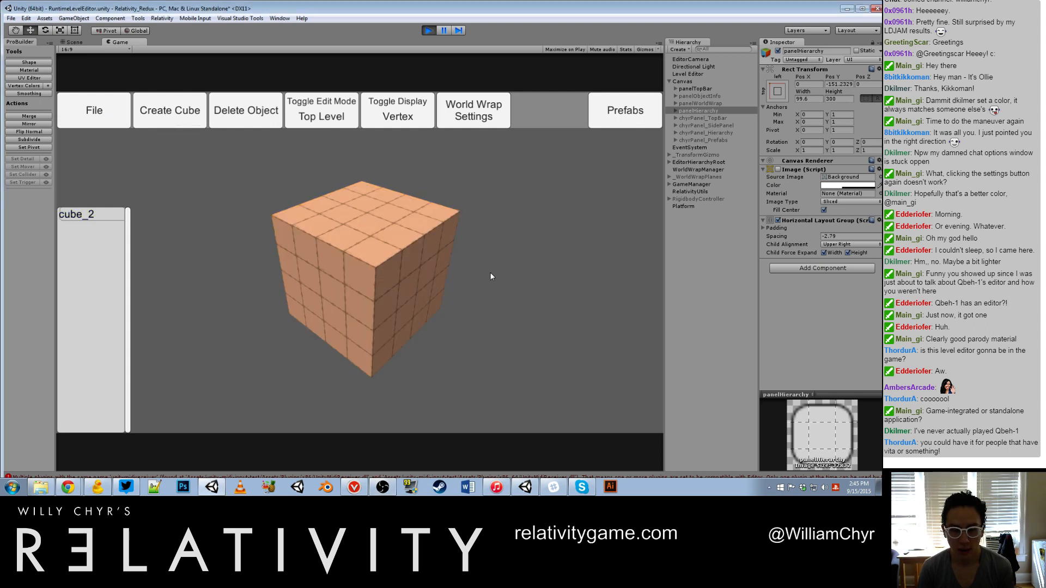
{"action": "left_click", "coordinate": [403, 276]}
{"action": "key", "text": "g"}
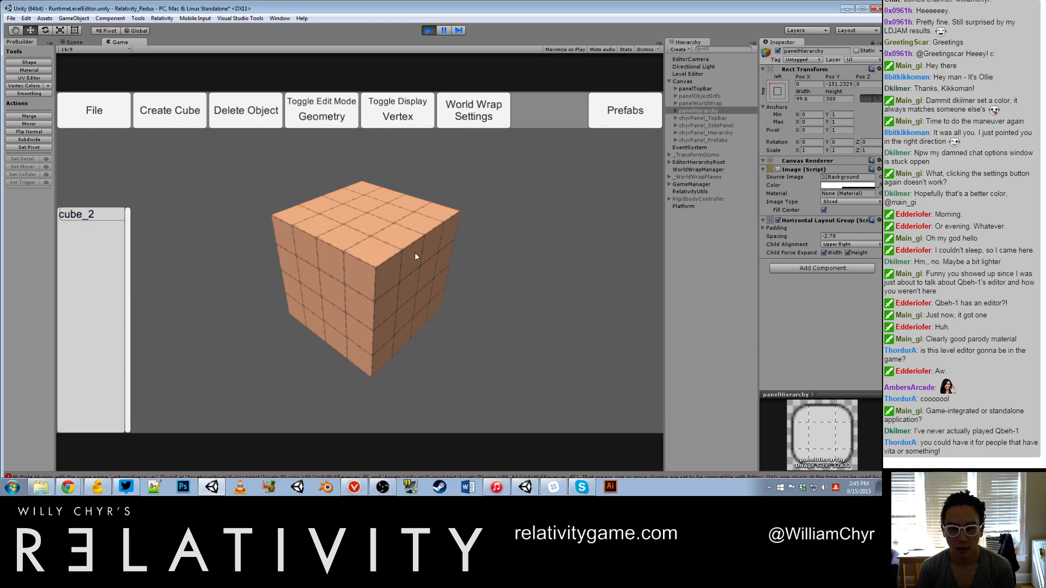
Step: Stretch one side face of the peach cube outward and undo the stretch
{"action": "left_click", "coordinate": [419, 260]}
{"action": "left_click_drag", "start_coordinate": [419, 260], "coordinate": [599, 356]}
{"action": "key", "text": "ctrl+z"}
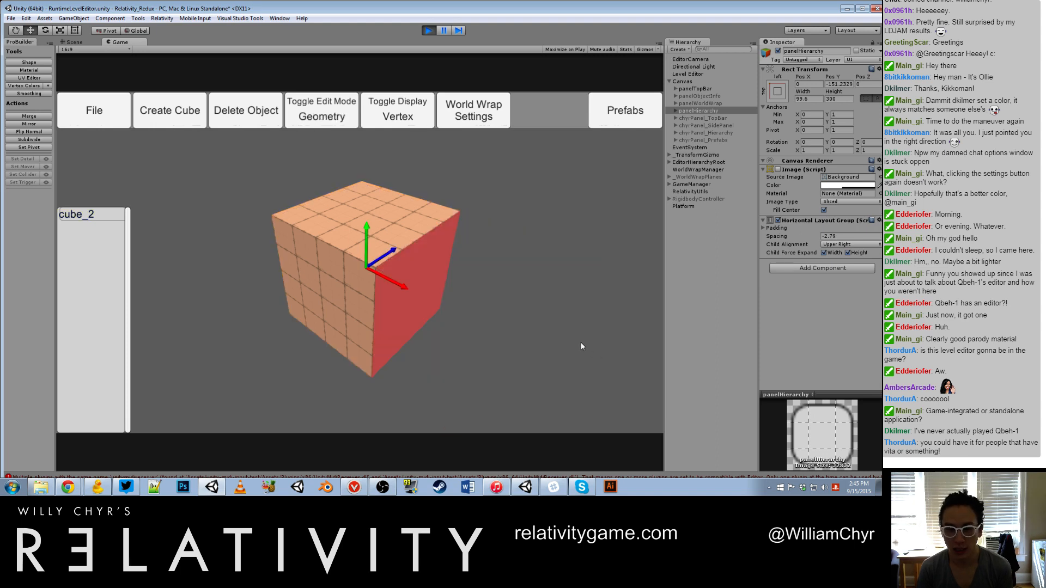
{"action": "key", "text": "ctrl+z"}
Step: Stretch the peach cube's side face outward again, test undo and redo on it, leave the stretch undone, and deselect the face
{"action": "left_click", "coordinate": [354, 253]}
{"action": "left_click", "coordinate": [338, 298]}
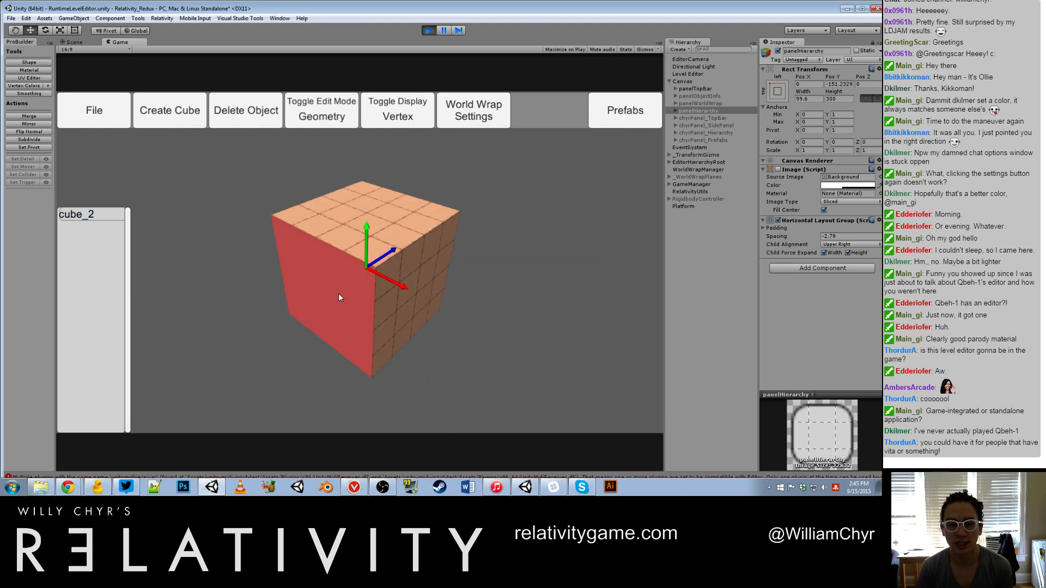
{"action": "left_click", "coordinate": [462, 300]}
{"action": "left_click", "coordinate": [424, 281]}
{"action": "left_click_drag", "start_coordinate": [424, 281], "coordinate": [609, 340]}
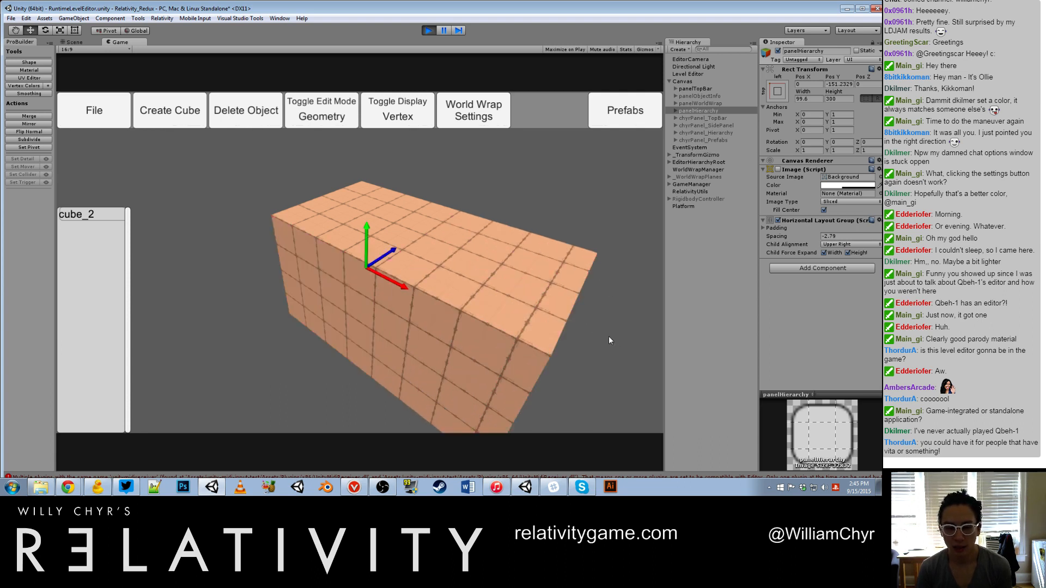
{"action": "key", "text": "ctrl+z"}
{"action": "key", "text": "ctrl+y"}
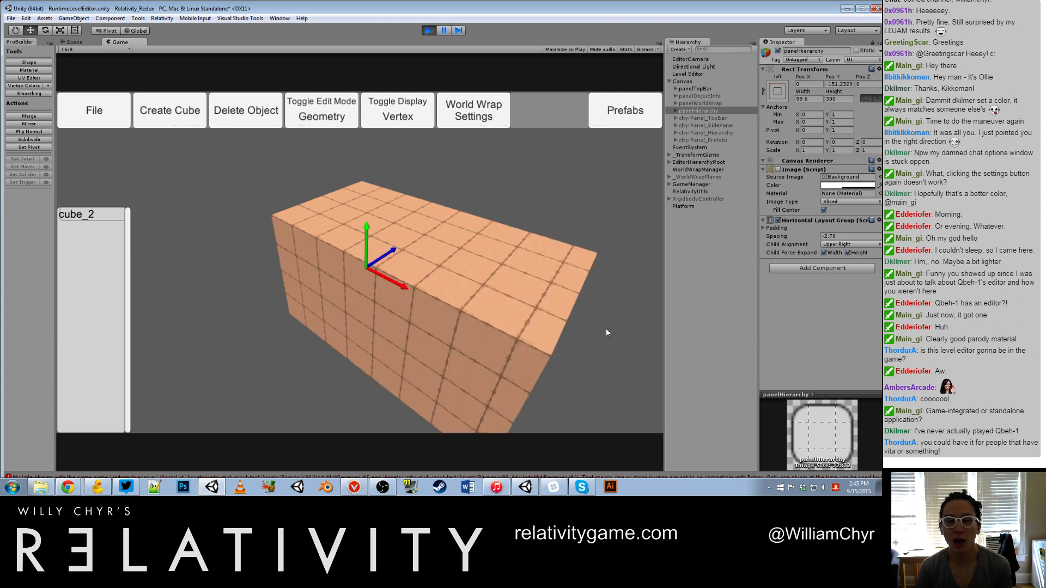
{"action": "key", "text": "ctrl+z"}
{"action": "left_click", "coordinate": [470, 324]}
{"action": "left_click", "coordinate": [396, 303]}
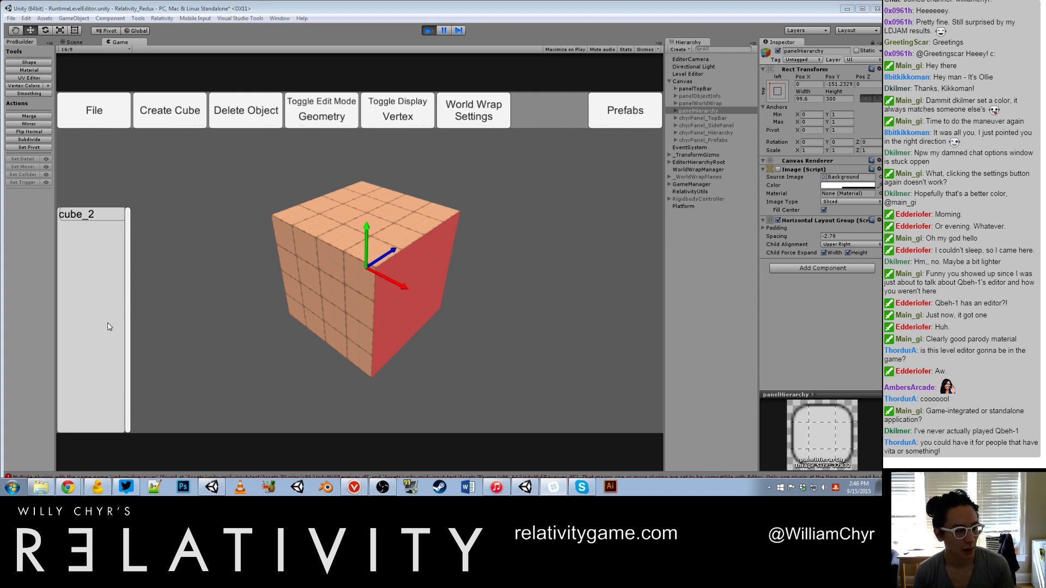
{"action": "left_click", "coordinate": [137, 269]}
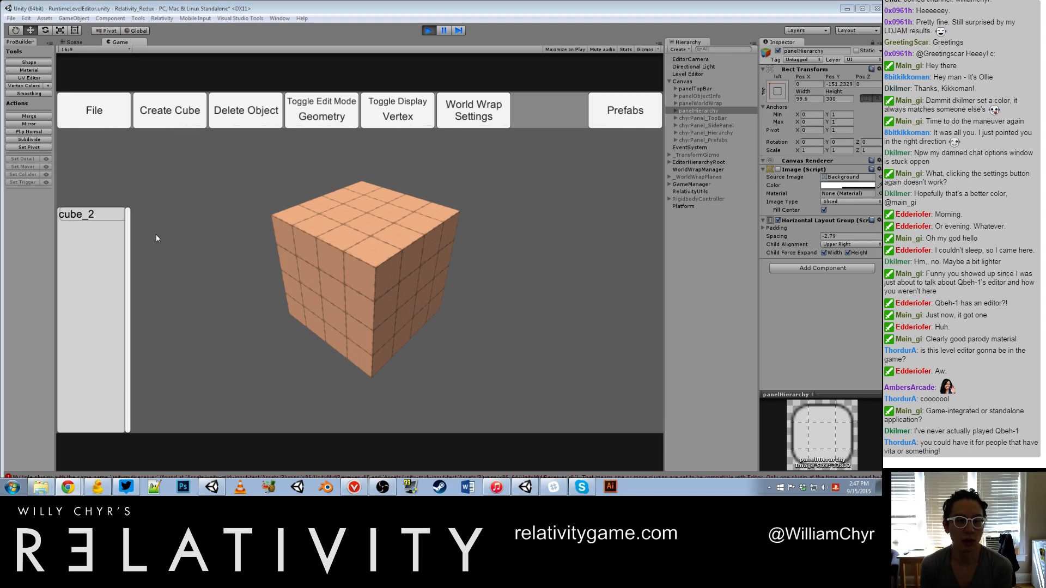
Step: Pull the peach cube's side face outward and push it back to its starting position
{"action": "left_click", "coordinate": [413, 263]}
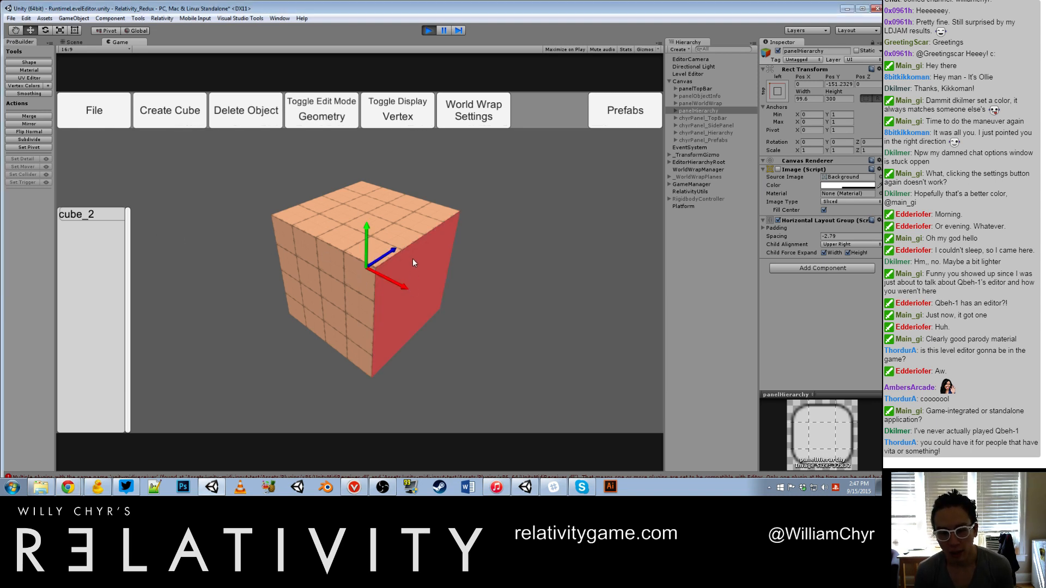
{"action": "left_click_drag", "start_coordinate": [412, 261], "coordinate": [508, 313]}
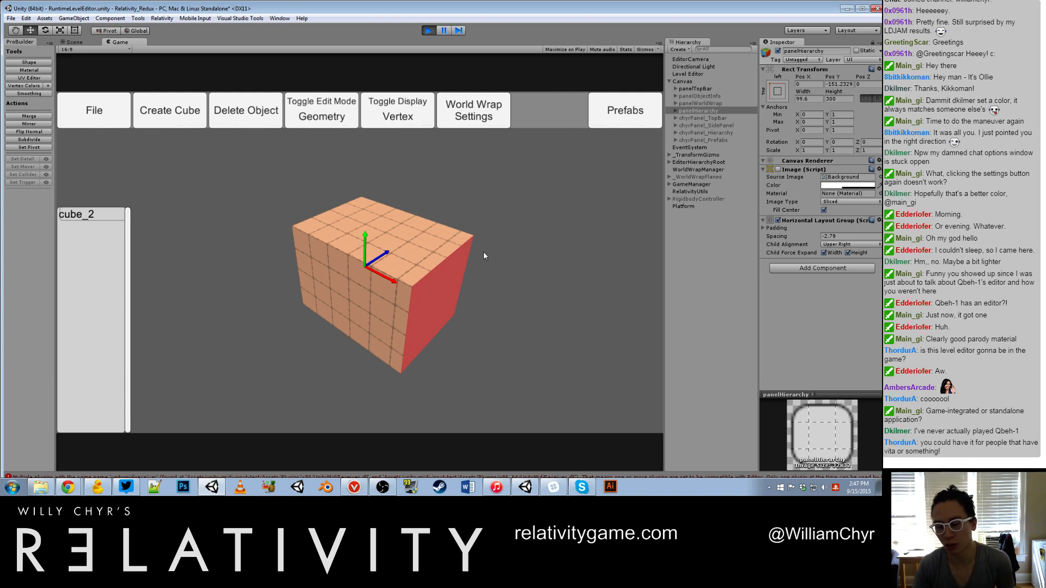
{"action": "left_click_drag", "start_coordinate": [484, 249], "coordinate": [451, 295]}
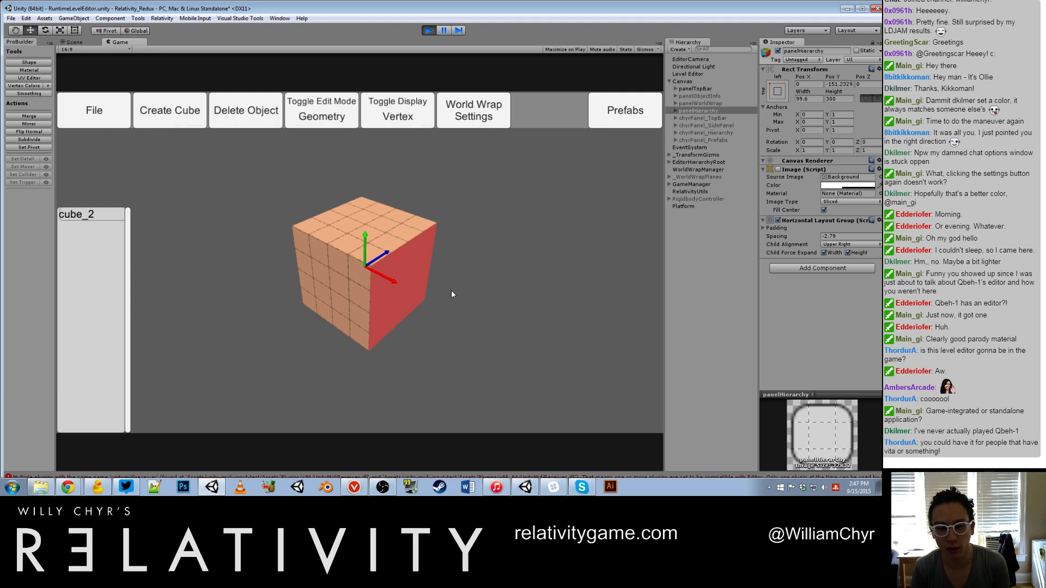
Step: Stretch two adjacent side faces of the peach cube outward in turn to form a wide block
{"action": "left_click_drag", "start_coordinate": [406, 260], "coordinate": [556, 353]}
{"action": "left_click", "coordinate": [361, 289]}
{"action": "left_click", "coordinate": [371, 228]}
{"action": "left_click", "coordinate": [405, 278]}
{"action": "left_click", "coordinate": [422, 279]}
{"action": "left_click_drag", "start_coordinate": [408, 270], "coordinate": [606, 373]}
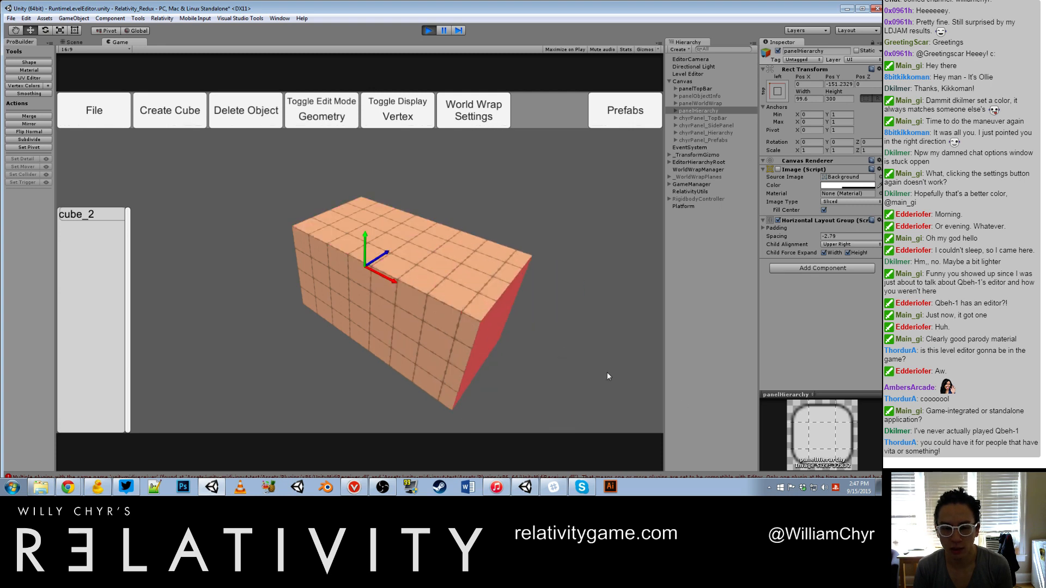
{"action": "left_click", "coordinate": [369, 333]}
{"action": "left_click_drag", "start_coordinate": [421, 270], "coordinate": [334, 335]}
{"action": "scroll", "coordinate": [593, 250], "scroll_direction": "down", "scroll_amount": 3}
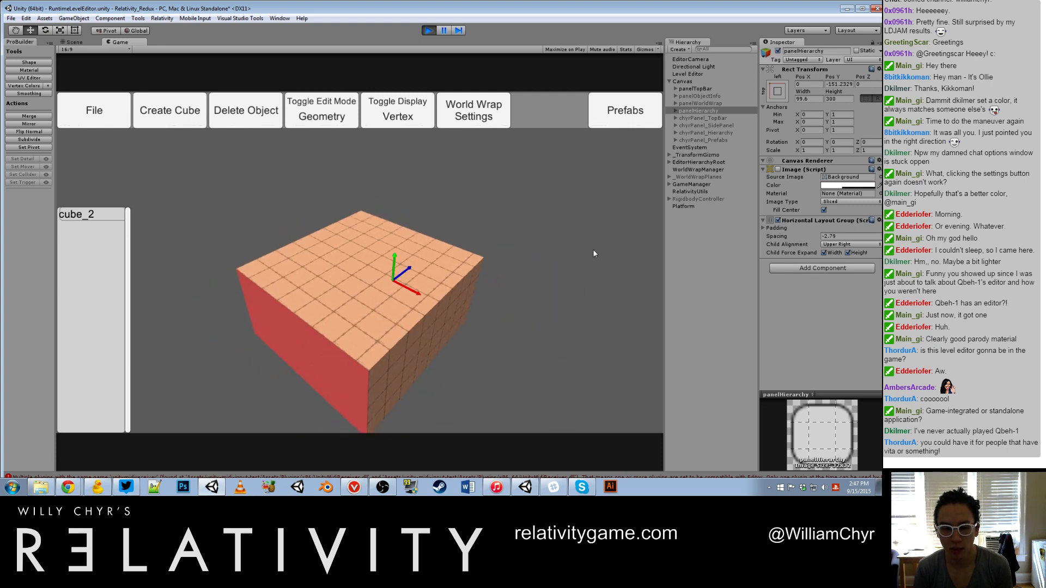
Step: Undo the recent face stretches on the peach block
{"action": "key", "text": "ctrl+z"}
{"action": "key", "text": "ctrl+z"}
{"action": "key", "text": "ctrl+z"}
{"action": "key", "text": "ctrl+z"}
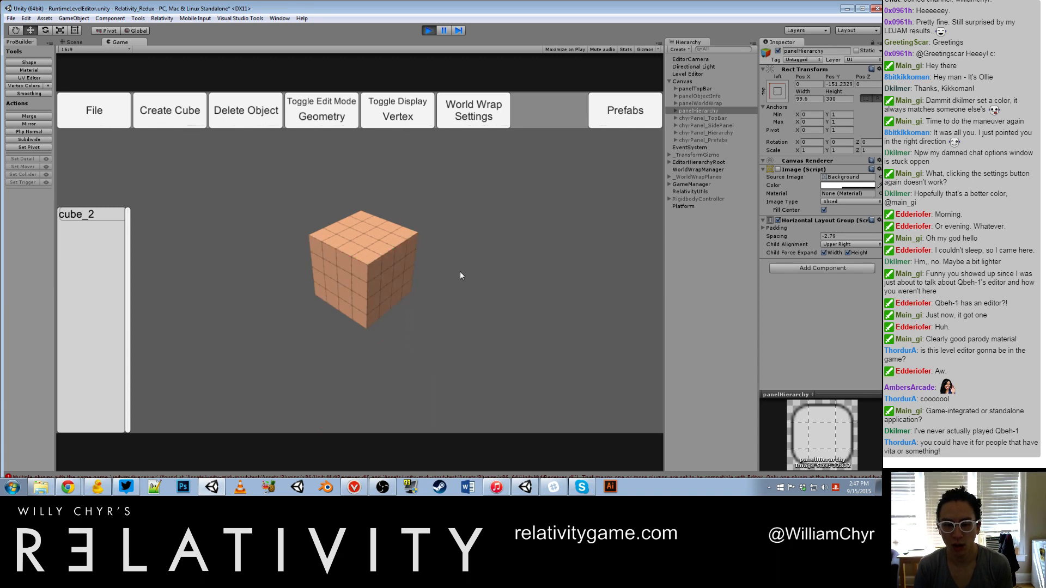
Step: Stretch two adjacent side faces and the top face of the peach cube outward to form a much larger block
{"action": "left_click", "coordinate": [344, 270]}
{"action": "left_click_drag", "start_coordinate": [345, 267], "coordinate": [73, 378]}
{"action": "left_click", "coordinate": [315, 272]}
{"action": "left_click_drag", "start_coordinate": [314, 272], "coordinate": [276, 34]}
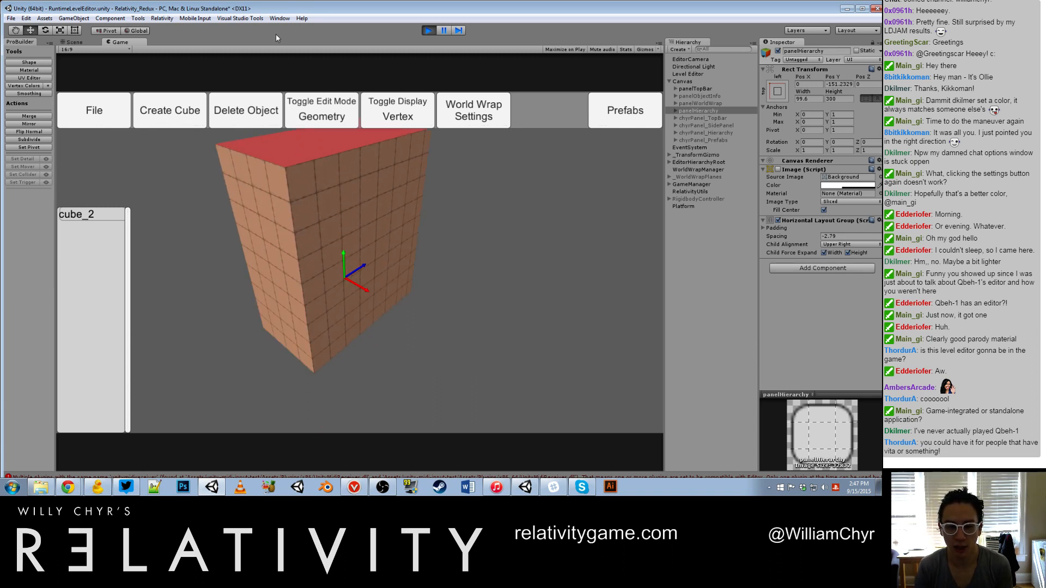
{"action": "left_click", "coordinate": [318, 199]}
{"action": "left_click_drag", "start_coordinate": [318, 203], "coordinate": [574, 305]}
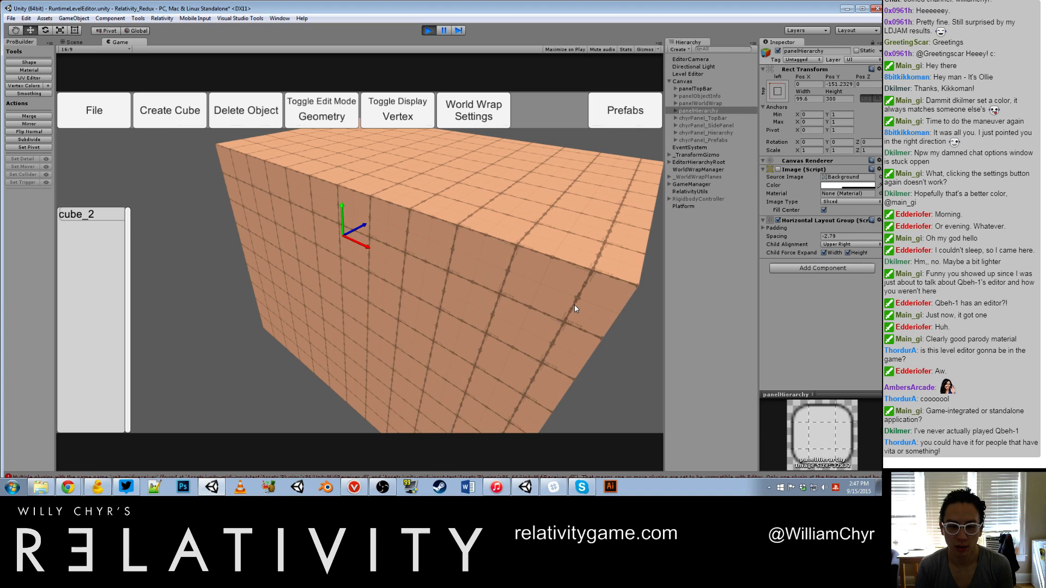
Step: Create another 4 × 4 × 4 cube overlapping the large peach block and select the new cube's top face
{"action": "left_click", "coordinate": [180, 113]}
{"action": "left_click", "coordinate": [180, 207]}
{"action": "left_click", "coordinate": [351, 266]}
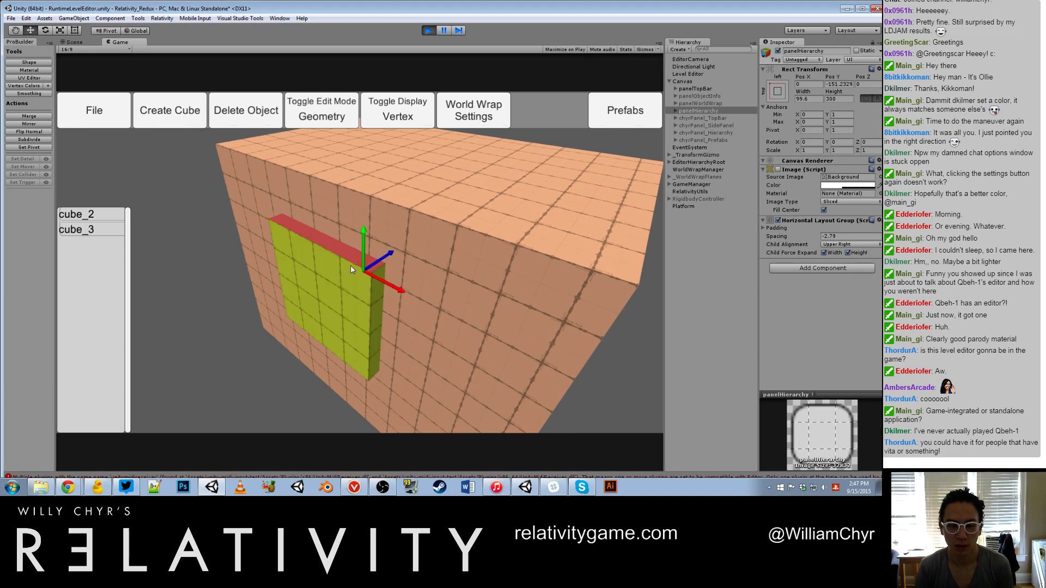
{"action": "scroll", "coordinate": [359, 273], "scroll_direction": "down", "scroll_amount": 5}
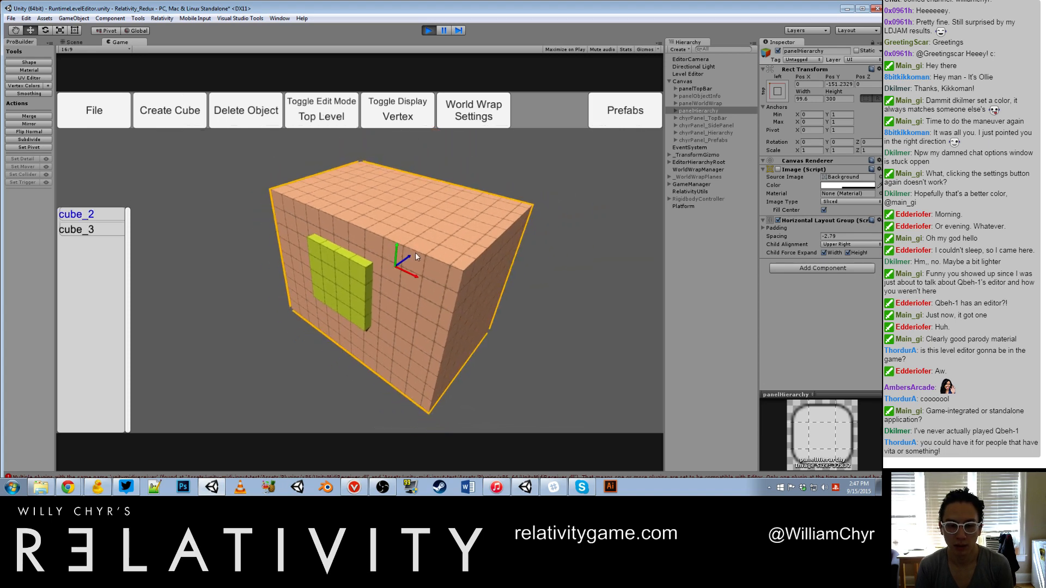
Step: Move the yellow-green cube out in front of the peach block, and undo this move together with the preceding edits
{"action": "left_click", "coordinate": [328, 290]}
{"action": "left_click_drag", "start_coordinate": [378, 257], "coordinate": [247, 331]}
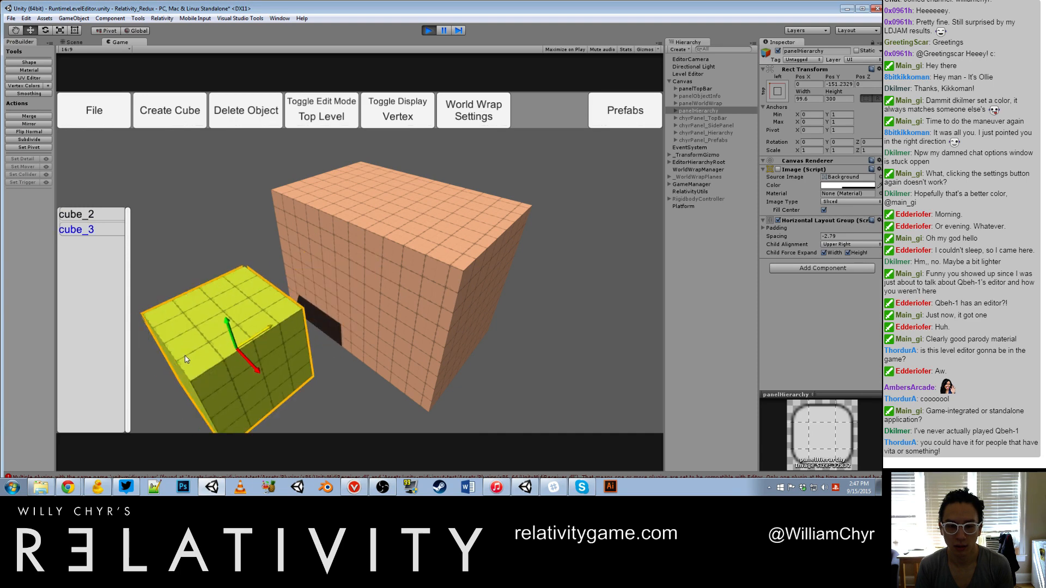
{"action": "key", "text": "ctrl+z"}
{"action": "key", "text": "ctrl+z"}
{"action": "key", "text": "ctrl+z"}
{"action": "key", "text": "ctrl+z"}
{"action": "key", "text": "ctrl+z"}
{"action": "key", "text": "ctrl+z"}
{"action": "key", "text": "ctrl+z"}
{"action": "key", "text": "ctrl+z"}
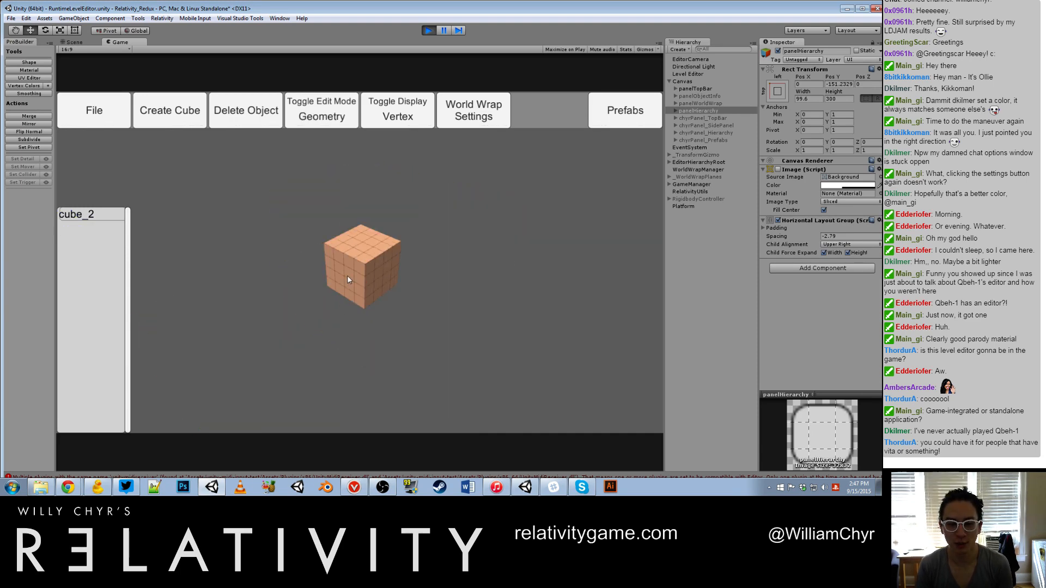
Step: Redo the peach block's stretches and the creation of the yellow-green cube
{"action": "key", "text": "ctrl+y"}
{"action": "key", "text": "ctrl+y"}
{"action": "key", "text": "ctrl+y"}
{"action": "key", "text": "ctrl+y"}
{"action": "key", "text": "ctrl+y"}
{"action": "key", "text": "ctrl+y"}
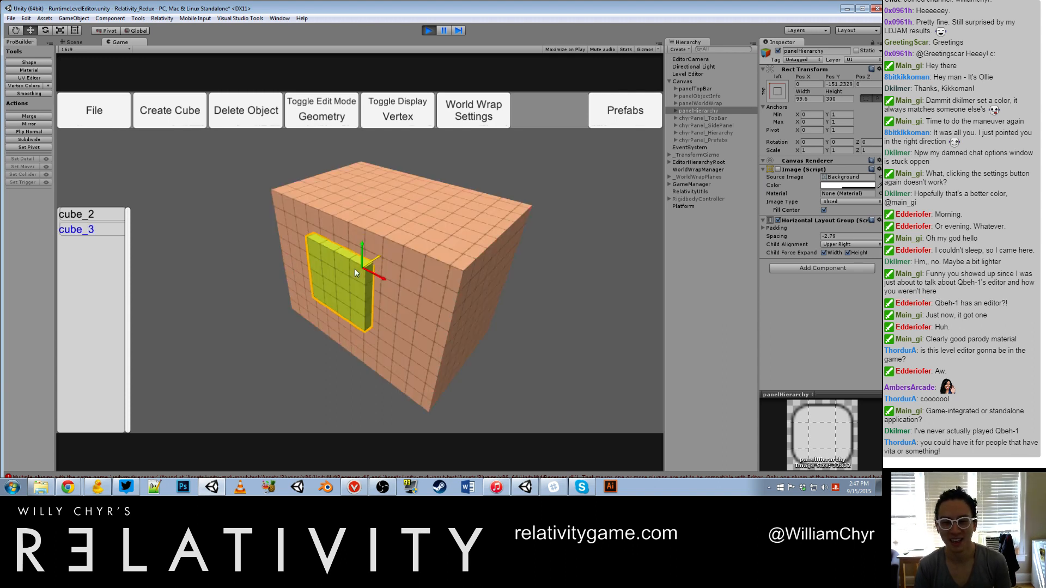
{"action": "key", "text": "ctrl+y"}
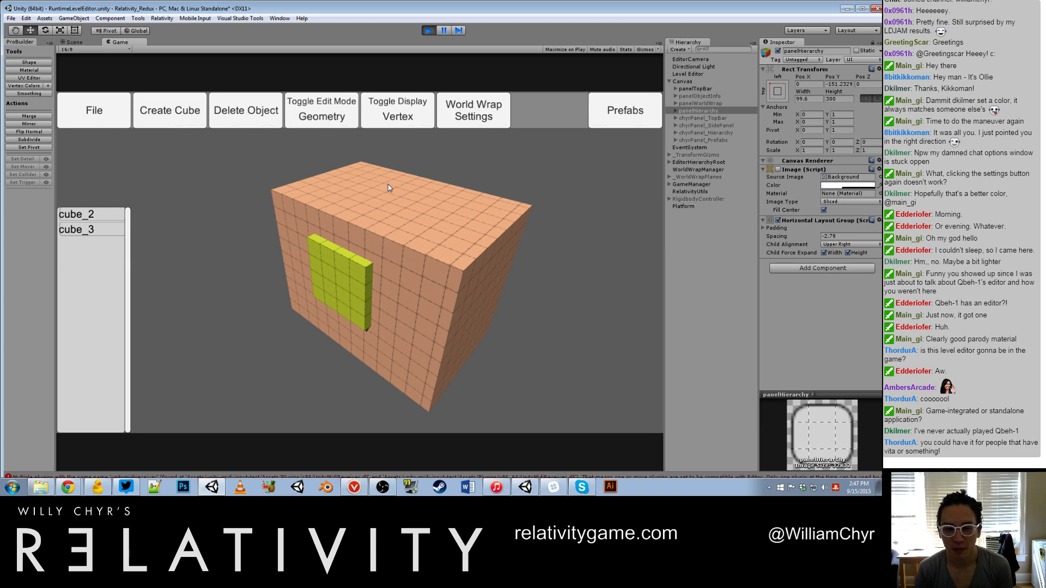
Step: Examine the peach block from several angles, selecting its top face and the yellow-green cube's front face in turn
{"action": "left_click", "coordinate": [389, 187]}
{"action": "left_click", "coordinate": [346, 276]}
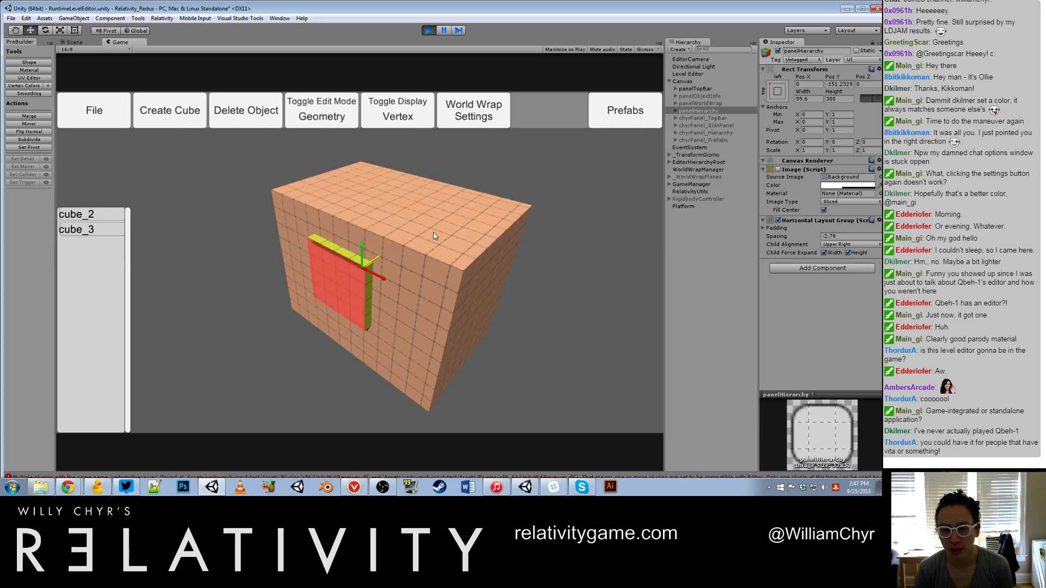
{"action": "left_click", "coordinate": [433, 231]}
{"action": "scroll", "coordinate": [397, 236], "scroll_direction": "up", "scroll_amount": 3}
{"action": "left_click_drag", "start_coordinate": [439, 204], "coordinate": [673, 268], "text": "alt"}
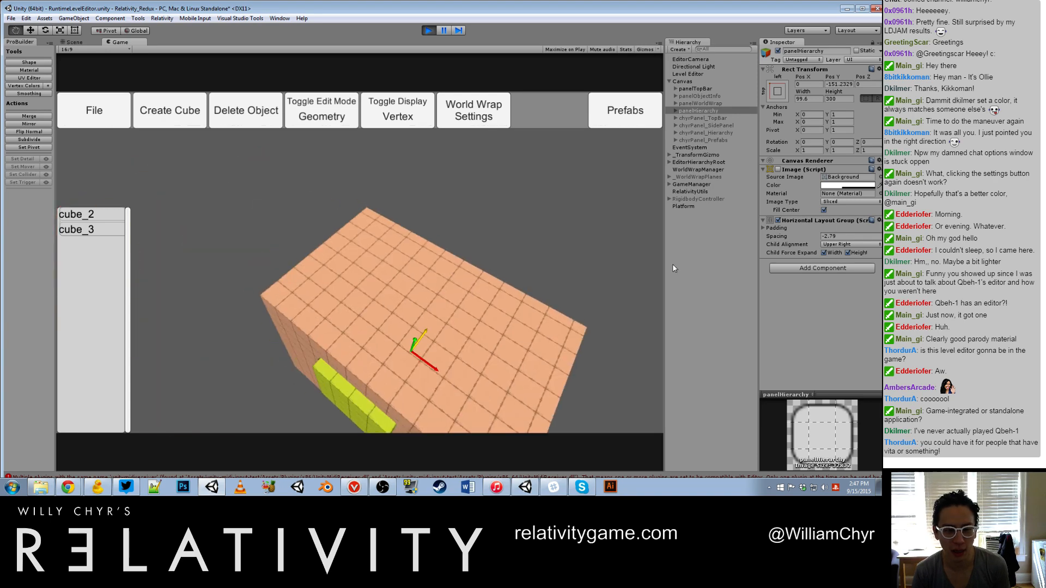
{"action": "left_click", "coordinate": [391, 258]}
{"action": "left_click_drag", "start_coordinate": [511, 269], "coordinate": [174, 301], "text": "alt"}
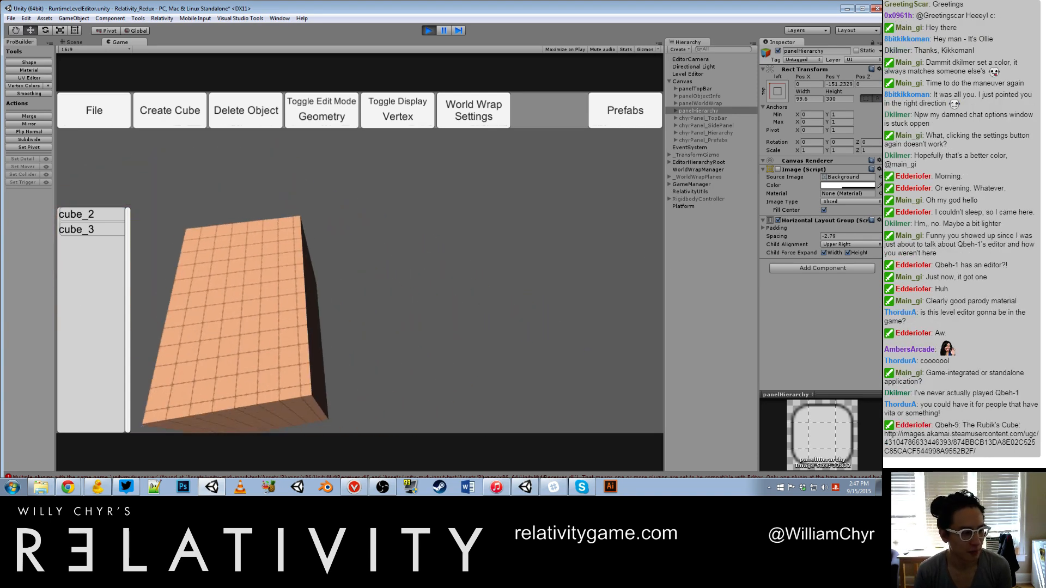
Step: Switch to top-level edit mode and move the whole peach block up and back, clear of the yellow-green cube
{"action": "left_click_drag", "start_coordinate": [296, 312], "coordinate": [443, 278], "text": "alt"}
{"action": "left_click", "coordinate": [443, 277]}
{"action": "key", "text": "g"}
{"action": "left_click", "coordinate": [453, 269]}
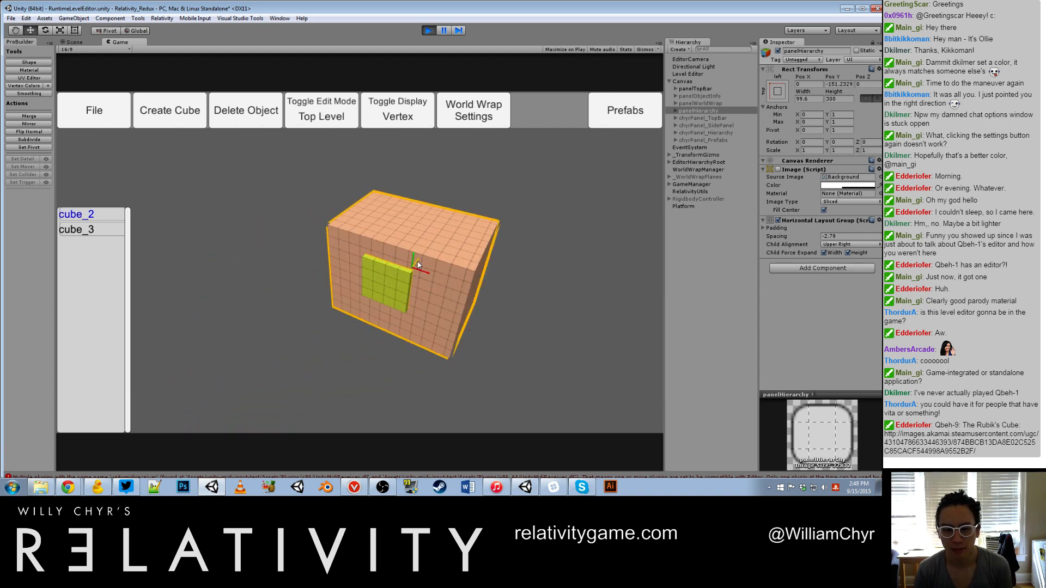
{"action": "scroll", "coordinate": [435, 253], "scroll_direction": "up", "scroll_amount": 5}
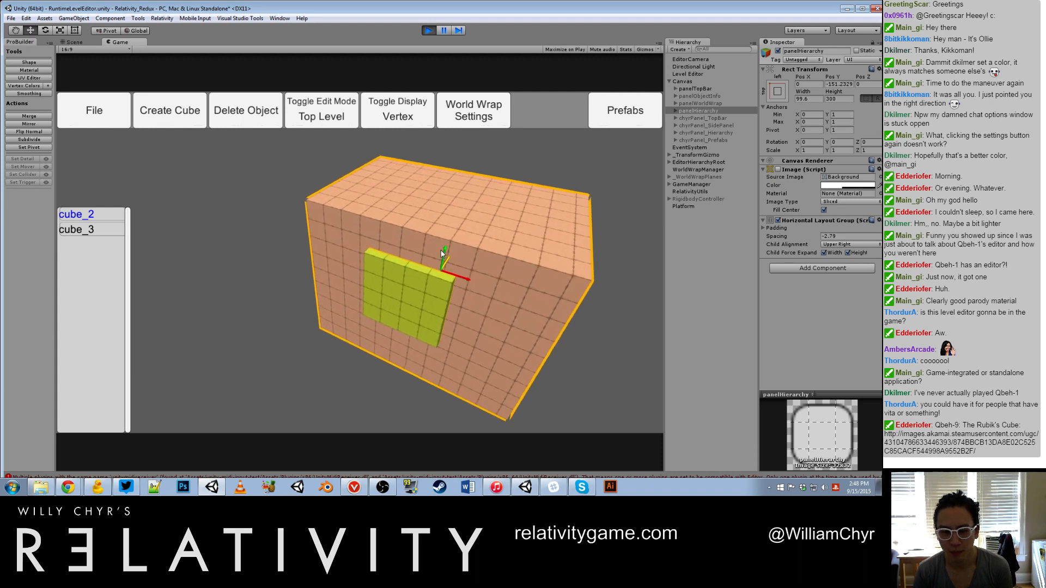
{"action": "left_click_drag", "start_coordinate": [453, 257], "coordinate": [488, 241], "text": "alt"}
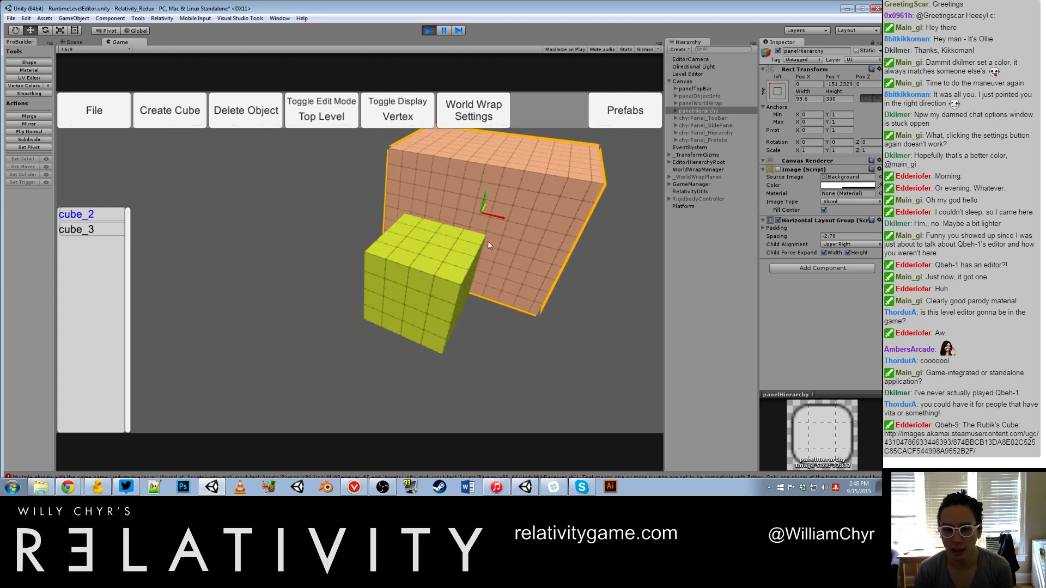
Step: Nest cube_2 under cube_3 in the object list and move the yellow-green parent cube so both objects shift together
{"action": "scroll", "coordinate": [479, 253], "scroll_direction": "down", "scroll_amount": 3}
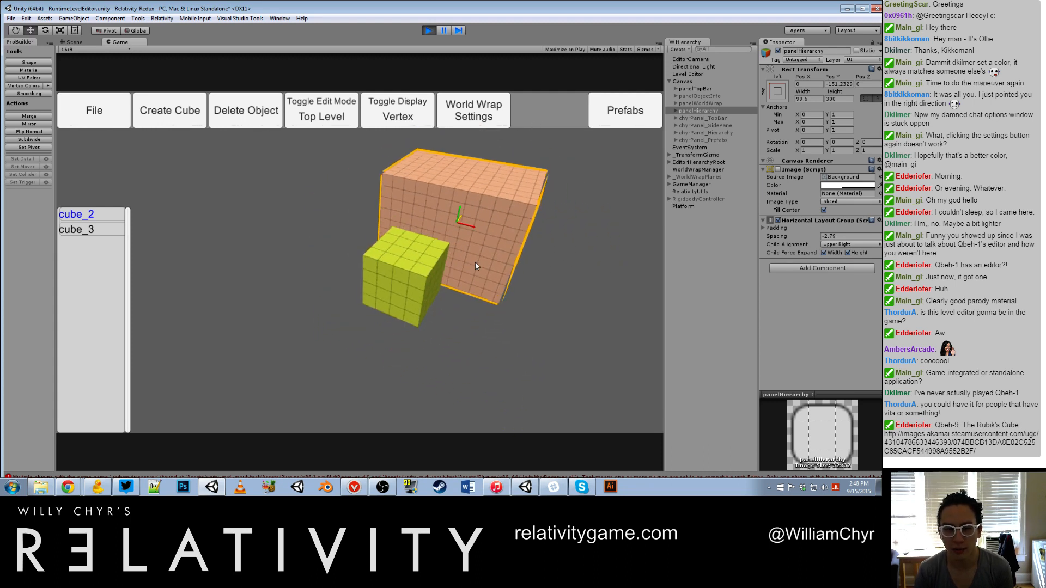
{"action": "left_click", "coordinate": [94, 226]}
{"action": "left_click", "coordinate": [392, 270]}
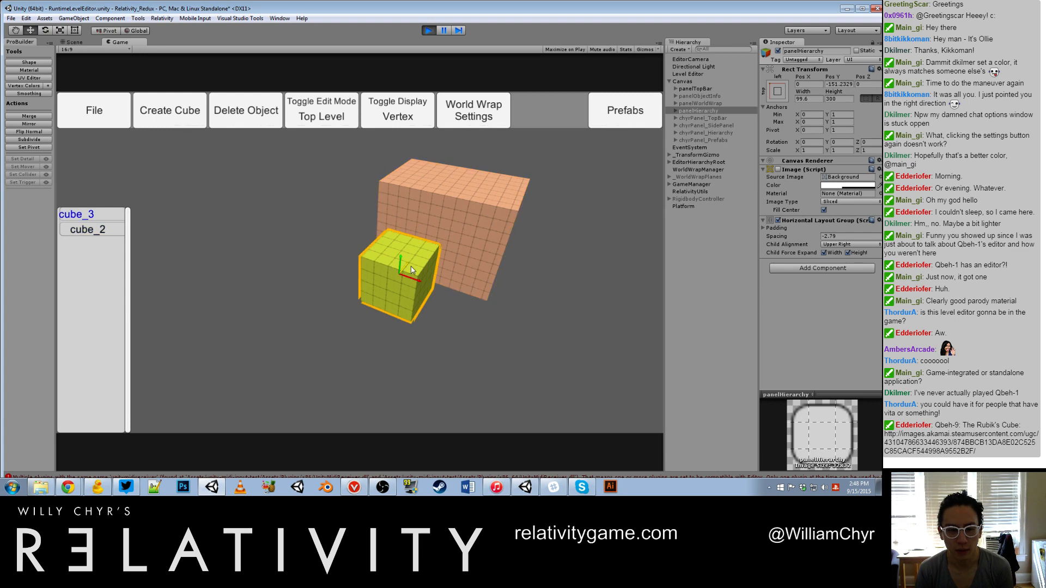
{"action": "left_click_drag", "start_coordinate": [419, 281], "coordinate": [363, 243]}
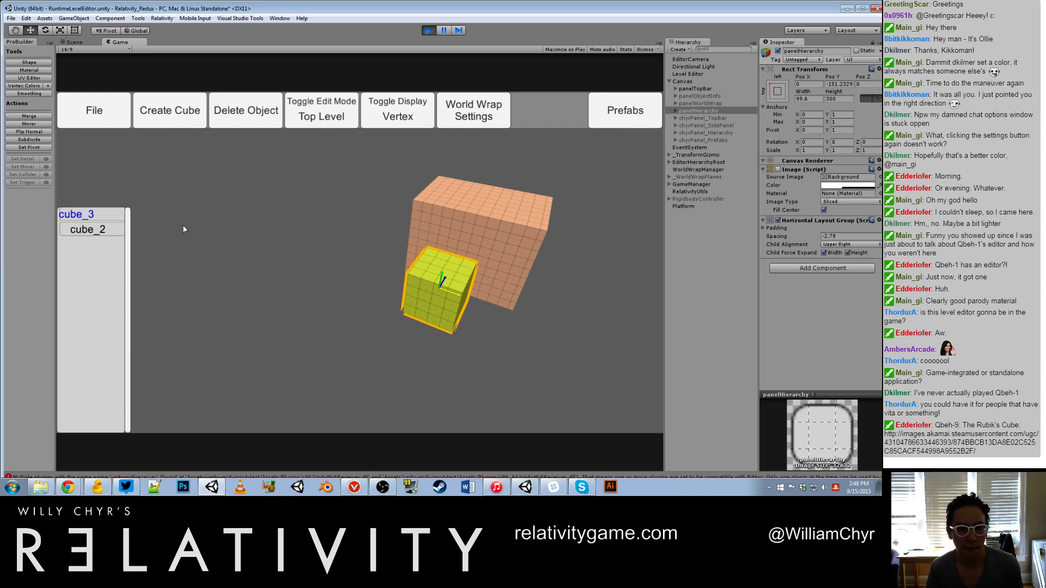
{"action": "left_click", "coordinate": [196, 161]}
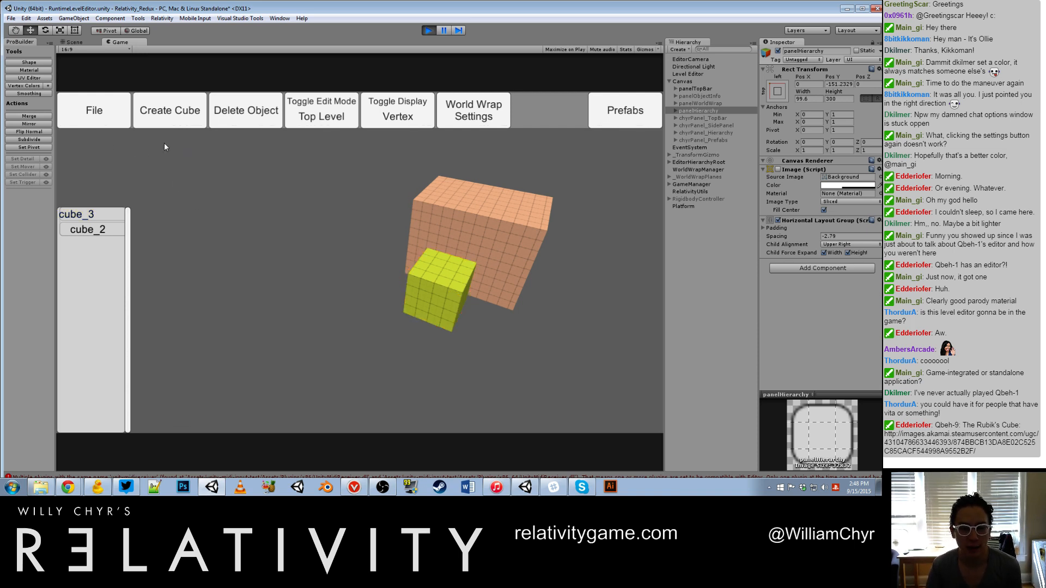
{"action": "left_click", "coordinate": [450, 272]}
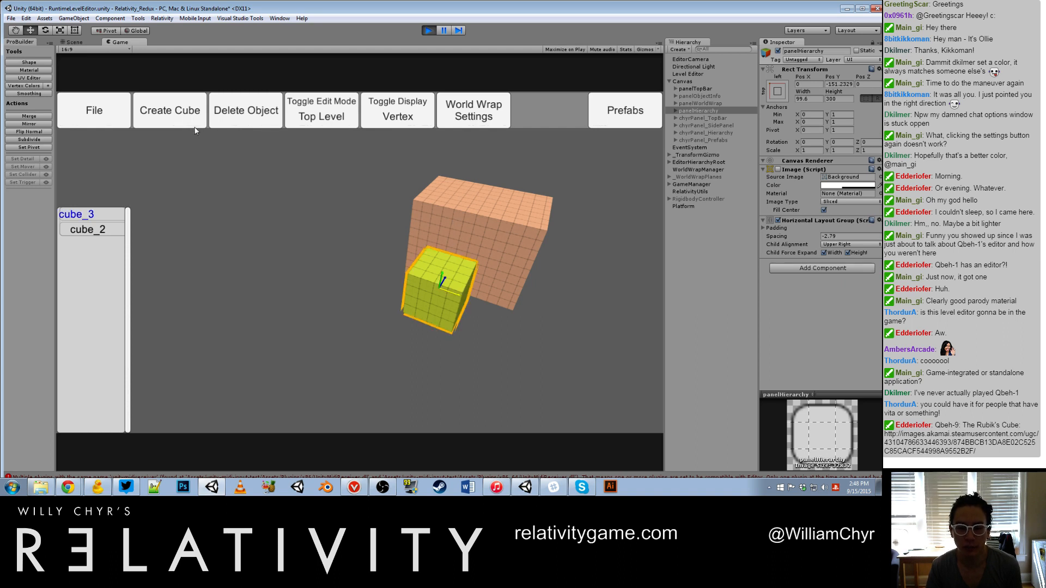
Step: Play-test the level twice from the runtime editor, returning to editing after each run
{"action": "left_click", "coordinate": [100, 117]}
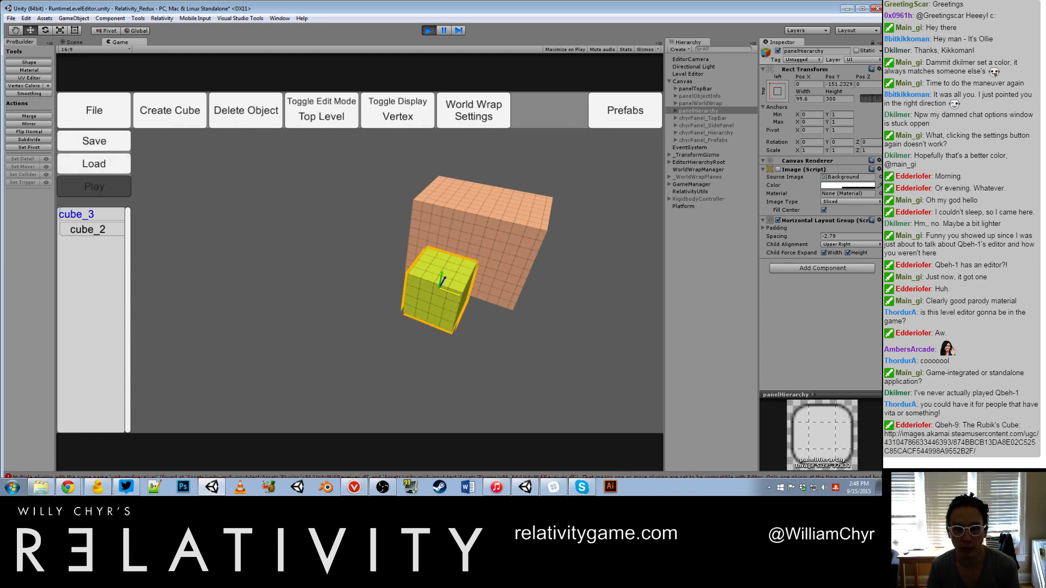
{"action": "left_click", "coordinate": [94, 186]}
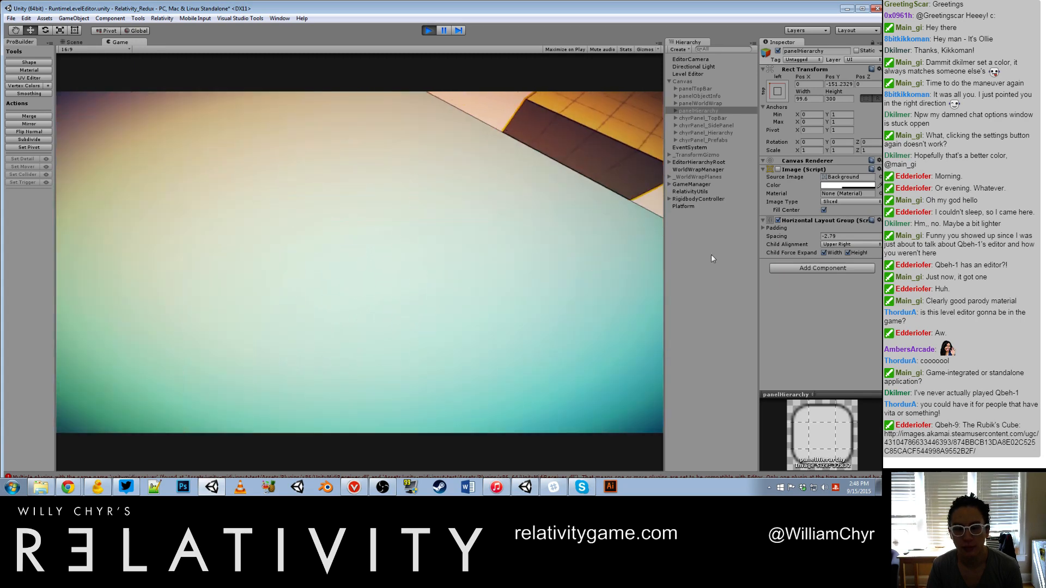
{"action": "key", "text": "Escape"}
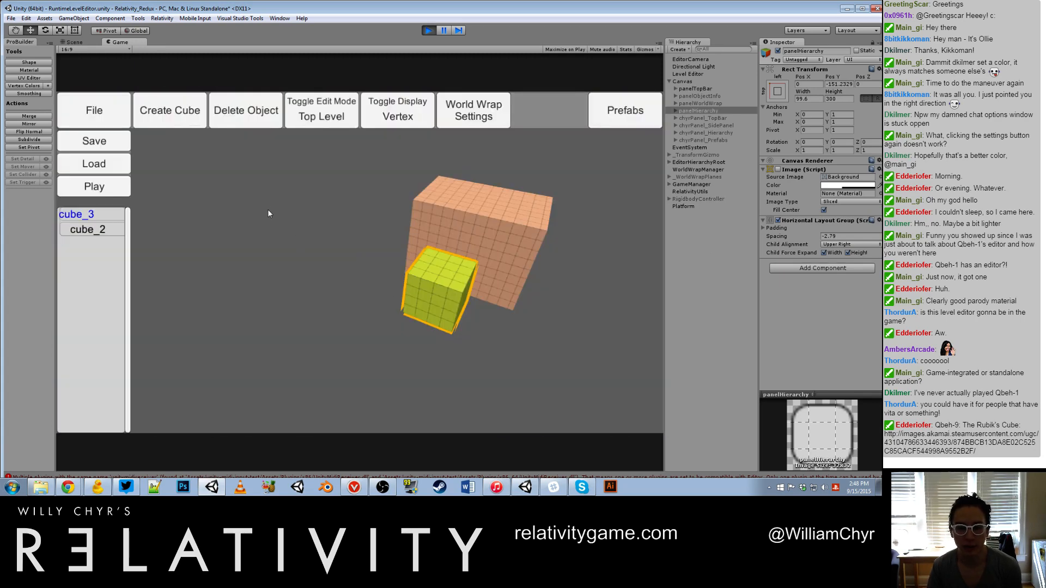
{"action": "left_click", "coordinate": [83, 187]}
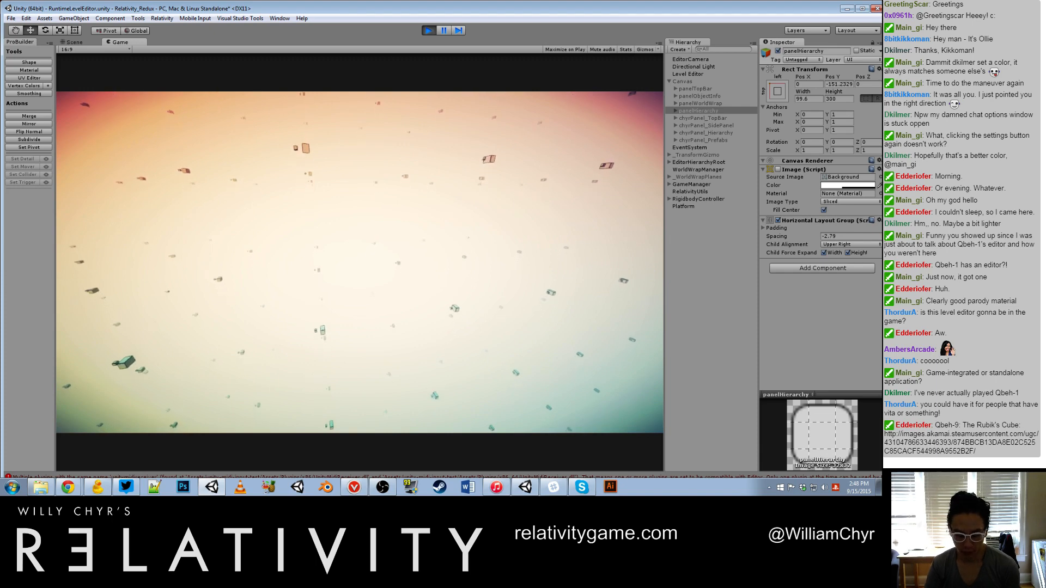
{"action": "key", "text": "Escape"}
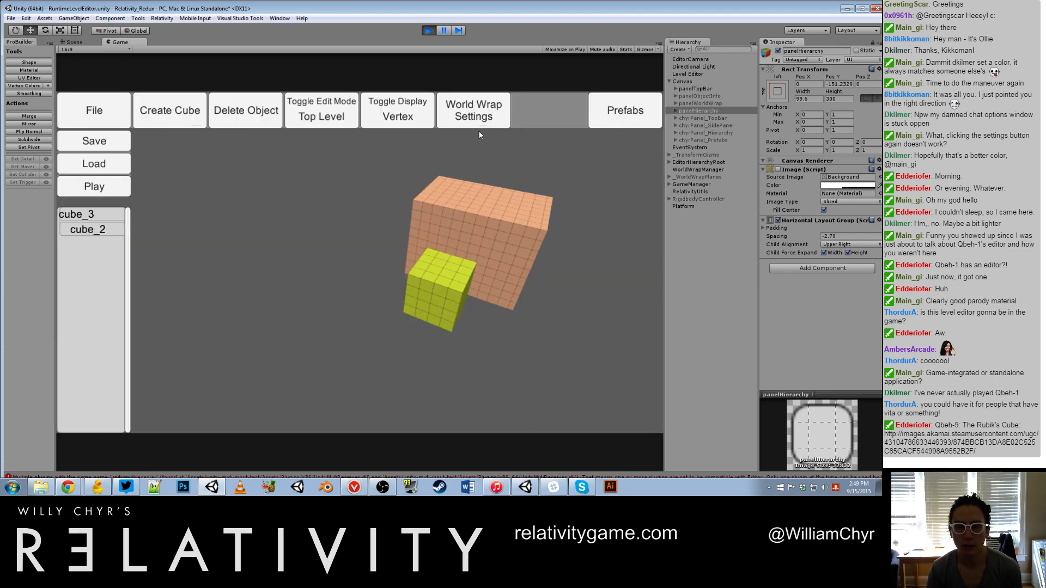
Step: Show the World Wrap Settings and stop running the level editor scene
{"action": "left_click", "coordinate": [477, 115]}
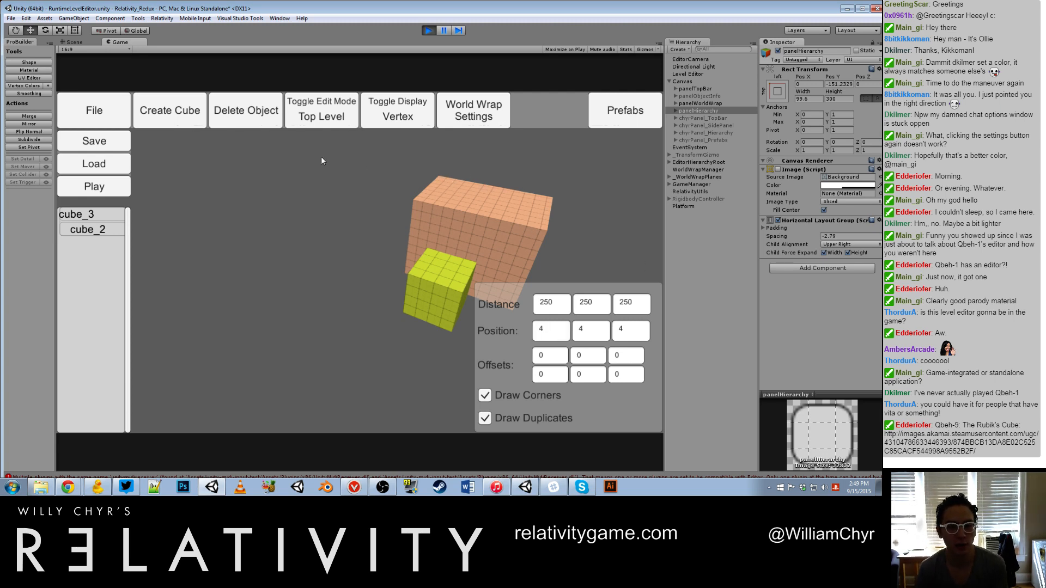
{"action": "scroll", "coordinate": [383, 173], "scroll_direction": "down", "scroll_amount": 3}
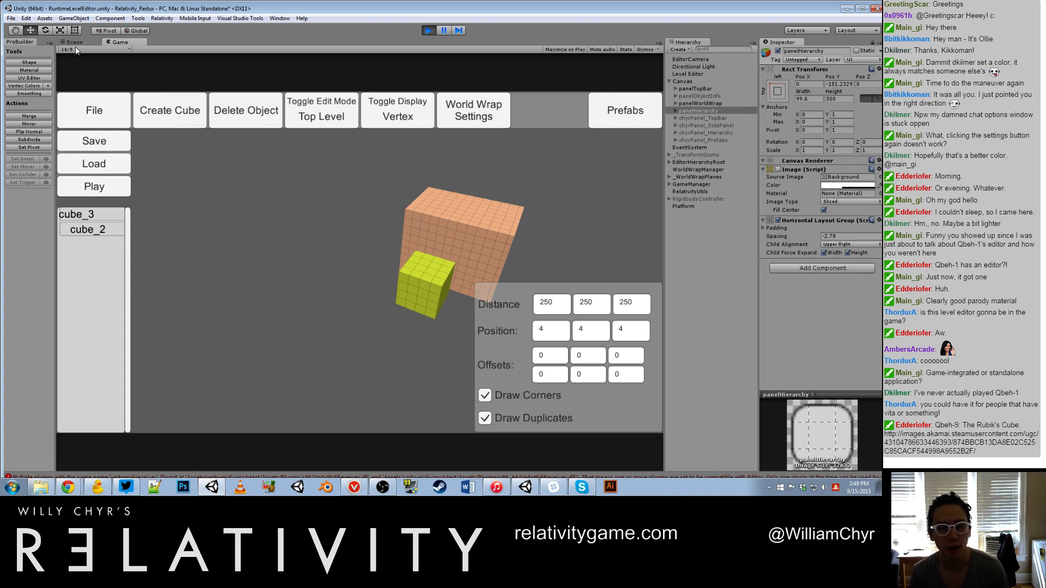
{"action": "left_click", "coordinate": [429, 31]}
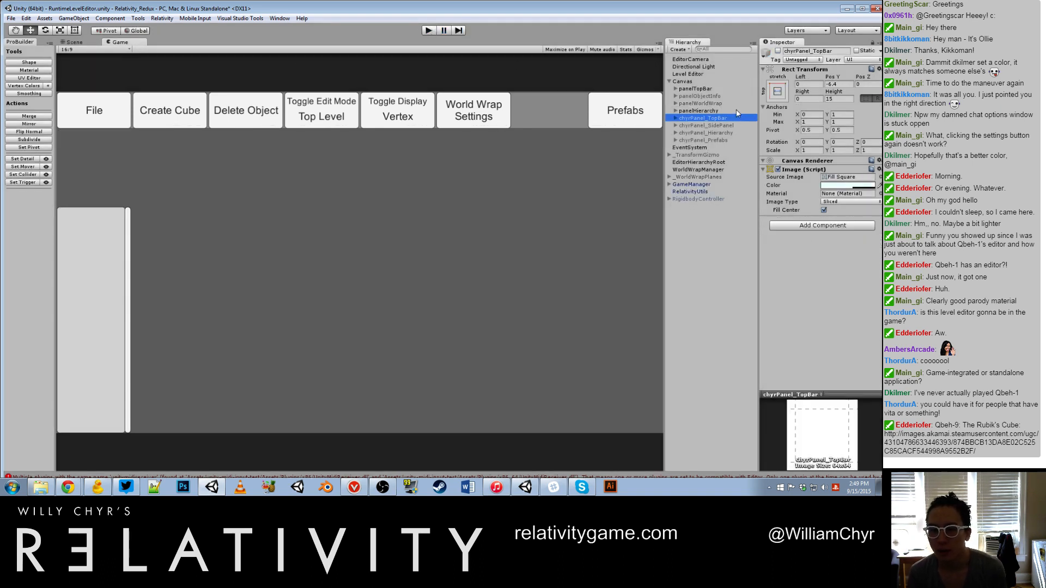
Step: Deactivate the panelTopBar and panelHierarchy objects under Canvas
{"action": "left_click", "coordinate": [777, 51]}
{"action": "left_click", "coordinate": [695, 88], "text": "ctrl"}
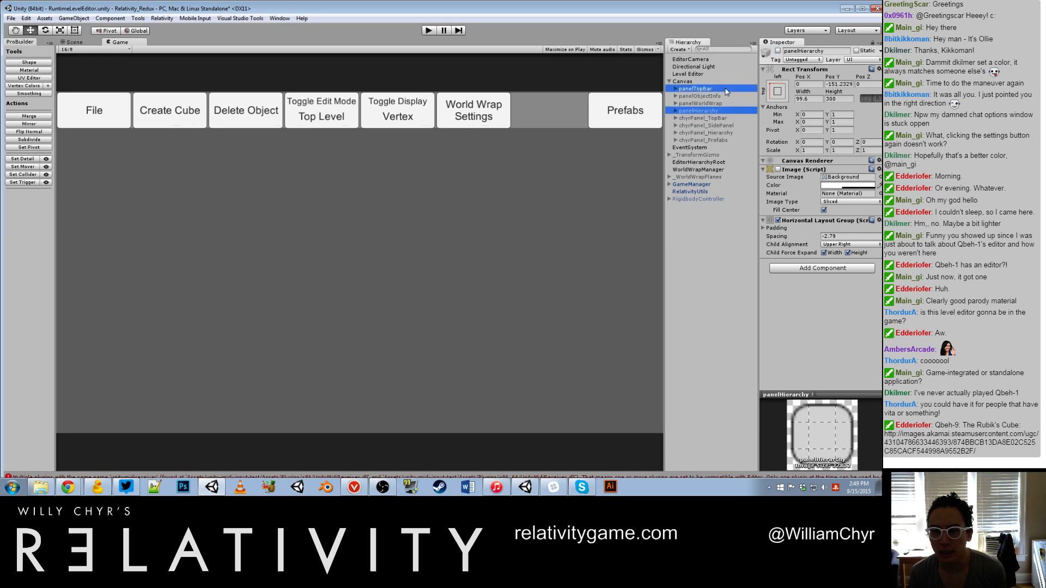
{"action": "left_click", "coordinate": [777, 50]}
{"action": "left_click", "coordinate": [778, 51]}
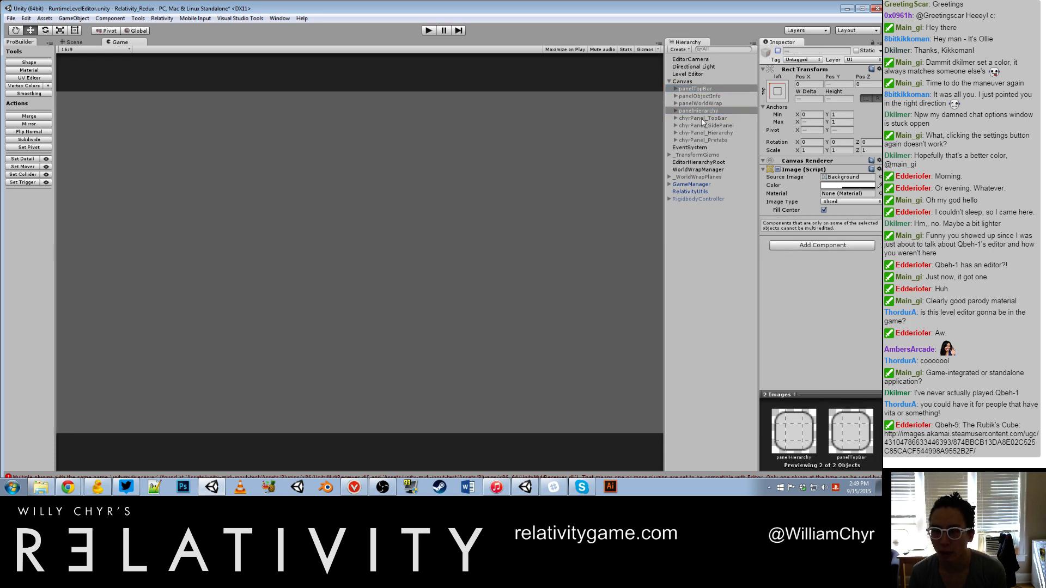
Step: Activate the four chyrPanel objects under Canvas: TopBar, SidePanel, Hierarchy and Prefabs
{"action": "left_click", "coordinate": [703, 118]}
{"action": "left_click", "coordinate": [697, 140], "text": "shift"}
{"action": "left_click", "coordinate": [778, 51]}
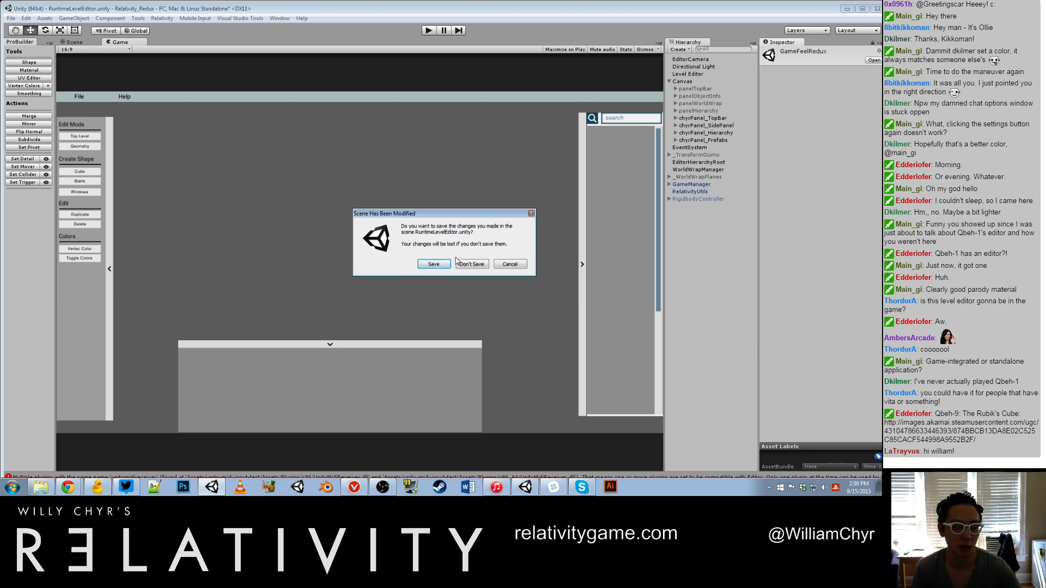
Step: Save the RuntimeLevelEditor changes and open the GameFeelRedux scene in the Scene view
{"action": "left_click", "coordinate": [424, 266]}
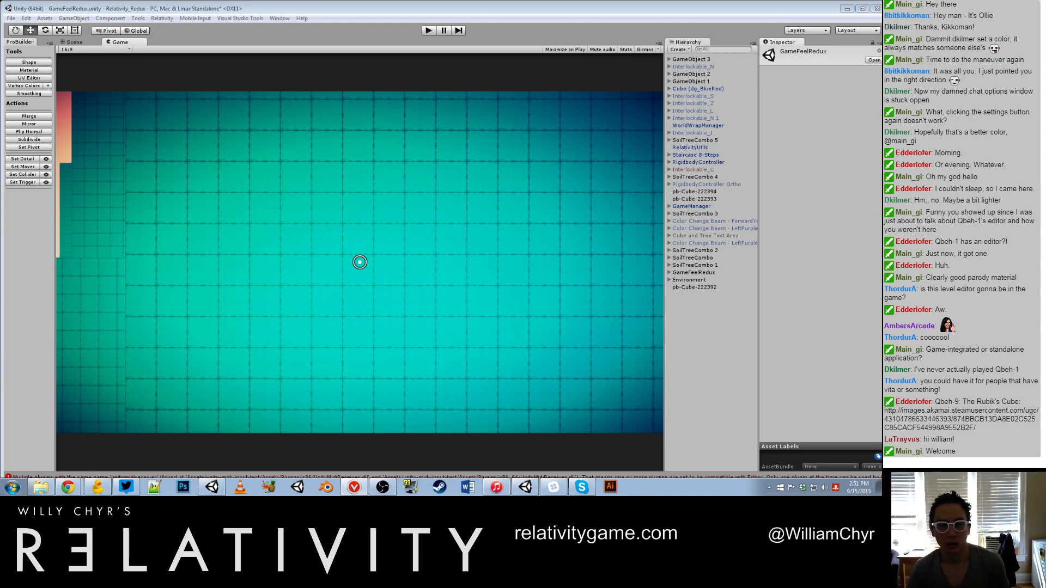
{"action": "left_click", "coordinate": [74, 42]}
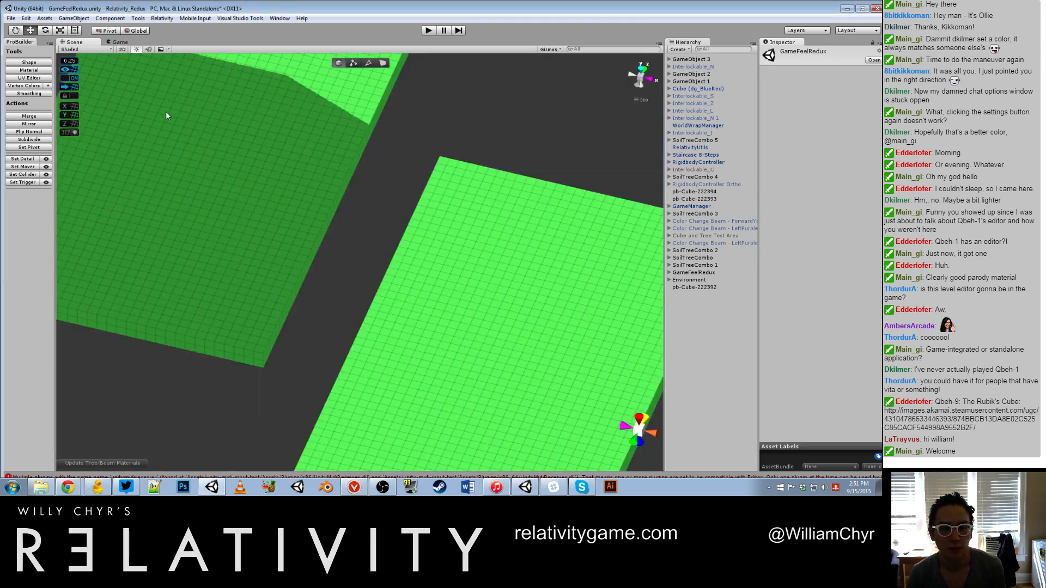
Step: Examine the coloured platforms and trees of the GameFeelRedux scene from several angles, selecting the SoilPatch of SoilTreeCombo 1
{"action": "scroll", "coordinate": [168, 115], "scroll_direction": "down", "scroll_amount": 15}
{"action": "left_click_drag", "start_coordinate": [306, 164], "coordinate": [228, 131], "text": "alt"}
{"action": "middle_click_drag", "start_coordinate": [229, 131], "coordinate": [432, 251]}
{"action": "scroll", "coordinate": [433, 251], "scroll_direction": "down", "scroll_amount": 5}
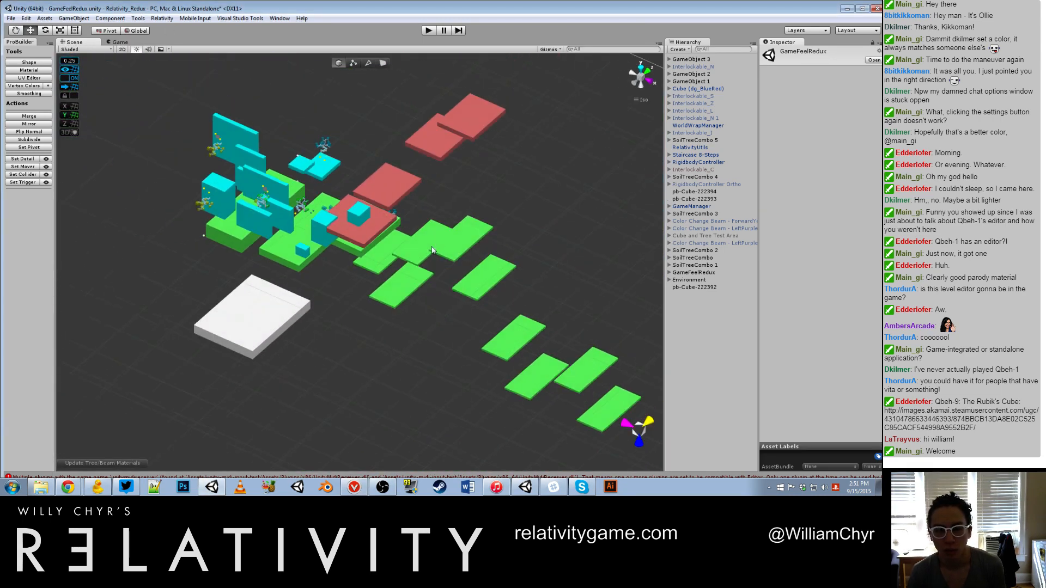
{"action": "left_click_drag", "start_coordinate": [433, 250], "coordinate": [453, 311], "text": "alt"}
{"action": "right_click_drag", "start_coordinate": [503, 267], "coordinate": [437, 225]}
{"action": "left_click", "coordinate": [505, 234]}
{"action": "right_click_drag", "start_coordinate": [396, 302], "coordinate": [246, 259]}
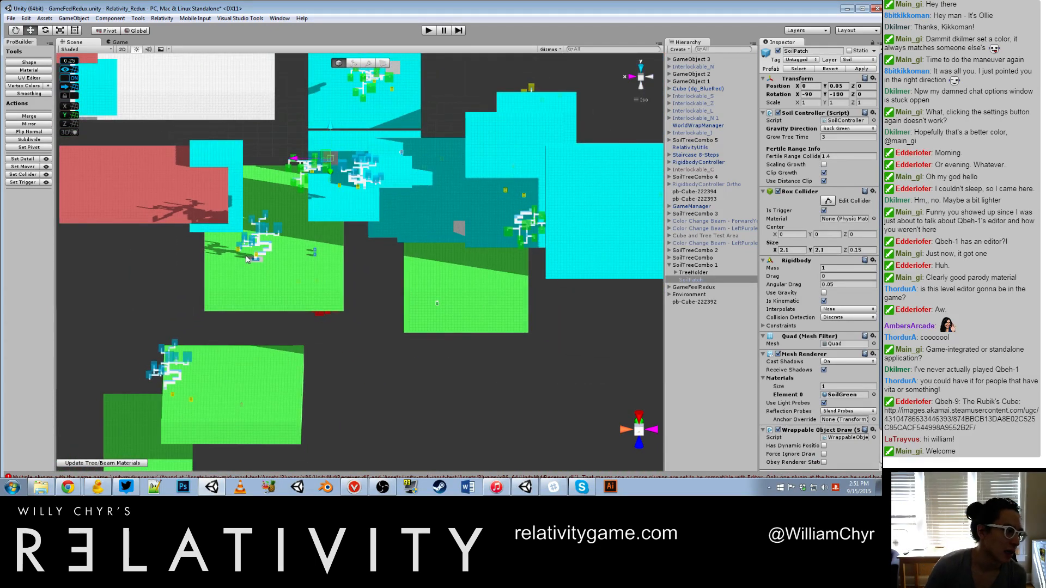
{"action": "scroll", "coordinate": [266, 231], "scroll_direction": "up", "scroll_amount": 2}
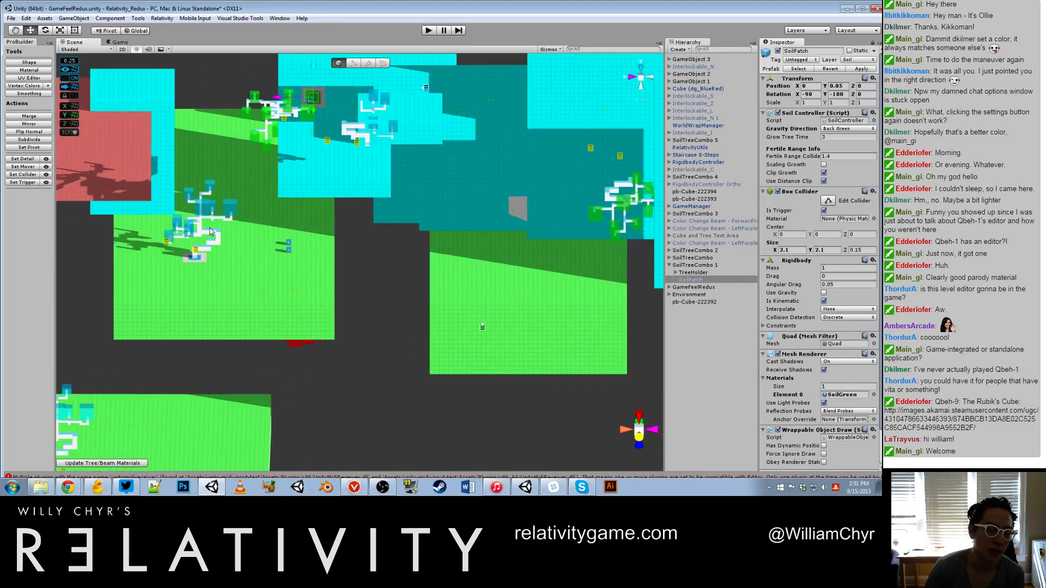
Step: Play-test the GameFeelRedux scene by walking forward through it, and stop the run to view the whole layout from above
{"action": "left_click", "coordinate": [429, 31]}
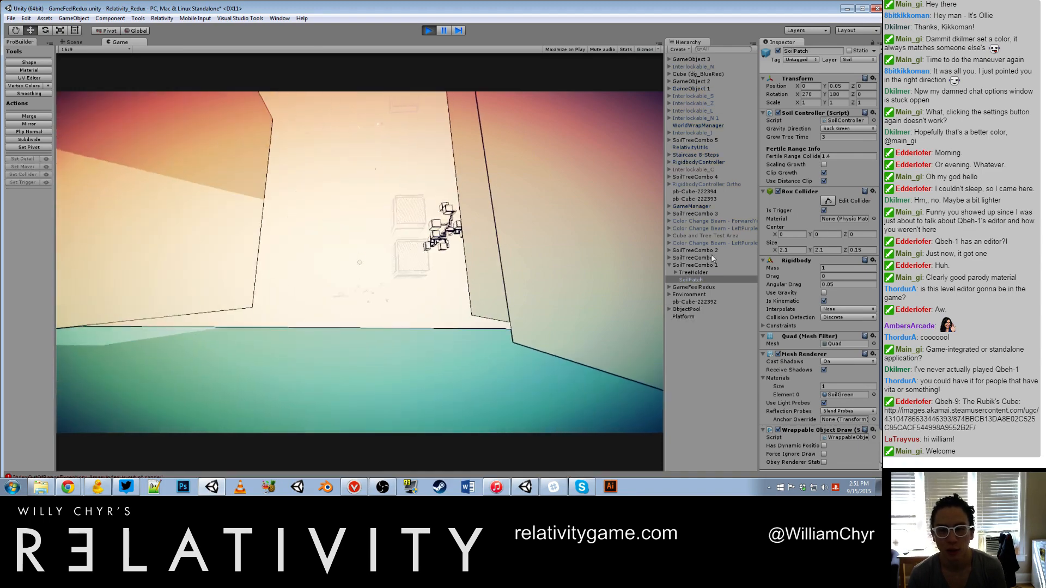
{"action": "key", "text": "w"}
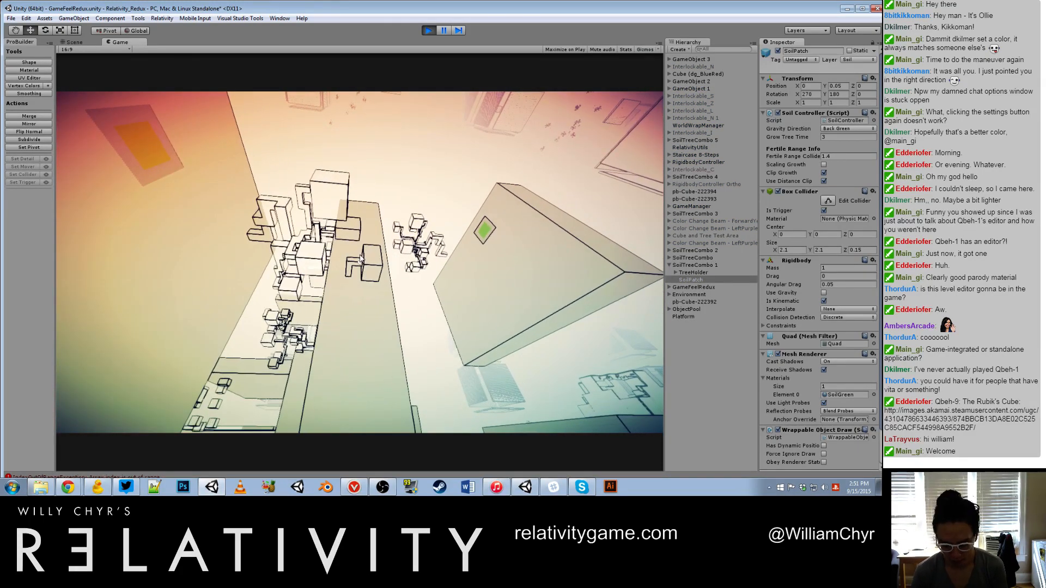
{"action": "key", "text": "ctrl+p"}
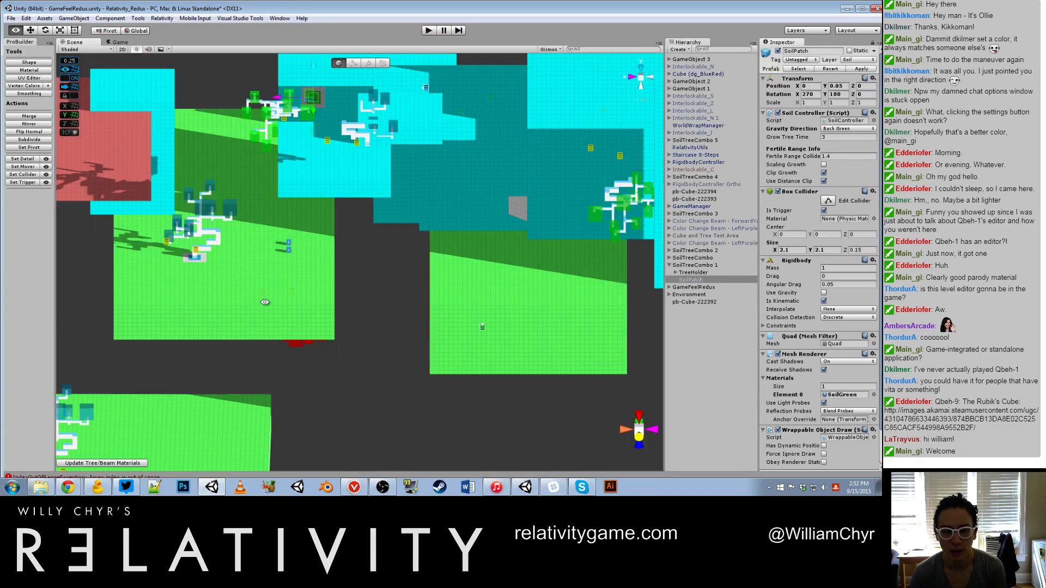
{"action": "left_click_drag", "start_coordinate": [264, 303], "coordinate": [434, 419], "text": "alt"}
{"action": "scroll", "coordinate": [312, 212], "scroll_direction": "down", "scroll_amount": 8}
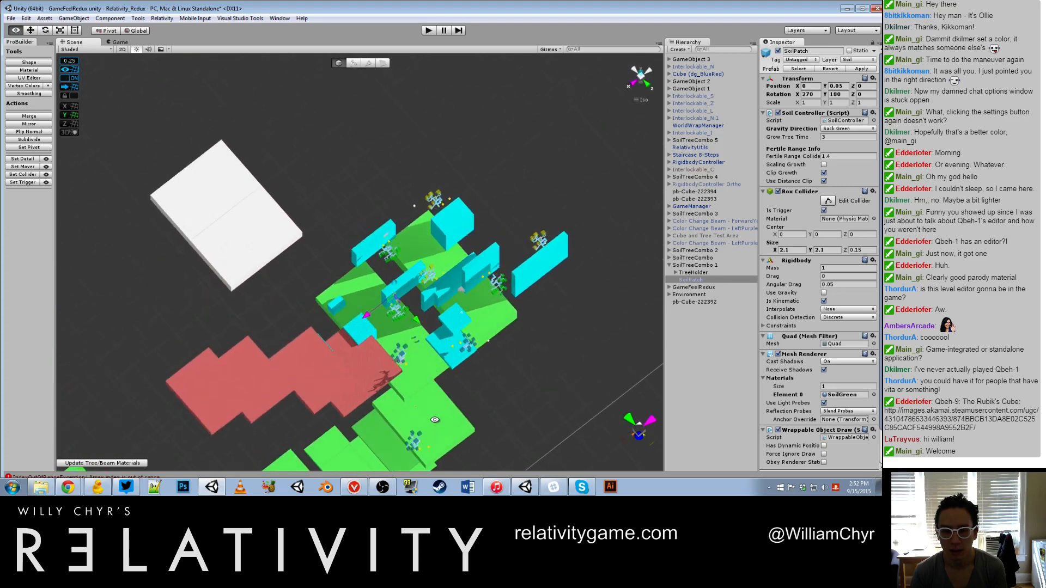
Step: Select the blue bonsai tree standing on the green platform near the red platforms
{"action": "scroll", "coordinate": [508, 305], "scroll_direction": "up", "scroll_amount": 10}
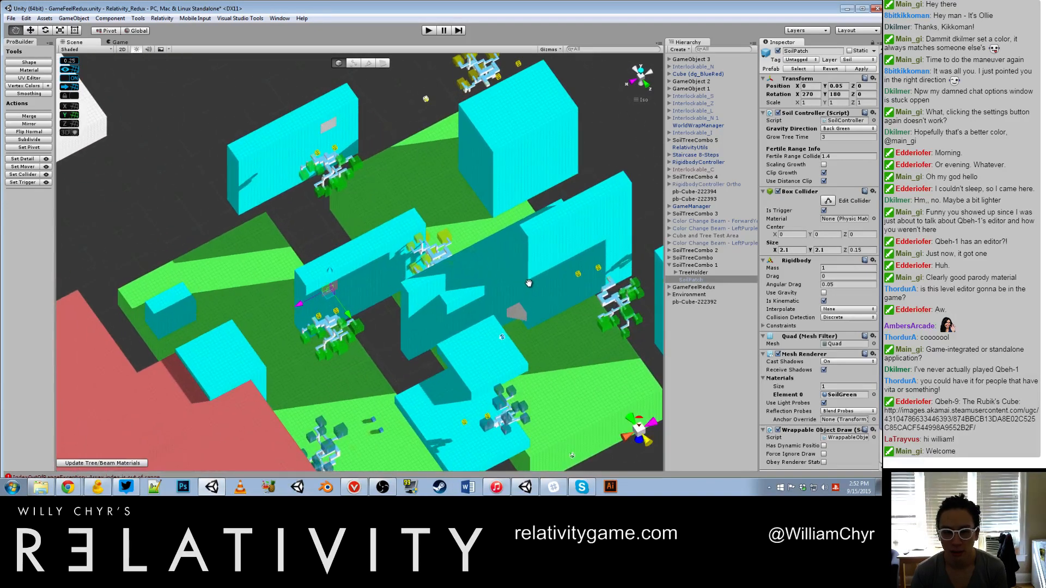
{"action": "left_click_drag", "start_coordinate": [529, 283], "coordinate": [276, 262], "text": "alt"}
{"action": "scroll", "coordinate": [272, 257], "scroll_direction": "up", "scroll_amount": 5}
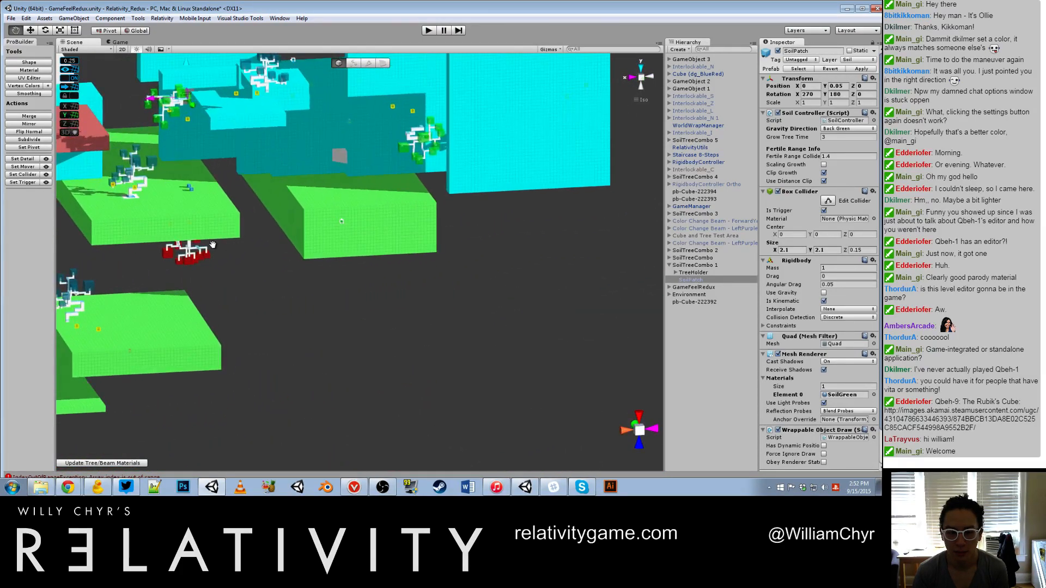
{"action": "middle_click_drag", "start_coordinate": [213, 244], "coordinate": [503, 320]}
{"action": "scroll", "coordinate": [463, 289], "scroll_direction": "up", "scroll_amount": 8}
{"action": "left_click", "coordinate": [405, 203]}
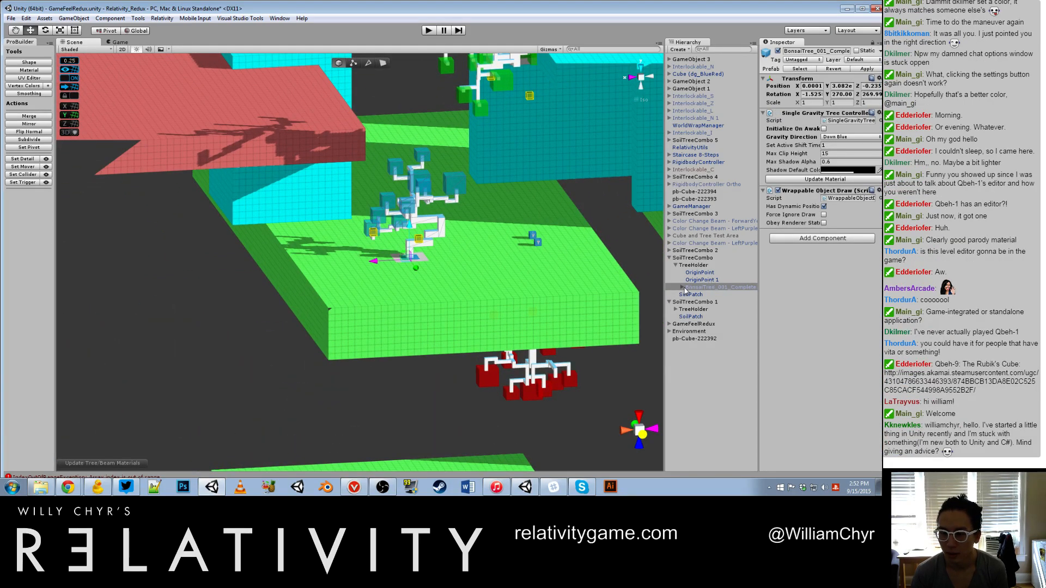
Step: Examine SoilTreeCombo and its TreeHolder, OriginPoint, OriginPoint 1 and BonsaiTree_001 child objects, expanding the tree's own children
{"action": "left_click", "coordinate": [694, 259]}
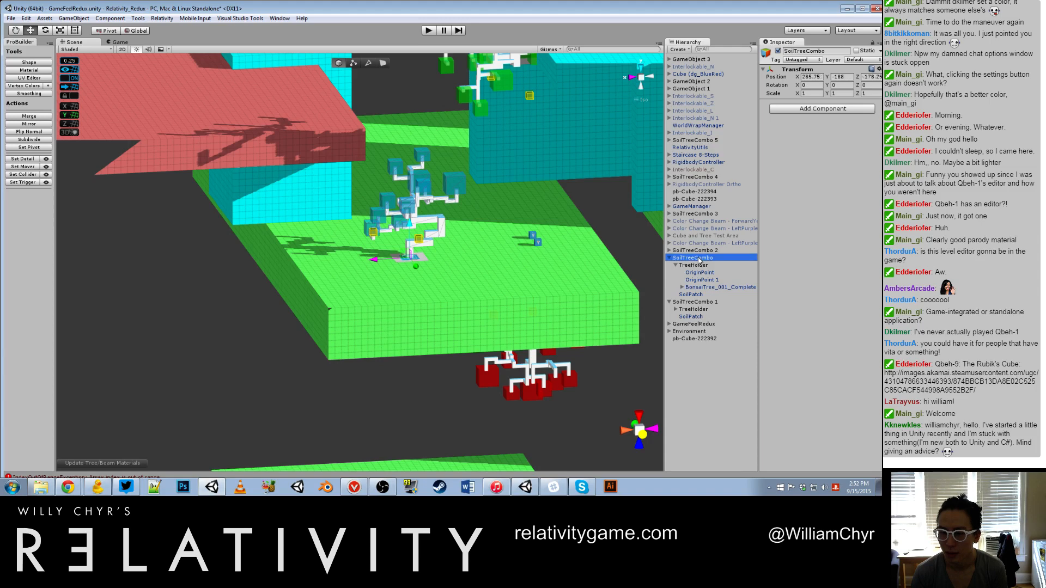
{"action": "left_click", "coordinate": [699, 287]}
{"action": "key", "text": "Right"}
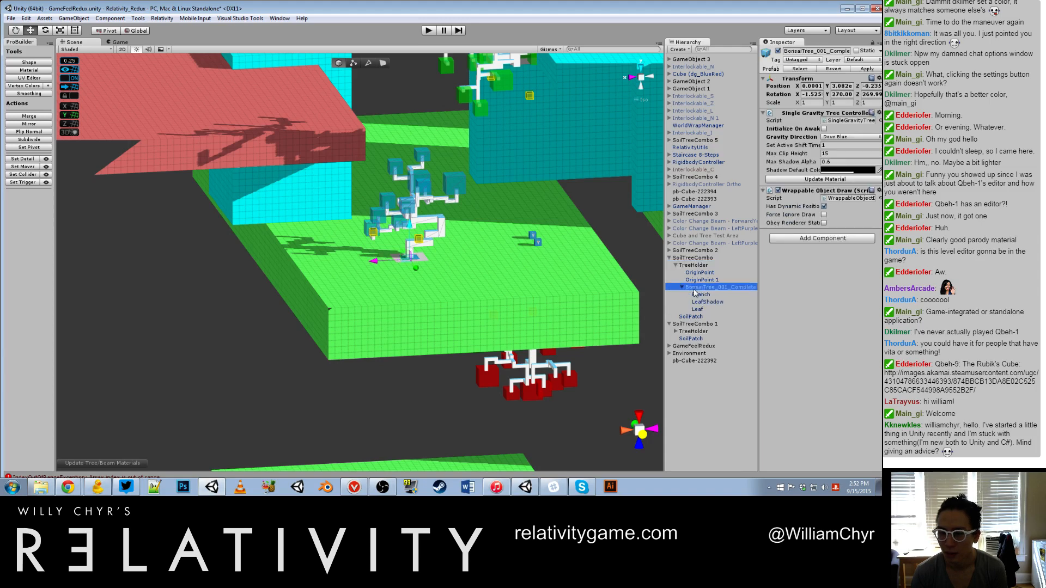
{"action": "left_click", "coordinate": [703, 258]}
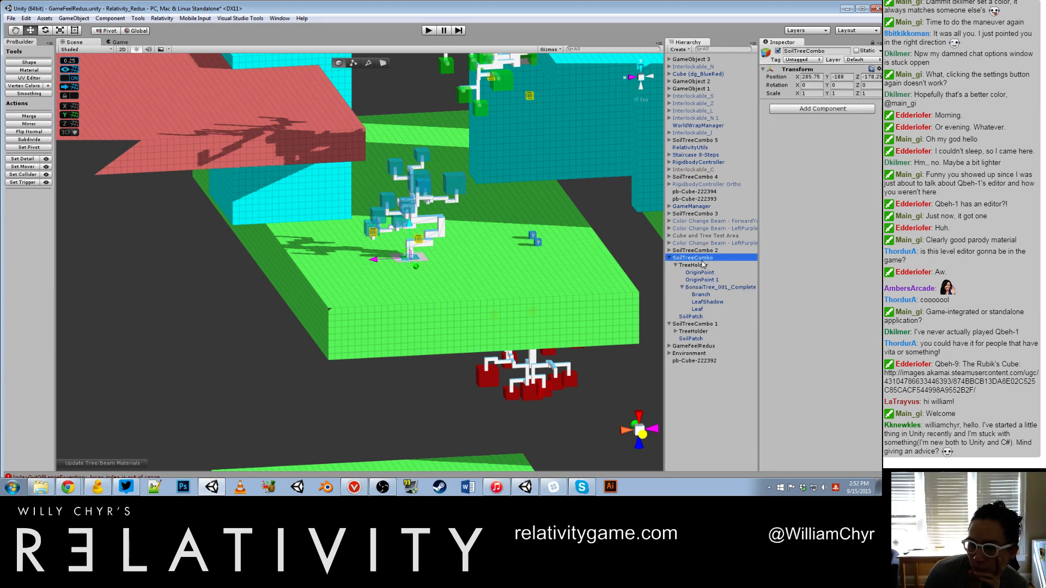
{"action": "left_click", "coordinate": [701, 266]}
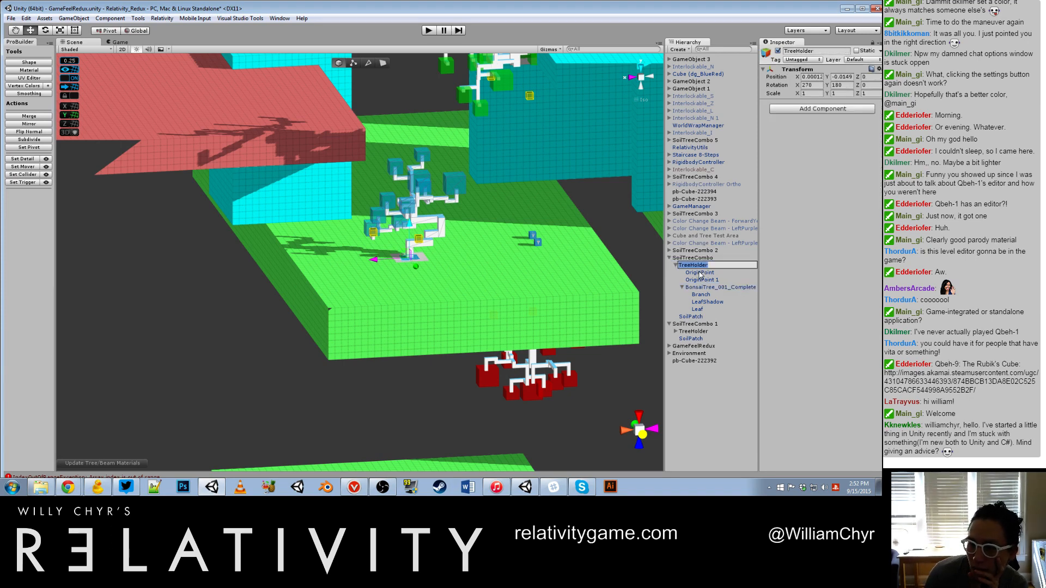
{"action": "left_click", "coordinate": [699, 273]}
{"action": "left_click", "coordinate": [699, 280]}
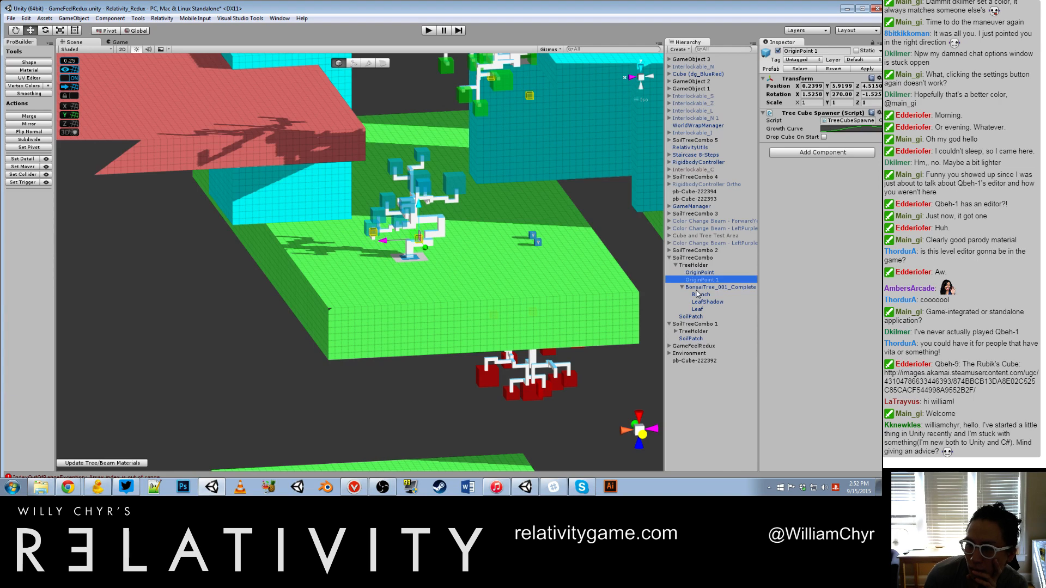
{"action": "left_click", "coordinate": [696, 288]}
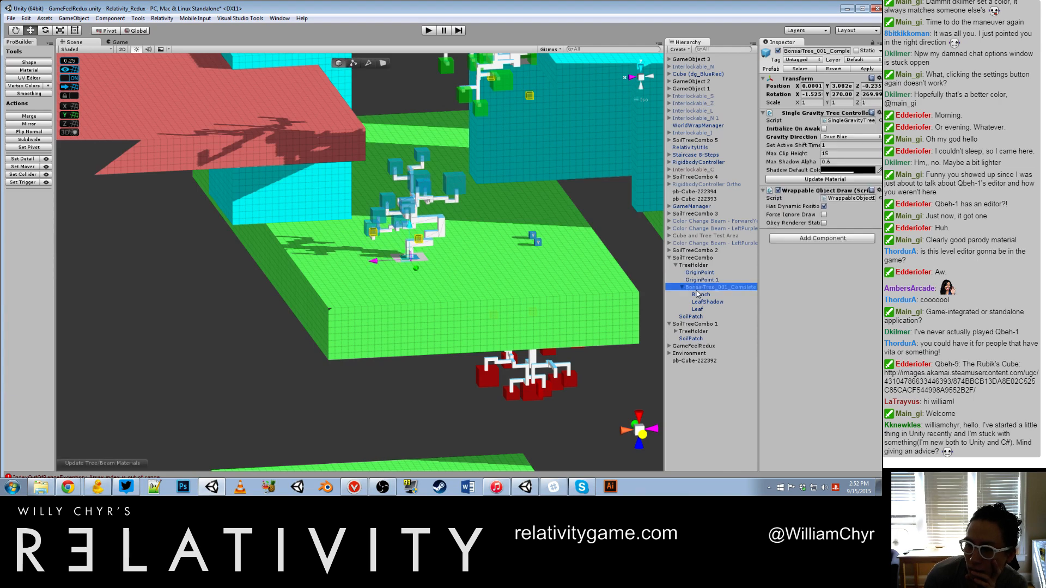
Step: On SoilTreeCombo's SoilPatch, enable Scaling Growth and disable Clip Growth and Use Distance Clip in the Soil Controller
{"action": "left_click", "coordinate": [690, 318]}
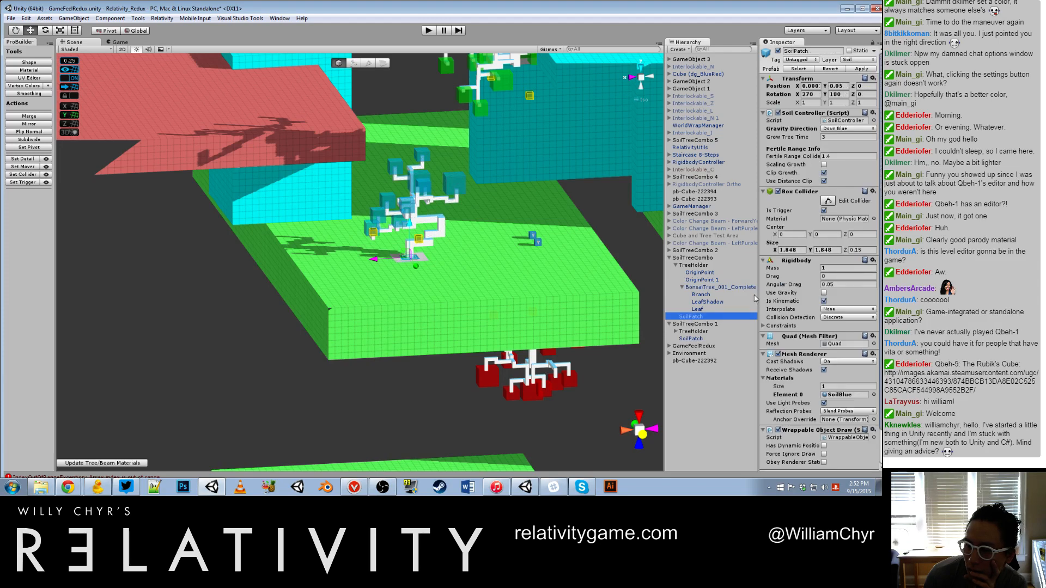
{"action": "left_click", "coordinate": [824, 172]}
{"action": "left_click", "coordinate": [824, 173]}
{"action": "left_click", "coordinate": [823, 165]}
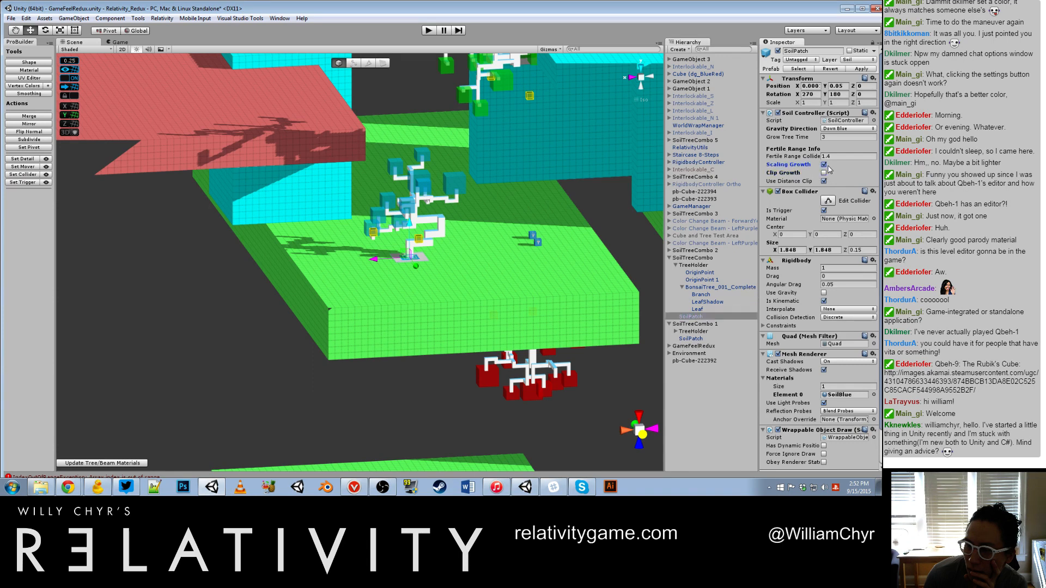
{"action": "left_click", "coordinate": [823, 181]}
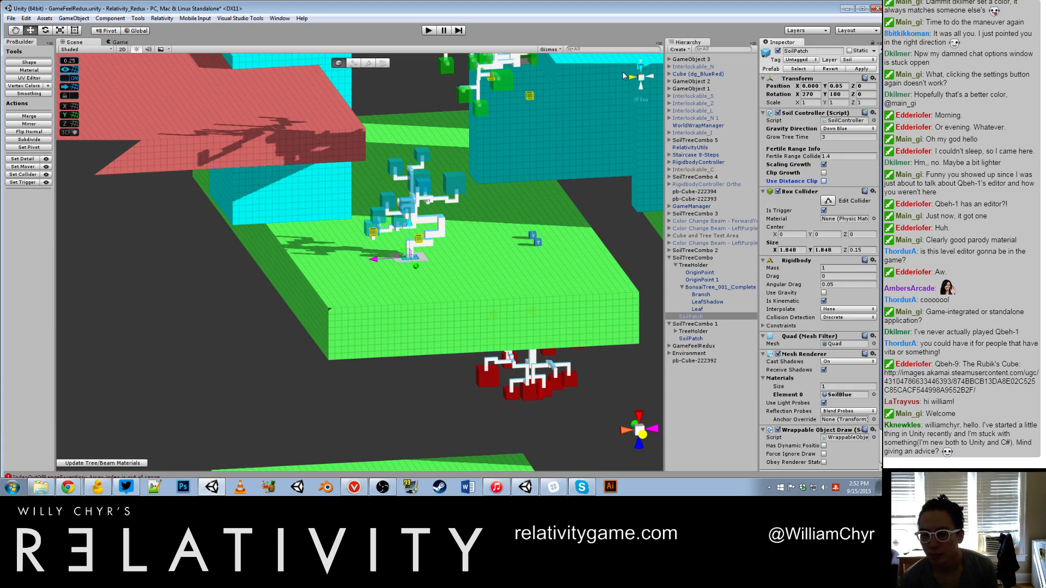
Step: Play-test the scene with the changed soil settings by walking forward through it, and stop the run
{"action": "left_click", "coordinate": [429, 30]}
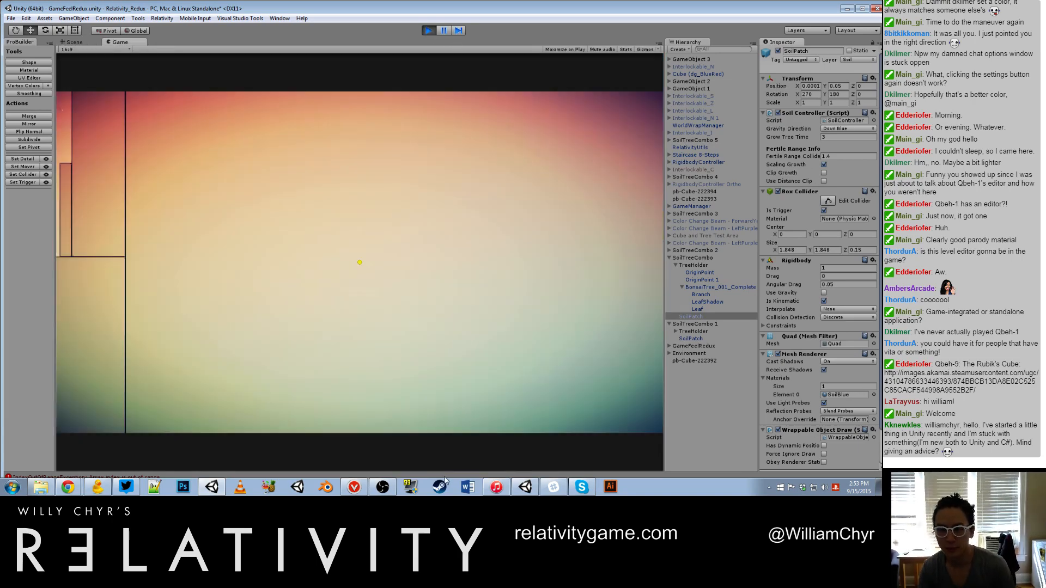
{"action": "key", "text": "w"}
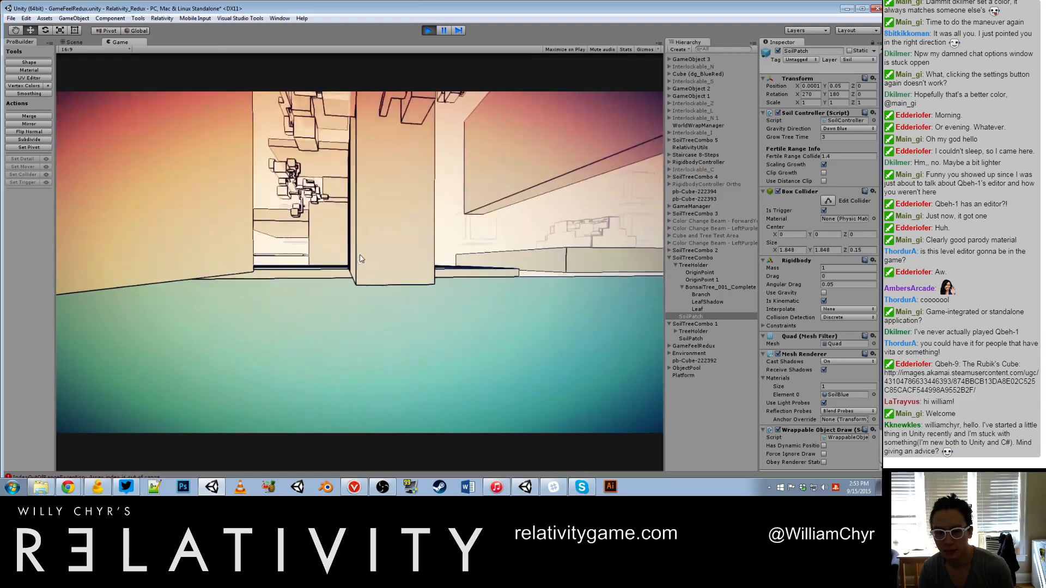
{"action": "key", "text": "w"}
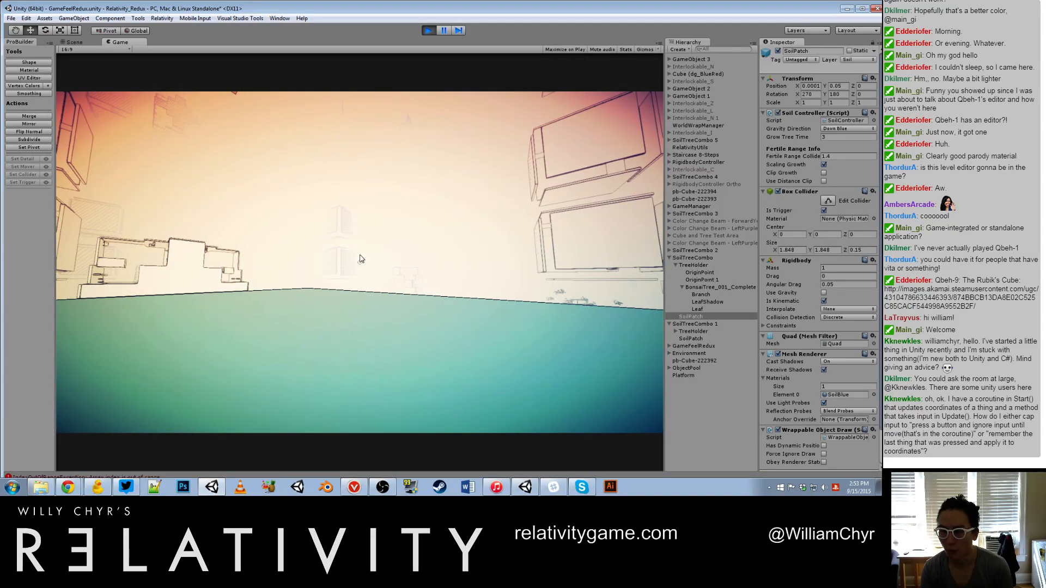
{"action": "key", "text": "ctrl+p"}
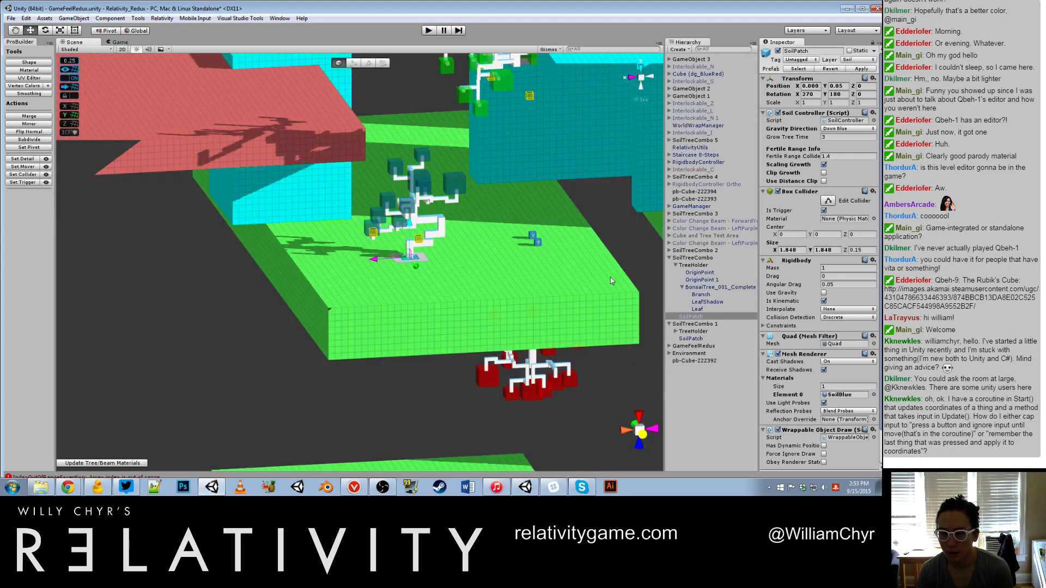
Step: Find the scene's water sources, checking Water Controller Blue and Waterfall Controller Green, and frame Water Controller Blue
{"action": "scroll", "coordinate": [572, 228], "scroll_direction": "down", "scroll_amount": 12}
{"action": "scroll", "coordinate": [544, 169], "scroll_direction": "up", "scroll_amount": 5}
{"action": "middle_click_drag", "start_coordinate": [543, 168], "coordinate": [470, 170]}
{"action": "left_click", "coordinate": [470, 168]}
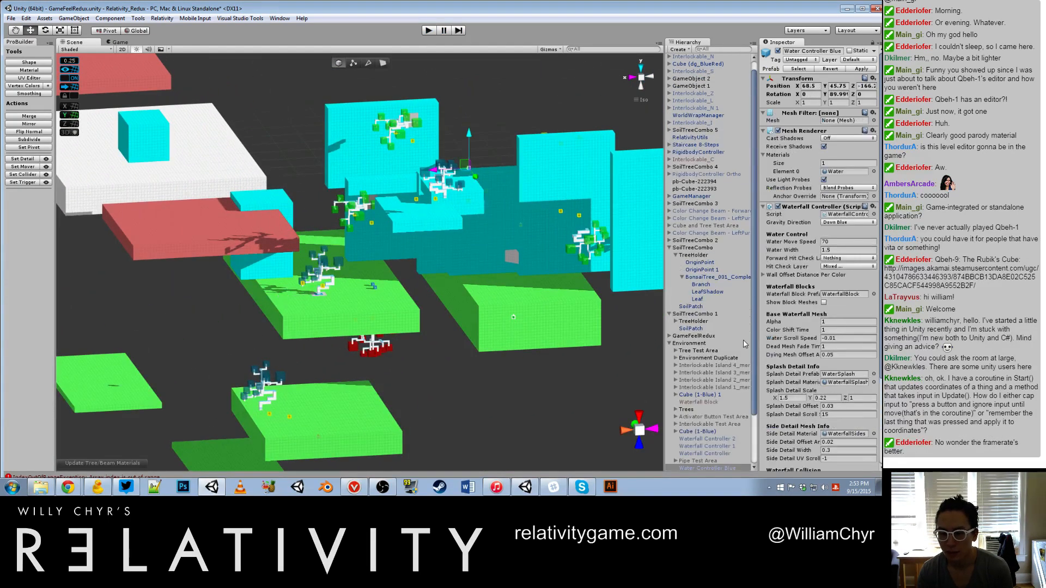
{"action": "scroll", "coordinate": [745, 344], "scroll_direction": "down", "scroll_amount": 3}
{"action": "left_click", "coordinate": [713, 424]}
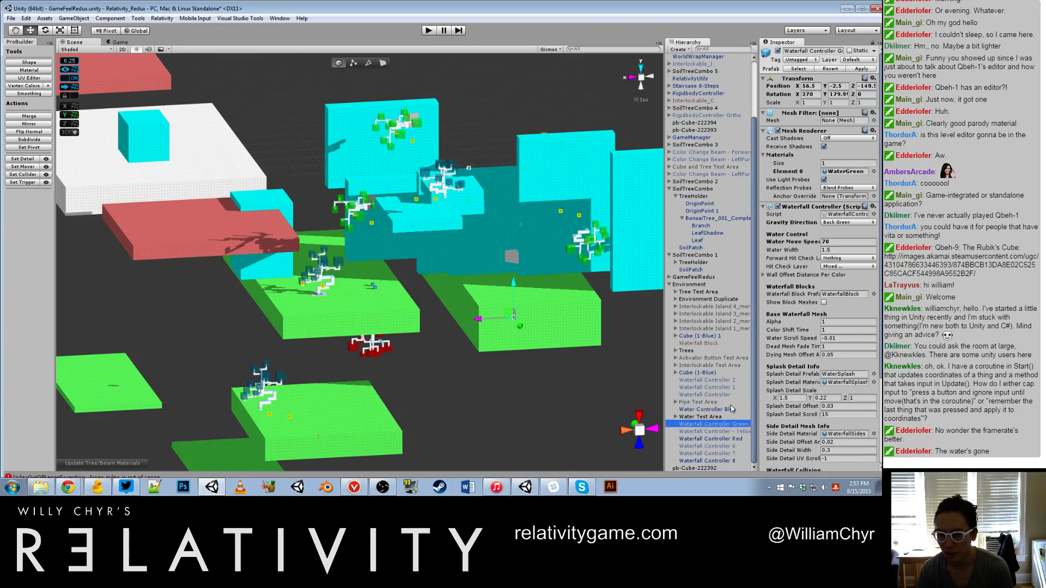
{"action": "left_click", "coordinate": [708, 409]}
{"action": "key", "text": "f"}
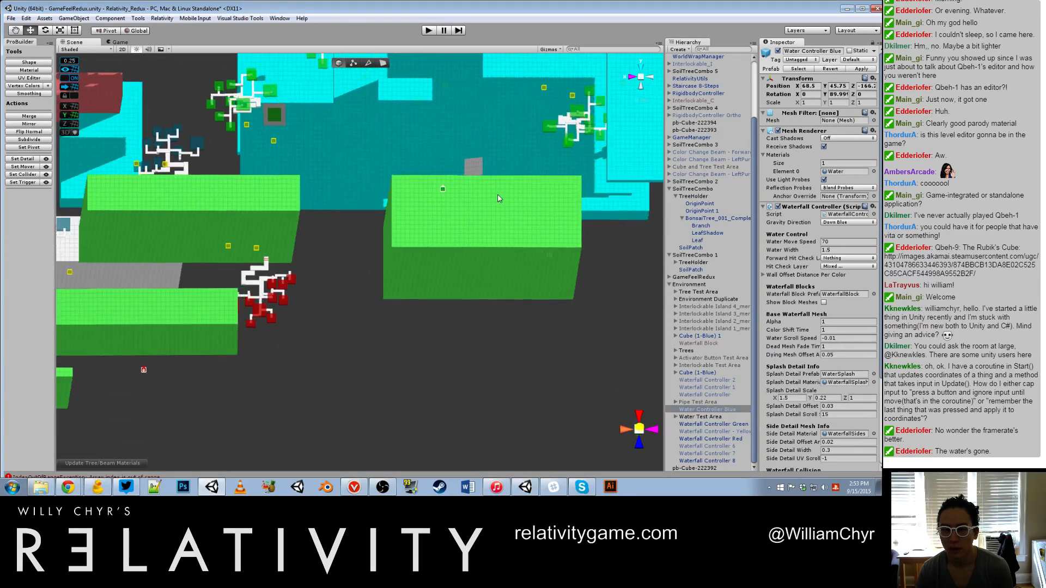
Step: Examine Water Controller Blue and the surrounding cyan platforms from several angles
{"action": "left_click_drag", "start_coordinate": [498, 198], "coordinate": [401, 378], "text": "alt"}
{"action": "double_click", "coordinate": [694, 409]}
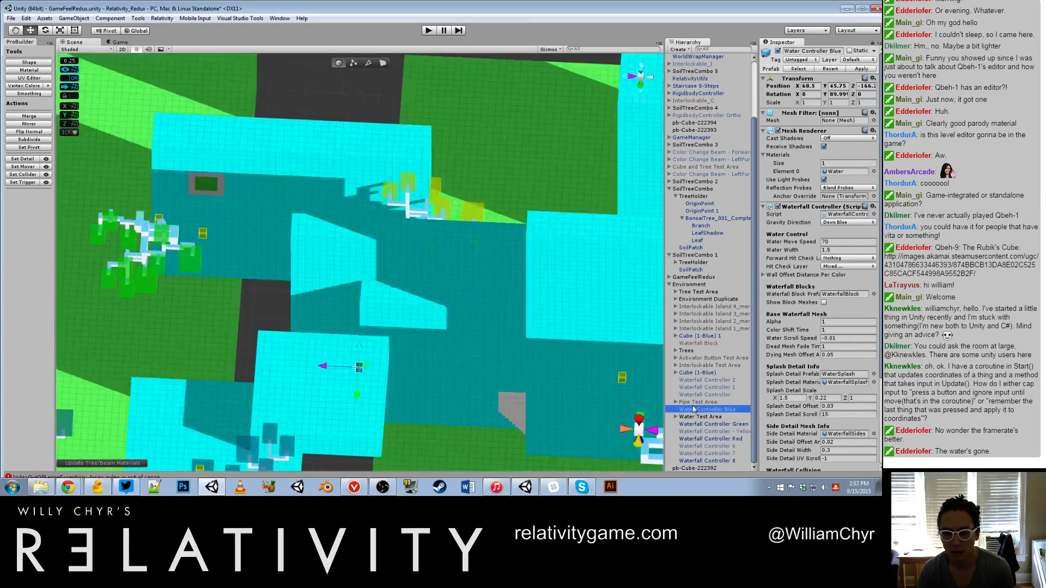
{"action": "left_click_drag", "start_coordinate": [522, 382], "coordinate": [553, 251], "text": "alt"}
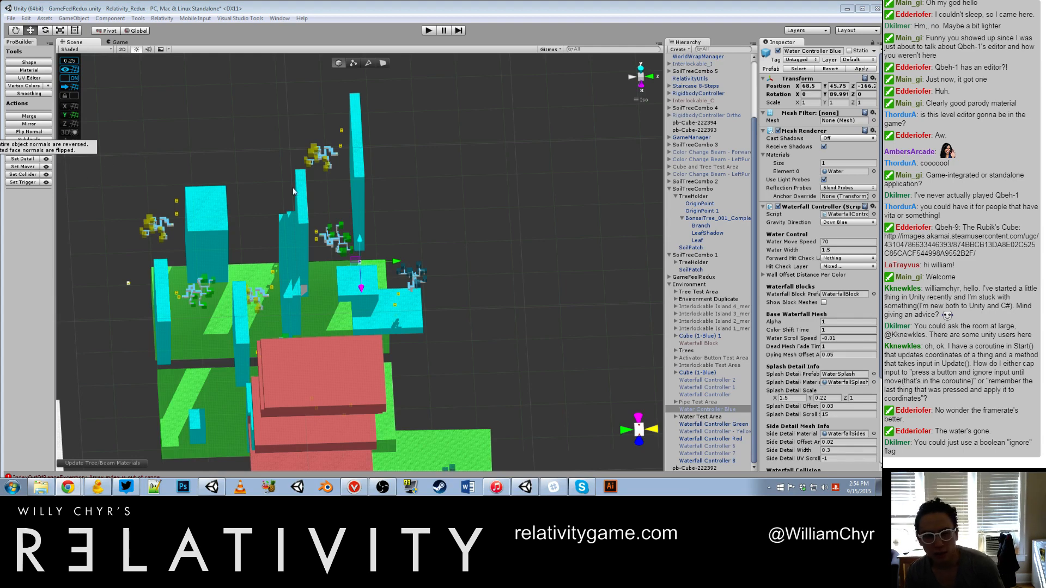
{"action": "left_click_drag", "start_coordinate": [467, 206], "coordinate": [375, 219], "text": "alt"}
{"action": "scroll", "coordinate": [282, 186], "scroll_direction": "down", "scroll_amount": 3}
{"action": "scroll", "coordinate": [282, 186], "scroll_direction": "up", "scroll_amount": 8}
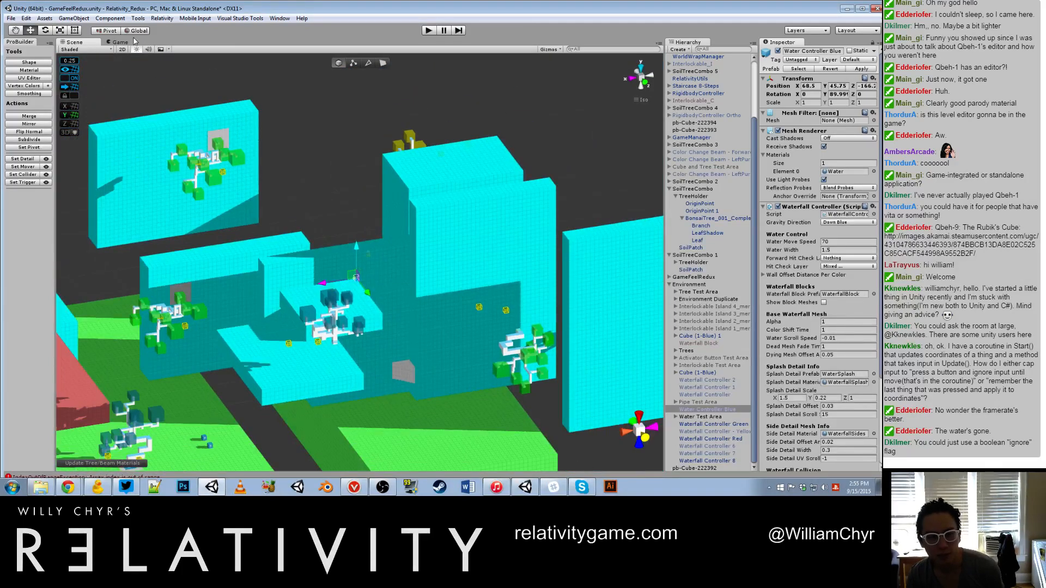
Step: Run the scene, pause it, and inspect the area around Water Controller Blue in the Scene view
{"action": "left_click", "coordinate": [428, 31]}
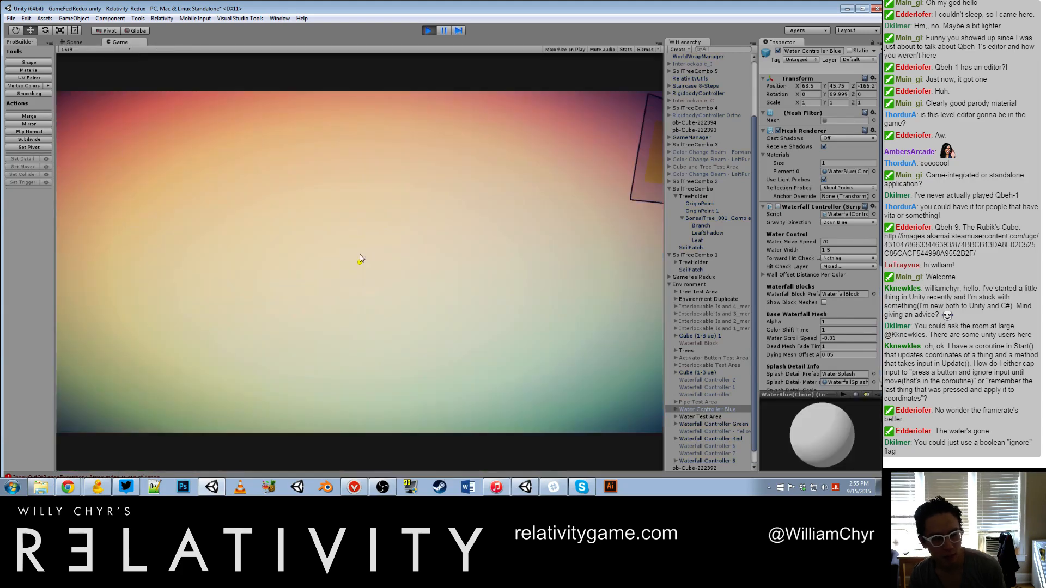
{"action": "key", "text": "ctrl+shift+p"}
{"action": "scroll", "coordinate": [365, 247], "scroll_direction": "up", "scroll_amount": 10}
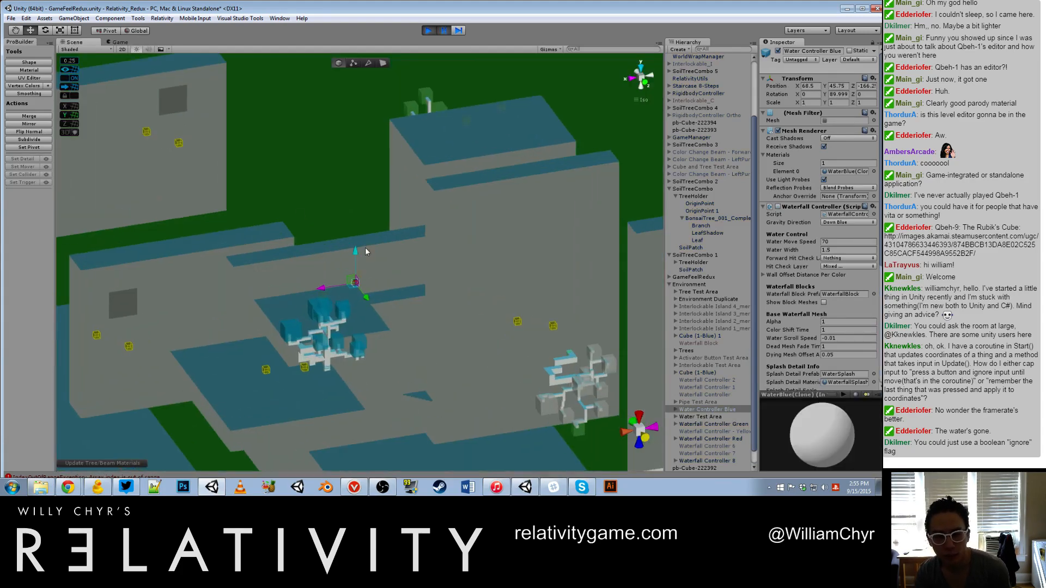
{"action": "left_click_drag", "start_coordinate": [365, 249], "coordinate": [660, 359], "text": "alt"}
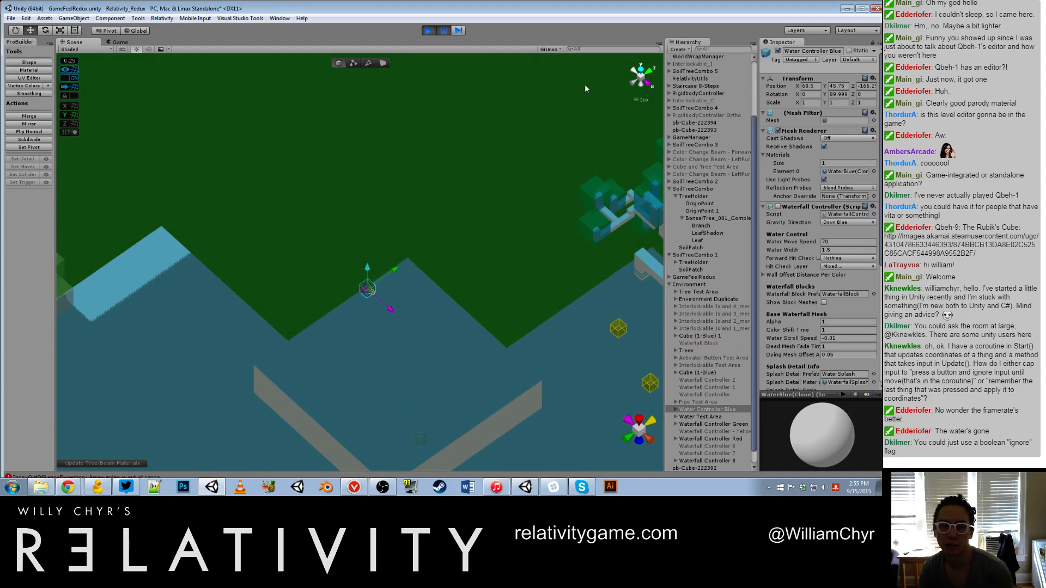
{"action": "left_click", "coordinate": [165, 128]}
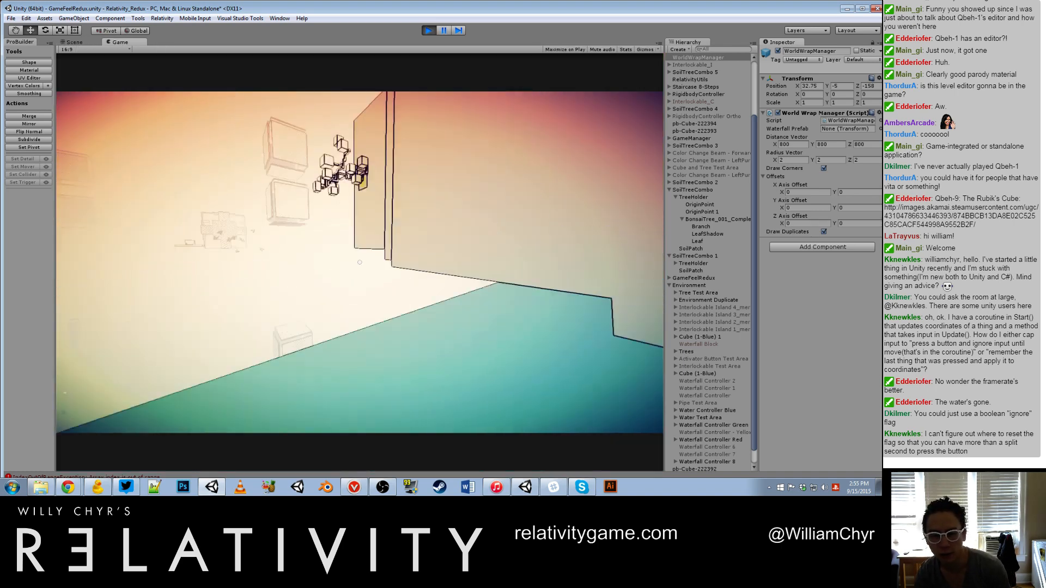
Step: Walk forward off the platforms in the running game, and stop the play-test
{"action": "key", "text": "w"}
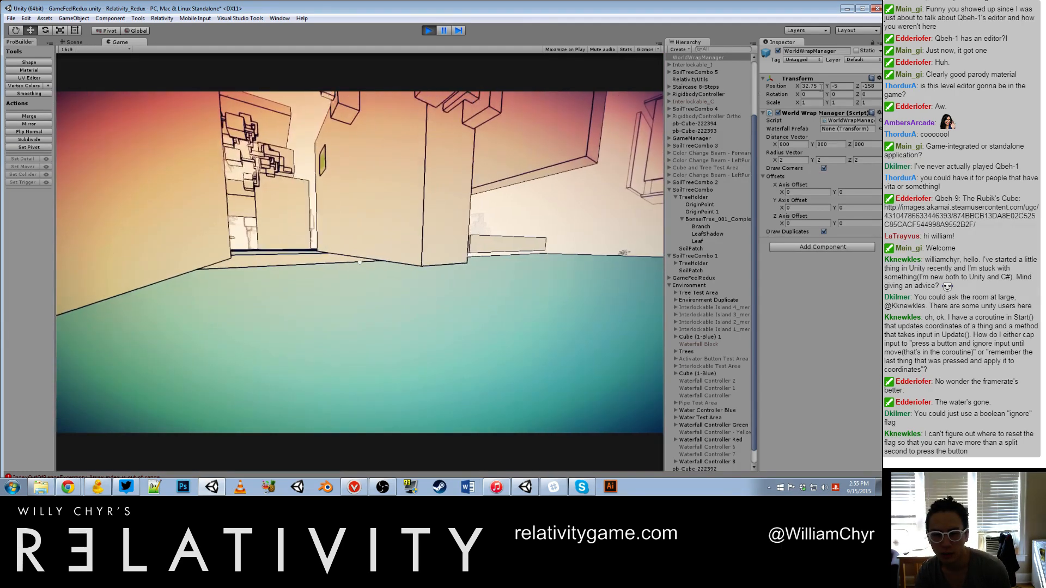
{"action": "key", "text": "w"}
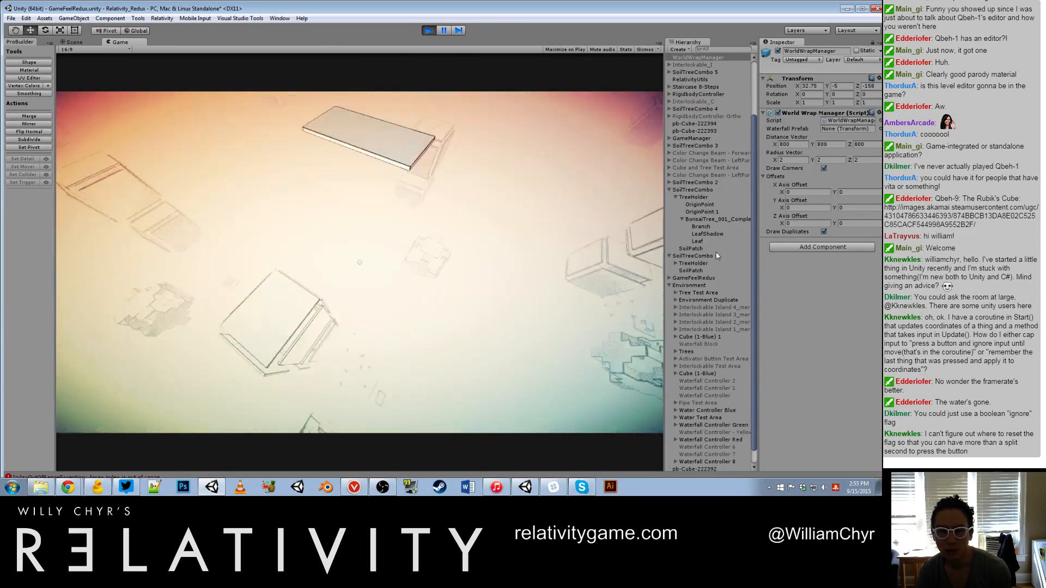
{"action": "key", "text": "ctrl+p"}
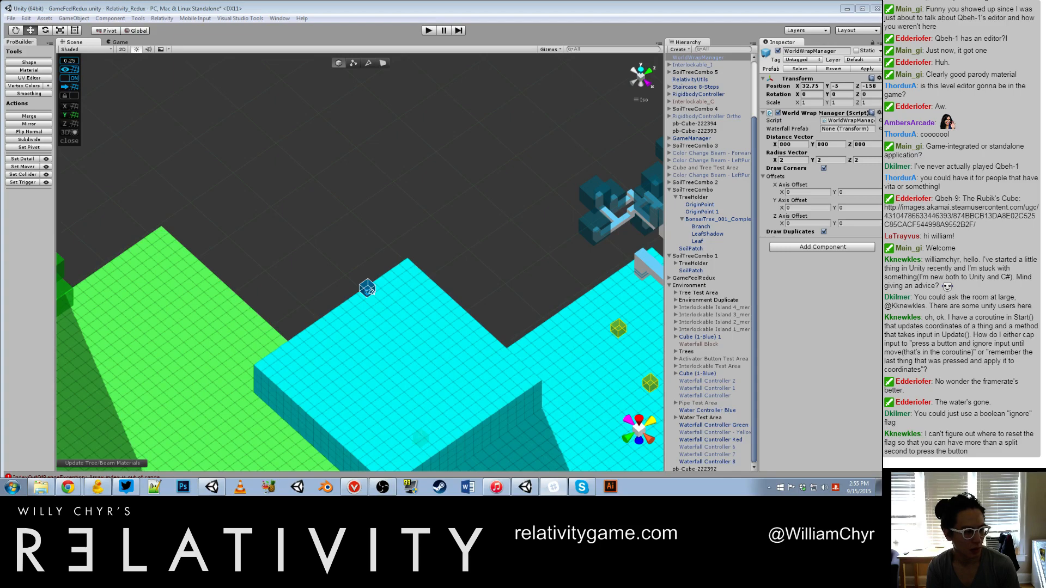
Step: Select Water Controller Blue above the cyan platform and review its Waterfall Controller settings
{"action": "left_click", "coordinate": [456, 221]}
{"action": "scroll", "coordinate": [453, 223], "scroll_direction": "down", "scroll_amount": 10}
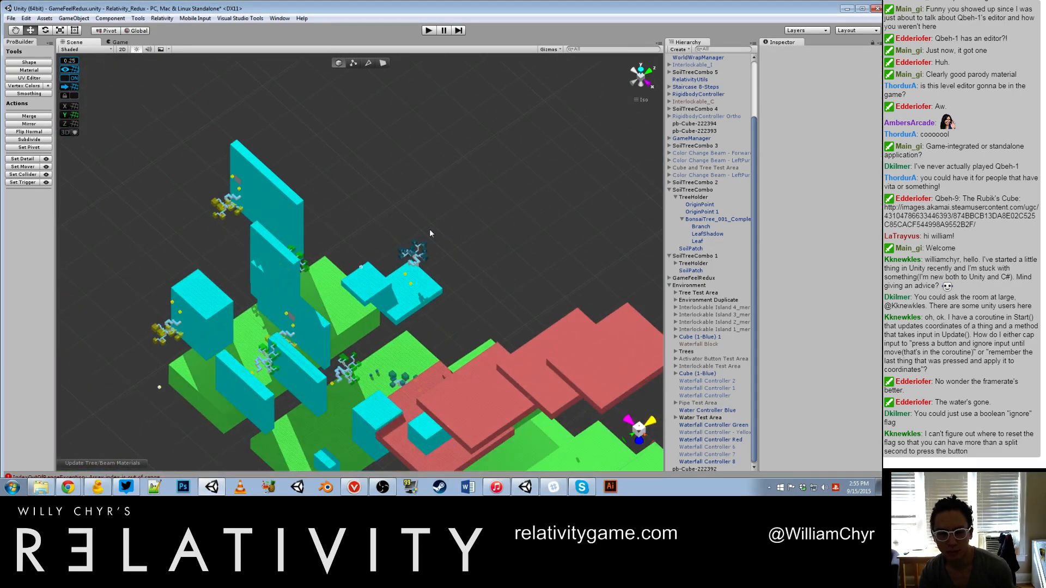
{"action": "scroll", "coordinate": [326, 246], "scroll_direction": "up", "scroll_amount": 6}
{"action": "left_click", "coordinate": [361, 272]}
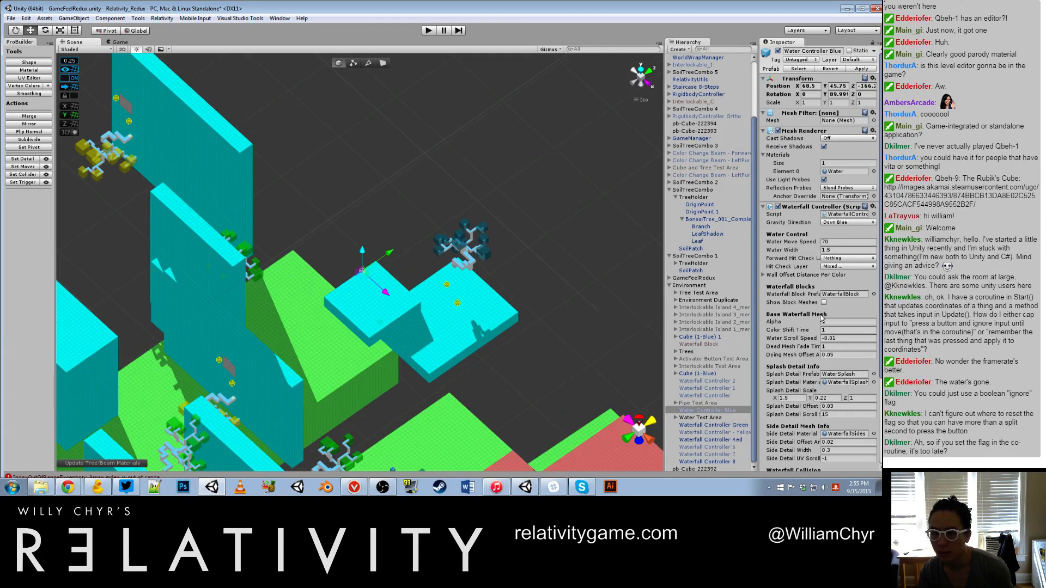
{"action": "scroll", "coordinate": [820, 319], "scroll_direction": "down", "scroll_amount": 5}
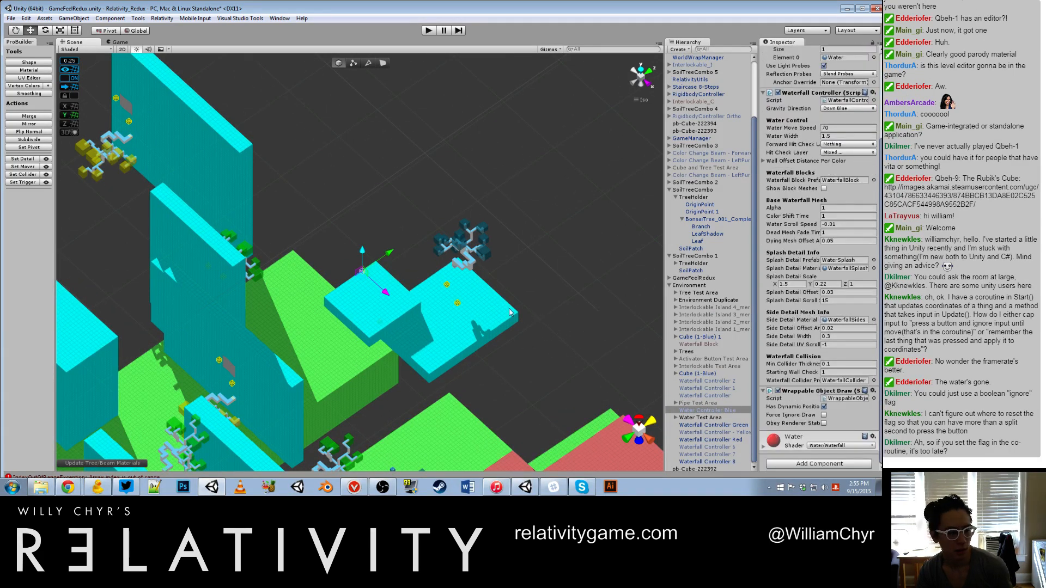
{"action": "scroll", "coordinate": [287, 312], "scroll_direction": "up", "scroll_amount": 8}
Step: Select the floating bonsai tree in Tree_SG_Combo 5 and lower it toward the cyan platform to a Y position of about 0.75
{"action": "left_click_drag", "start_coordinate": [464, 331], "coordinate": [517, 255], "text": "alt"}
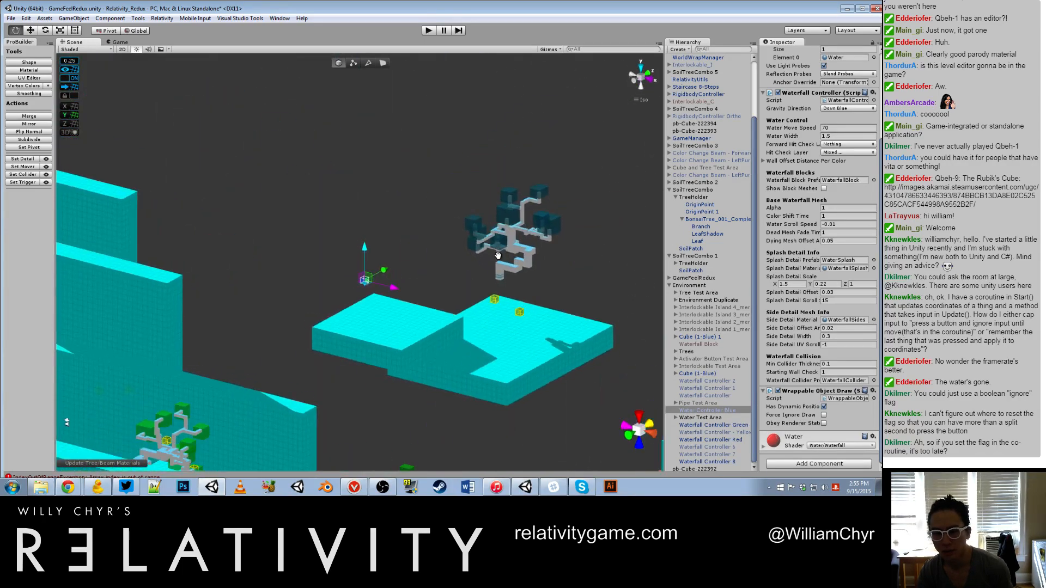
{"action": "middle_click_drag", "start_coordinate": [517, 254], "coordinate": [258, 263], "text": "alt"}
{"action": "scroll", "coordinate": [258, 263], "scroll_direction": "up", "scroll_amount": 10}
{"action": "left_click", "coordinate": [271, 283]}
{"action": "left_click_drag", "start_coordinate": [271, 282], "coordinate": [201, 256], "text": "alt"}
{"action": "scroll", "coordinate": [692, 371], "scroll_direction": "down", "scroll_amount": 2}
{"action": "scroll", "coordinate": [530, 350], "scroll_direction": "down", "scroll_amount": 5}
{"action": "middle_click_drag", "start_coordinate": [446, 334], "coordinate": [557, 273]}
{"action": "scroll", "coordinate": [500, 278], "scroll_direction": "up", "scroll_amount": 12}
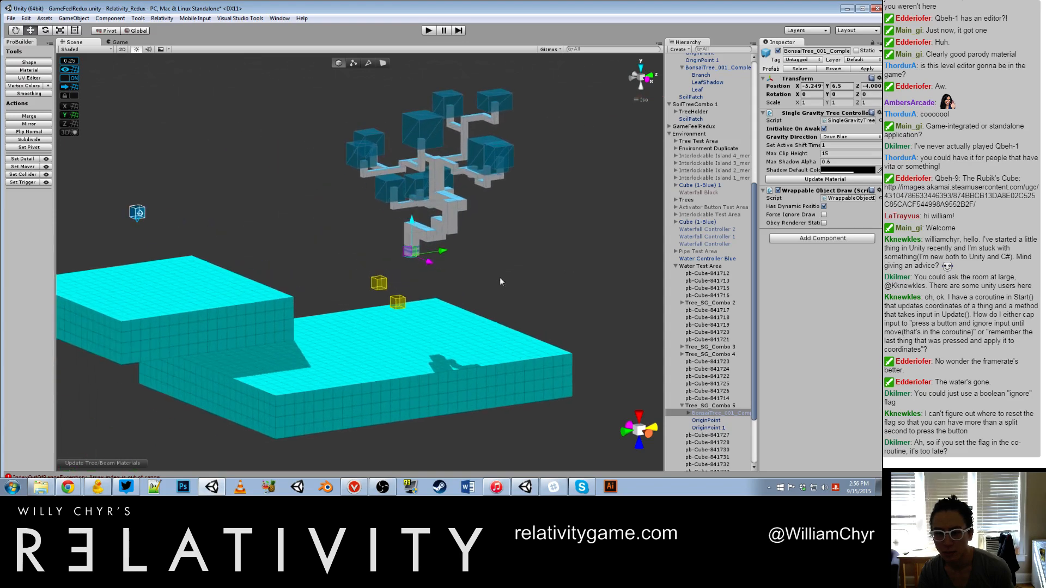
{"action": "left_click_drag", "start_coordinate": [438, 214], "coordinate": [468, 313]}
{"action": "scroll", "coordinate": [430, 174], "scroll_direction": "up", "scroll_amount": 8}
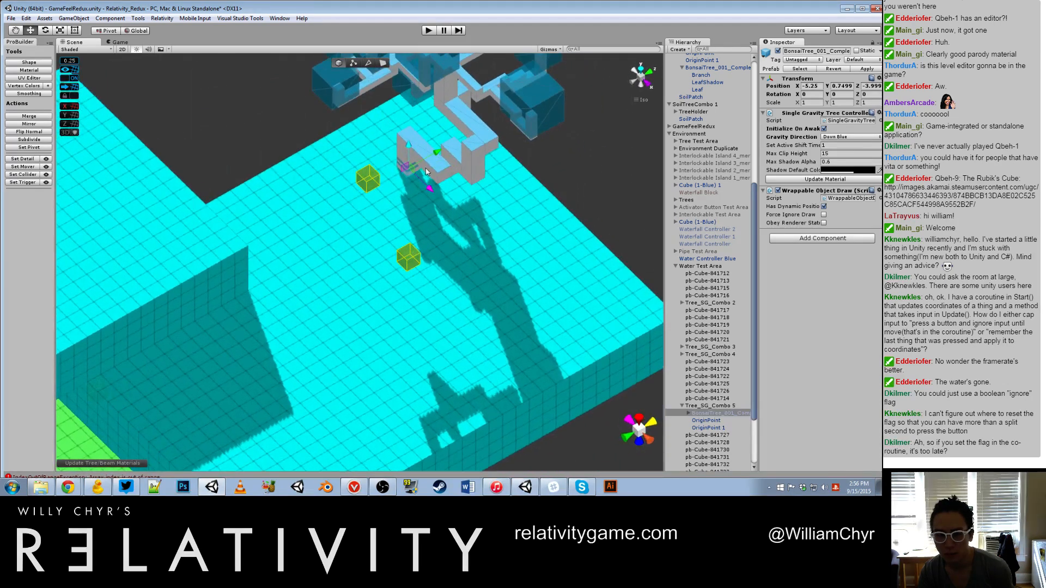
Step: Rotate the selected bonsai tree to a Y rotation of -90 and move it to about X -12.25, Z -10.25
{"action": "left_click_drag", "start_coordinate": [437, 153], "coordinate": [510, 289]}
{"action": "key", "text": "e"}
{"action": "key", "text": "w"}
{"action": "left_click_drag", "start_coordinate": [451, 208], "coordinate": [418, 148], "text": "alt"}
{"action": "scroll", "coordinate": [393, 291], "scroll_direction": "up", "scroll_amount": 4}
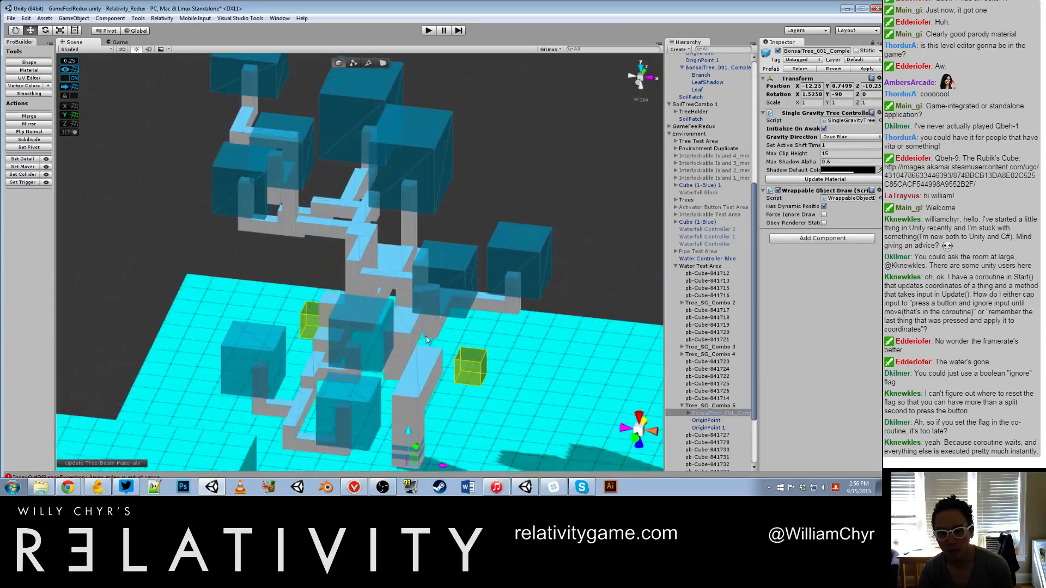
Step: Turn the bonsai tree to a Y rotation of -180 and shift it to about X -10.25, Z -7.25
{"action": "left_click_drag", "start_coordinate": [409, 442], "coordinate": [472, 442]}
{"action": "left_click_drag", "start_coordinate": [504, 370], "coordinate": [471, 339], "text": "alt"}
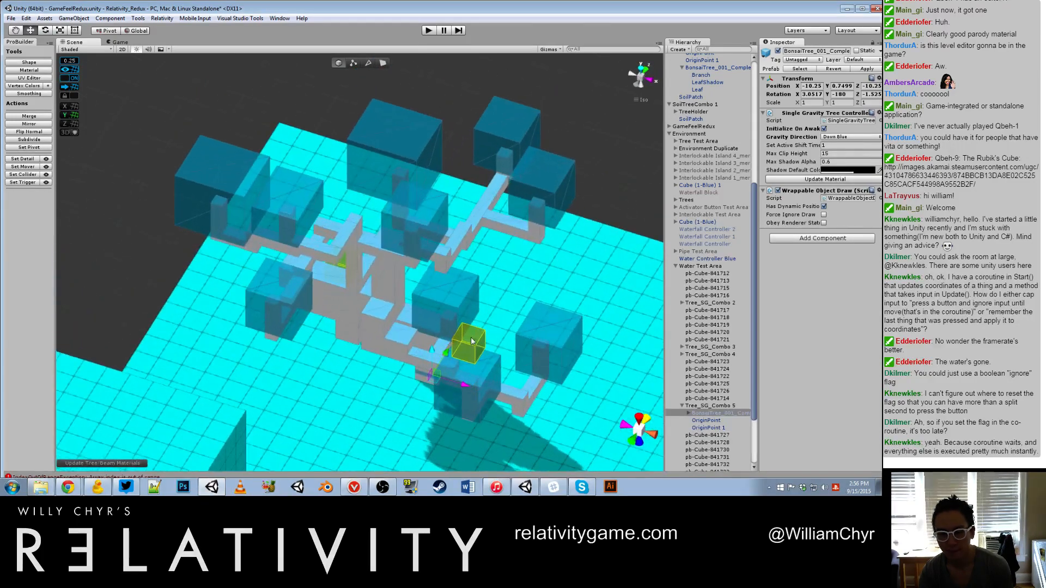
{"action": "left_click_drag", "start_coordinate": [466, 385], "coordinate": [368, 316]}
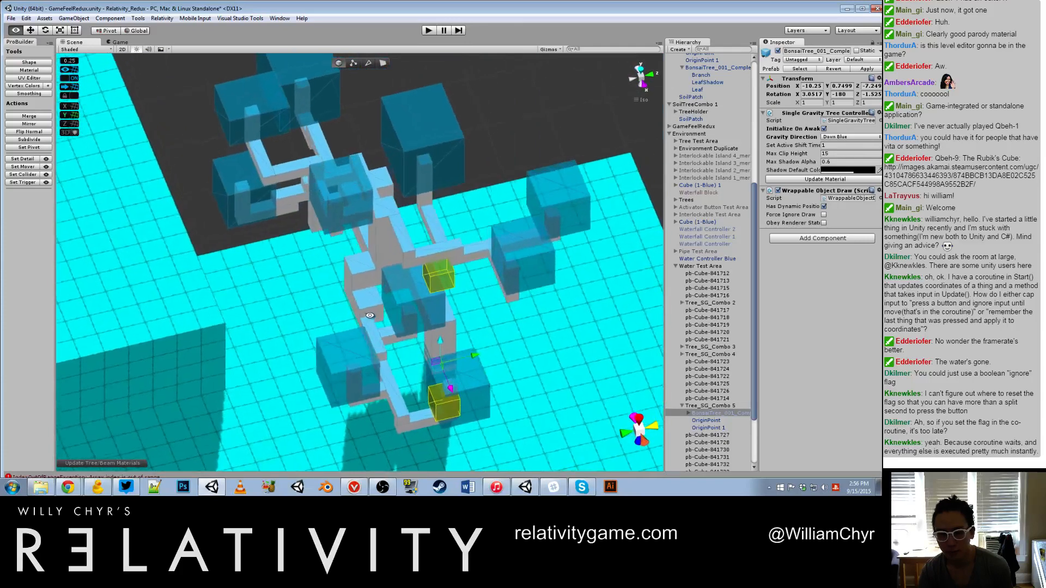
Step: Rotate the bonsai tree to a Y rotation of -90 and move it to about X -7.75 on the cyan platform
{"action": "left_click_drag", "start_coordinate": [482, 351], "coordinate": [479, 324]}
{"action": "key", "text": "e"}
{"action": "key", "text": "w"}
{"action": "key", "text": "e"}
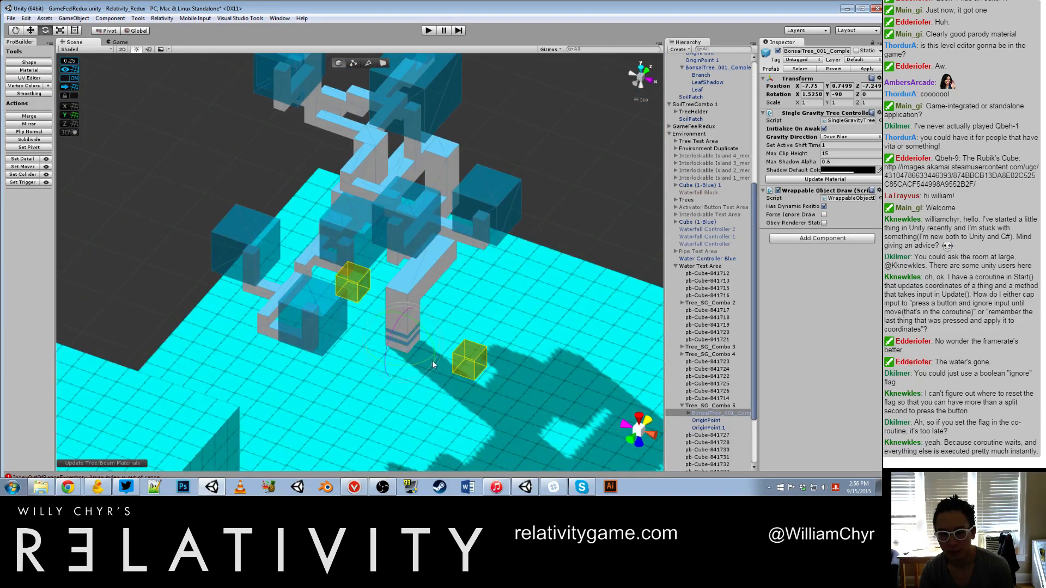
Step: Spin the bonsai tree to a Y rotation of -450 and slide it to a Z position of about -10
{"action": "left_click_drag", "start_coordinate": [433, 364], "coordinate": [556, 336]}
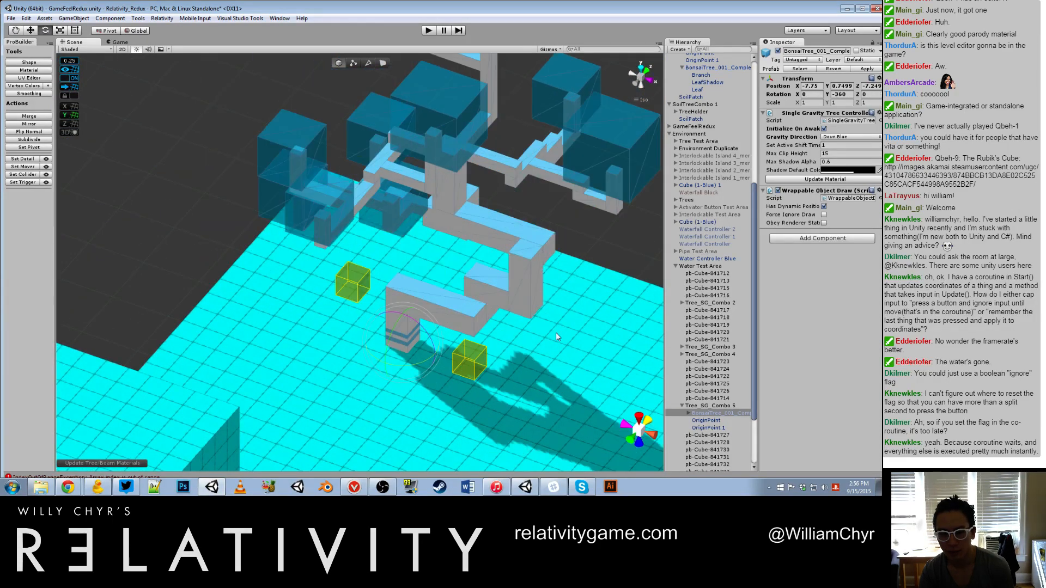
{"action": "key", "text": "ctrl+z"}
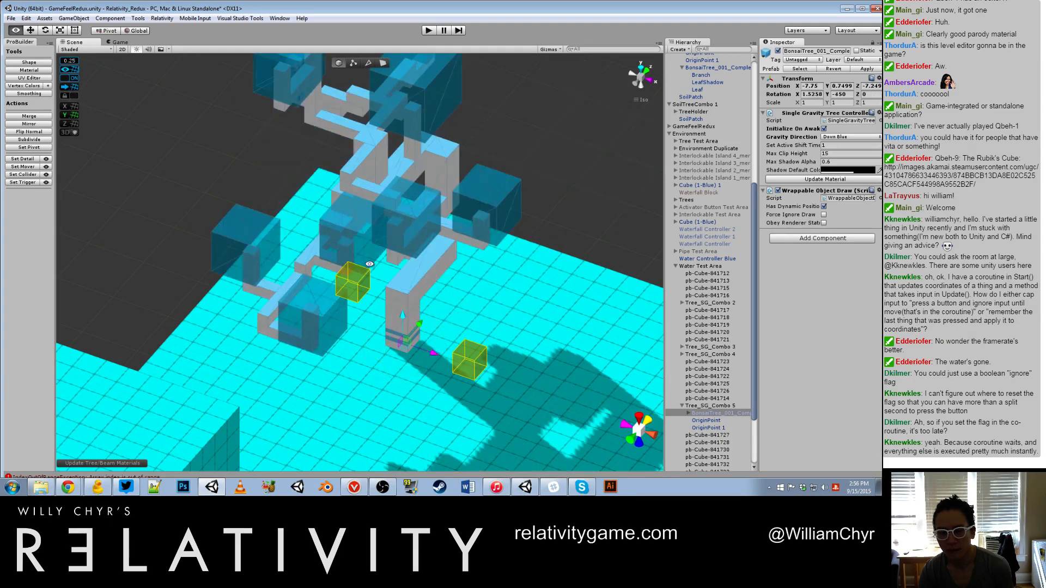
{"action": "left_click_drag", "start_coordinate": [369, 263], "coordinate": [333, 345], "text": "alt"}
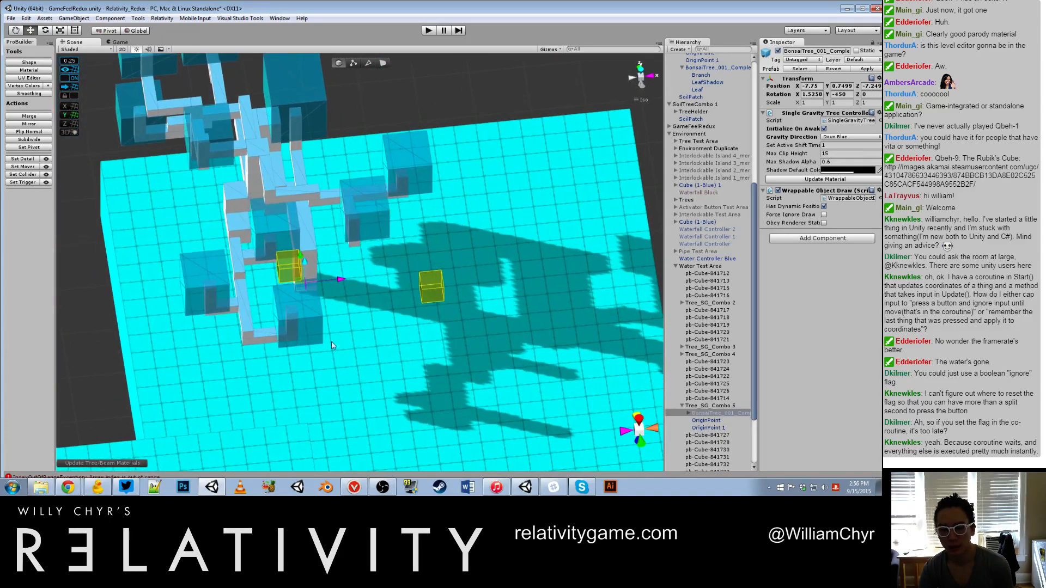
{"action": "left_click_drag", "start_coordinate": [342, 280], "coordinate": [391, 288]}
{"action": "scroll", "coordinate": [392, 289], "scroll_direction": "down", "scroll_amount": 8}
{"action": "left_click_drag", "start_coordinate": [391, 288], "coordinate": [559, 385], "text": "alt"}
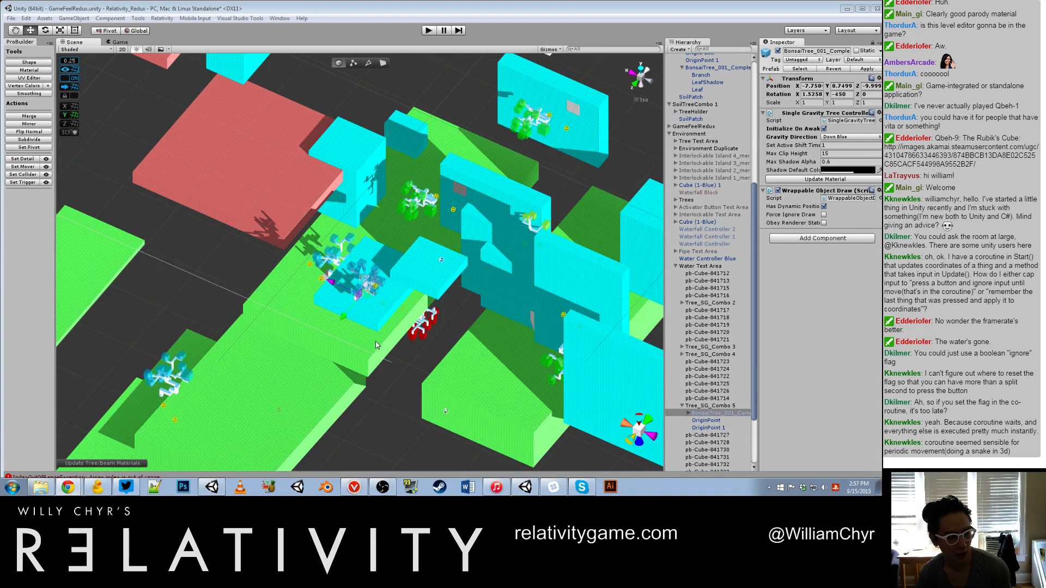
Step: Examine how the trees sit on the cyan platform and the neighbouring cyan walls
{"action": "left_click_drag", "start_coordinate": [377, 334], "coordinate": [450, 224], "text": "alt"}
{"action": "scroll", "coordinate": [532, 180], "scroll_direction": "up", "scroll_amount": 5}
{"action": "left_click_drag", "start_coordinate": [532, 180], "coordinate": [436, 262], "text": "alt"}
{"action": "middle_click_drag", "start_coordinate": [435, 261], "coordinate": [605, 154]}
{"action": "left_click_drag", "start_coordinate": [471, 210], "coordinate": [428, 189], "text": "alt"}
{"action": "middle_click_drag", "start_coordinate": [574, 191], "coordinate": [135, 230]}
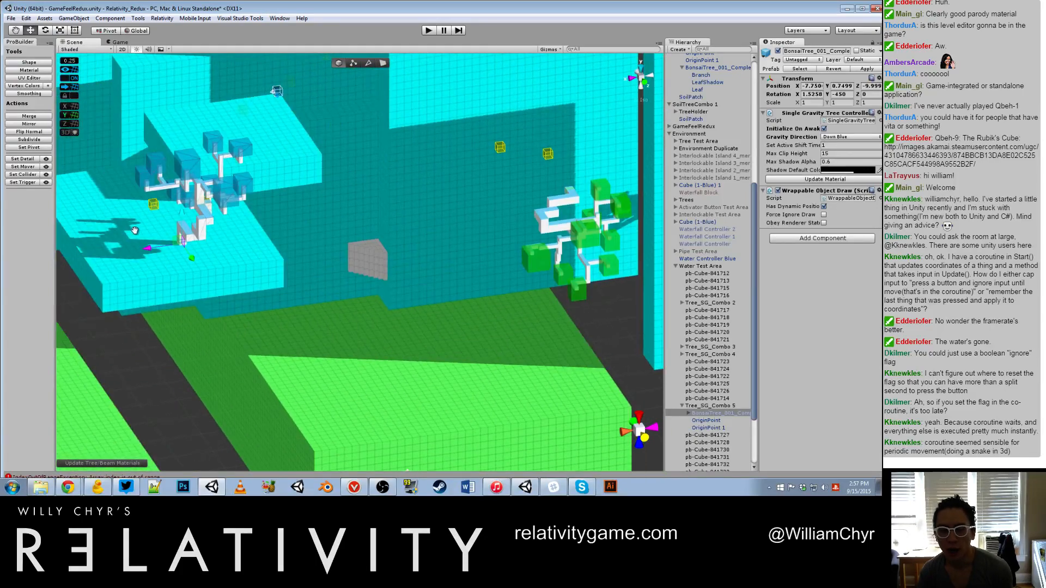
{"action": "scroll", "coordinate": [316, 195], "scroll_direction": "down", "scroll_amount": 6}
{"action": "middle_click_drag", "start_coordinate": [311, 207], "coordinate": [280, 193]}
{"action": "scroll", "coordinate": [263, 224], "scroll_direction": "up", "scroll_amount": 8}
{"action": "middle_click_drag", "start_coordinate": [114, 231], "coordinate": [169, 233]}
{"action": "scroll", "coordinate": [169, 233], "scroll_direction": "up", "scroll_amount": 8}
{"action": "middle_click_drag", "start_coordinate": [131, 237], "coordinate": [176, 243]}
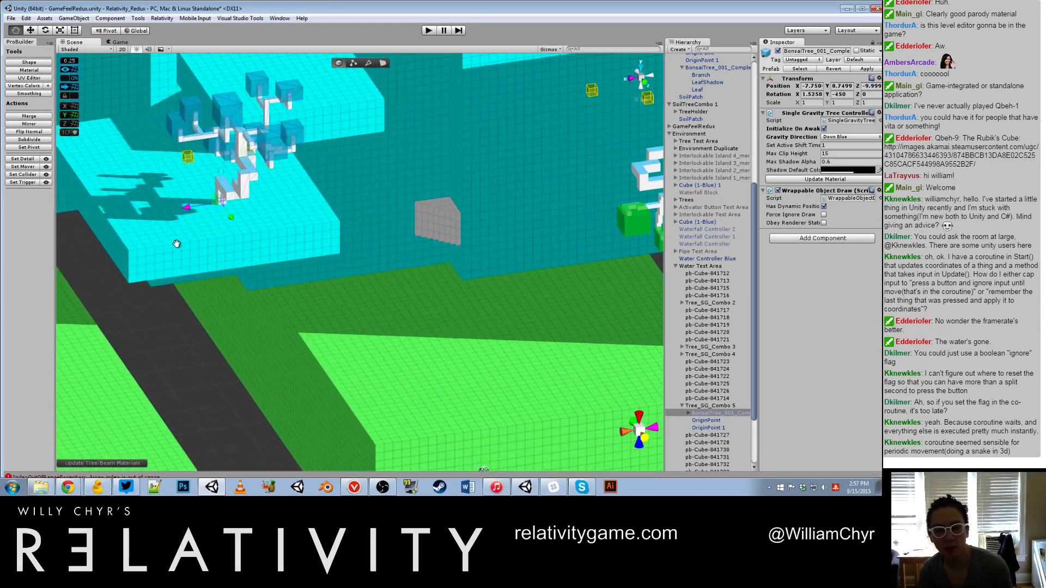
{"action": "scroll", "coordinate": [176, 232], "scroll_direction": "down", "scroll_amount": 1}
{"action": "scroll", "coordinate": [250, 173], "scroll_direction": "up", "scroll_amount": 5}
{"action": "scroll", "coordinate": [250, 175], "scroll_direction": "down", "scroll_amount": 4}
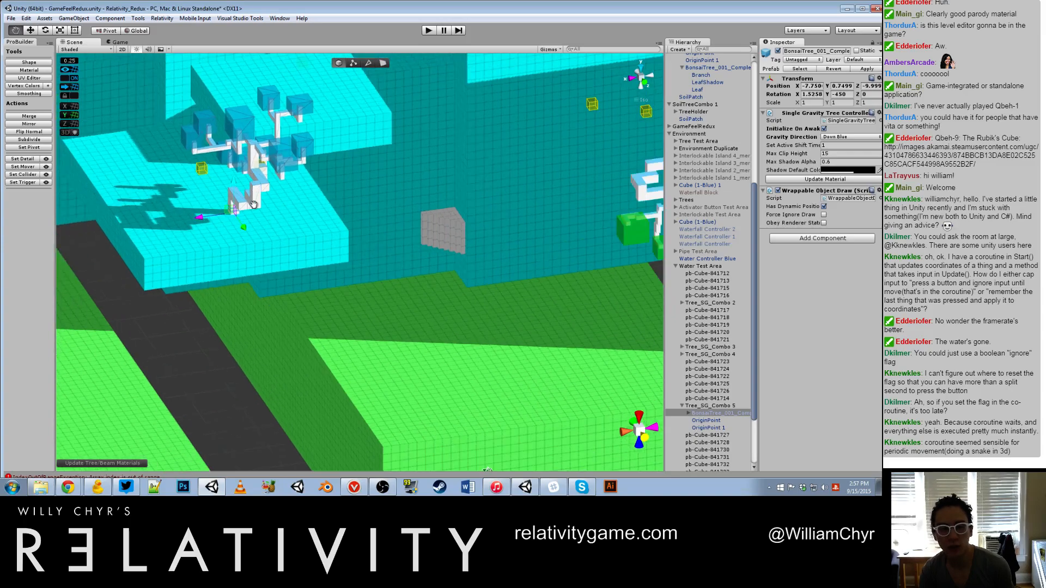
Step: Select the green bonsai tree growing from the cyan wall in SoilTreeCombo 1 to view its tree controller settings
{"action": "scroll", "coordinate": [275, 226], "scroll_direction": "down", "scroll_amount": 9}
{"action": "middle_click_drag", "start_coordinate": [91, 78], "coordinate": [239, 213]}
{"action": "left_click_drag", "start_coordinate": [240, 213], "coordinate": [567, 380], "text": "alt"}
{"action": "middle_click_drag", "start_coordinate": [163, 163], "coordinate": [460, 273]}
{"action": "scroll", "coordinate": [460, 273], "scroll_direction": "up", "scroll_amount": 6}
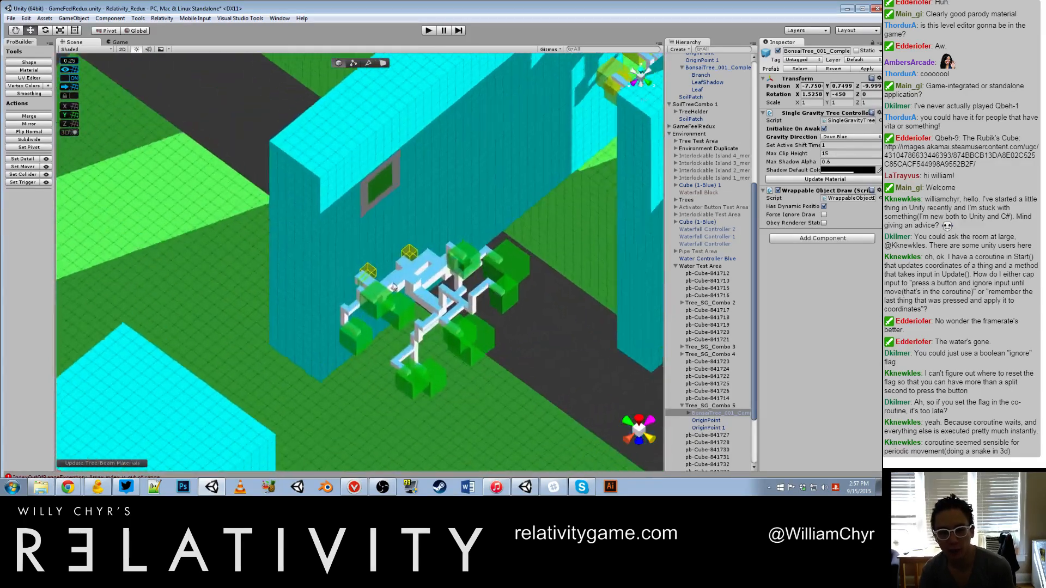
{"action": "left_click", "coordinate": [402, 280]}
{"action": "left_click_drag", "start_coordinate": [402, 280], "coordinate": [614, 352], "text": "alt"}
{"action": "scroll", "coordinate": [583, 341], "scroll_direction": "down", "scroll_amount": 3}
Step: Select the blue bonsai tree on the soil patch beside the red platform to view its tree controller settings
{"action": "middle_click_drag", "start_coordinate": [174, 417], "coordinate": [400, 299]}
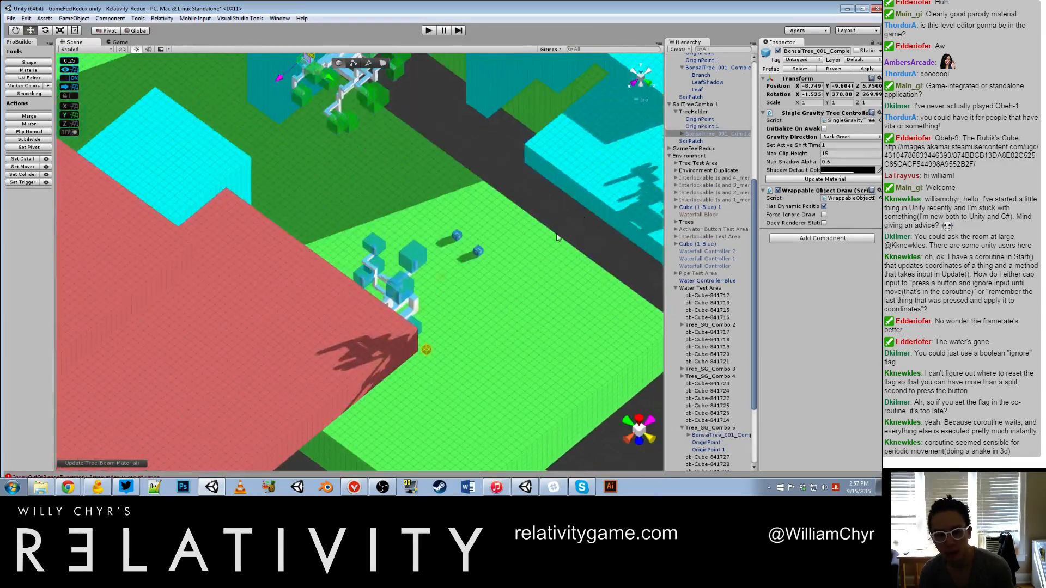
{"action": "left_click_drag", "start_coordinate": [401, 299], "coordinate": [501, 333], "text": "alt"}
{"action": "scroll", "coordinate": [469, 262], "scroll_direction": "up", "scroll_amount": 4}
{"action": "mouse_move", "coordinate": [458, 256]}
{"action": "middle_mouse_down"}
{"action": "mouse_move", "coordinate": [485, 296]}
{"action": "mouse_move", "coordinate": [453, 265]}
{"action": "middle_mouse_up"}
{"action": "scroll", "coordinate": [458, 278], "scroll_direction": "up", "scroll_amount": 4}
{"action": "middle_click_drag", "start_coordinate": [475, 395], "coordinate": [342, 173]}
{"action": "left_click", "coordinate": [358, 188]}
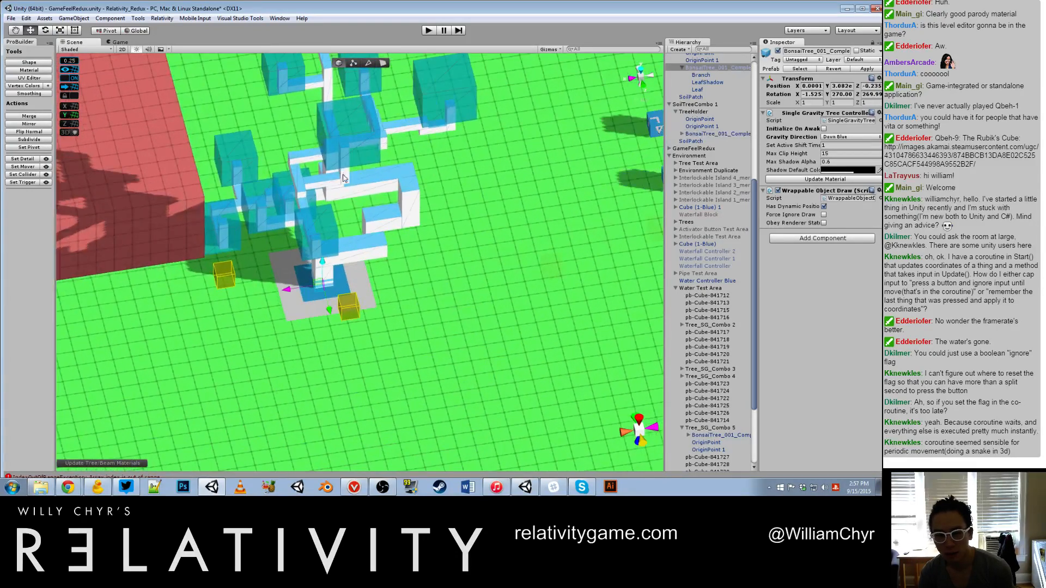
Step: Inspect the Branch and LeafShadow parts of the soil-patch tree, and reselect the parent bonsai tree
{"action": "scroll", "coordinate": [397, 212], "scroll_direction": "down", "scroll_amount": 4}
{"action": "left_click_drag", "start_coordinate": [438, 234], "coordinate": [410, 189], "text": "alt"}
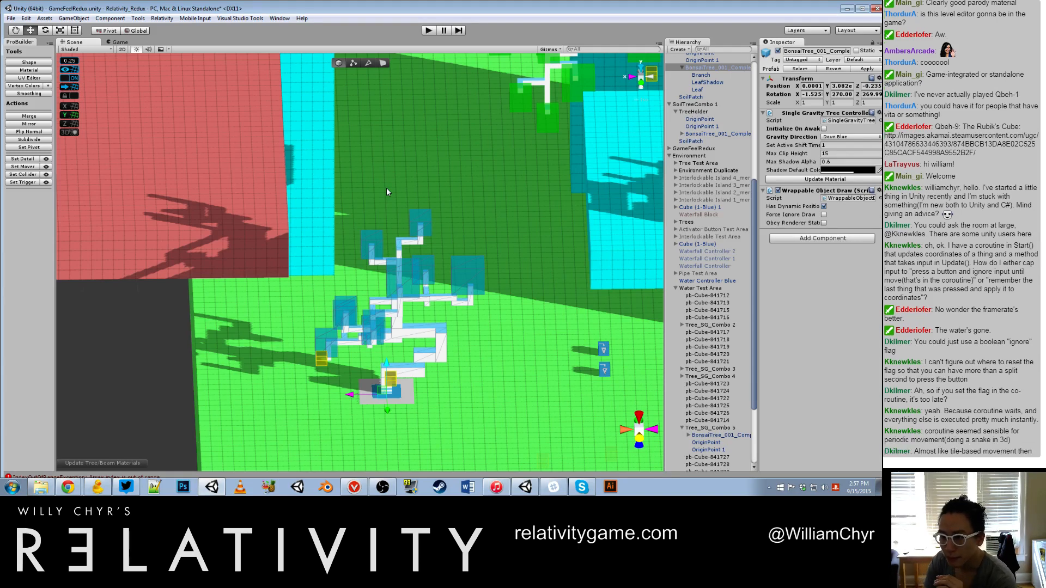
{"action": "left_click", "coordinate": [715, 75]}
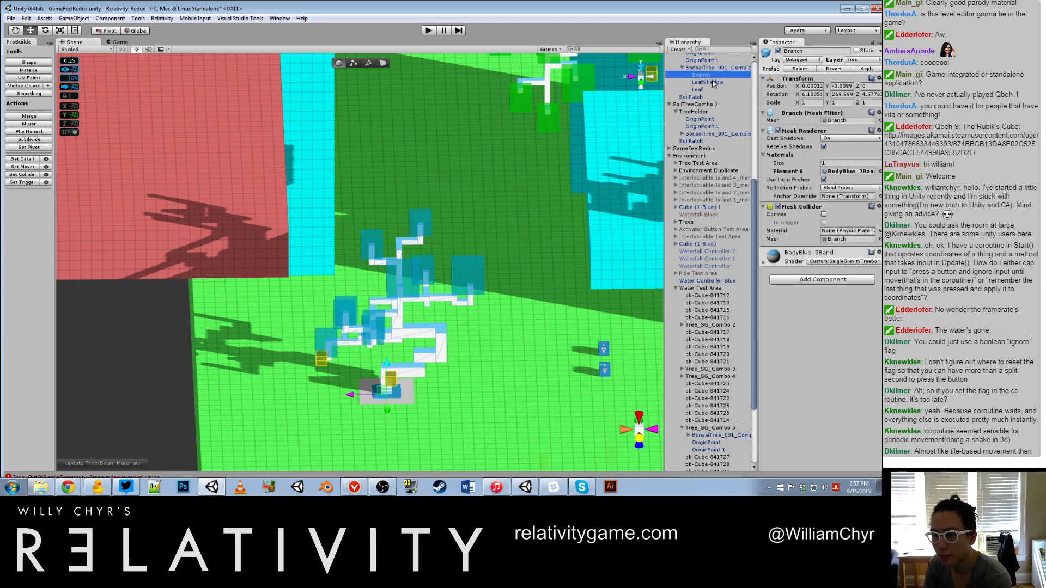
{"action": "left_click", "coordinate": [712, 83]}
{"action": "left_click", "coordinate": [712, 76]}
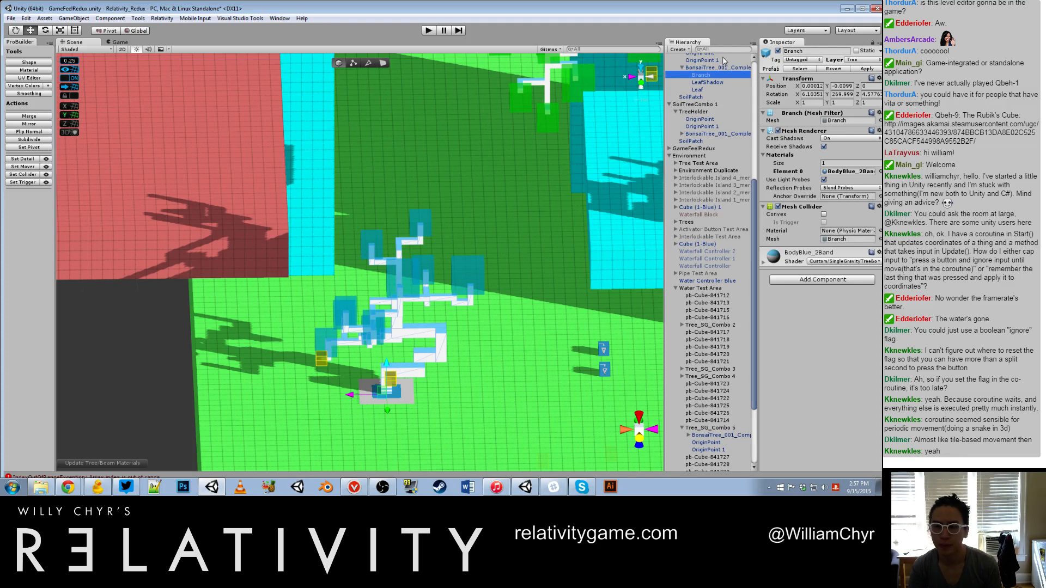
{"action": "left_click", "coordinate": [723, 68]}
Step: Clear the selection and compare the soil-patch tree with the blue tree on the cyan platform
{"action": "scroll", "coordinate": [424, 242], "scroll_direction": "down", "scroll_amount": 3}
{"action": "left_click_drag", "start_coordinate": [422, 297], "coordinate": [342, 343], "text": "alt"}
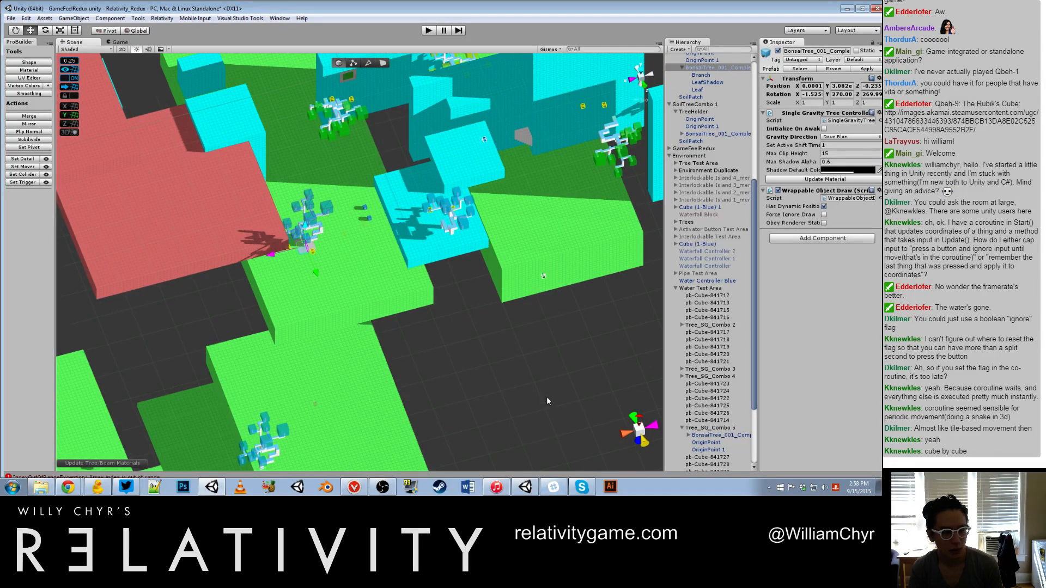
{"action": "left_click", "coordinate": [551, 374]}
{"action": "scroll", "coordinate": [400, 207], "scroll_direction": "down", "scroll_amount": 8}
{"action": "scroll", "coordinate": [400, 206], "scroll_direction": "up", "scroll_amount": 15}
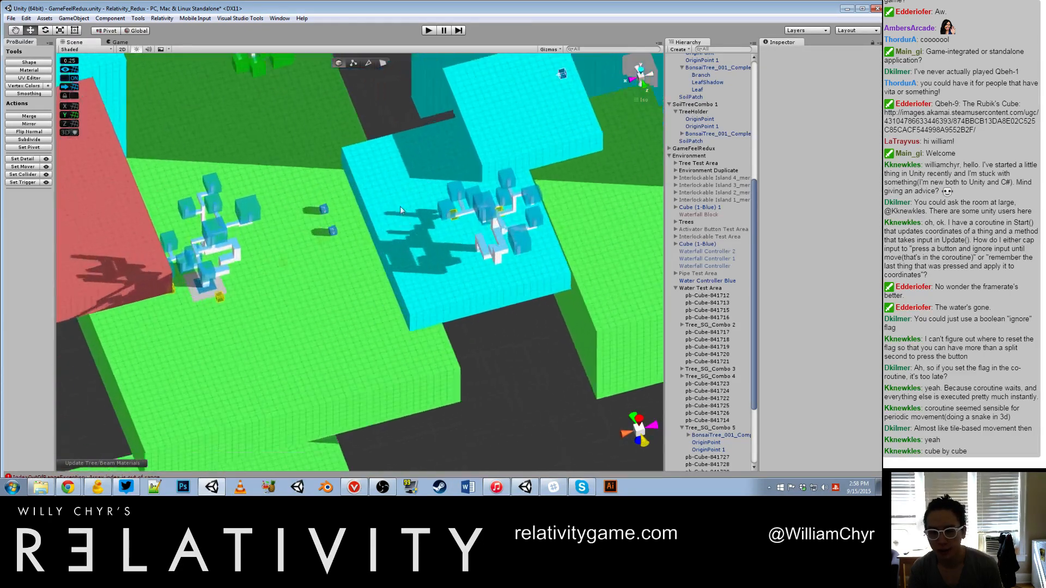
{"action": "scroll", "coordinate": [401, 207], "scroll_direction": "up", "scroll_amount": 6}
{"action": "scroll", "coordinate": [367, 201], "scroll_direction": "down", "scroll_amount": 12}
{"action": "left_click_drag", "start_coordinate": [581, 315], "coordinate": [454, 241], "text": "alt"}
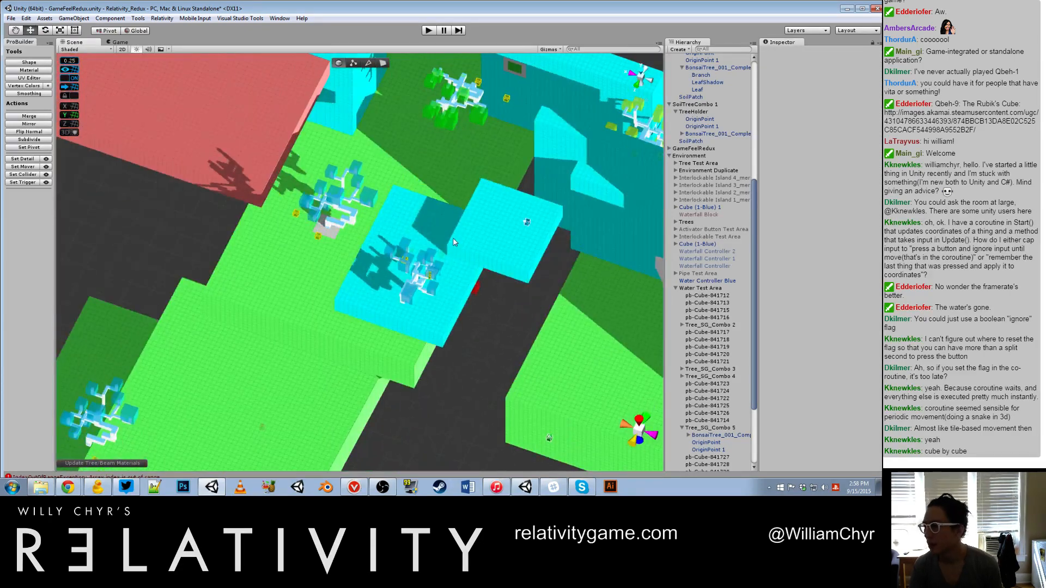
{"action": "scroll", "coordinate": [405, 247], "scroll_direction": "up", "scroll_amount": 10}
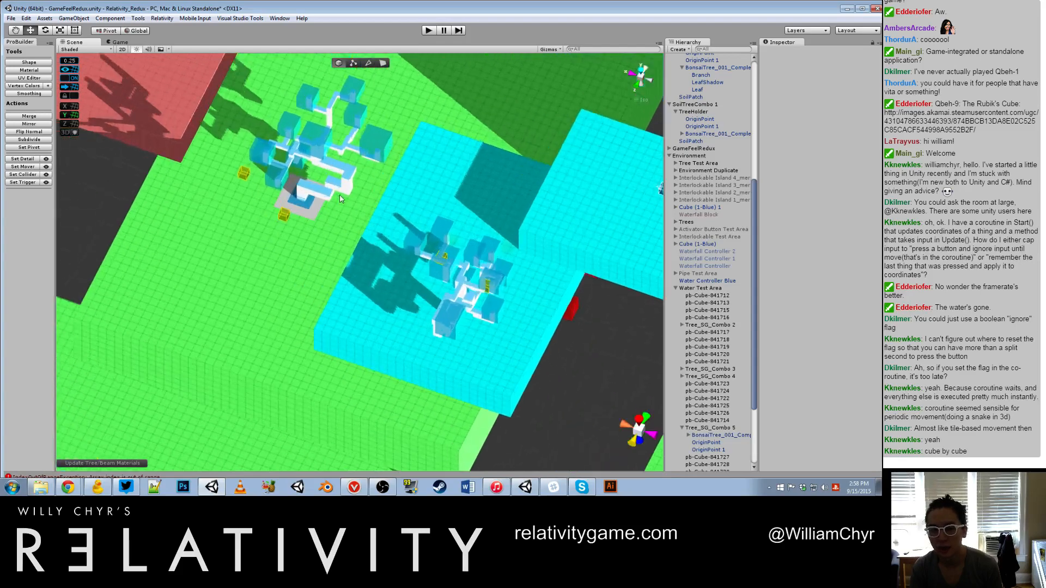
{"action": "scroll", "coordinate": [405, 247], "scroll_direction": "down", "scroll_amount": 10}
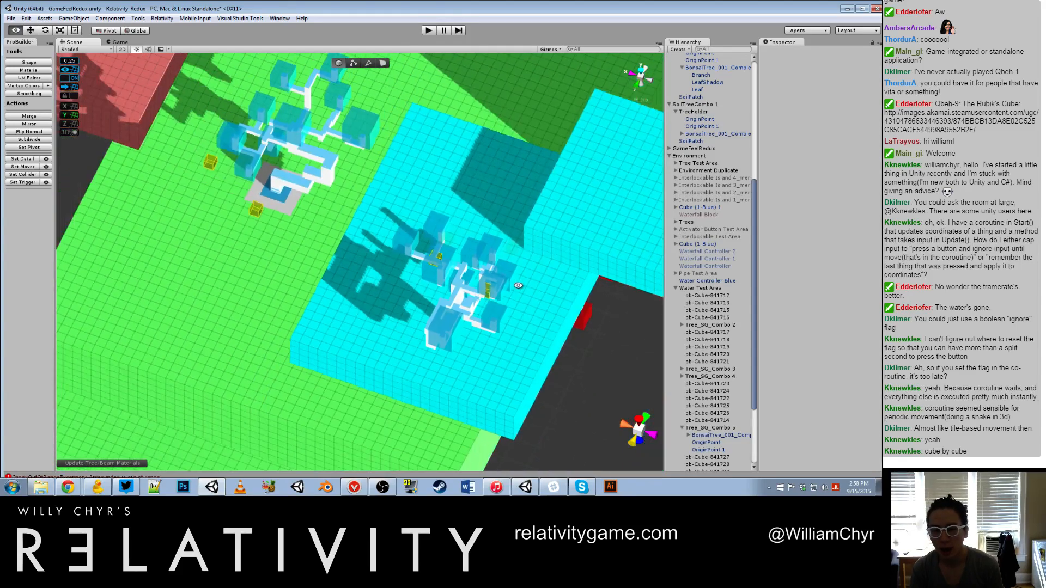
Step: Check the transforms of the Tree_SG_Combo 5 group and its bonsai tree, leaving the bonsai tree selected
{"action": "double_click", "coordinate": [718, 434]}
{"action": "scroll", "coordinate": [715, 402], "scroll_direction": "down", "scroll_amount": 3}
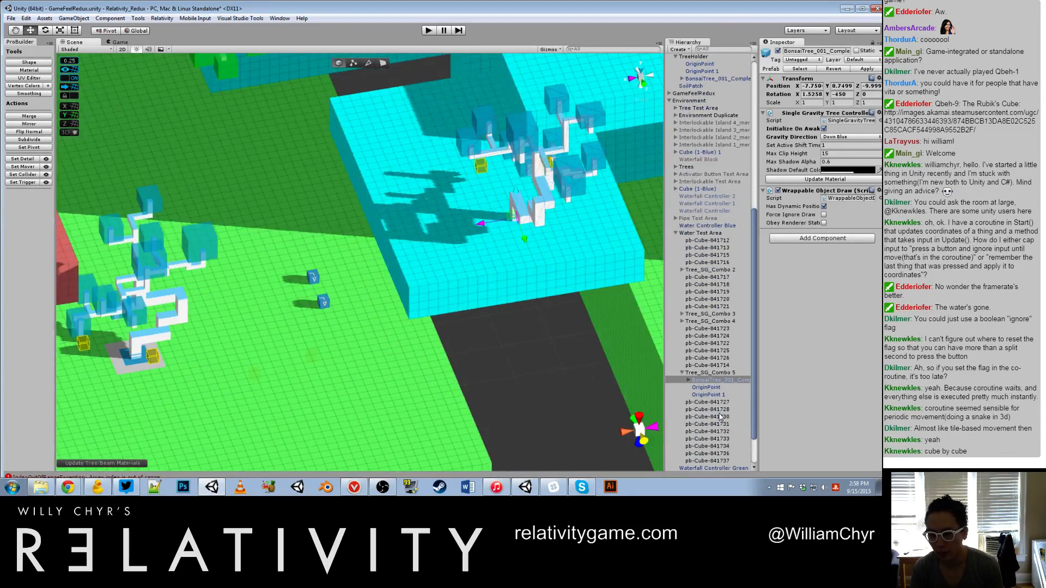
{"action": "left_click", "coordinate": [709, 373]}
{"action": "key", "text": "f"}
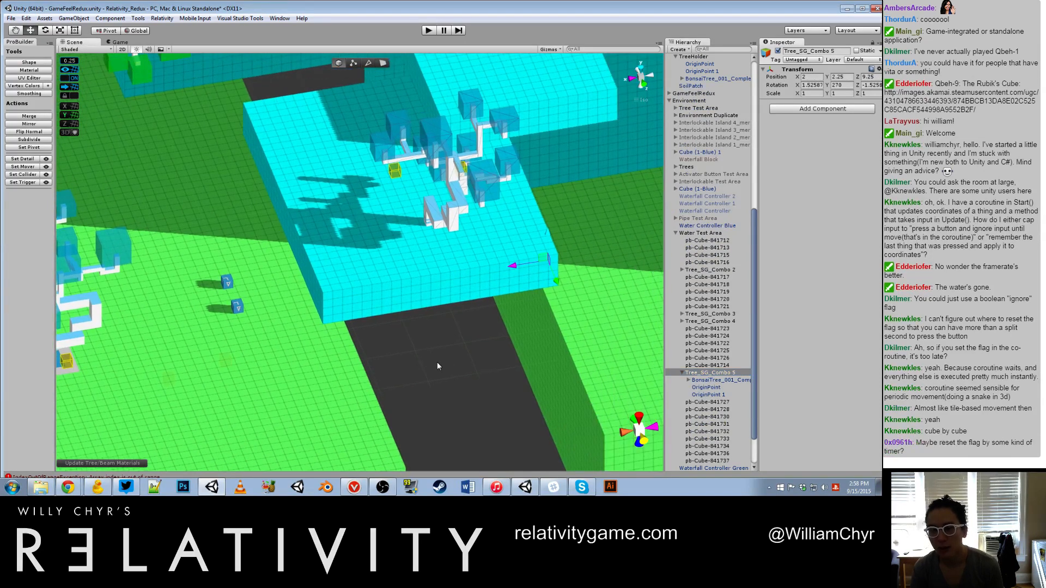
{"action": "left_click", "coordinate": [695, 381]}
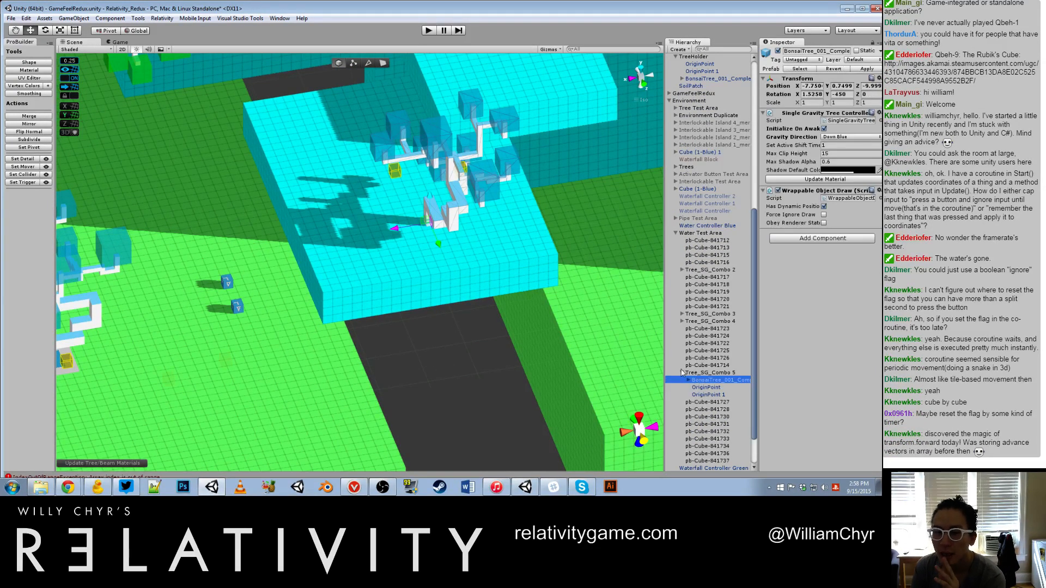
Step: Examine the cyan and green platforms around the selected bonsai tree from several sides
{"action": "scroll", "coordinate": [507, 305], "scroll_direction": "down", "scroll_amount": 10}
{"action": "middle_click_drag", "start_coordinate": [507, 305], "coordinate": [455, 283]}
{"action": "middle_click_drag", "start_coordinate": [312, 196], "coordinate": [246, 304]}
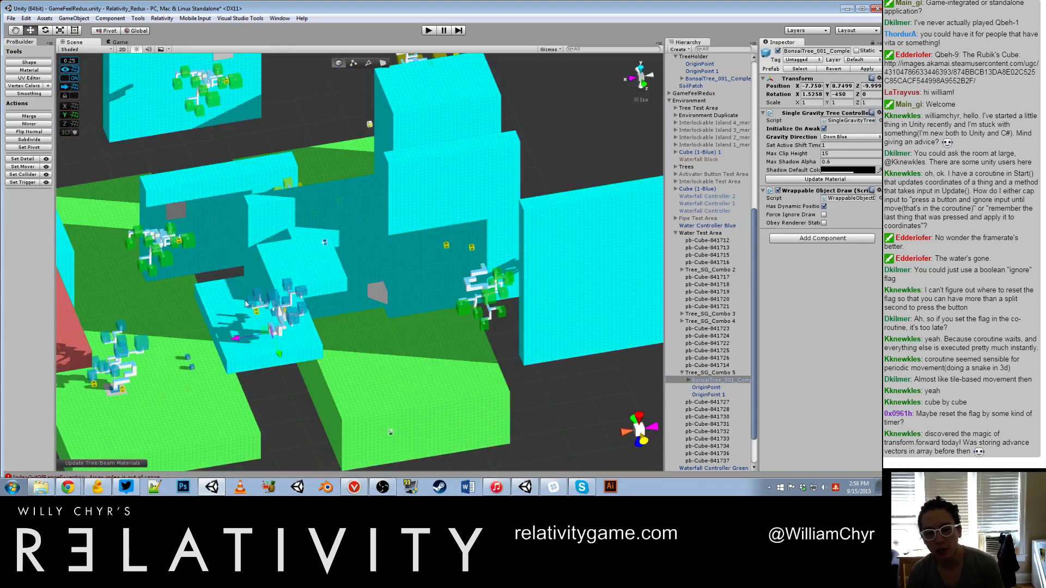
{"action": "left_click_drag", "start_coordinate": [246, 304], "coordinate": [351, 121], "text": "alt"}
{"action": "scroll", "coordinate": [350, 122], "scroll_direction": "up", "scroll_amount": 5}
{"action": "middle_click_drag", "start_coordinate": [422, 376], "coordinate": [163, 319]}
{"action": "left_click_drag", "start_coordinate": [163, 318], "coordinate": [298, 282], "text": "alt"}
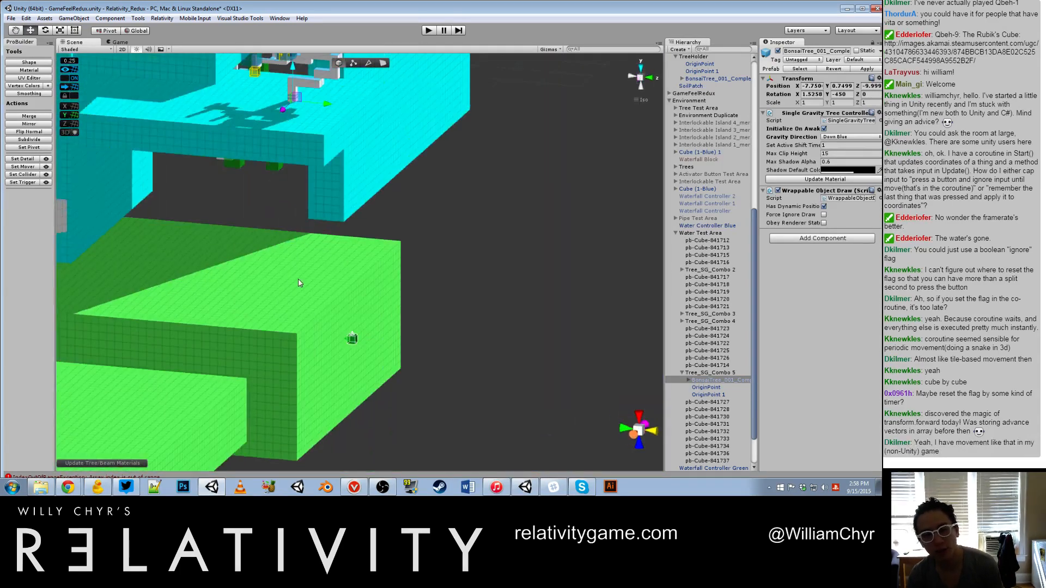
{"action": "scroll", "coordinate": [233, 306], "scroll_direction": "down", "scroll_amount": 10}
{"action": "middle_click_drag", "start_coordinate": [233, 306], "coordinate": [277, 342]}
Step: Lower the bonsai tree in Tree_SG_Combo 5 to a Y position of about 0.25
{"action": "scroll", "coordinate": [277, 342], "scroll_direction": "up", "scroll_amount": 7}
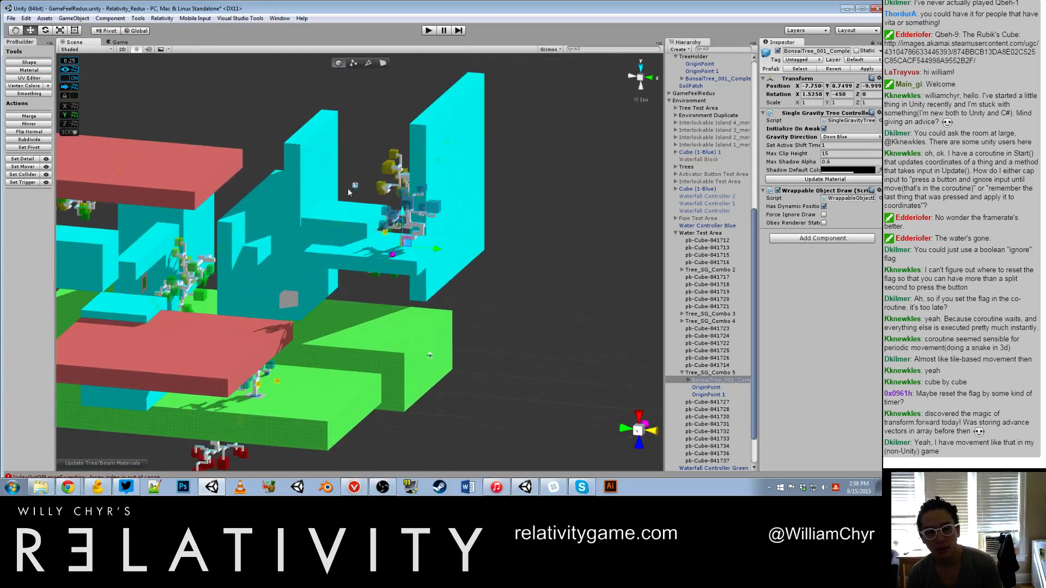
{"action": "left_click_drag", "start_coordinate": [361, 176], "coordinate": [428, 205], "text": "alt"}
{"action": "scroll", "coordinate": [427, 205], "scroll_direction": "up", "scroll_amount": 8}
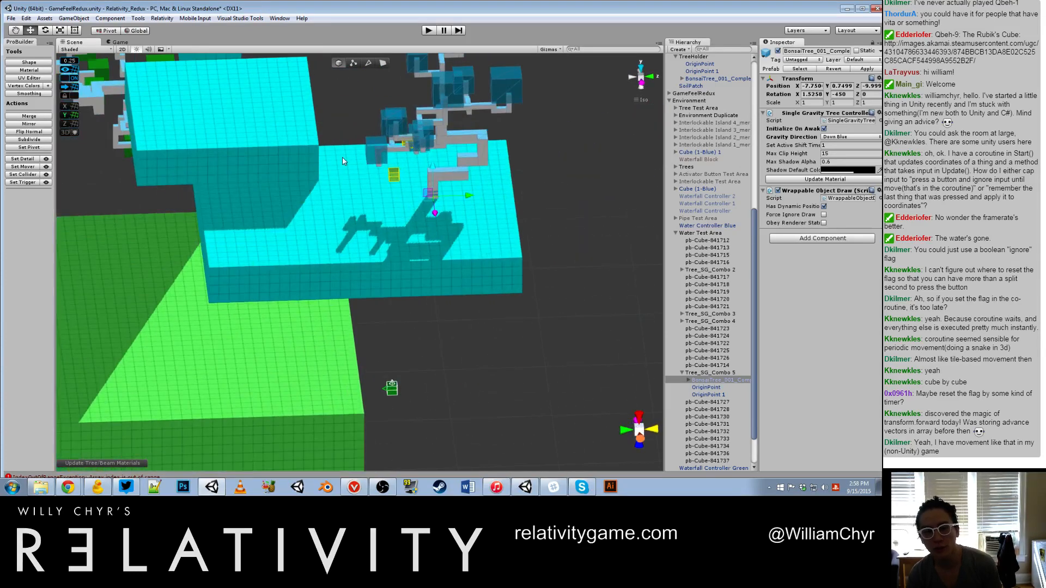
{"action": "scroll", "coordinate": [427, 205], "scroll_direction": "down", "scroll_amount": 7}
{"action": "scroll", "coordinate": [428, 198], "scroll_direction": "up", "scroll_amount": 5}
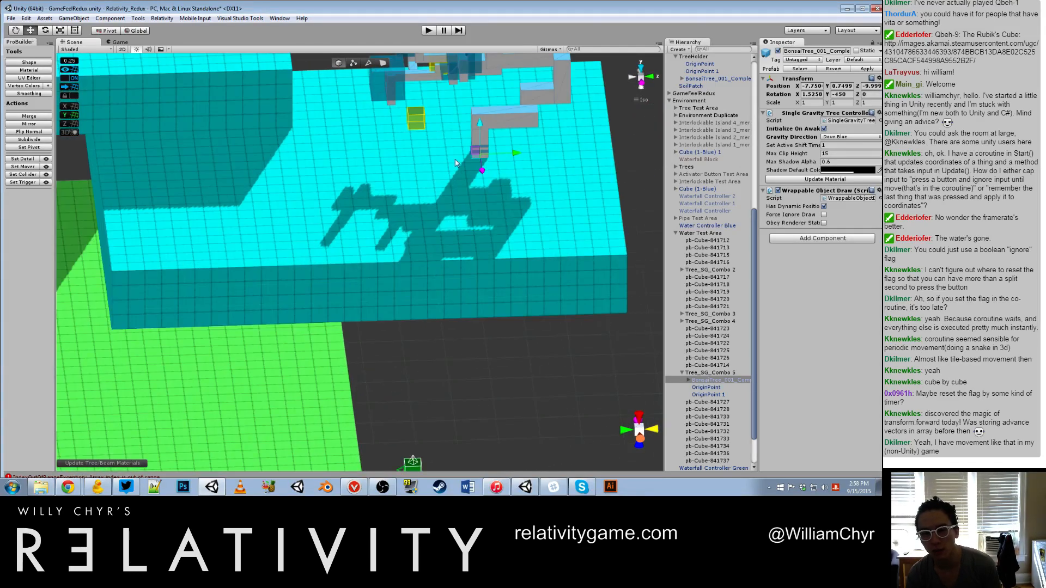
{"action": "mouse_move", "coordinate": [481, 121]}
{"action": "left_mouse_down"}
{"action": "mouse_move", "coordinate": [480, 155]}
{"action": "mouse_move", "coordinate": [483, 125]}
{"action": "left_mouse_up"}
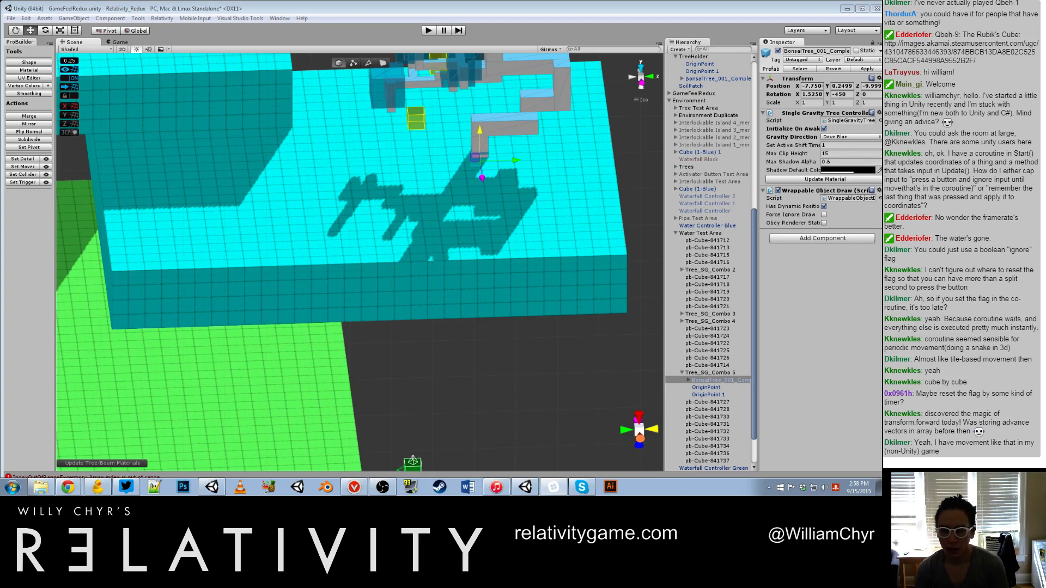
Step: Select the cyan platform block under the bonsai tree and shift it to an X position of 12.75
{"action": "left_click", "coordinate": [476, 259]}
{"action": "left_click_drag", "start_coordinate": [476, 259], "coordinate": [420, 207], "text": "alt"}
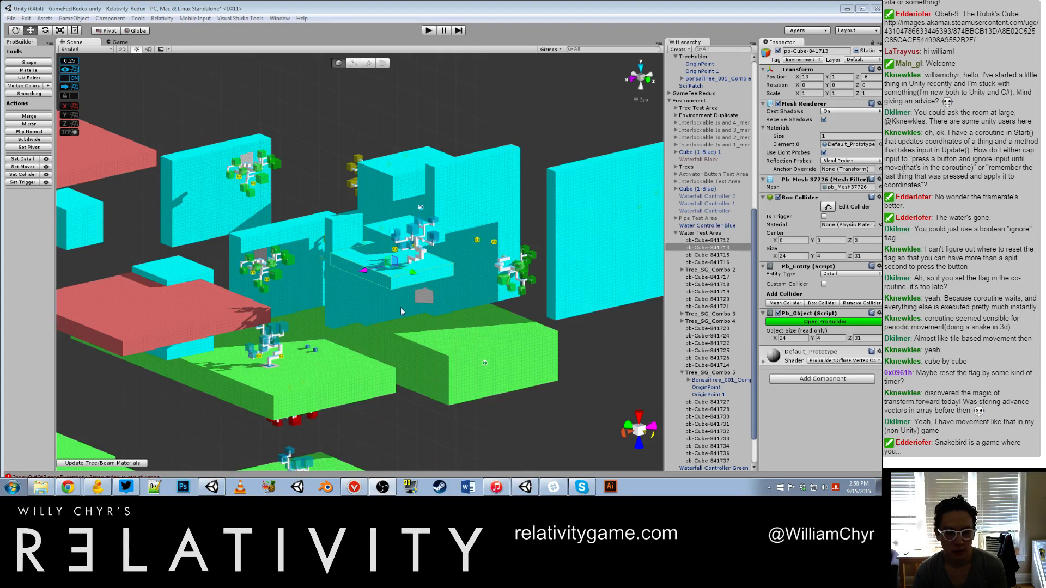
{"action": "left_click", "coordinate": [373, 273]}
{"action": "scroll", "coordinate": [372, 272], "scroll_direction": "up", "scroll_amount": 15}
{"action": "left_click_drag", "start_coordinate": [273, 240], "coordinate": [383, 294], "text": "alt"}
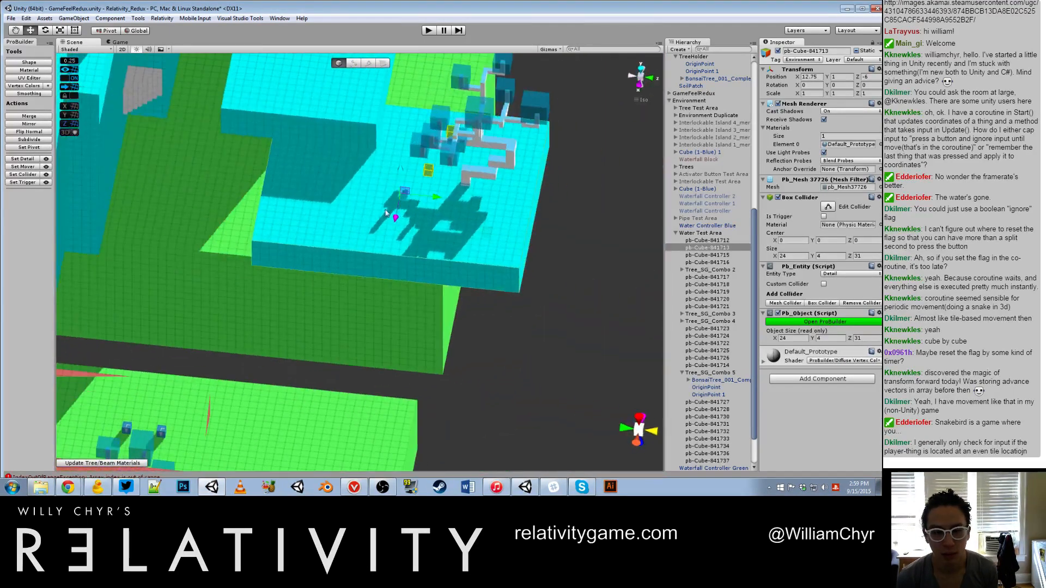
Step: Reselect the bonsai tree on the soil patch beside the red platform and review its gravity tree settings
{"action": "scroll", "coordinate": [386, 213], "scroll_direction": "down", "scroll_amount": 15}
{"action": "left_click_drag", "start_coordinate": [385, 213], "coordinate": [277, 267], "text": "alt"}
{"action": "scroll", "coordinate": [276, 266], "scroll_direction": "up", "scroll_amount": 4}
{"action": "middle_click_drag", "start_coordinate": [277, 266], "coordinate": [393, 253]}
{"action": "scroll", "coordinate": [392, 252], "scroll_direction": "up", "scroll_amount": 10}
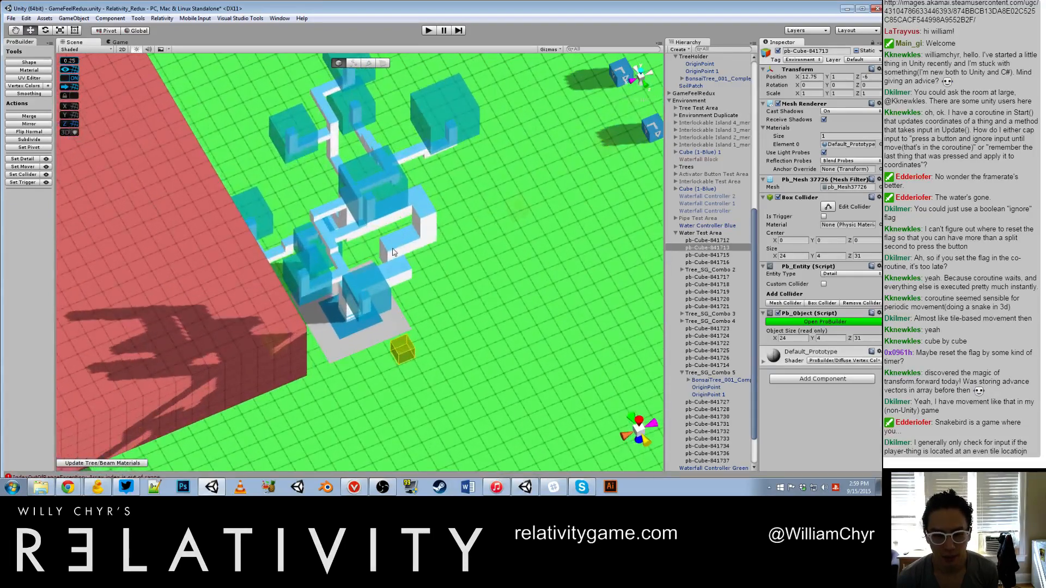
{"action": "left_click", "coordinate": [392, 252]}
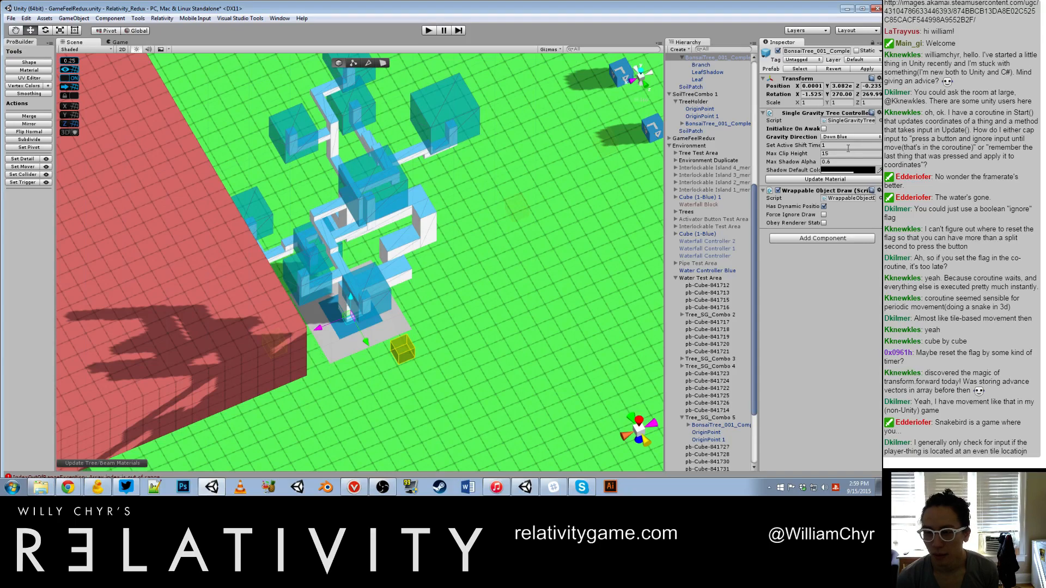
Step: Select the Water Controller Blue cube on the cyan platform and review its Waterfall Controller settings
{"action": "scroll", "coordinate": [644, 178], "scroll_direction": "down", "scroll_amount": 10}
{"action": "middle_click_drag", "start_coordinate": [644, 177], "coordinate": [525, 203]}
{"action": "scroll", "coordinate": [525, 203], "scroll_direction": "up", "scroll_amount": 4}
{"action": "middle_click_drag", "start_coordinate": [648, 146], "coordinate": [561, 191]}
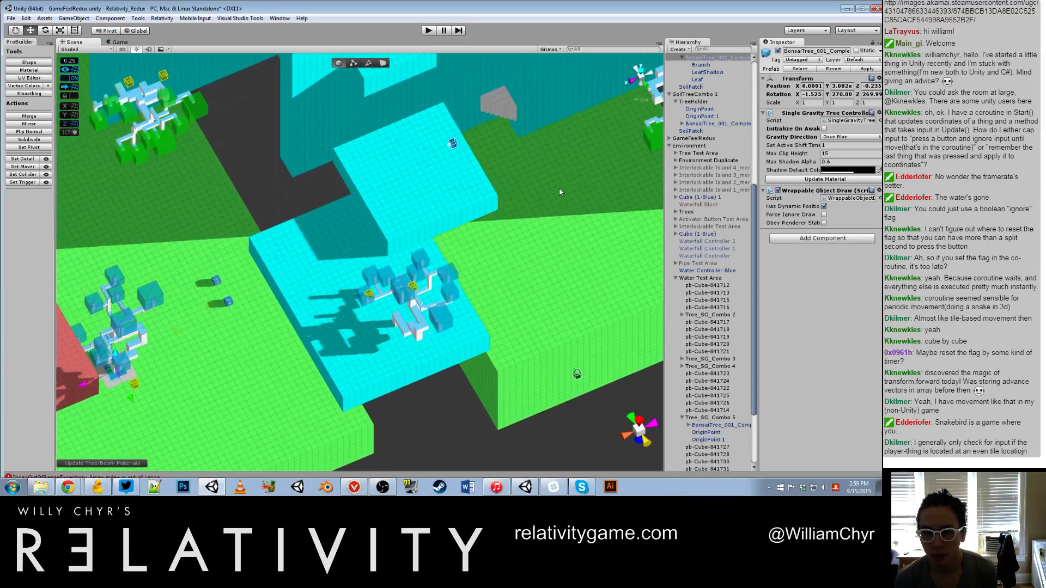
{"action": "scroll", "coordinate": [559, 191], "scroll_direction": "up", "scroll_amount": 5}
{"action": "left_click", "coordinate": [438, 207]}
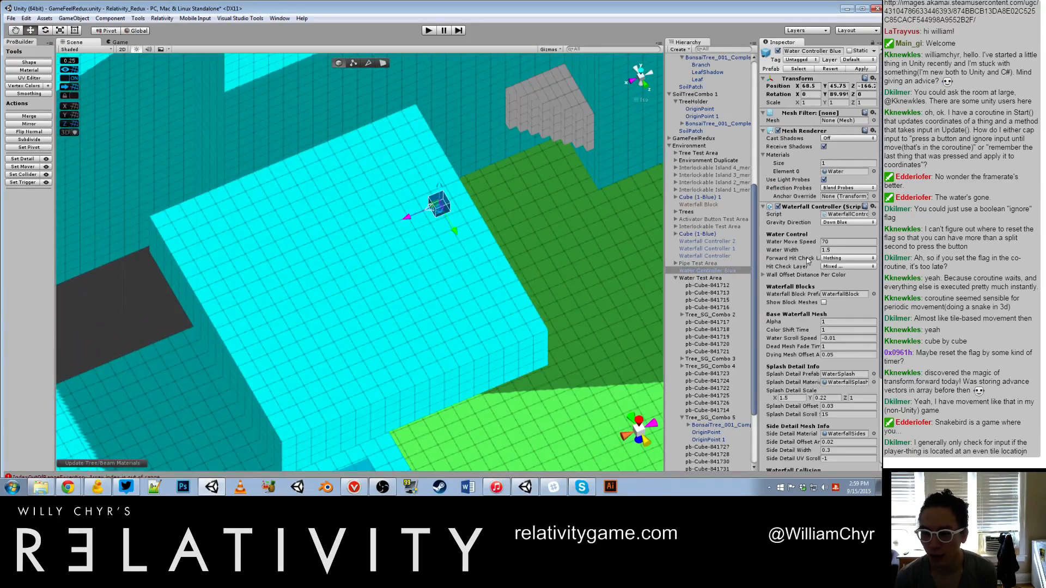
{"action": "scroll", "coordinate": [831, 218], "scroll_direction": "down", "scroll_amount": 4}
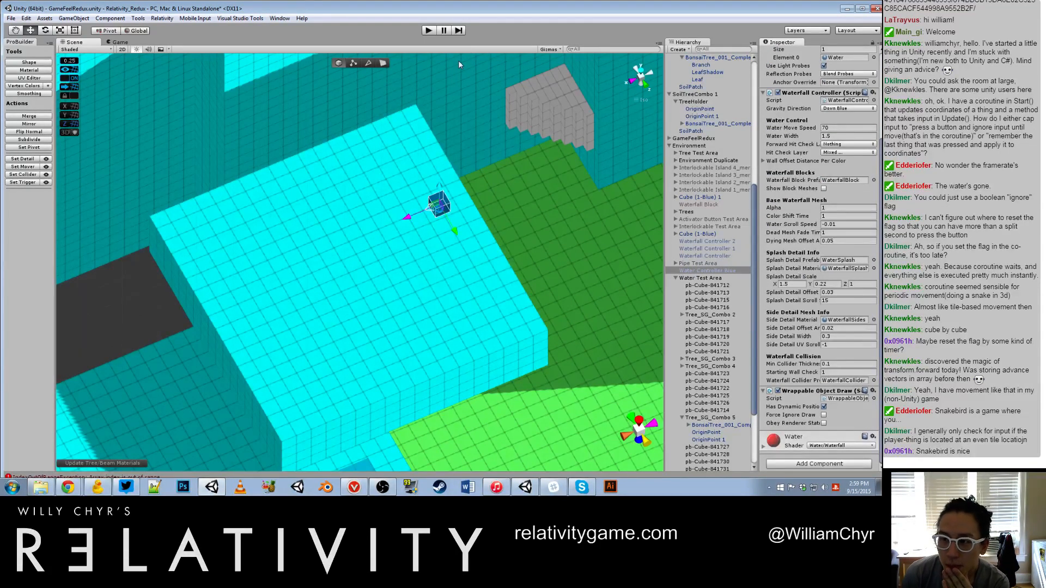
Step: Filter the scene objects by "rigidbody", select RigidbodyController, and clear the filter
{"action": "scroll", "coordinate": [389, 90], "scroll_direction": "down", "scroll_amount": 6}
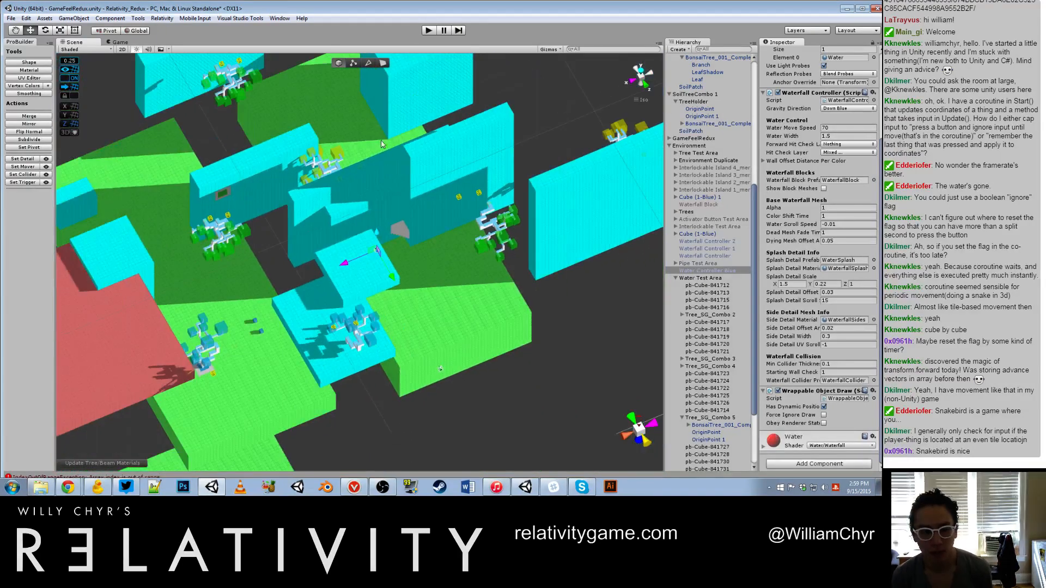
{"action": "type", "text": "f"}
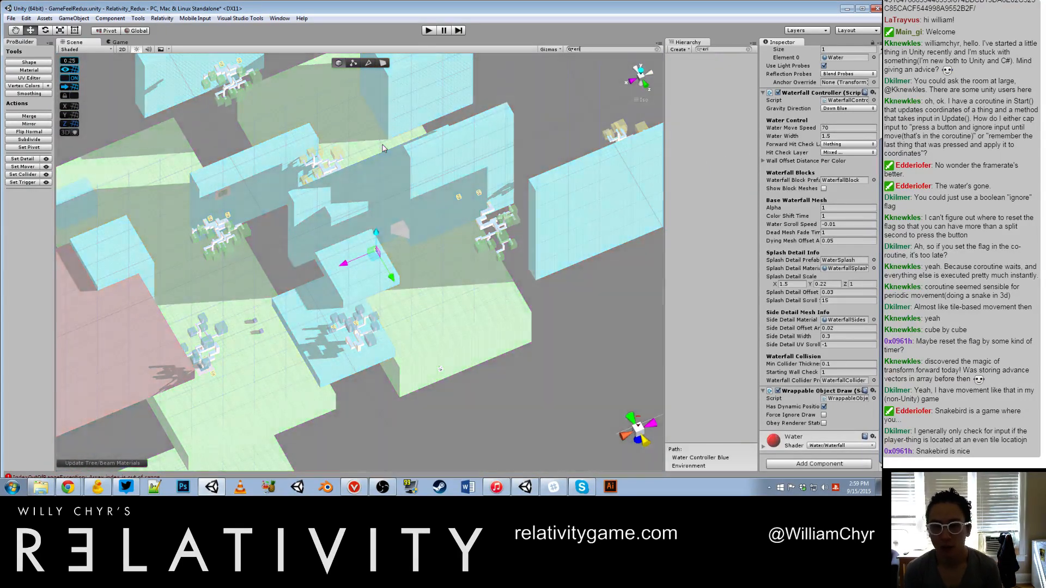
{"action": "key", "text": "BackSpace"}
{"action": "type", "text": "rigidbody"}
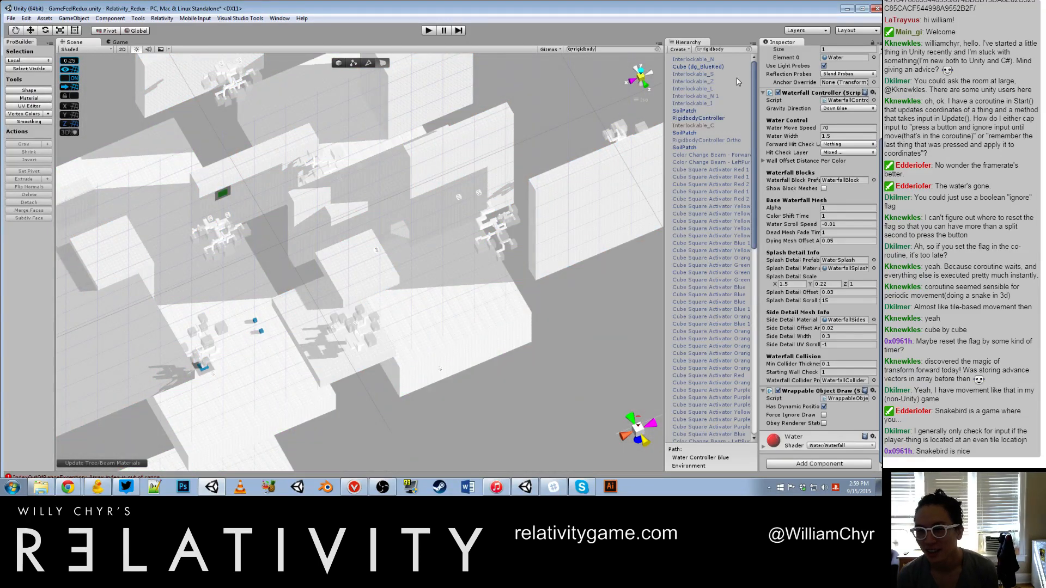
{"action": "left_click", "coordinate": [717, 125]}
{"action": "left_click", "coordinate": [716, 118]}
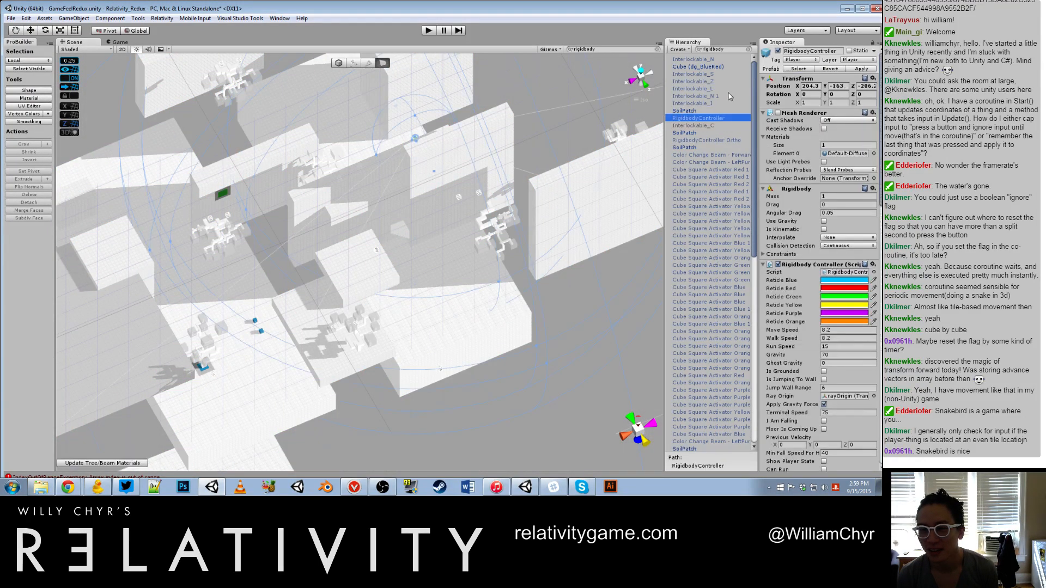
{"action": "right_click", "coordinate": [749, 46]}
{"action": "left_click", "coordinate": [747, 49]}
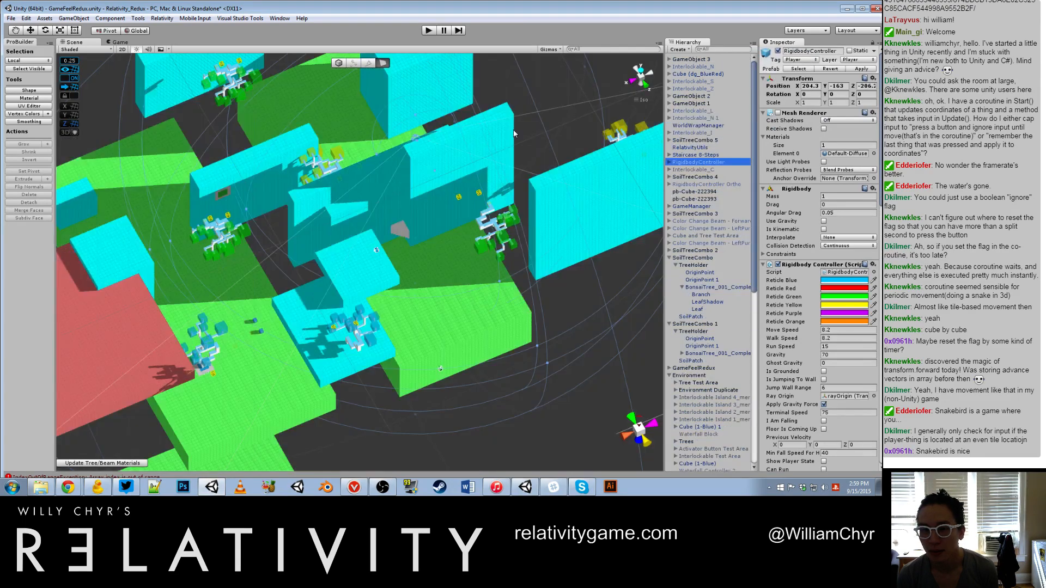
Step: Move RigidbodyController beside the bonsai tree on the cyan platform, to about X 260.2, Y -126, Z -142
{"action": "scroll", "coordinate": [513, 130], "scroll_direction": "down", "scroll_amount": 6}
{"action": "key", "text": "w"}
{"action": "left_click_drag", "start_coordinate": [413, 216], "coordinate": [321, 346]}
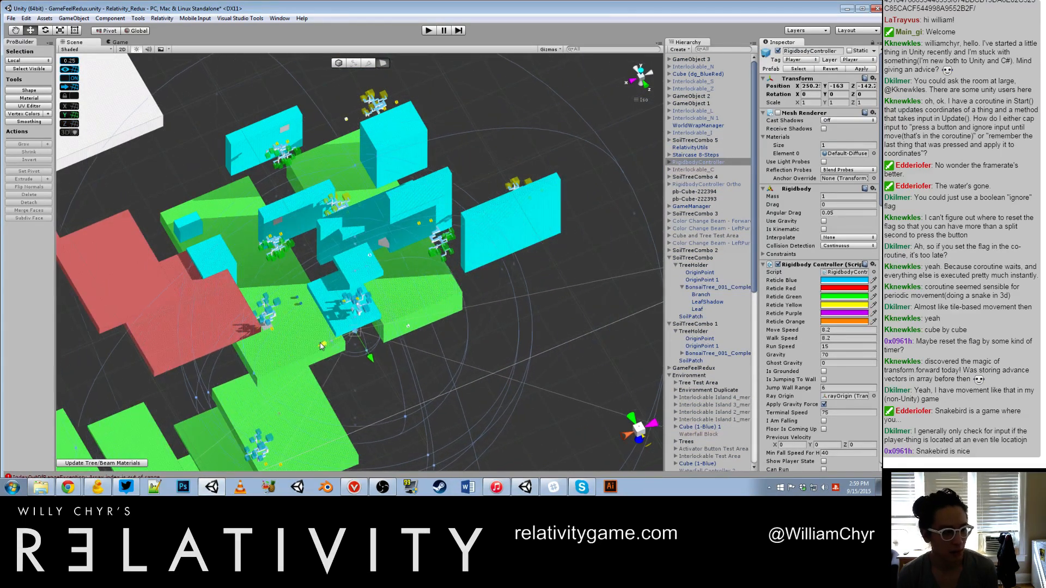
{"action": "scroll", "coordinate": [327, 359], "scroll_direction": "up", "scroll_amount": 5}
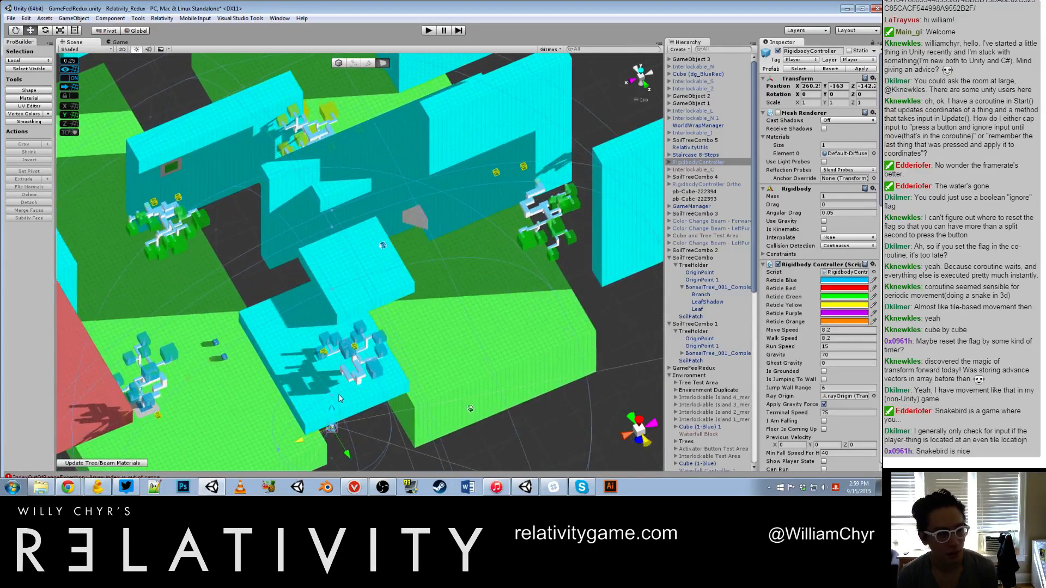
{"action": "left_click_drag", "start_coordinate": [347, 396], "coordinate": [363, 351], "text": "alt"}
{"action": "middle_click_drag", "start_coordinate": [363, 351], "coordinate": [369, 271]}
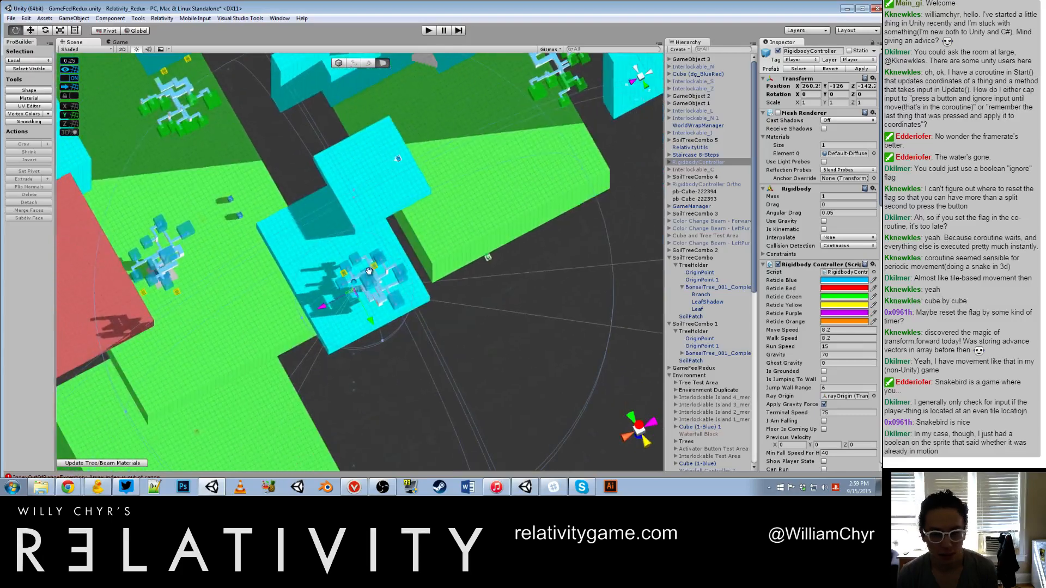
{"action": "scroll", "coordinate": [369, 270], "scroll_direction": "up", "scroll_amount": 6}
{"action": "left_click_drag", "start_coordinate": [357, 322], "coordinate": [365, 288], "text": "alt"}
{"action": "scroll", "coordinate": [366, 288], "scroll_direction": "down", "scroll_amount": 2}
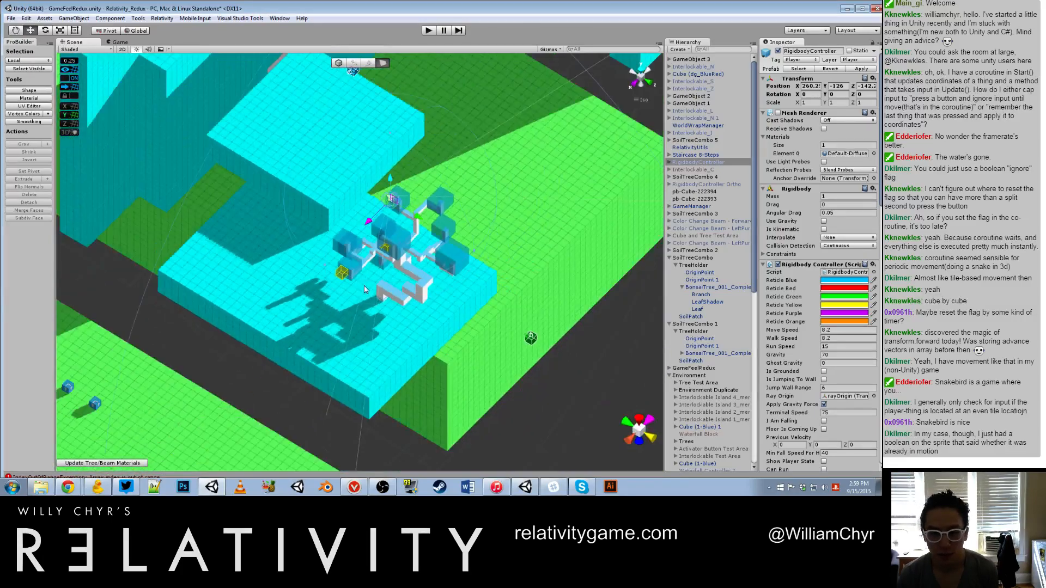
{"action": "scroll", "coordinate": [364, 285], "scroll_direction": "down", "scroll_amount": 1}
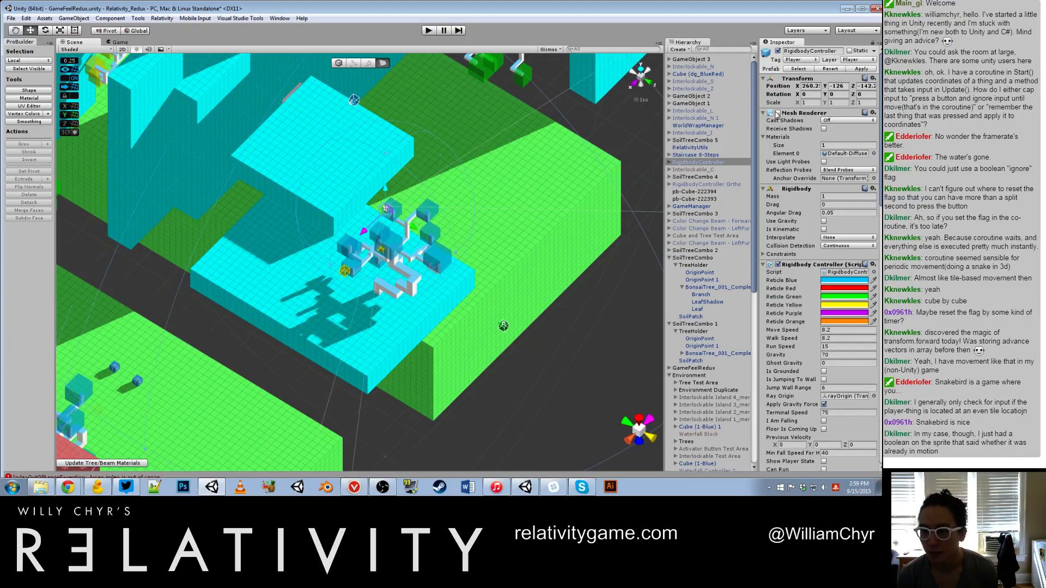
Step: Inspect the rayOrigin and Main Camera children of RigidbodyController, and reselect the parent object
{"action": "left_click", "coordinate": [670, 162]}
{"action": "left_click", "coordinate": [700, 178]}
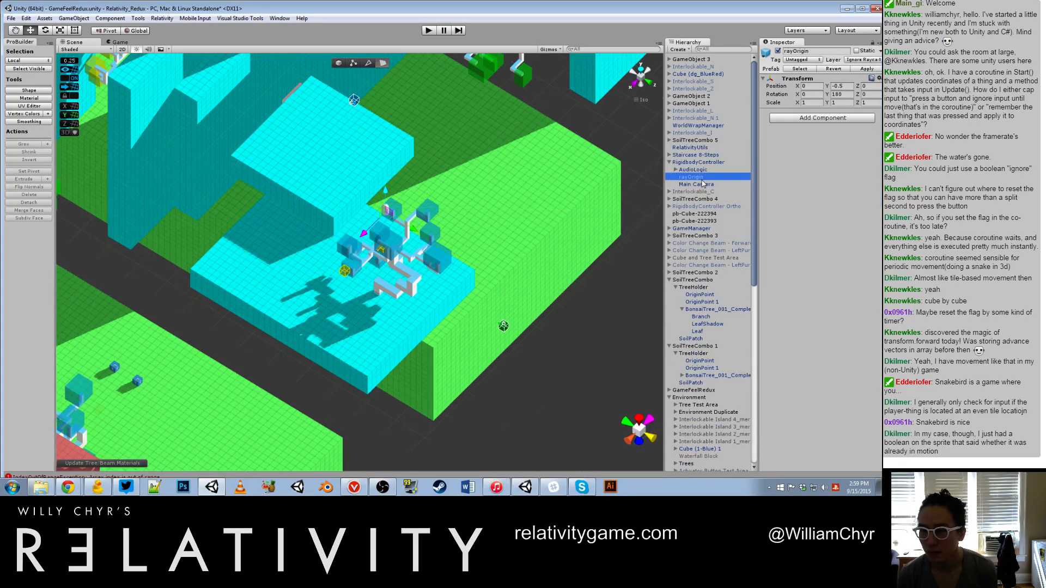
{"action": "left_click", "coordinate": [702, 185]}
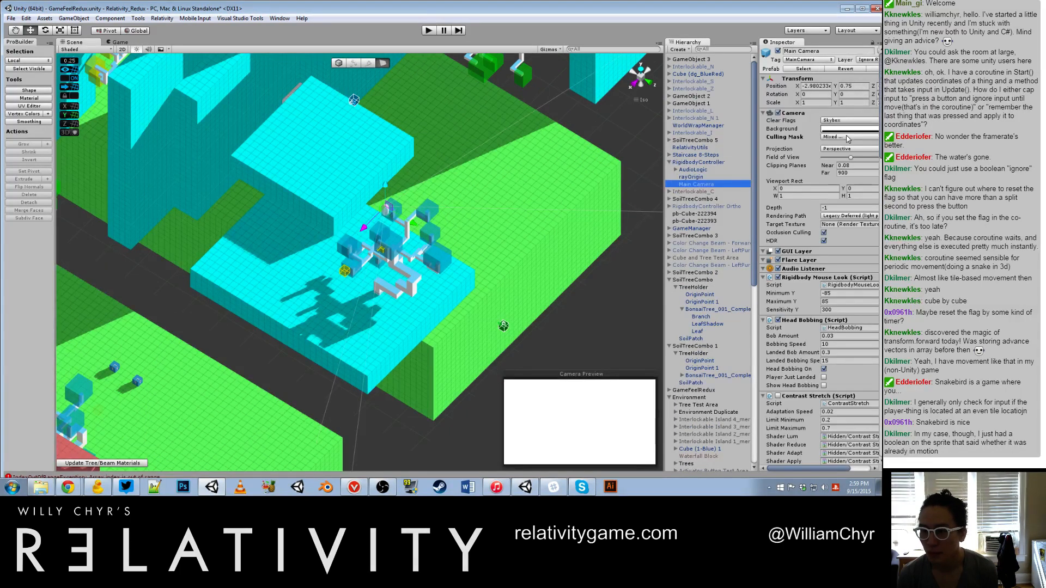
{"action": "left_click", "coordinate": [700, 162]}
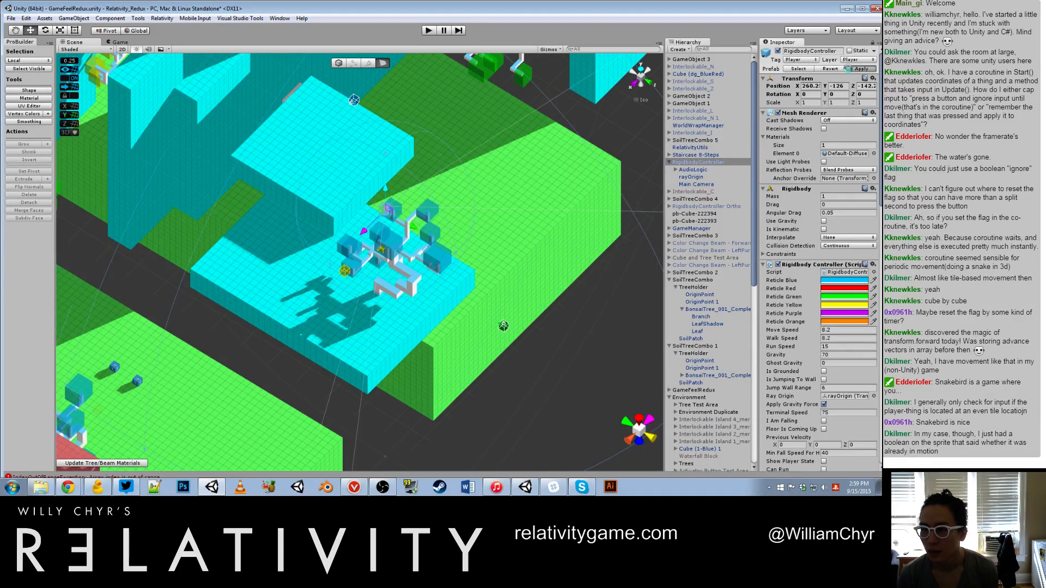
Step: Shift RigidbodyController over the cyan platform to about X 242.2, Z -164, and check its placement from the side
{"action": "left_click_drag", "start_coordinate": [439, 239], "coordinate": [257, 240], "text": "alt"}
{"action": "left_click_drag", "start_coordinate": [206, 282], "coordinate": [233, 277], "text": "alt"}
{"action": "left_click_drag", "start_coordinate": [276, 319], "coordinate": [455, 321], "text": "alt"}
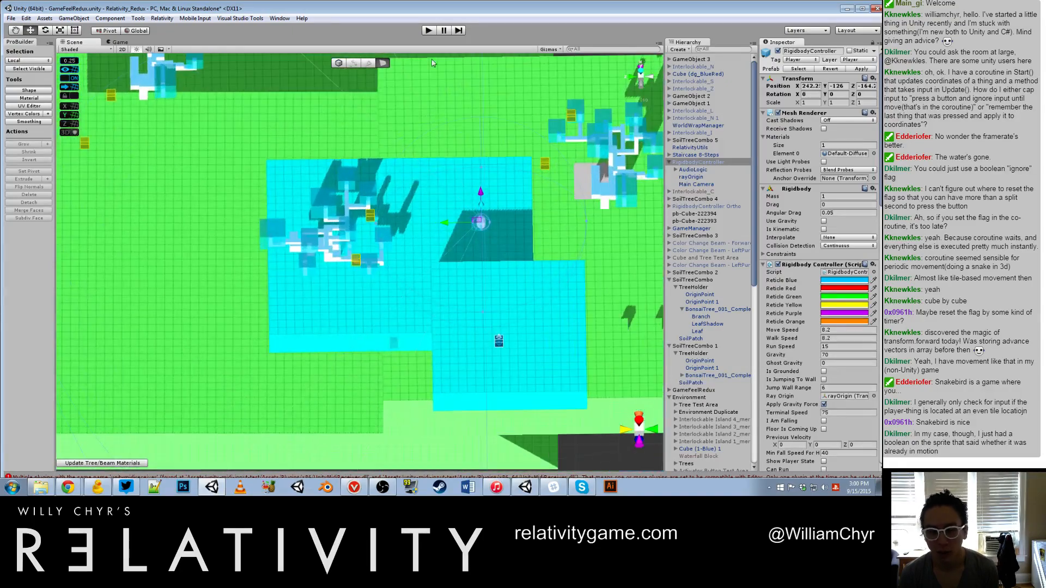
{"action": "left_click_drag", "start_coordinate": [441, 64], "coordinate": [601, 199], "text": "alt"}
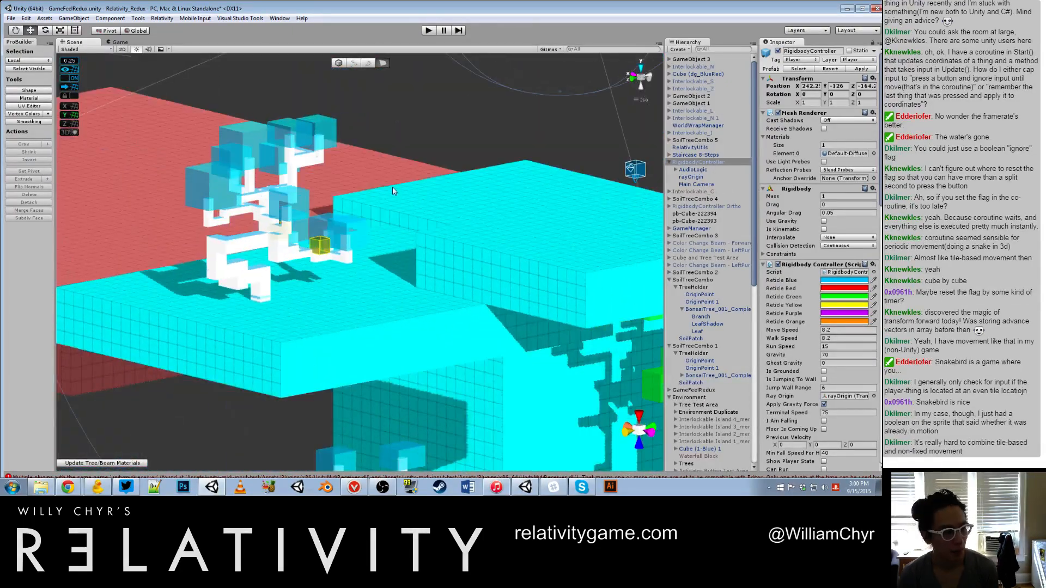
Step: Play-test the scene by running past the tree and jumping between platform surfaces, and pause the game
{"action": "left_click", "coordinate": [429, 29]}
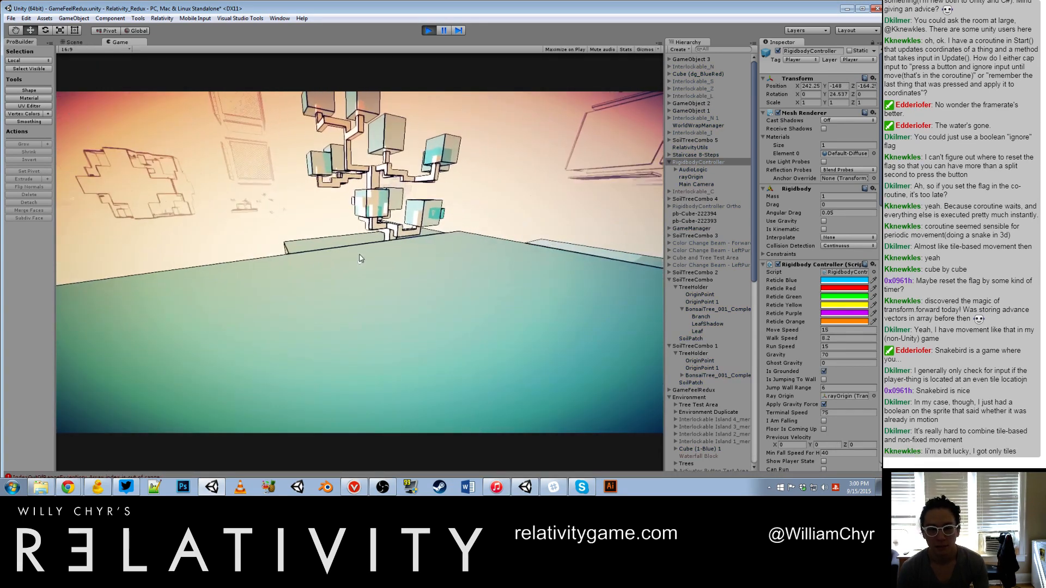
{"action": "key", "text": "shift+w"}
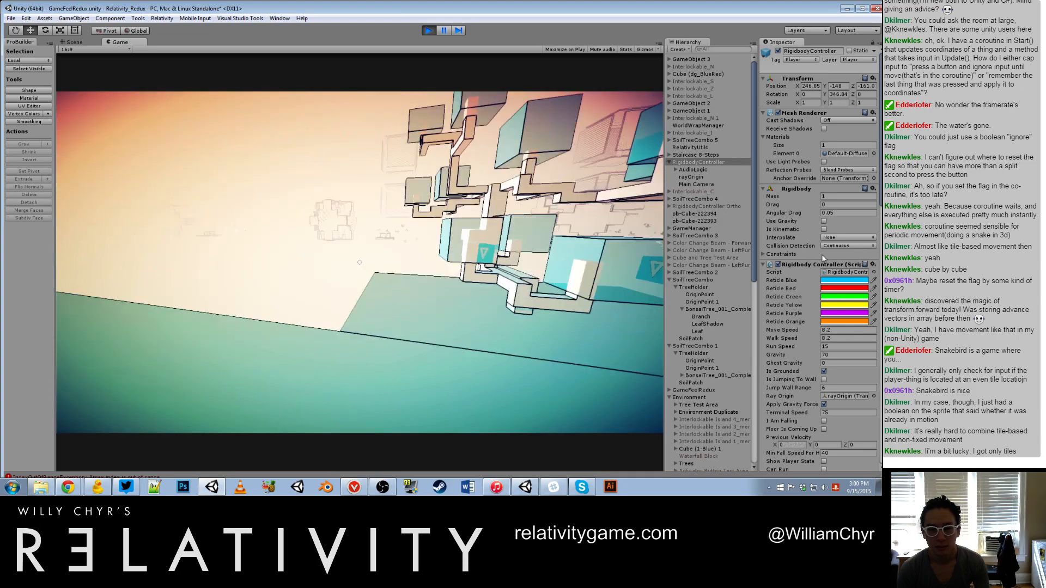
{"action": "key", "text": "d"}
{"action": "key", "text": "w"}
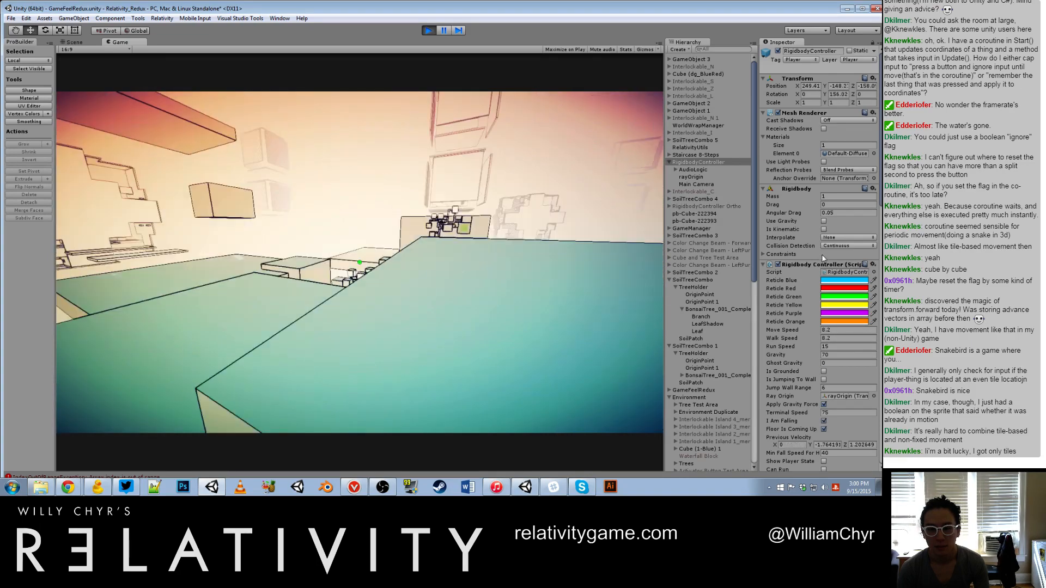
{"action": "key", "text": "space"}
{"action": "key", "text": "space"}
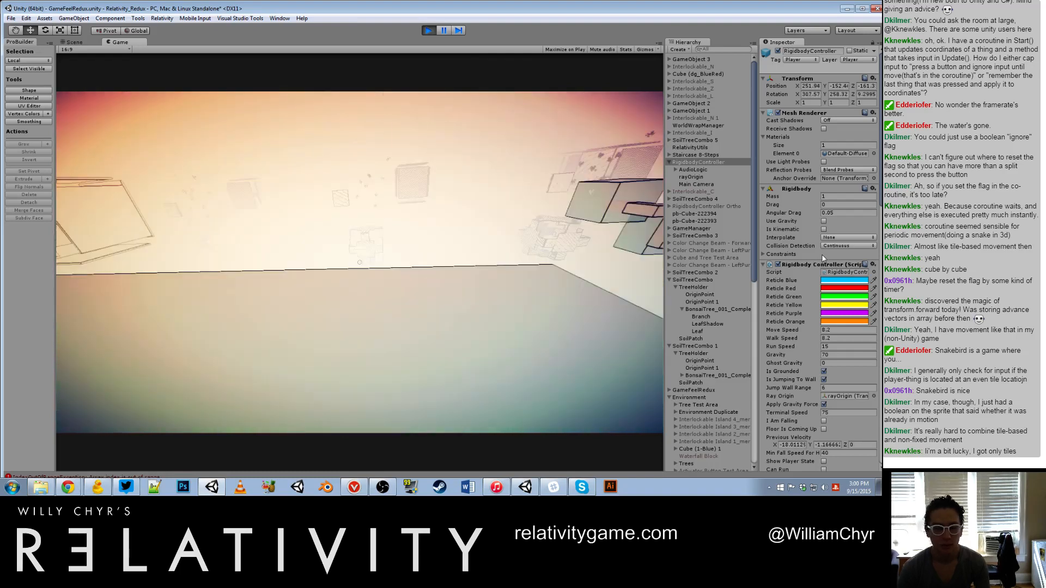
{"action": "key", "text": "Escape"}
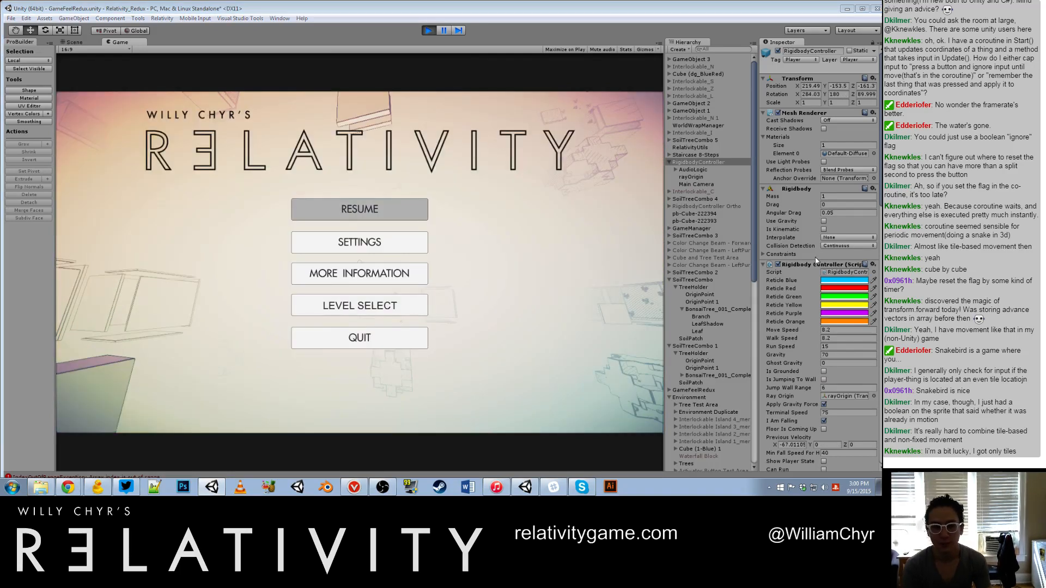
Step: Open the Load Scene dialog
{"action": "key", "text": "ctrl+o"}
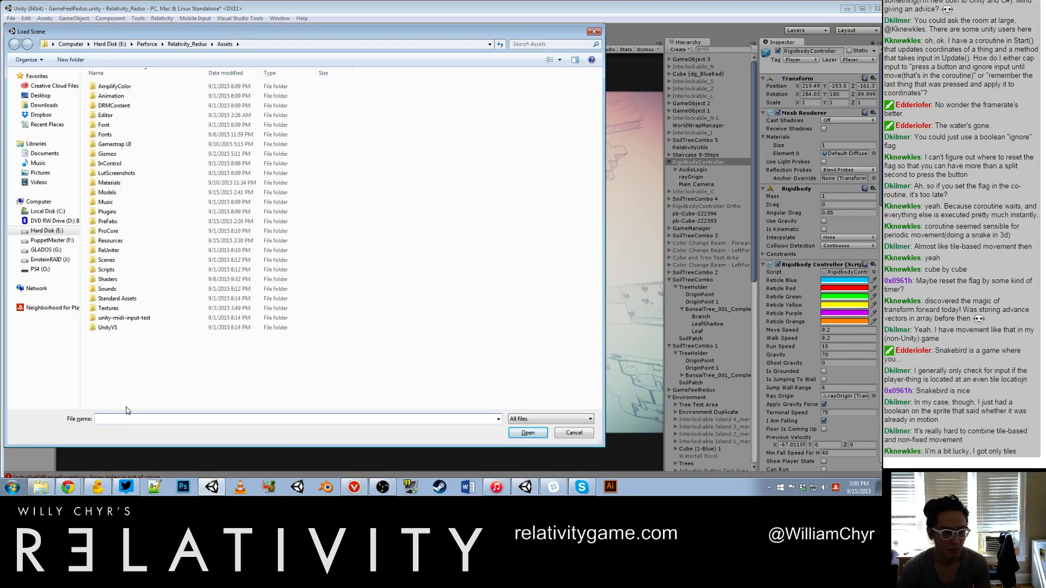
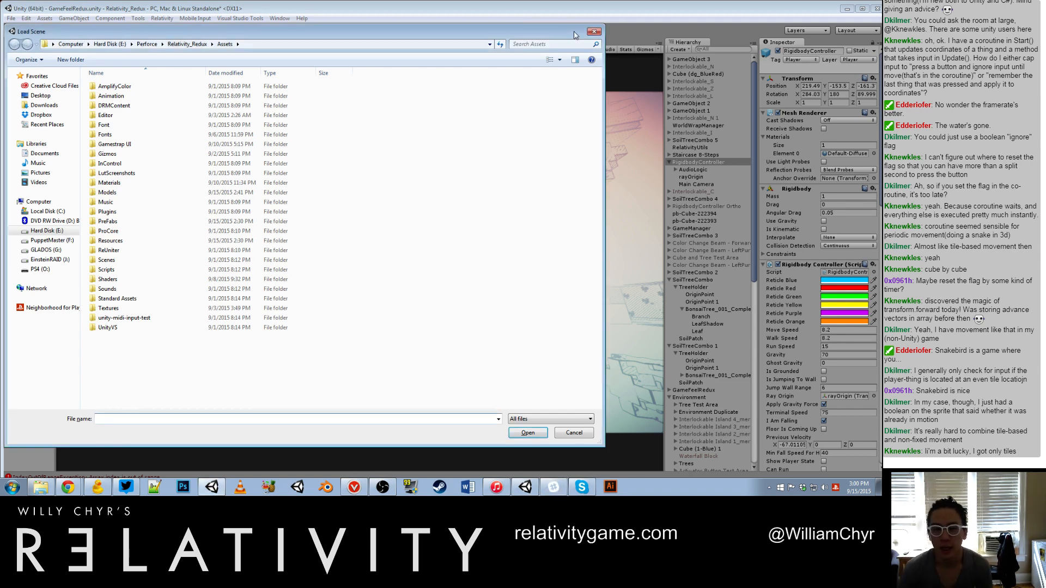
Step: Cancel loading another scene, stop play mode and return to the scene editing view
{"action": "left_click_drag", "start_coordinate": [574, 34], "coordinate": [584, 43]}
{"action": "left_click", "coordinate": [603, 40]}
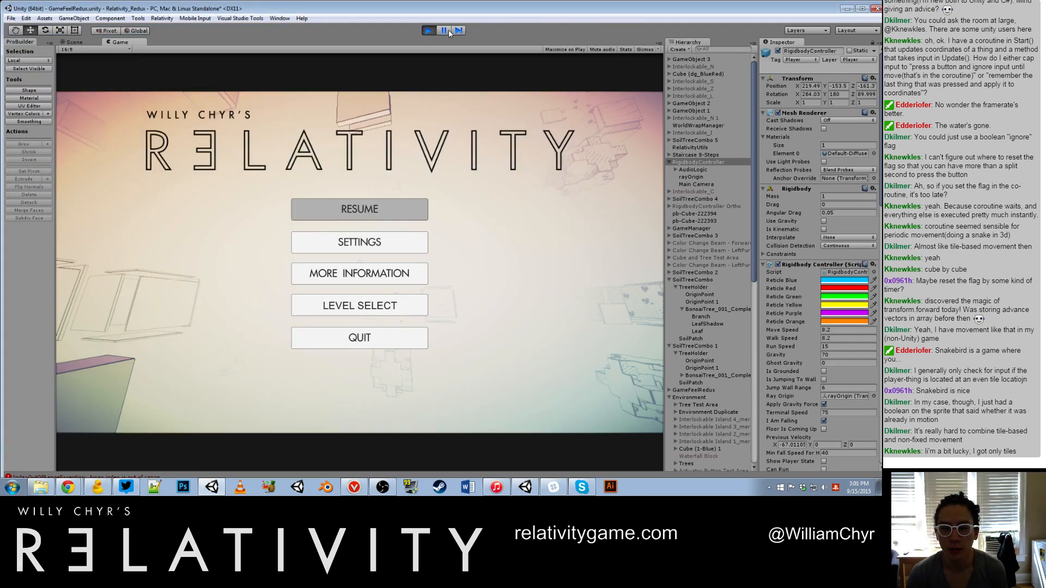
{"action": "left_click", "coordinate": [428, 31]}
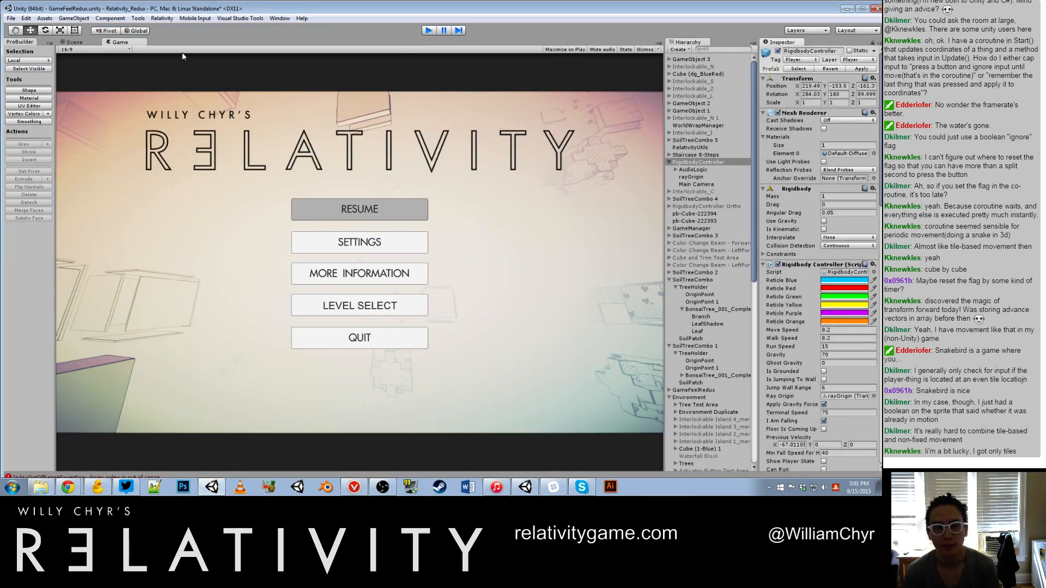
{"action": "left_click", "coordinate": [68, 43]}
{"action": "scroll", "coordinate": [354, 220], "scroll_direction": "down", "scroll_amount": 10}
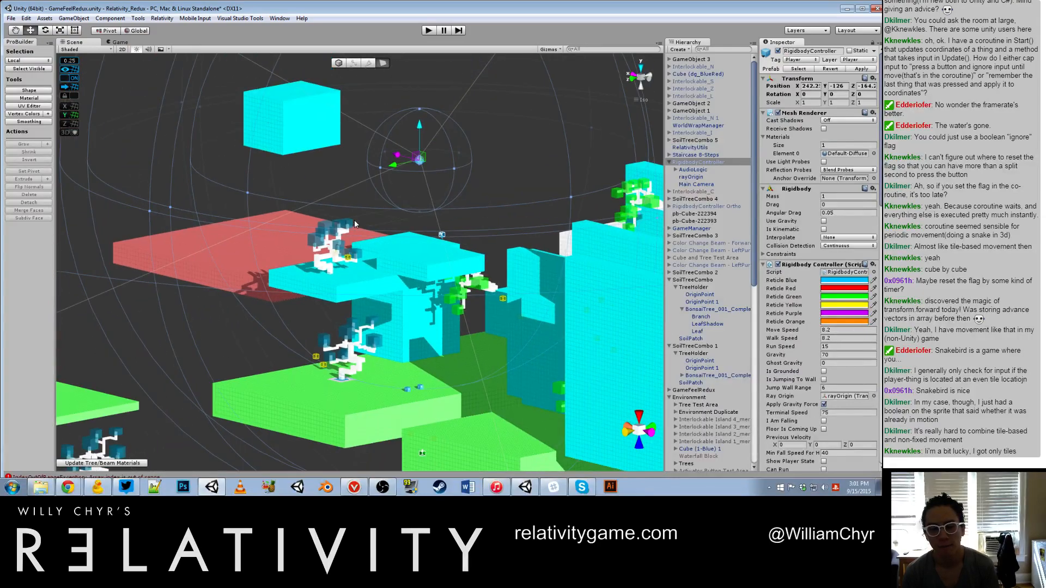
Step: Look over the green and yellow trees around the cyan walls and green platforms from several angles
{"action": "left_click_drag", "start_coordinate": [354, 221], "coordinate": [544, 267], "text": "alt"}
{"action": "middle_click_drag", "start_coordinate": [349, 71], "coordinate": [429, 209]}
{"action": "scroll", "coordinate": [429, 210], "scroll_direction": "up", "scroll_amount": 8}
{"action": "scroll", "coordinate": [429, 209], "scroll_direction": "up", "scroll_amount": 10}
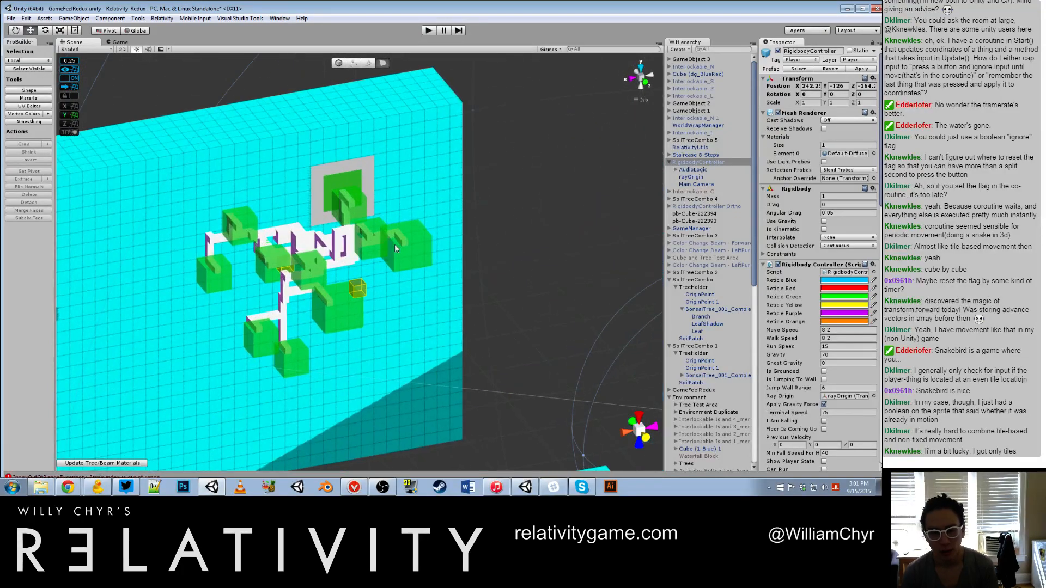
{"action": "left_click_drag", "start_coordinate": [394, 244], "coordinate": [397, 409], "text": "alt"}
{"action": "scroll", "coordinate": [397, 409], "scroll_direction": "down", "scroll_amount": 5}
{"action": "middle_click_drag", "start_coordinate": [285, 216], "coordinate": [434, 353]}
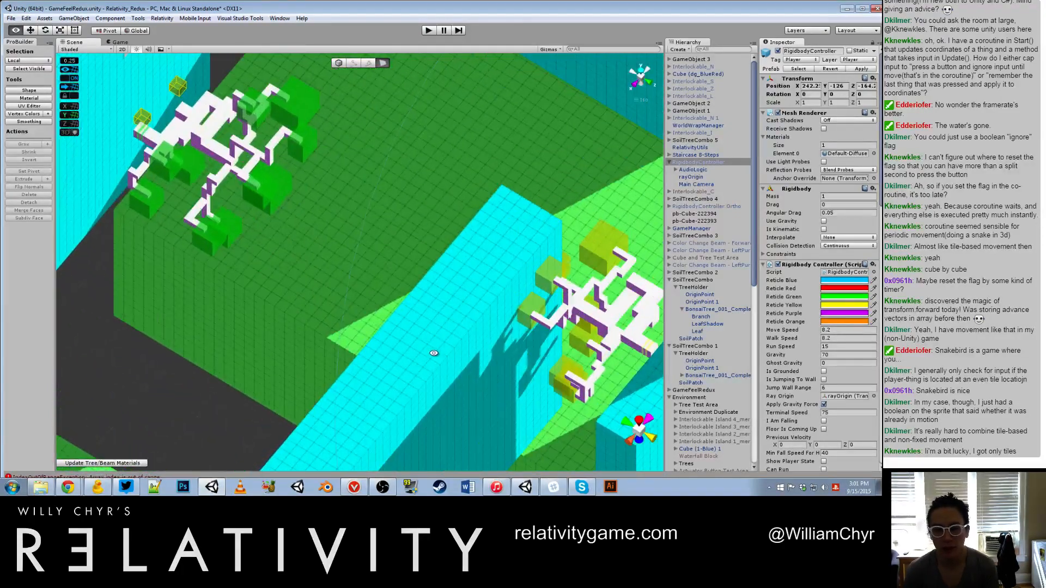
{"action": "left_click_drag", "start_coordinate": [434, 352], "coordinate": [541, 343], "text": "alt"}
Step: Move the yellow bonsai tree of SoilTreeCombo 3 onto its soil patch, at about X -0.25, Y 1.5, Z -0.25
{"action": "scroll", "coordinate": [542, 343], "scroll_direction": "up", "scroll_amount": 3}
{"action": "left_click", "coordinate": [334, 319]}
{"action": "left_click_drag", "start_coordinate": [334, 318], "coordinate": [423, 296], "text": "alt"}
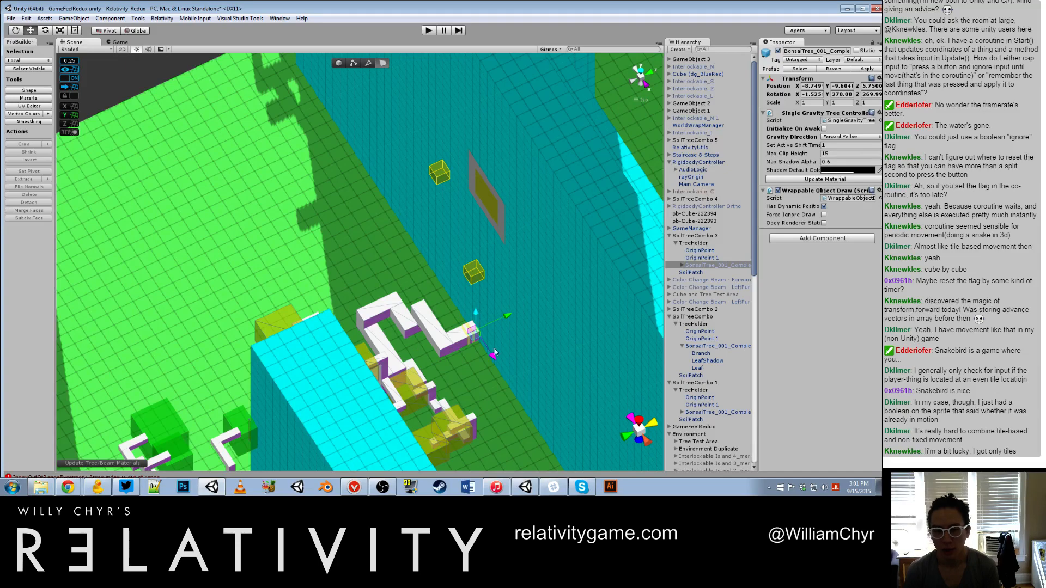
{"action": "left_click_drag", "start_coordinate": [494, 353], "coordinate": [436, 270], "text": "alt"}
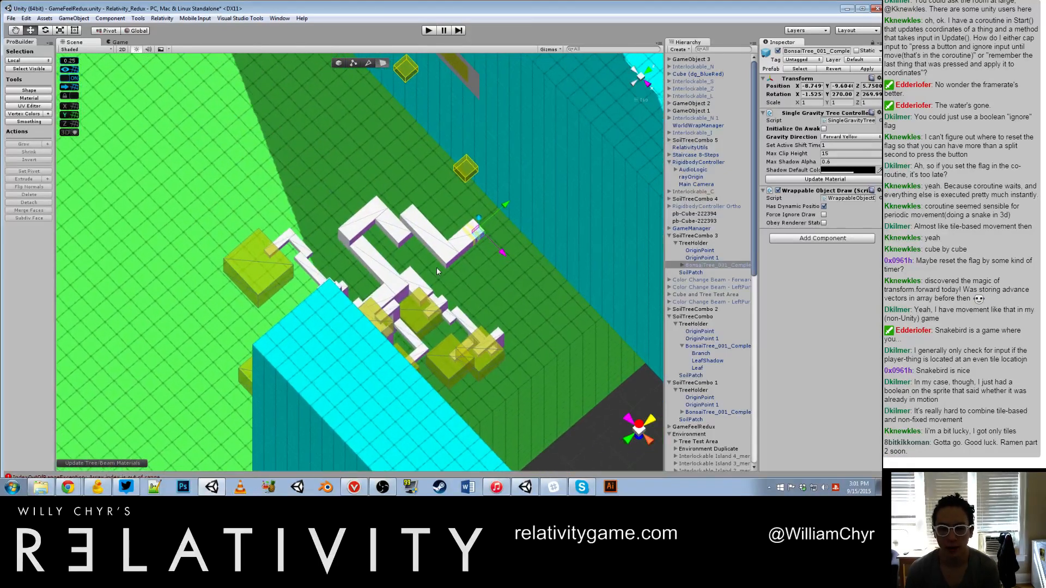
{"action": "scroll", "coordinate": [437, 268], "scroll_direction": "down", "scroll_amount": 5}
{"action": "left_click_drag", "start_coordinate": [479, 213], "coordinate": [548, 166]}
{"action": "left_click_drag", "start_coordinate": [542, 207], "coordinate": [462, 112]}
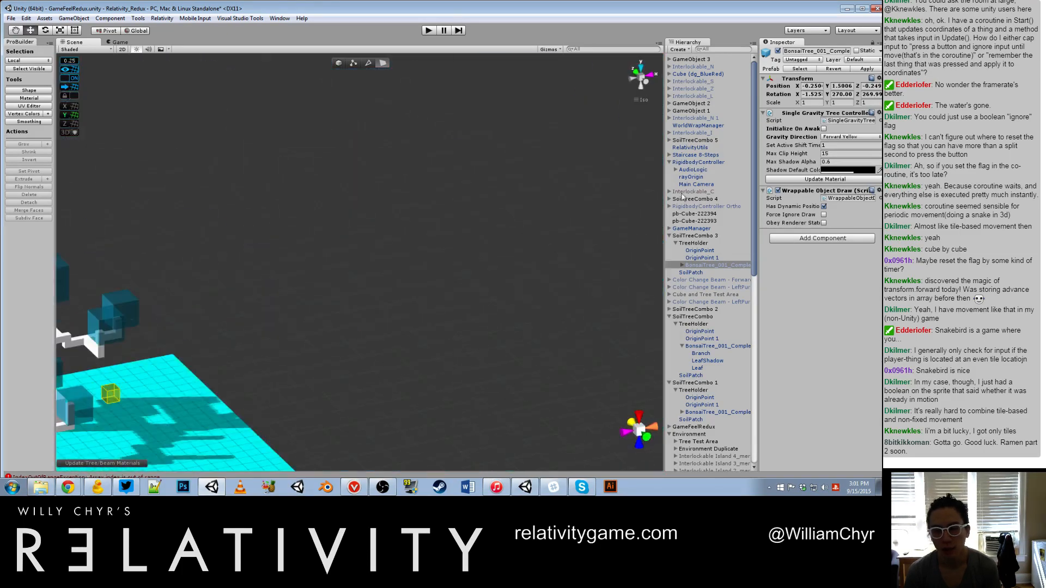
Step: Frame the moved yellow tree and inspect its SoilPatch and its Branch, LeafShadow and Leaf children
{"action": "double_click", "coordinate": [714, 264]}
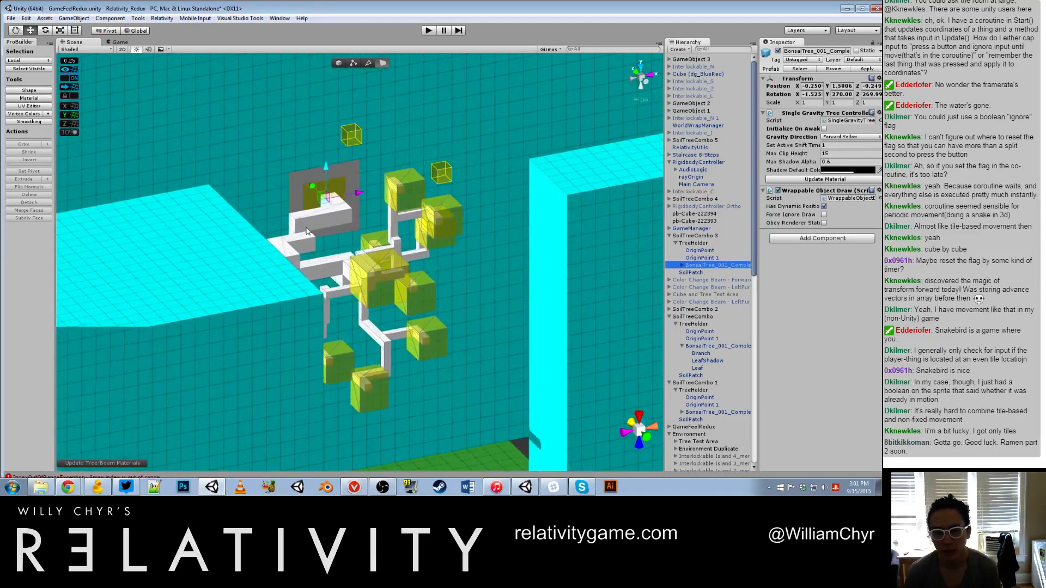
{"action": "left_click", "coordinate": [339, 212]}
{"action": "left_click", "coordinate": [339, 212]}
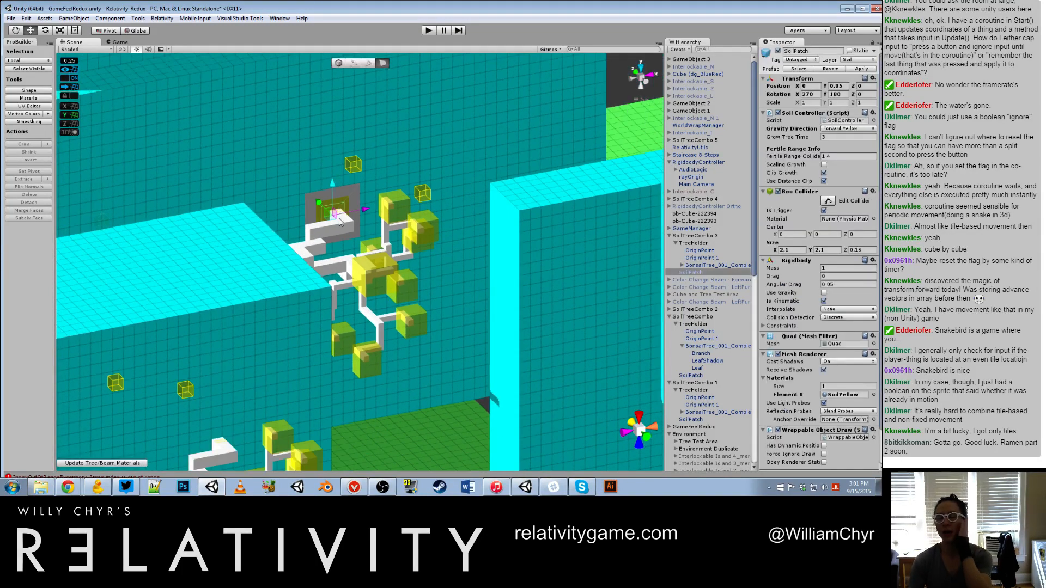
{"action": "key", "text": "f"}
{"action": "left_click", "coordinate": [690, 265]}
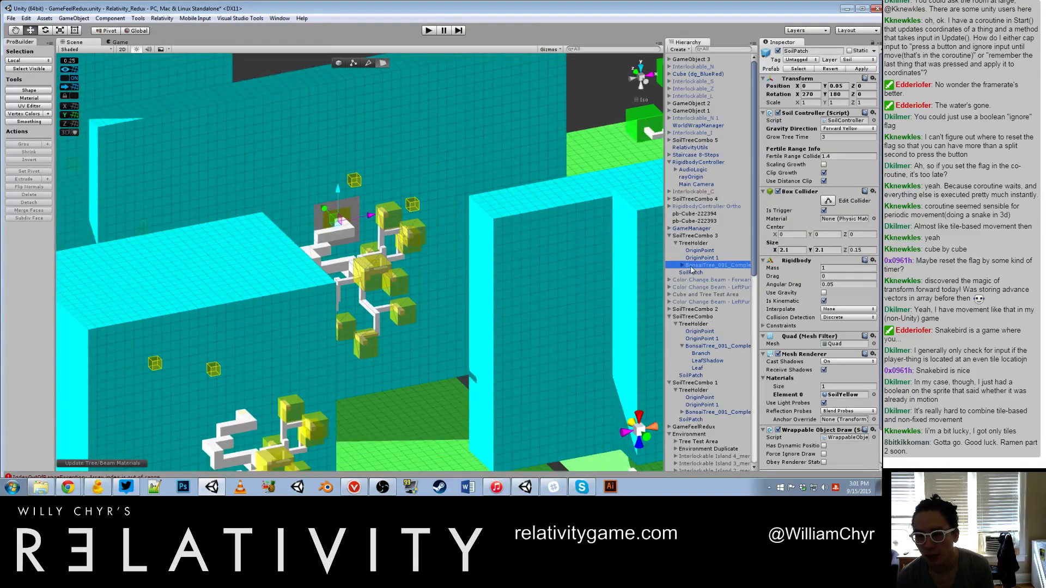
{"action": "left_click", "coordinate": [682, 265]}
{"action": "left_click", "coordinate": [708, 273]}
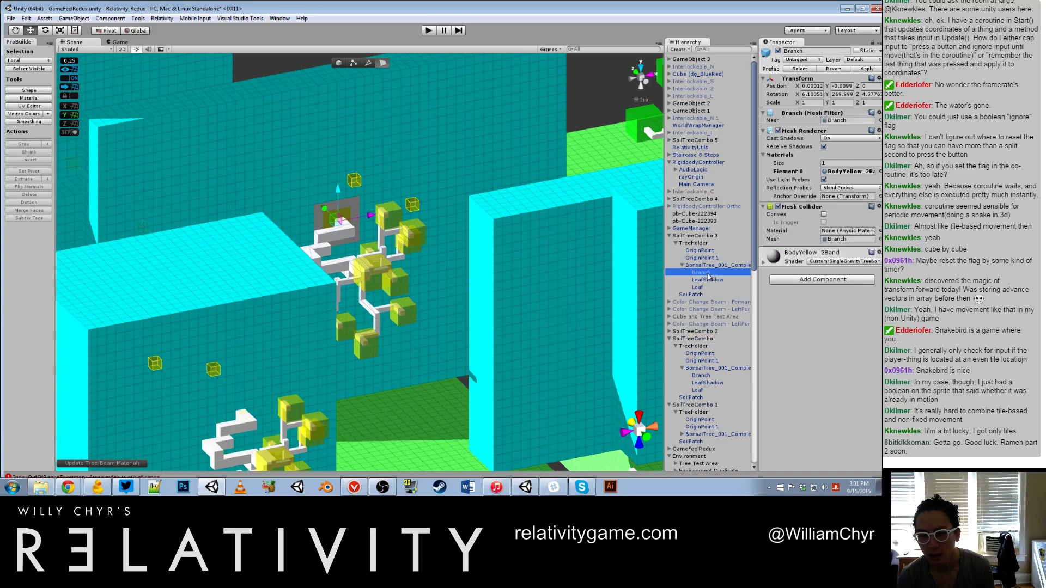
{"action": "left_click", "coordinate": [707, 279]}
{"action": "left_click", "coordinate": [704, 287]}
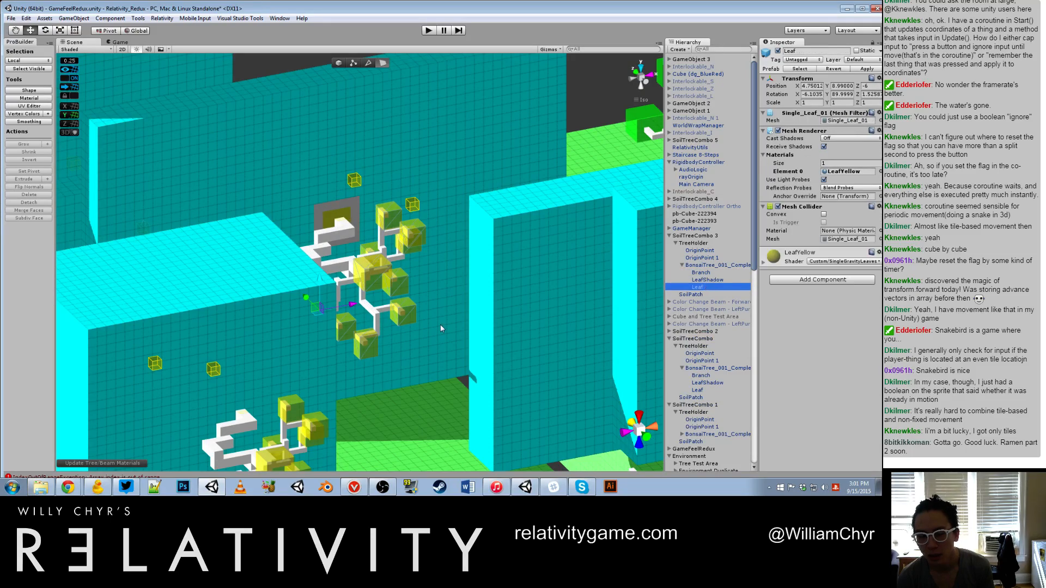
Step: Examine the yellow tree's branches against the cyan wall up close and compare with the surrounding platforms
{"action": "left_click_drag", "start_coordinate": [440, 324], "coordinate": [484, 287], "text": "alt"}
{"action": "scroll", "coordinate": [370, 254], "scroll_direction": "up", "scroll_amount": 5}
{"action": "scroll", "coordinate": [371, 254], "scroll_direction": "up", "scroll_amount": 4}
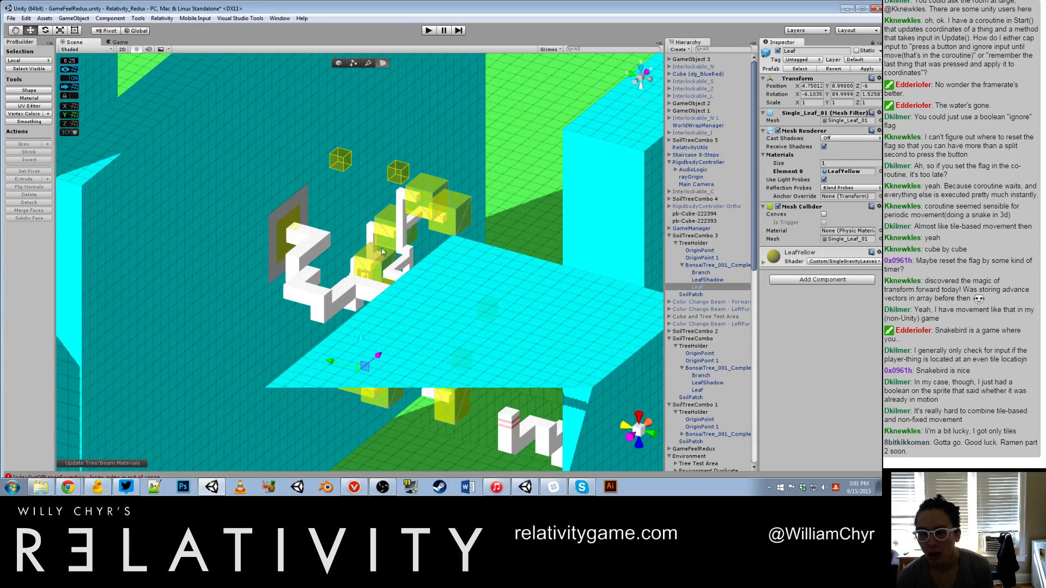
{"action": "scroll", "coordinate": [383, 248], "scroll_direction": "down", "scroll_amount": 10}
{"action": "scroll", "coordinate": [418, 183], "scroll_direction": "up", "scroll_amount": 4}
{"action": "middle_click_drag", "start_coordinate": [341, 150], "coordinate": [341, 151]}
{"action": "scroll", "coordinate": [341, 151], "scroll_direction": "down", "scroll_amount": 5}
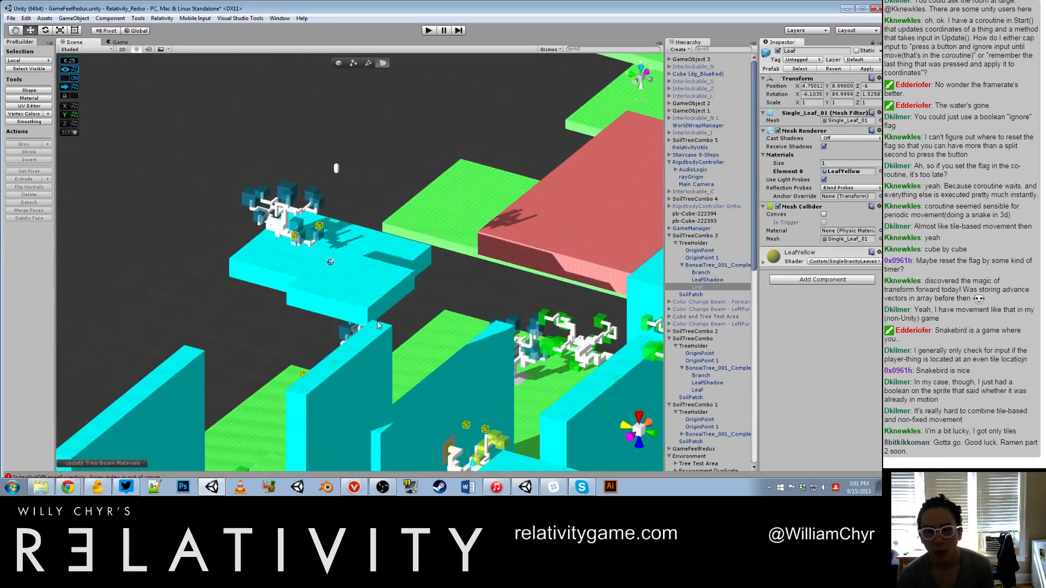
Step: Select the blue bonsai tree on the raised cyan platform and inspect its Branch and LeafShadow children under Tree_SG_Combo 5
{"action": "left_click", "coordinate": [279, 201]}
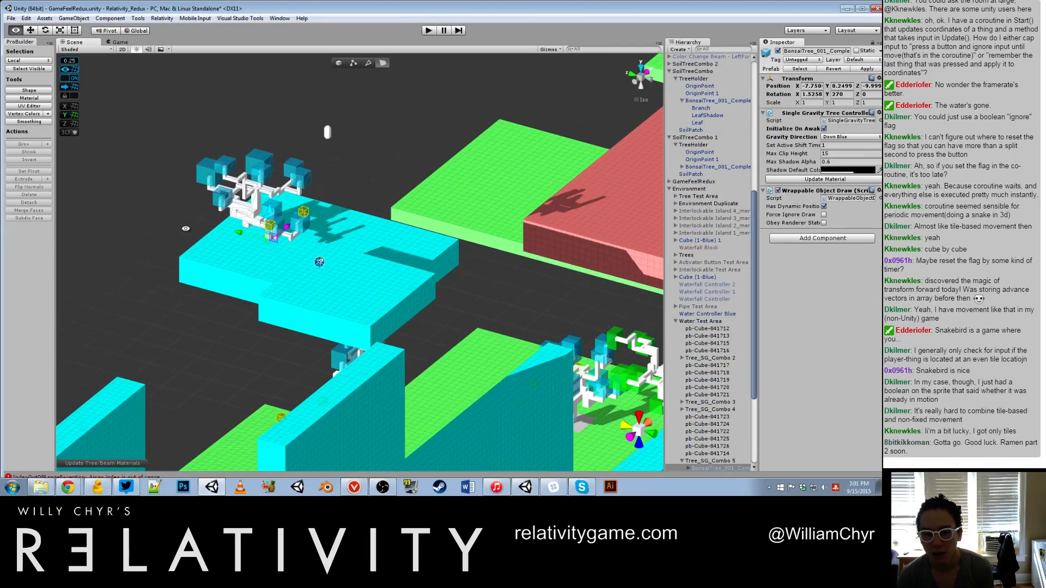
{"action": "scroll", "coordinate": [279, 200], "scroll_direction": "up", "scroll_amount": 3}
{"action": "scroll", "coordinate": [701, 410], "scroll_direction": "down", "scroll_amount": 6}
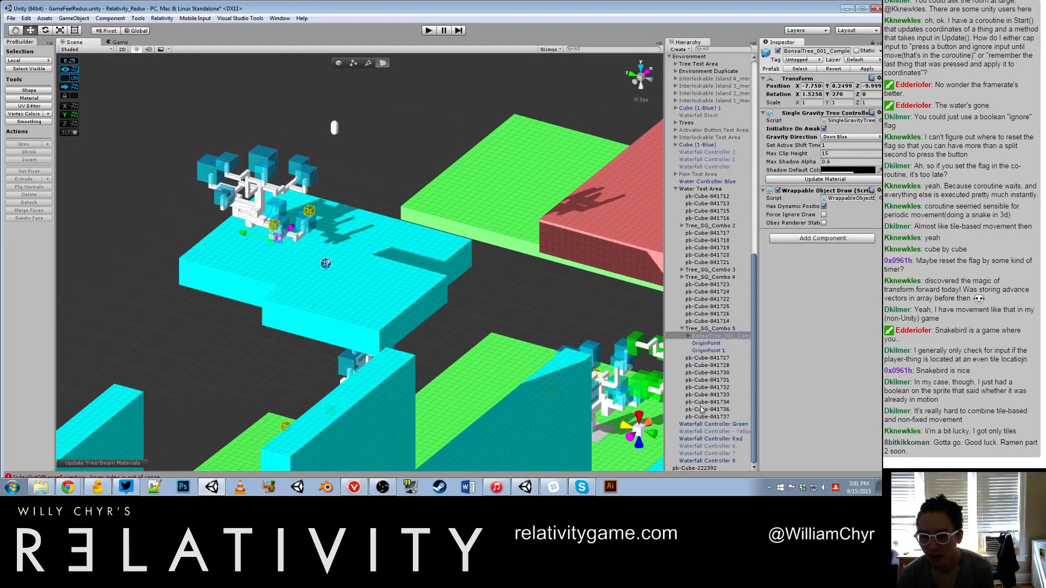
{"action": "left_click", "coordinate": [688, 336]}
{"action": "left_click", "coordinate": [707, 344]}
{"action": "double_click", "coordinate": [708, 350]}
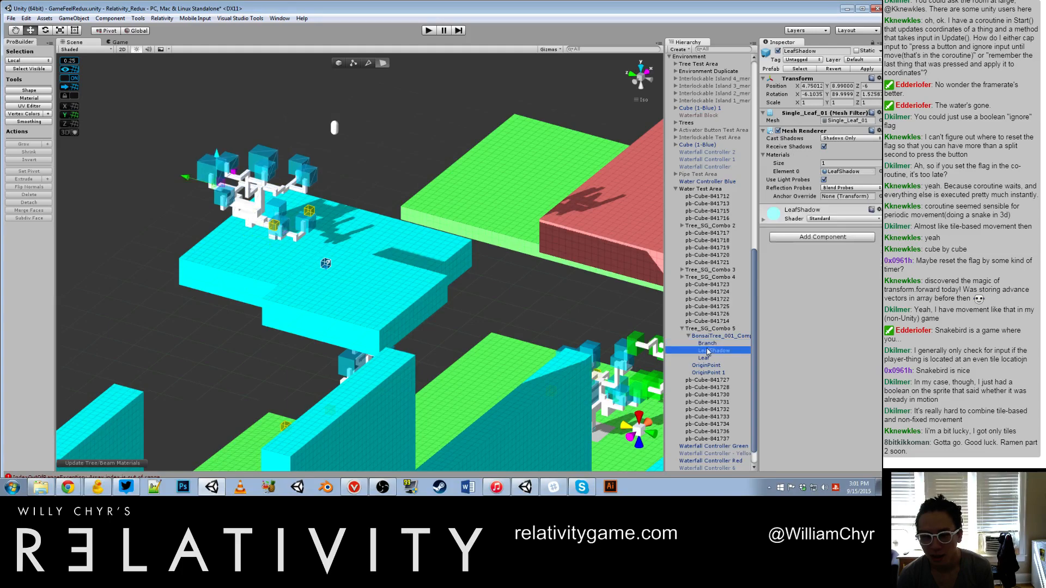
Step: Survey the cyan platform, its blue tree and the neighbouring green and red islands from above and from the side
{"action": "left_click_drag", "start_coordinate": [529, 357], "coordinate": [699, 379], "text": "alt"}
{"action": "left_click_drag", "start_coordinate": [700, 379], "coordinate": [617, 407]}
{"action": "scroll", "coordinate": [618, 407], "scroll_direction": "down", "scroll_amount": 4}
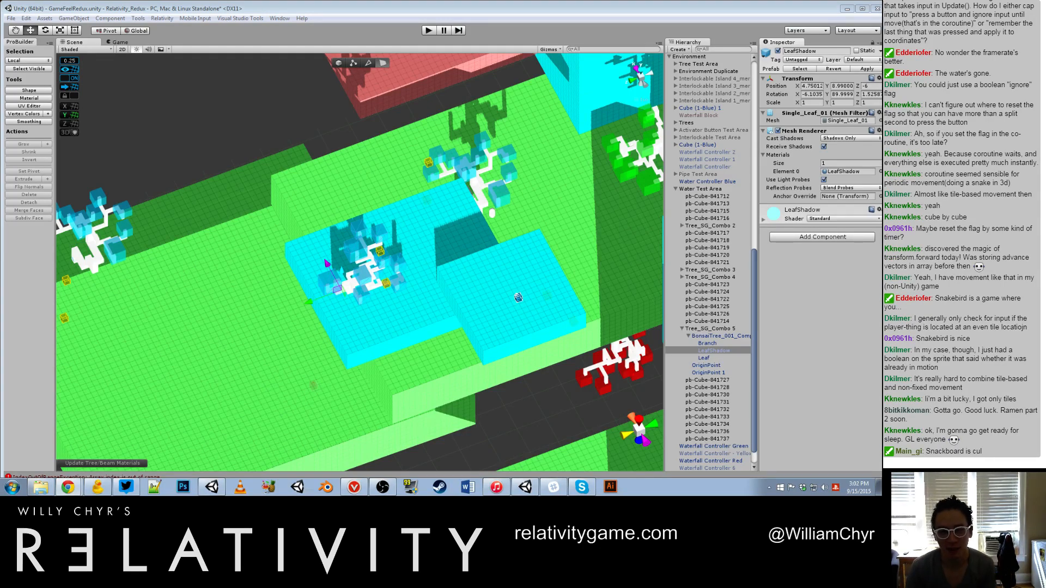
{"action": "left_click", "coordinate": [401, 299]}
{"action": "scroll", "coordinate": [375, 361], "scroll_direction": "down", "scroll_amount": 10}
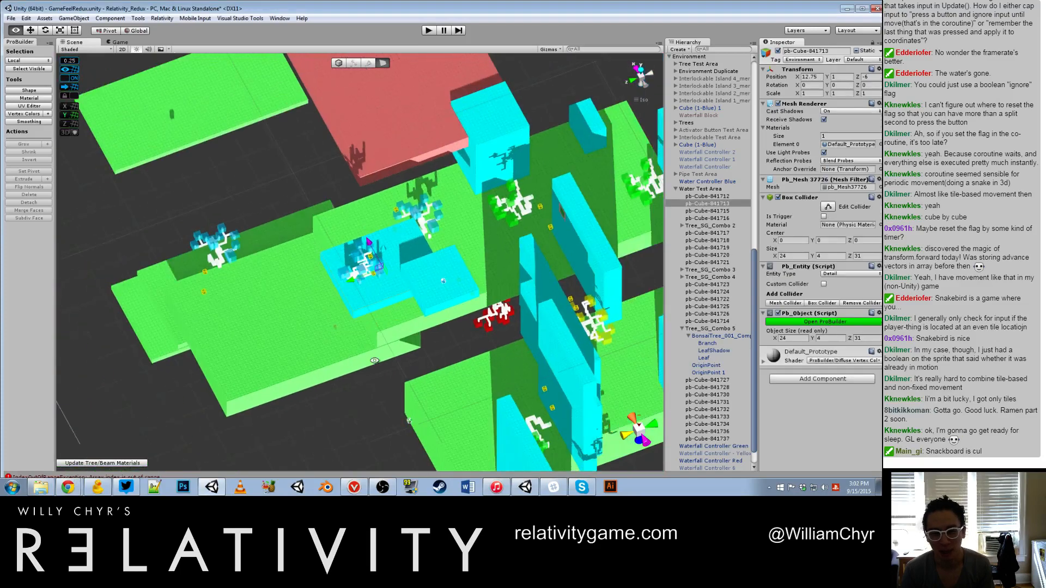
{"action": "left_click_drag", "start_coordinate": [374, 361], "coordinate": [379, 245], "text": "alt"}
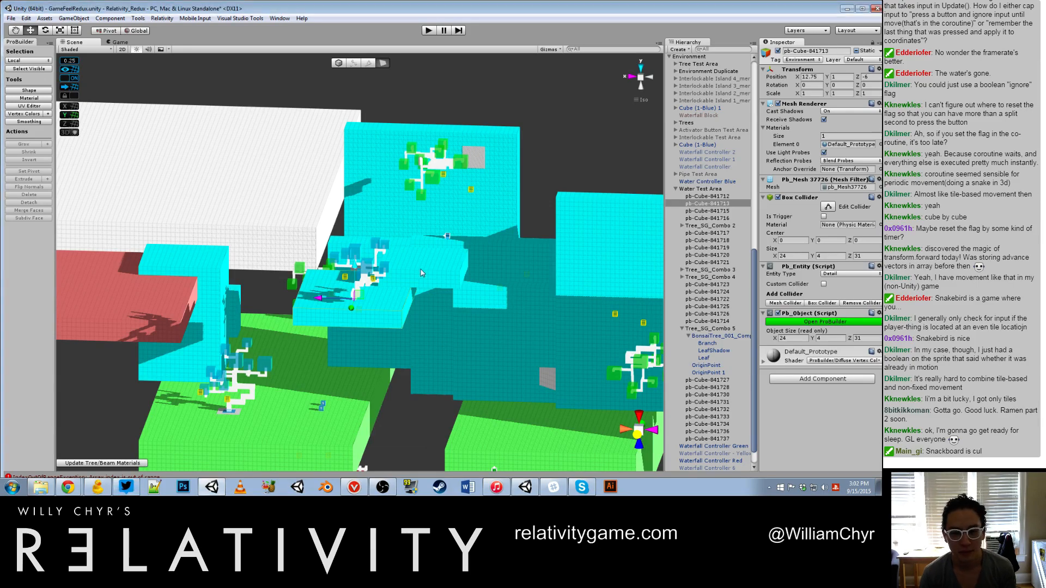
{"action": "scroll", "coordinate": [422, 273], "scroll_direction": "up", "scroll_amount": 8}
{"action": "left_click_drag", "start_coordinate": [438, 275], "coordinate": [346, 277], "text": "alt"}
{"action": "scroll", "coordinate": [411, 286], "scroll_direction": "down", "scroll_amount": 5}
{"action": "scroll", "coordinate": [411, 285], "scroll_direction": "up", "scroll_amount": 3}
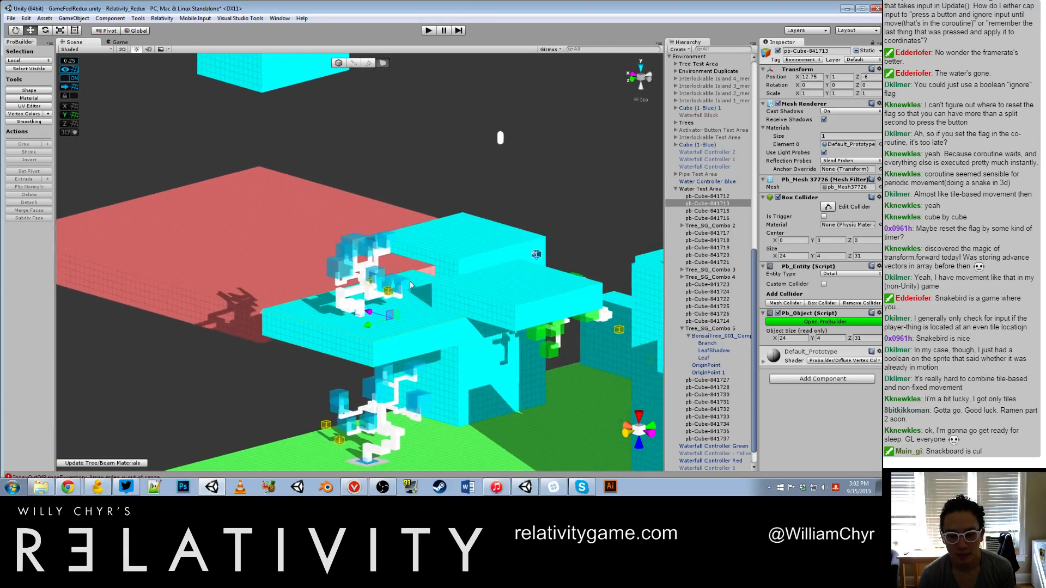
{"action": "scroll", "coordinate": [410, 285], "scroll_direction": "up", "scroll_amount": 2}
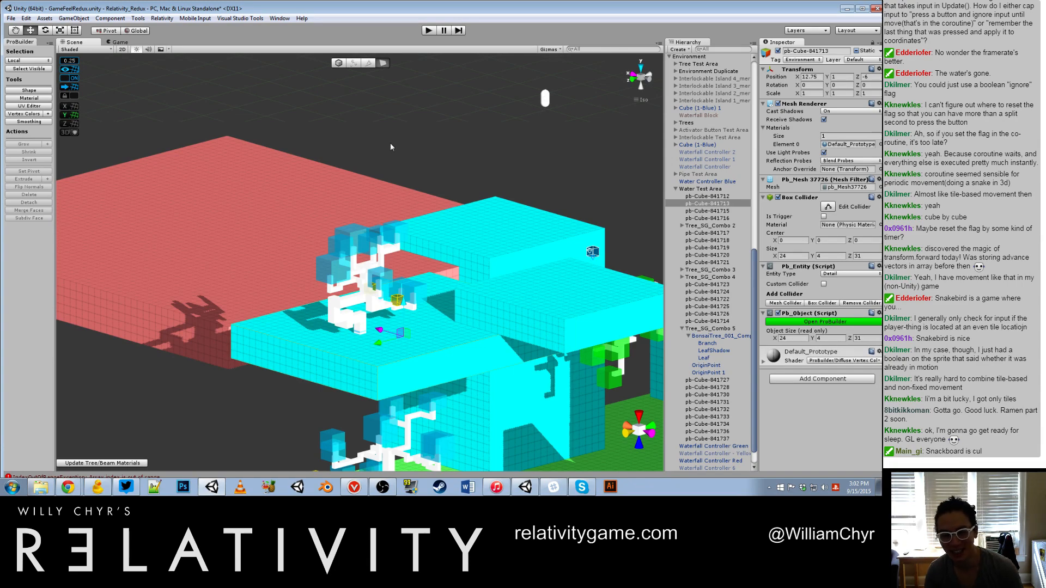
{"action": "left_click_drag", "start_coordinate": [355, 250], "coordinate": [364, 239], "text": "alt"}
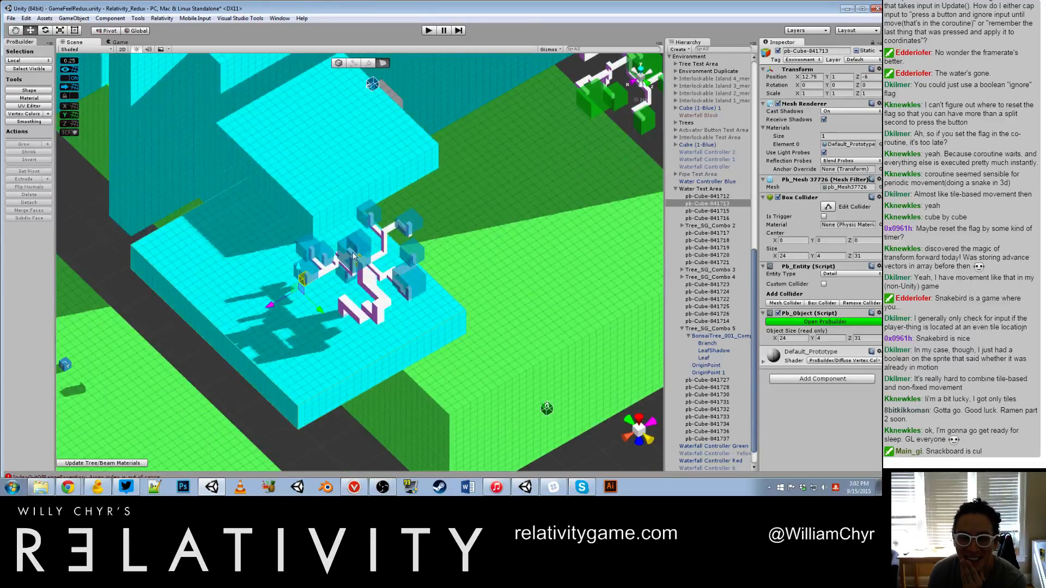
Step: Select the blue tree's parent object in Tree_SG_Combo 5 and frame it for a close view of its branches
{"action": "left_click", "coordinate": [354, 254]}
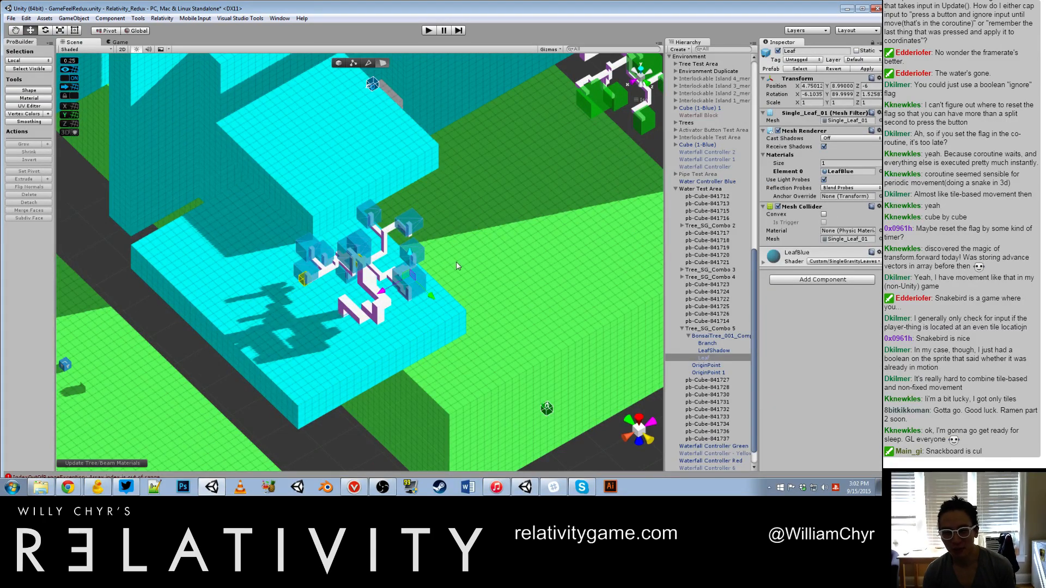
{"action": "left_click", "coordinate": [695, 336]}
{"action": "double_click", "coordinate": [694, 336]}
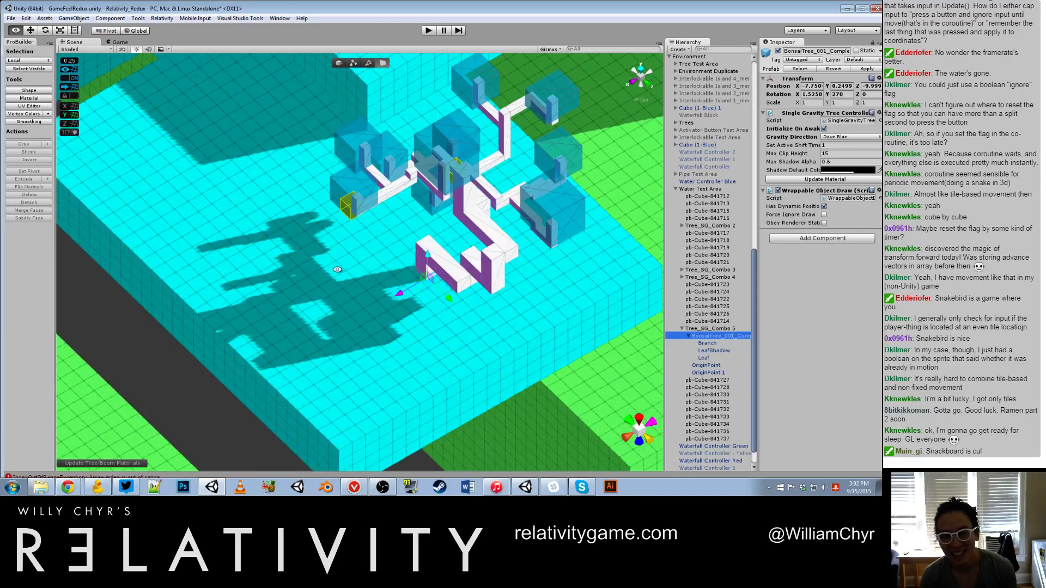
{"action": "left_click_drag", "start_coordinate": [338, 270], "coordinate": [426, 268], "text": "alt"}
{"action": "scroll", "coordinate": [196, 331], "scroll_direction": "up", "scroll_amount": 7}
Step: Move OriginPoint 1 of Tree_SG_Combo 5 along the branch to about X -12, Y 4.25, Z -6.25
{"action": "left_click", "coordinate": [200, 332]}
{"action": "scroll", "coordinate": [198, 334], "scroll_direction": "up", "scroll_amount": 5}
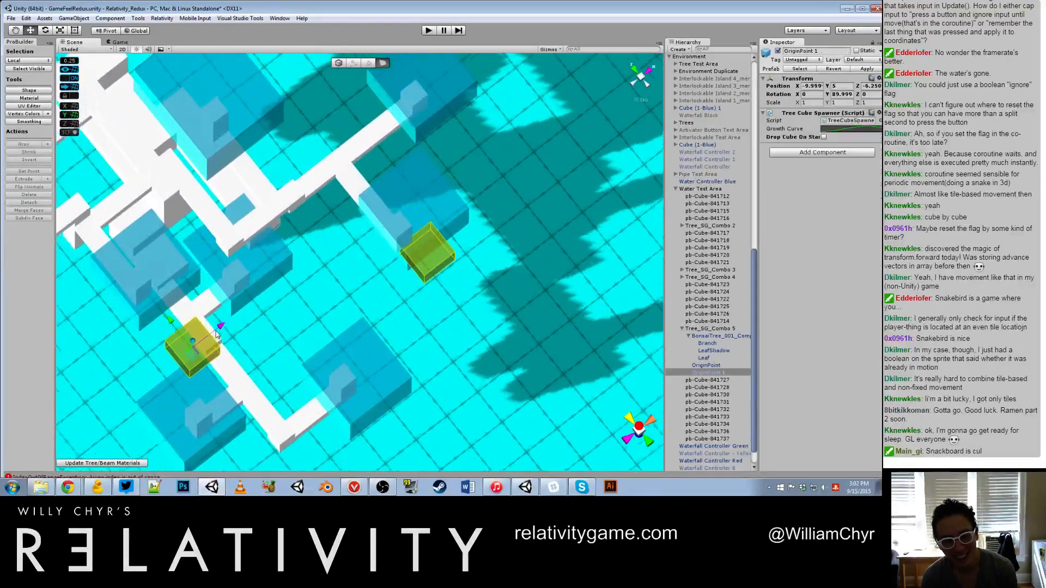
{"action": "left_click_drag", "start_coordinate": [161, 324], "coordinate": [245, 374]}
{"action": "left_click_drag", "start_coordinate": [268, 439], "coordinate": [334, 280], "text": "alt"}
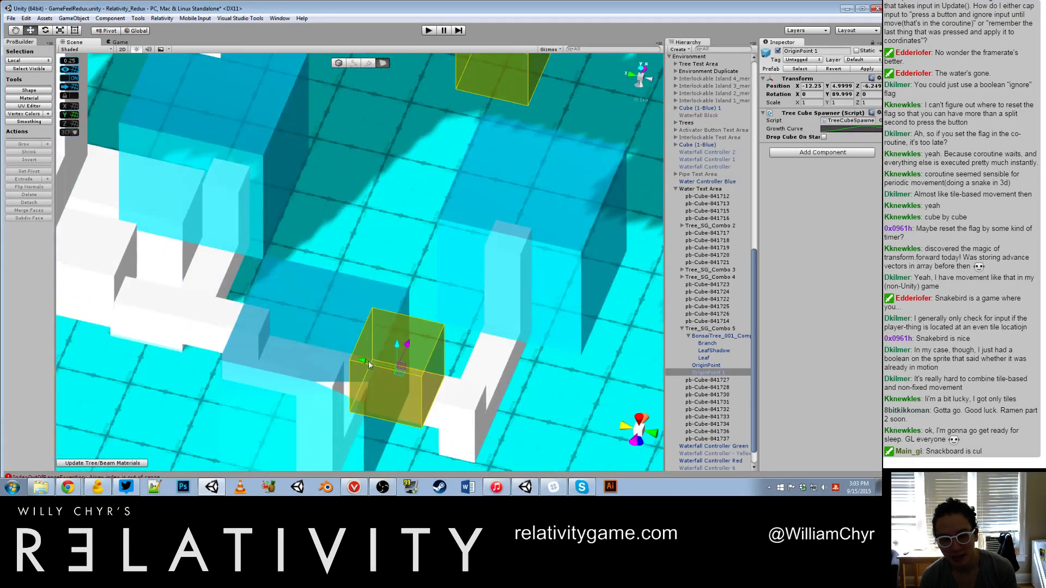
{"action": "left_click_drag", "start_coordinate": [366, 361], "coordinate": [347, 342]}
{"action": "scroll", "coordinate": [351, 333], "scroll_direction": "down", "scroll_amount": 8}
{"action": "left_click_drag", "start_coordinate": [382, 296], "coordinate": [391, 190], "text": "alt"}
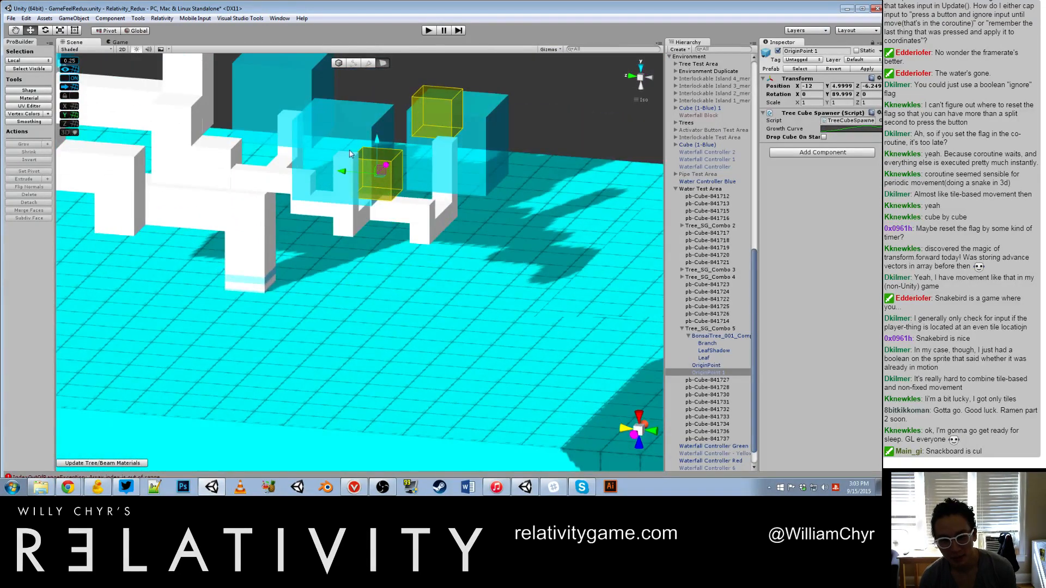
{"action": "left_click_drag", "start_coordinate": [376, 141], "coordinate": [333, 272]}
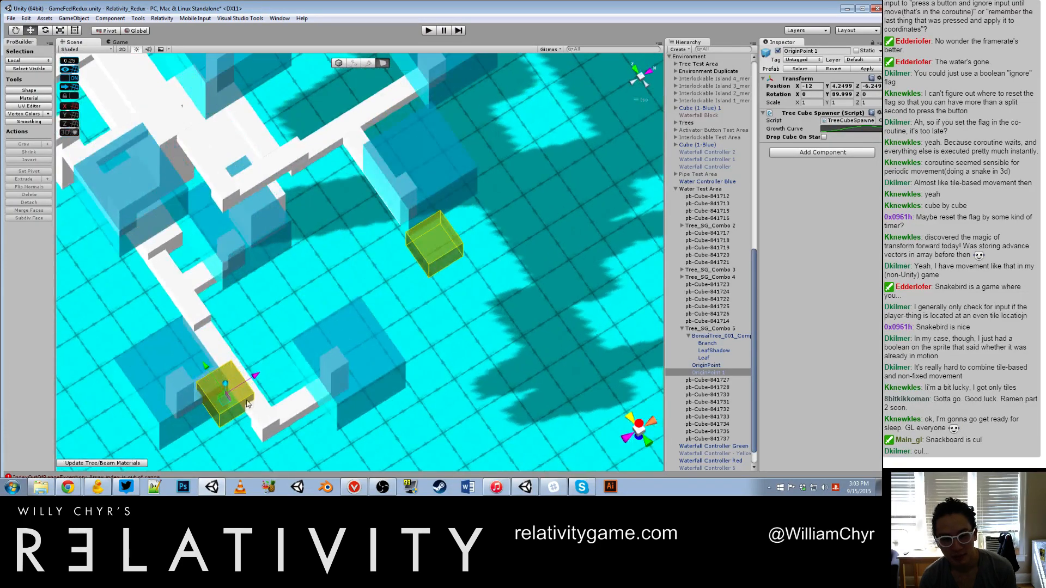
Step: Shift the other OriginPoint of Tree_SG_Combo 5 toward its branch, to X -11.25
{"action": "left_click", "coordinate": [432, 253]}
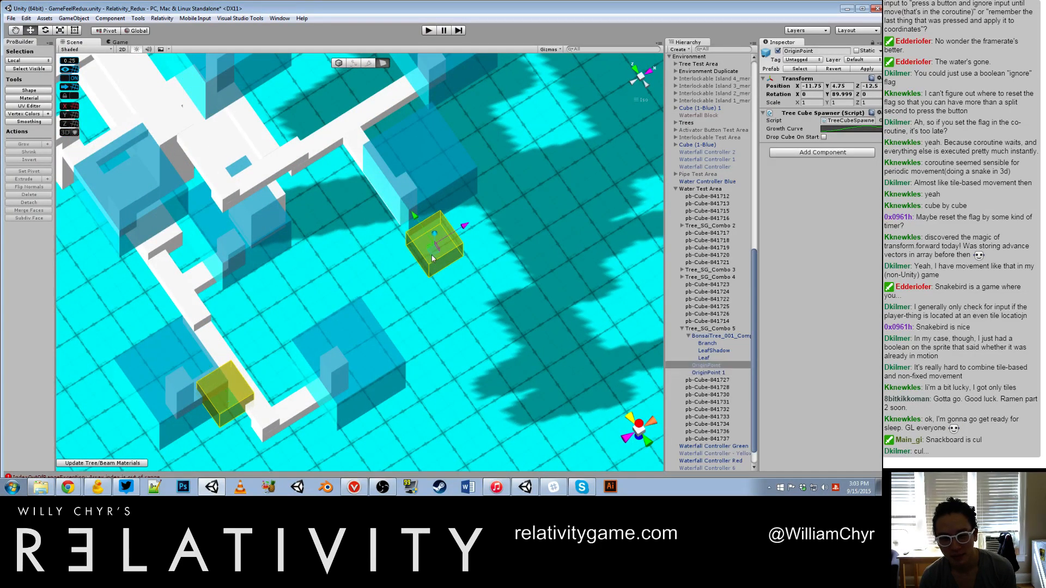
{"action": "left_click_drag", "start_coordinate": [414, 214], "coordinate": [403, 197]}
{"action": "scroll", "coordinate": [412, 192], "scroll_direction": "down", "scroll_amount": 8}
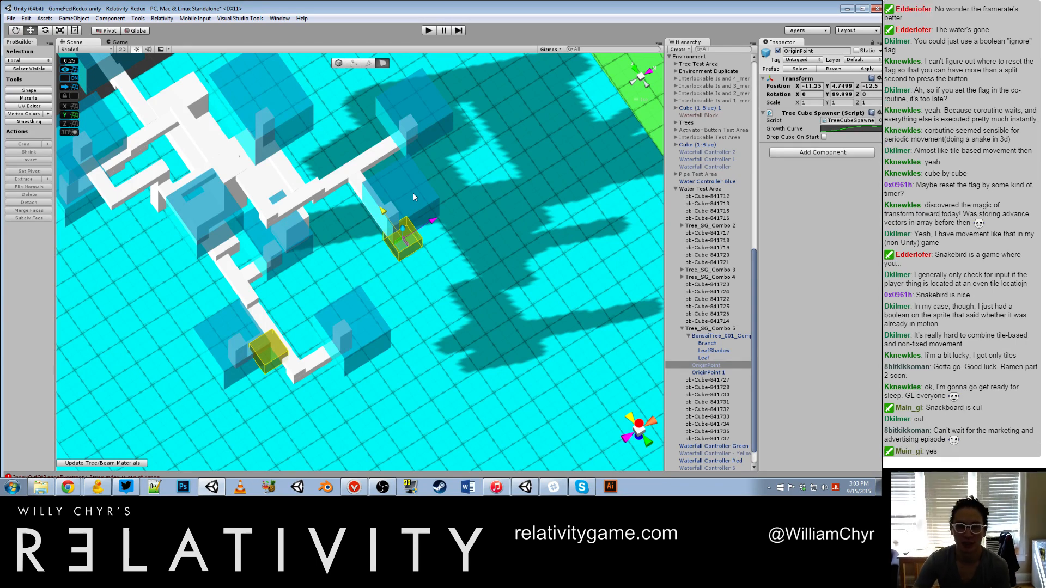
{"action": "scroll", "coordinate": [417, 220], "scroll_direction": "down", "scroll_amount": 4}
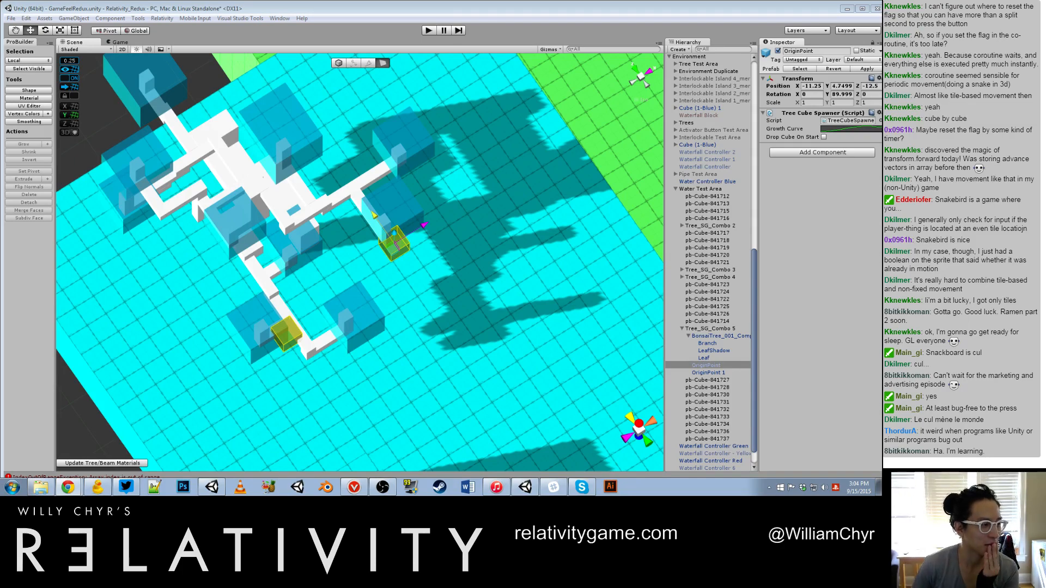
Step: Select the blue bonsai tree of Tree_SG_Combo 5 and check its origin cubes from the side
{"action": "left_click", "coordinate": [270, 147]}
{"action": "scroll", "coordinate": [271, 147], "scroll_direction": "down", "scroll_amount": 8}
{"action": "left_click_drag", "start_coordinate": [318, 252], "coordinate": [285, 205], "text": "alt"}
{"action": "scroll", "coordinate": [411, 174], "scroll_direction": "up", "scroll_amount": 6}
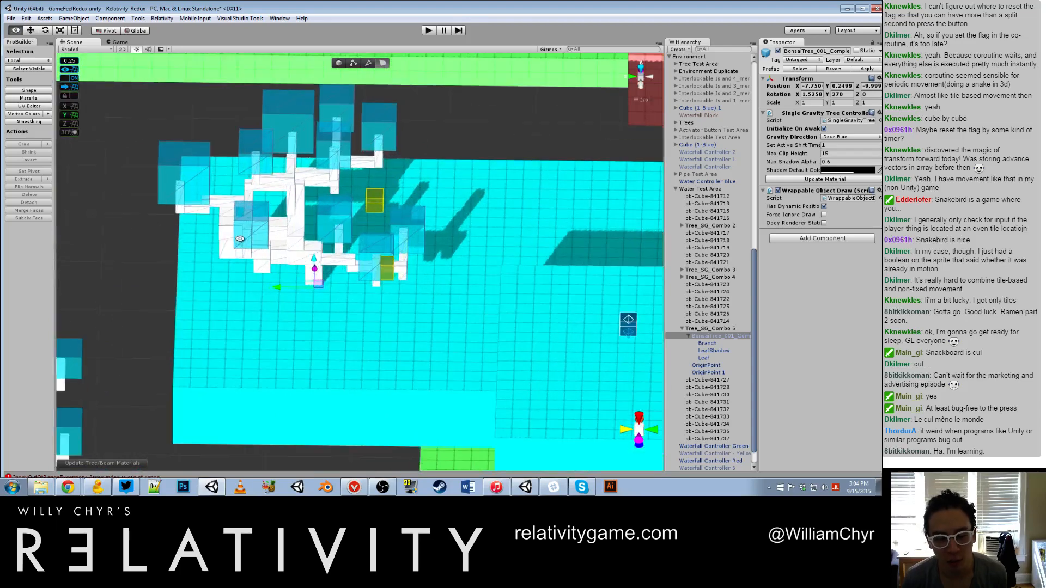
{"action": "left_click_drag", "start_coordinate": [366, 239], "coordinate": [552, 247], "text": "alt"}
{"action": "scroll", "coordinate": [553, 247], "scroll_direction": "down", "scroll_amount": 4}
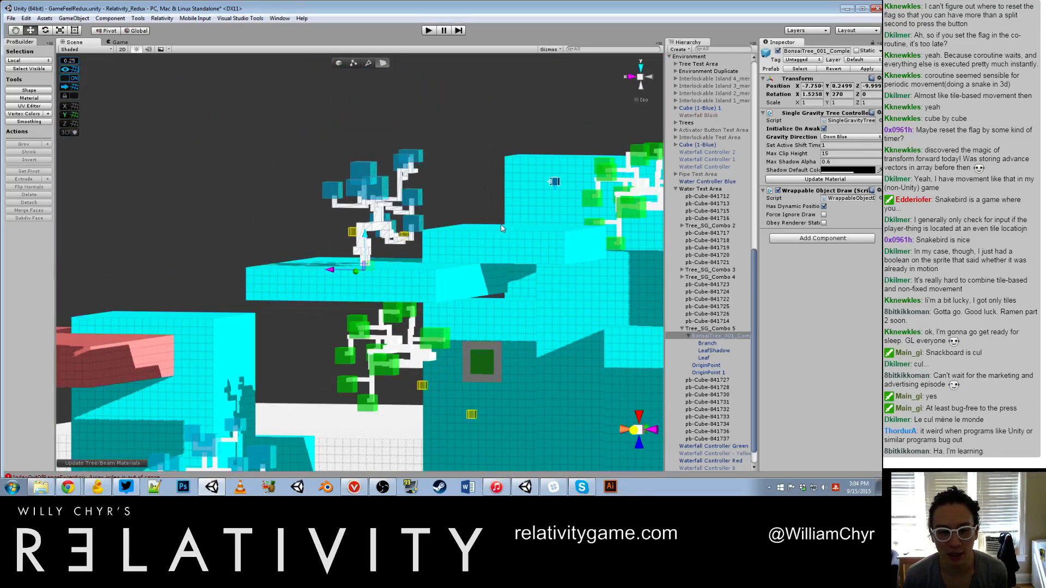
Step: Select the red bonsai tree of Tree_SG_Combo 3 and view it from the side with its origin cubes
{"action": "left_click_drag", "start_coordinate": [468, 430], "coordinate": [462, 332], "text": "alt"}
{"action": "scroll", "coordinate": [460, 341], "scroll_direction": "down", "scroll_amount": 7}
{"action": "middle_click_drag", "start_coordinate": [430, 372], "coordinate": [413, 170]}
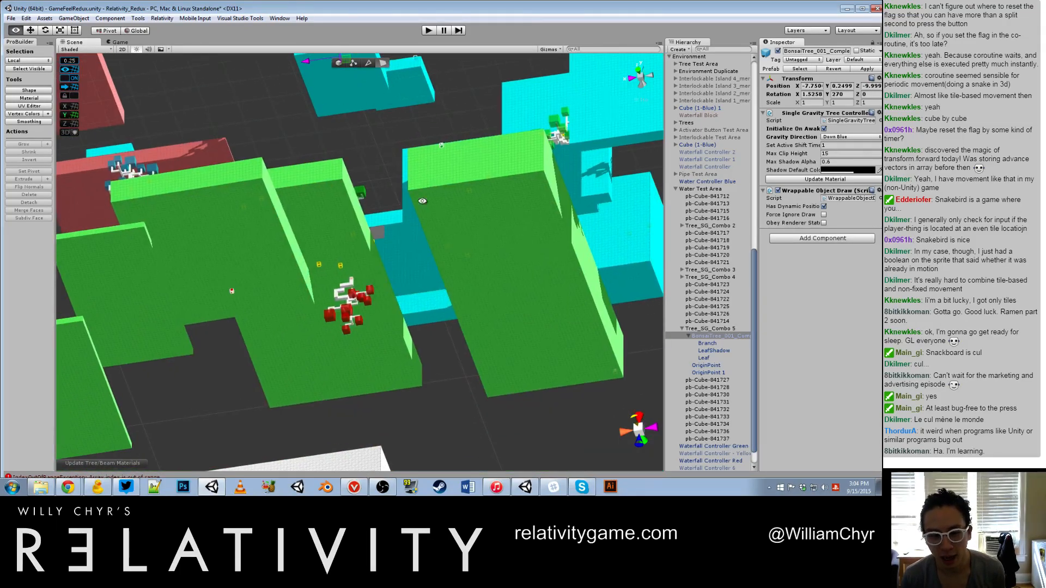
{"action": "left_click_drag", "start_coordinate": [413, 171], "coordinate": [474, 228], "text": "alt"}
{"action": "scroll", "coordinate": [313, 320], "scroll_direction": "up", "scroll_amount": 4}
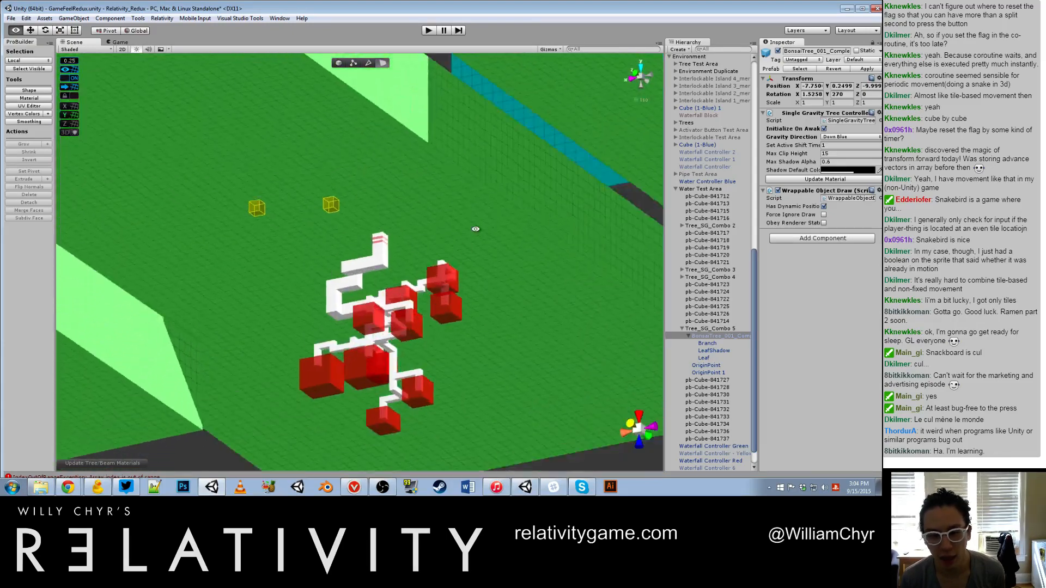
{"action": "scroll", "coordinate": [473, 229], "scroll_direction": "up", "scroll_amount": 4}
{"action": "left_click", "coordinate": [423, 273]}
{"action": "left_click_drag", "start_coordinate": [422, 272], "coordinate": [510, 287], "text": "alt"}
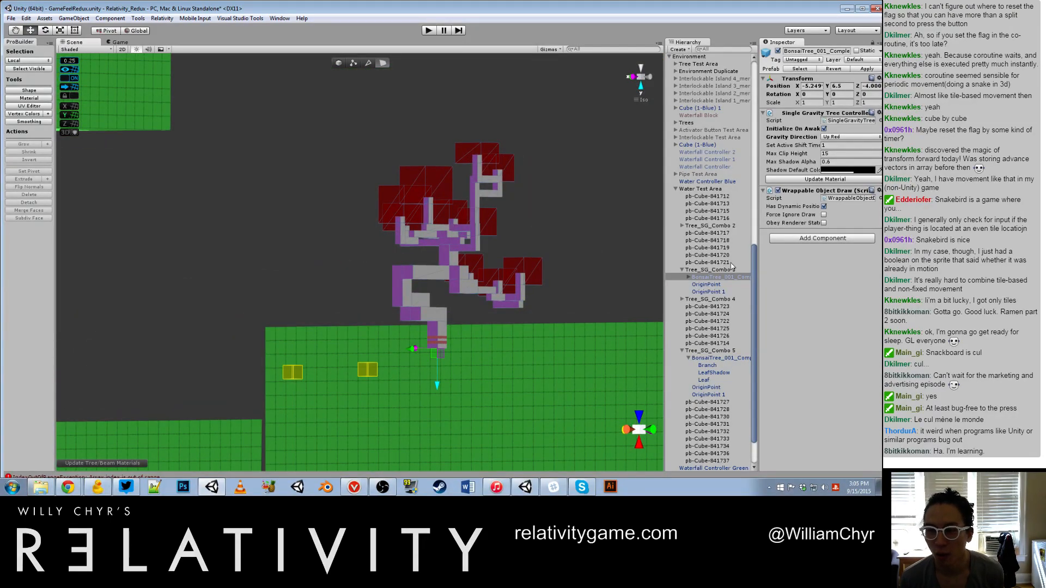
Step: Inspect the origin points and the bonsai tree's Branch child in Tree_SG_Combo 3
{"action": "left_click", "coordinate": [717, 285]}
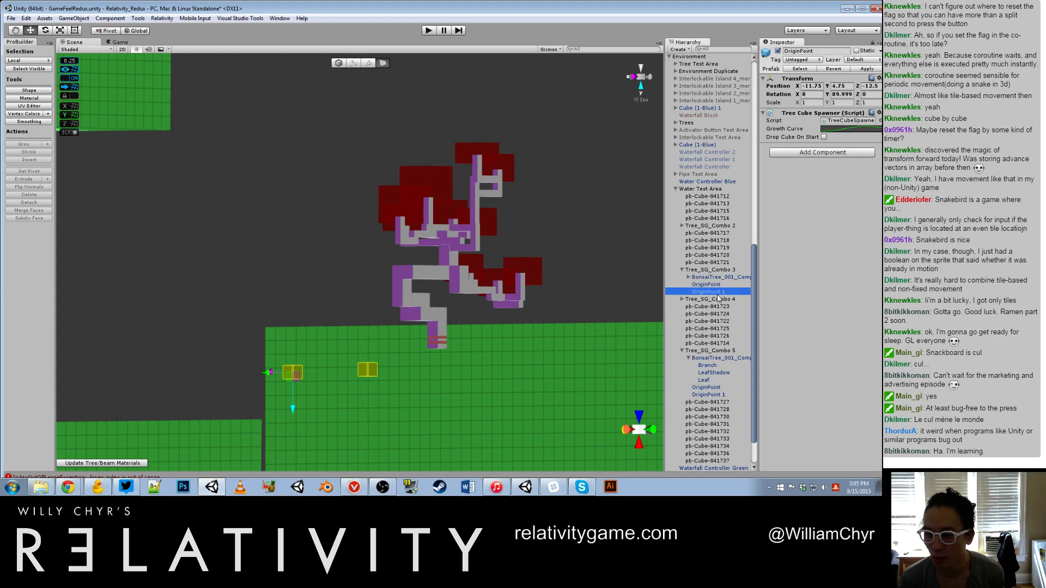
{"action": "left_click", "coordinate": [708, 277]}
{"action": "left_click", "coordinate": [688, 277]}
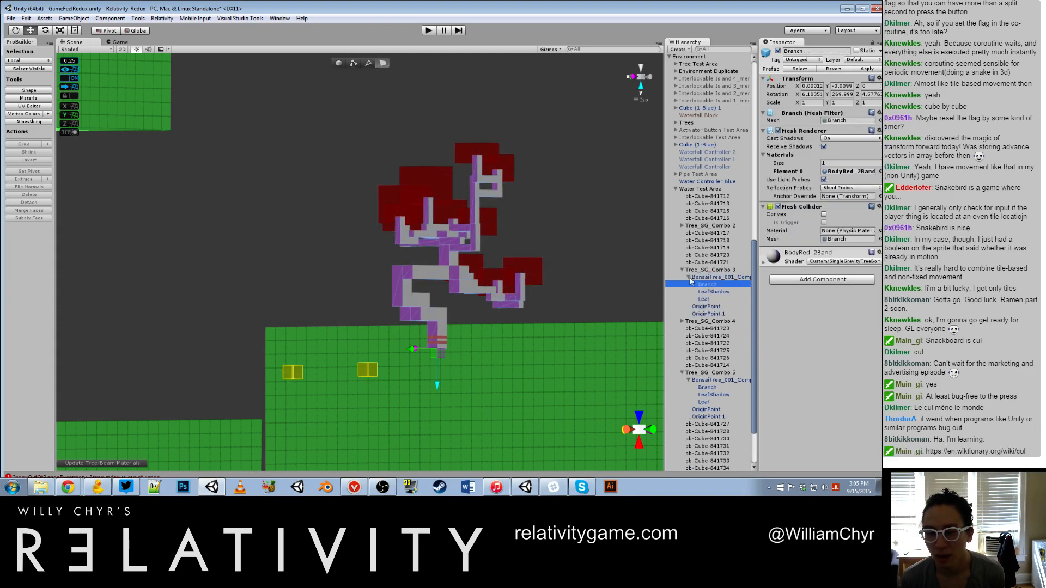
{"action": "key", "text": "Left"}
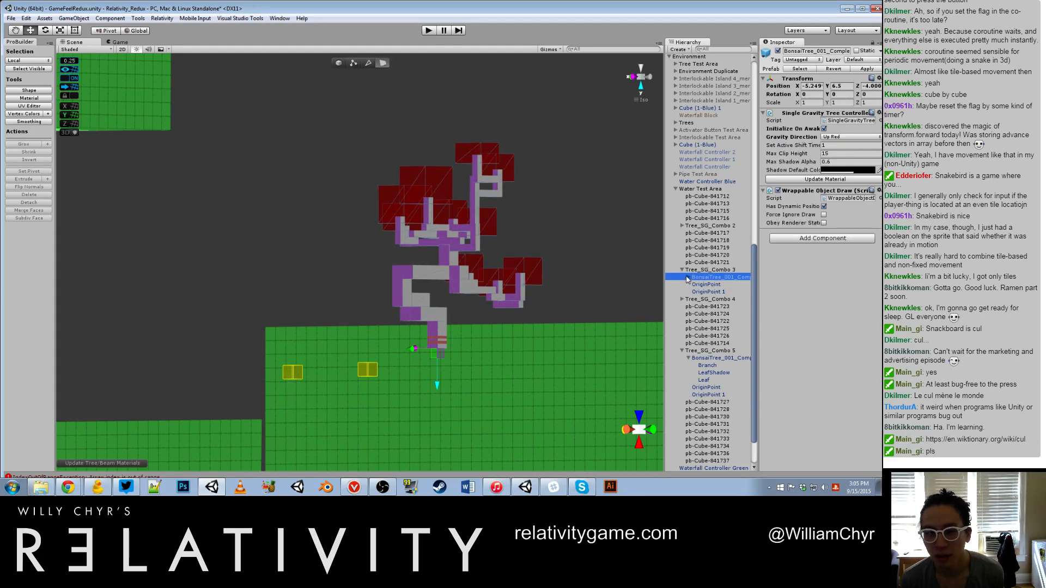
Step: Switch the transform handles to Local and compare the axes of Tree_SG_Combo 3's bonsai tree, OriginPoint and OriginPoint 1
{"action": "left_click", "coordinate": [136, 31]}
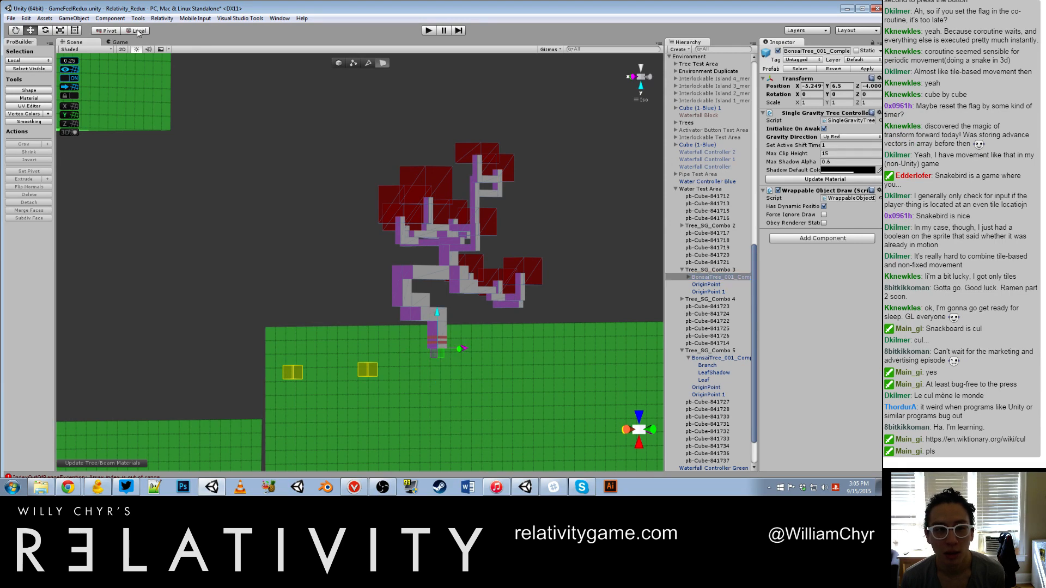
{"action": "left_click", "coordinate": [716, 284]}
{"action": "left_click", "coordinate": [715, 278]}
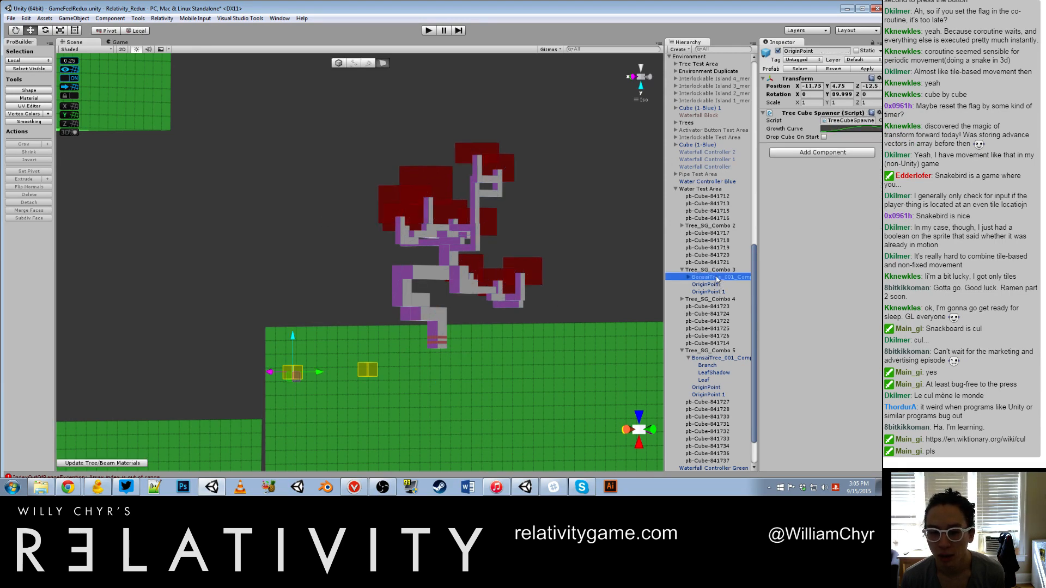
{"action": "left_click", "coordinate": [713, 287]}
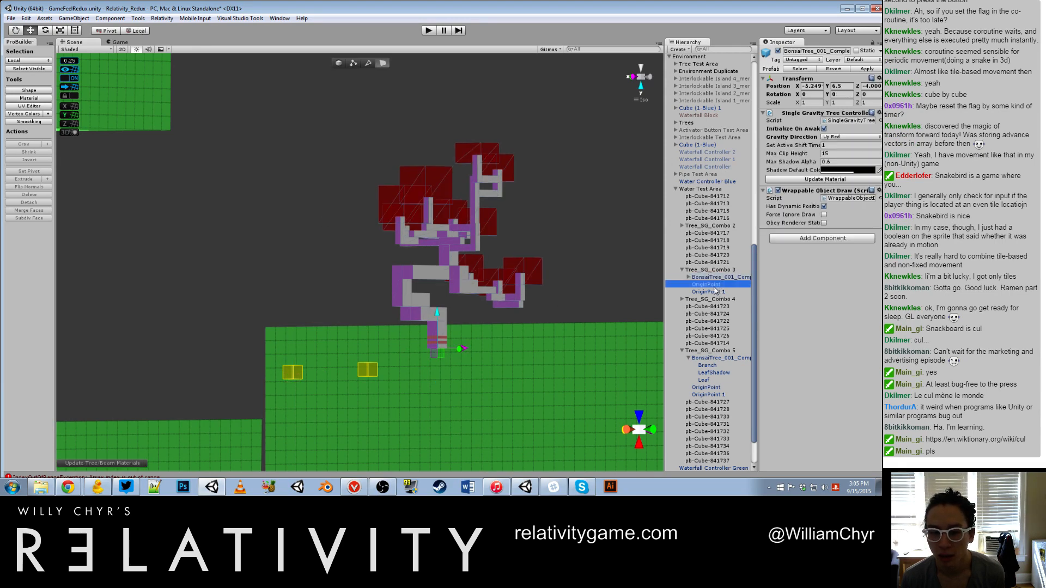
{"action": "left_click", "coordinate": [692, 278]}
{"action": "left_click", "coordinate": [688, 277]}
{"action": "left_click", "coordinate": [706, 285]}
Step: Try moving the Branch mesh of Tree_SG_Combo 3's tree with the handle position set to Center
{"action": "left_click_drag", "start_coordinate": [477, 297], "coordinate": [375, 297], "text": "alt"}
{"action": "scroll", "coordinate": [472, 425], "scroll_direction": "down", "scroll_amount": 10}
{"action": "scroll", "coordinate": [375, 298], "scroll_direction": "up", "scroll_amount": 6}
{"action": "left_click_drag", "start_coordinate": [451, 350], "coordinate": [399, 306], "text": "alt"}
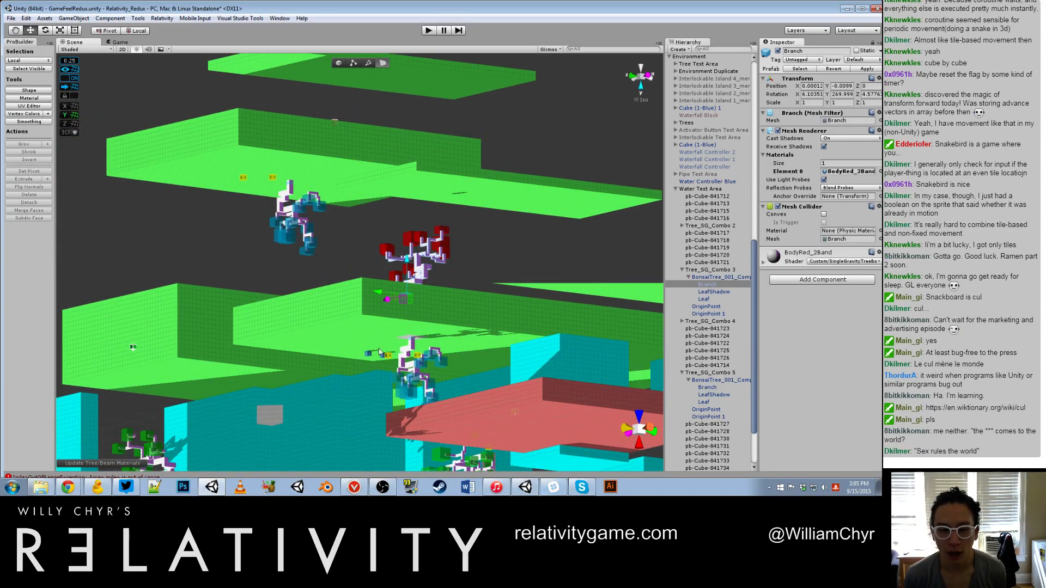
{"action": "scroll", "coordinate": [212, 108], "scroll_direction": "up", "scroll_amount": 6, "text": "alt"}
{"action": "left_click", "coordinate": [111, 30]}
{"action": "left_click_drag", "start_coordinate": [428, 226], "coordinate": [518, 339], "text": "alt"}
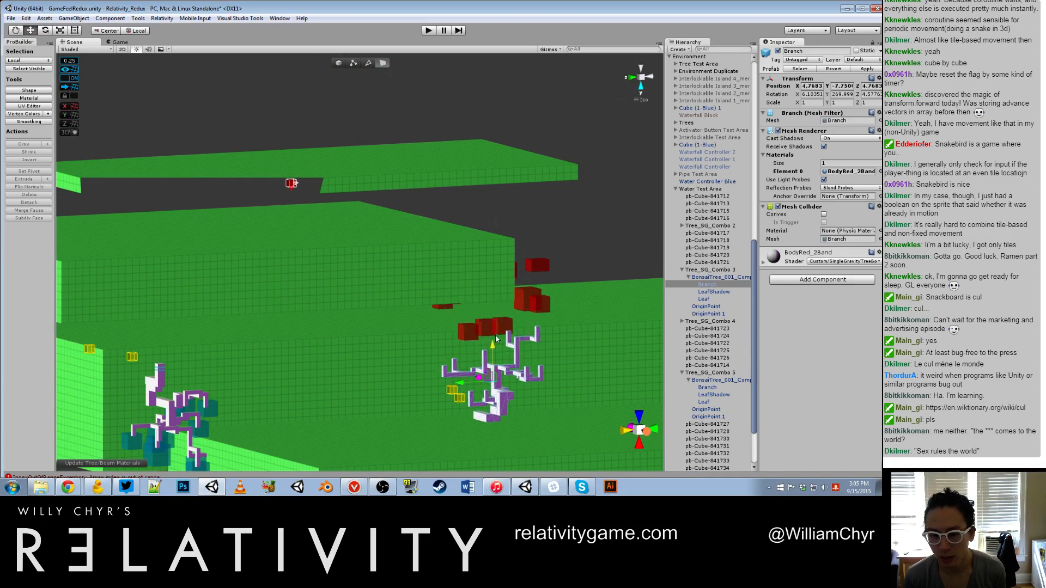
Step: Reselect the bonsai tree object of Tree_SG_Combo 3, set the handle position back to Pivot and frame the tree
{"action": "left_click", "coordinate": [717, 283]}
{"action": "left_click", "coordinate": [718, 278]}
{"action": "left_click_drag", "start_coordinate": [603, 300], "coordinate": [512, 287], "text": "alt"}
{"action": "left_click", "coordinate": [107, 30]}
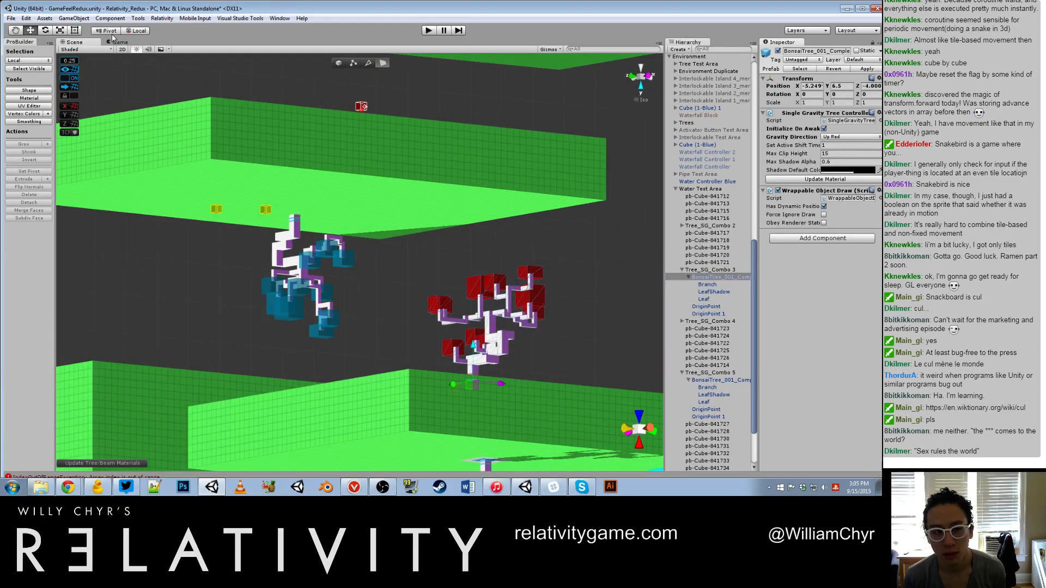
{"action": "left_click_drag", "start_coordinate": [294, 164], "coordinate": [215, 93], "text": "alt"}
{"action": "key", "text": "f"}
Step: Inspect the Branch and LeafShadow children of Tree_SG_Combo 3's tree, and return to the bonsai tree object
{"action": "left_click", "coordinate": [734, 284]}
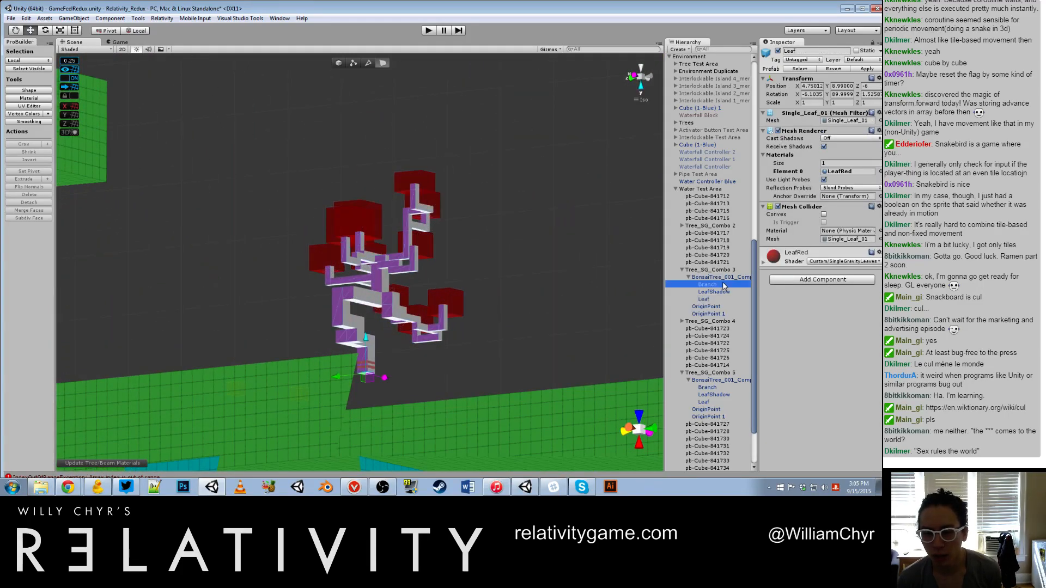
{"action": "left_click", "coordinate": [714, 292]}
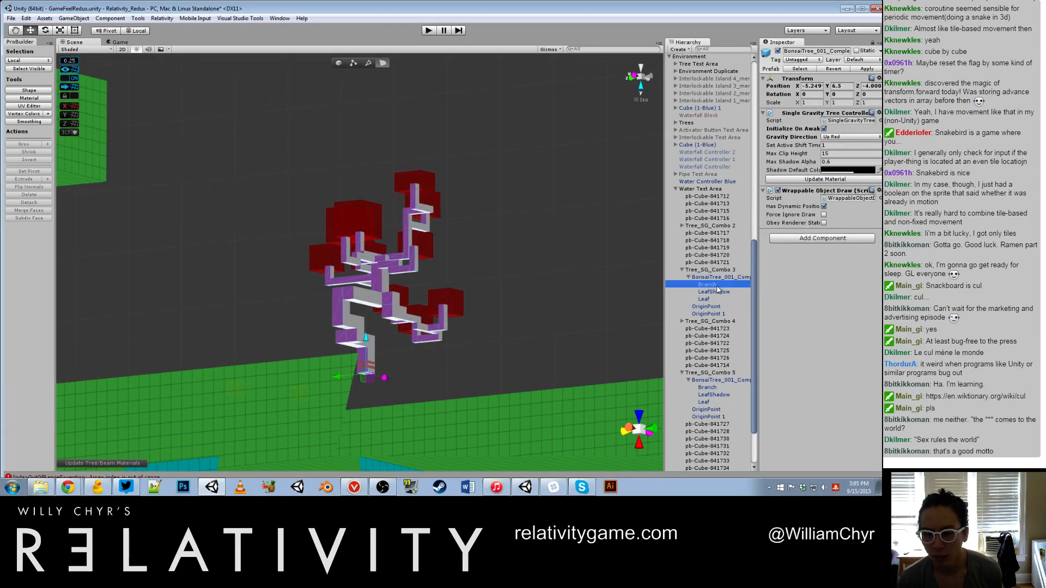
{"action": "left_click_drag", "start_coordinate": [504, 255], "coordinate": [415, 296], "text": "alt"}
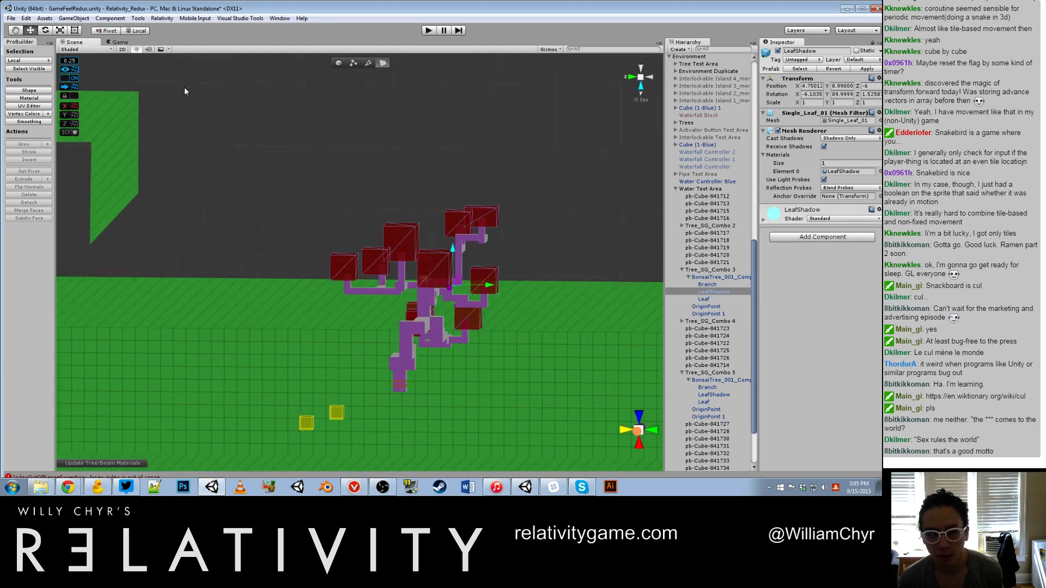
{"action": "left_click", "coordinate": [736, 305]}
{"action": "left_click", "coordinate": [730, 277]}
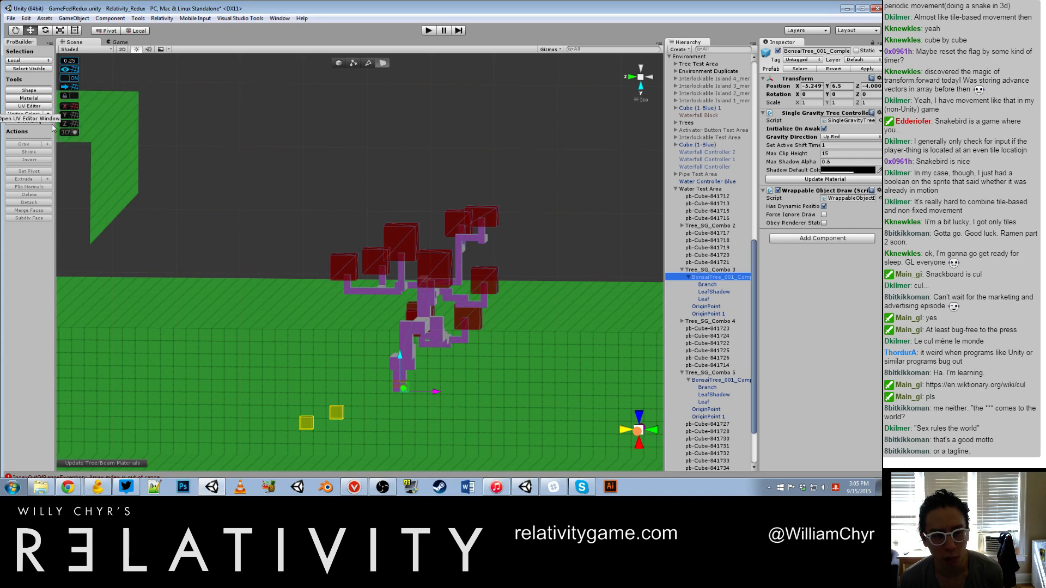
{"action": "left_click", "coordinate": [162, 18]}
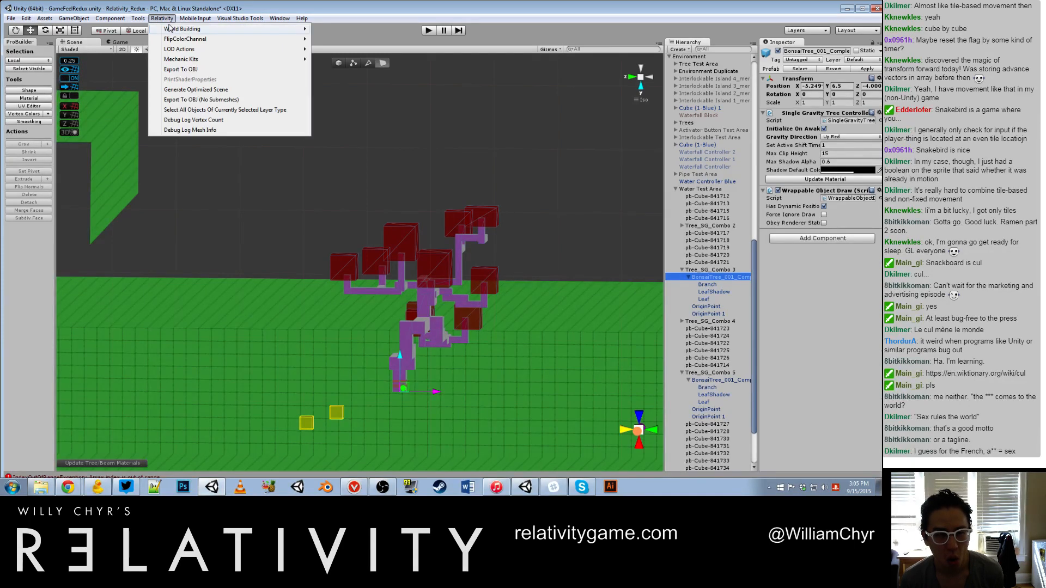
{"action": "mouse_move", "coordinate": [138, 18]}
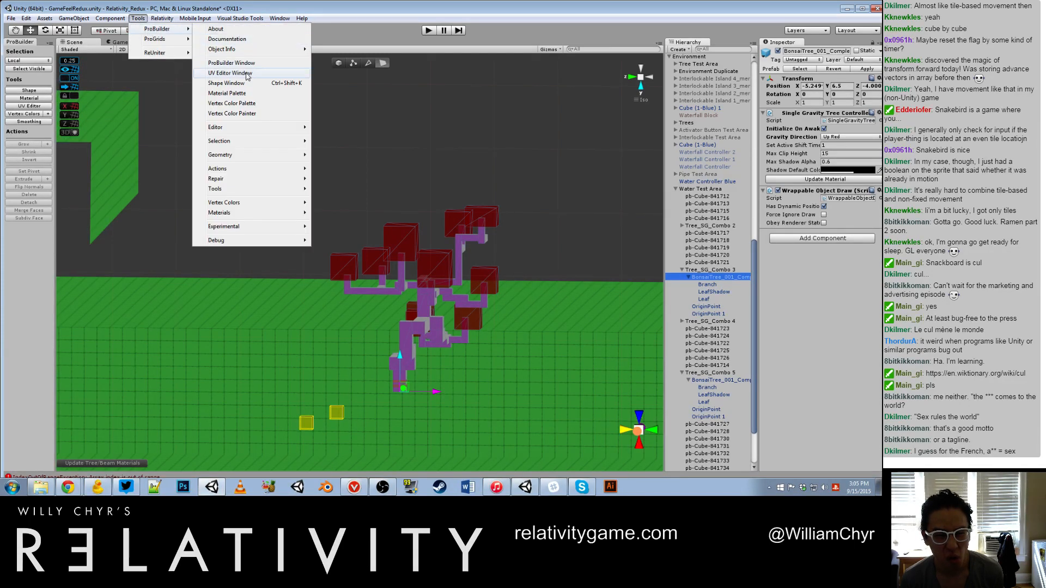
{"action": "mouse_move", "coordinate": [258, 178]}
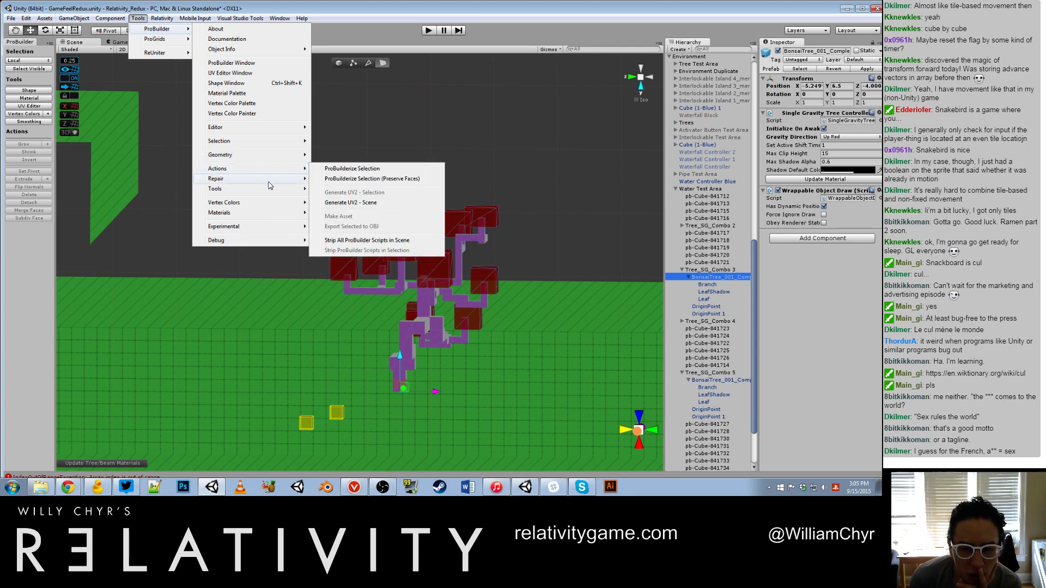
{"action": "mouse_move", "coordinate": [273, 130]}
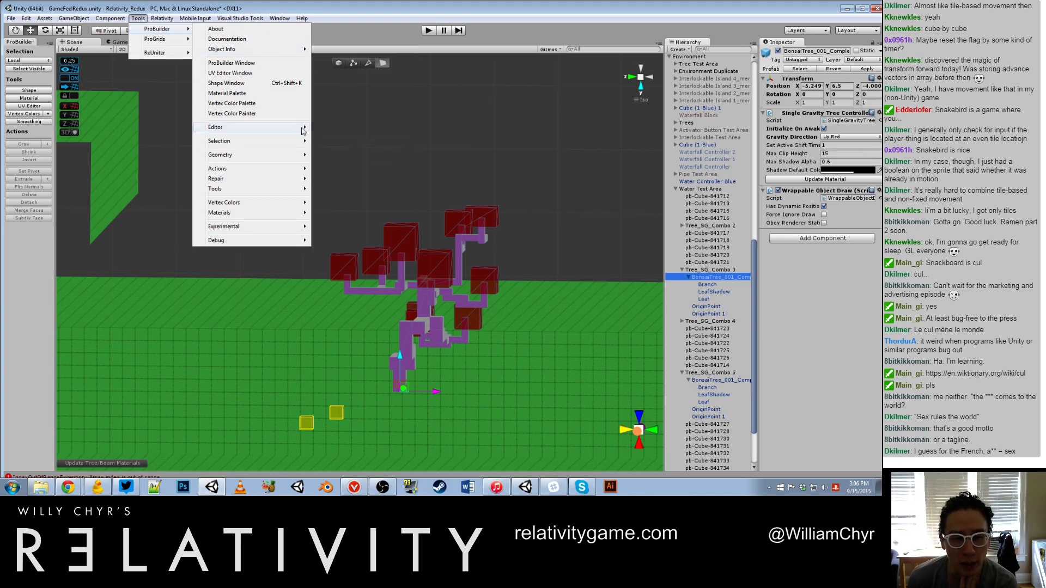
{"action": "mouse_move", "coordinate": [297, 145]}
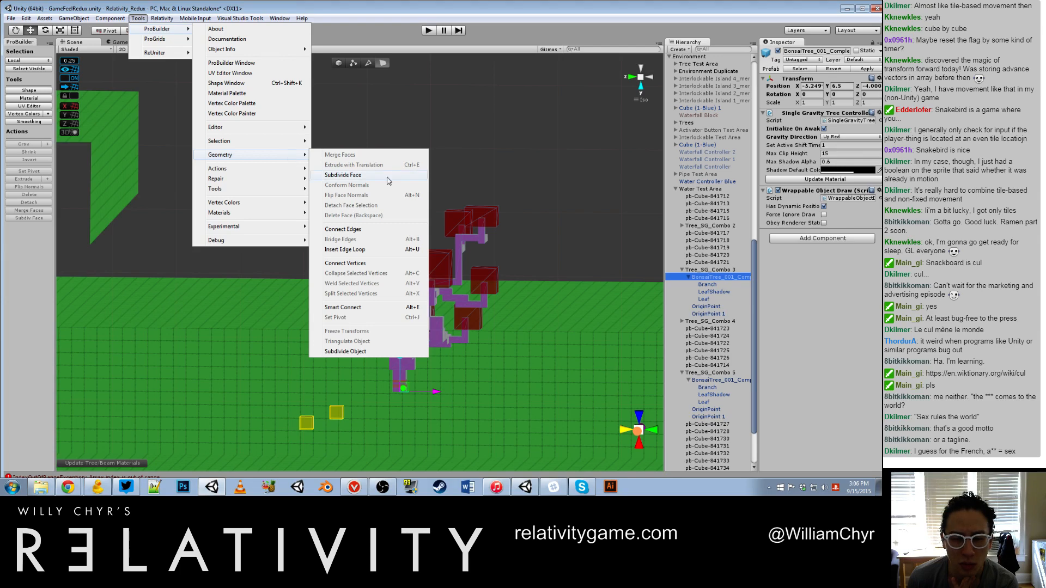
Step: Examine the LeafShadow child of Tree_SG_Combo 3's tree from above and clear the selection
{"action": "left_click", "coordinate": [710, 285]}
{"action": "left_click", "coordinate": [714, 291]}
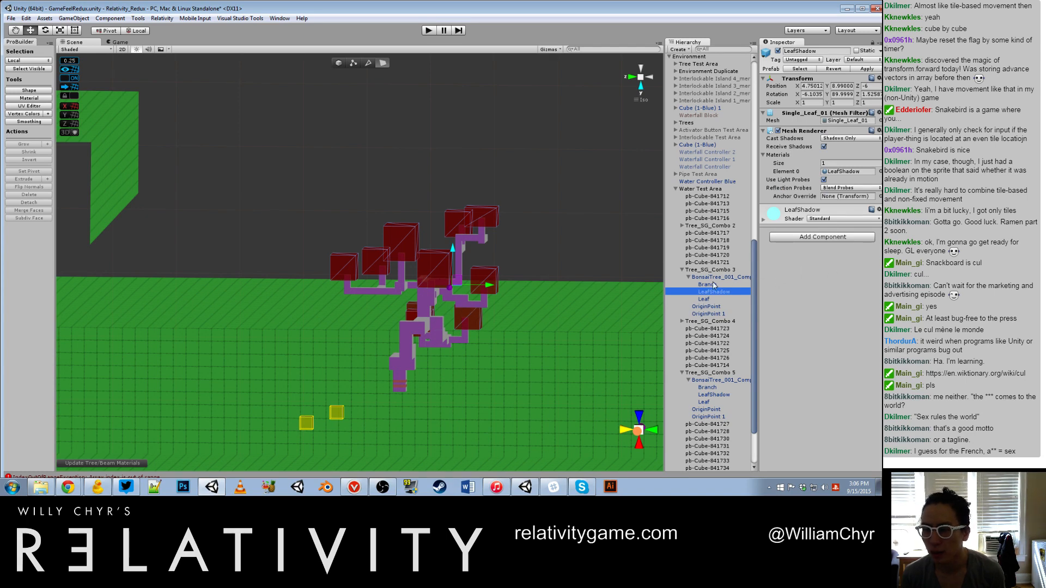
{"action": "left_click_drag", "start_coordinate": [626, 284], "coordinate": [99, 218], "text": "alt"}
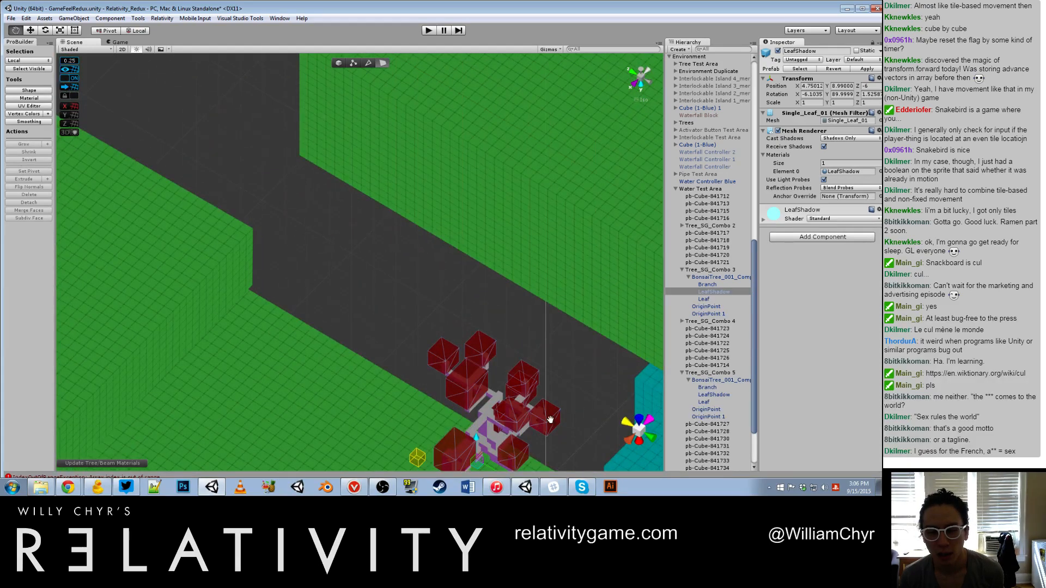
{"action": "middle_click_drag", "start_coordinate": [548, 416], "coordinate": [343, 261]}
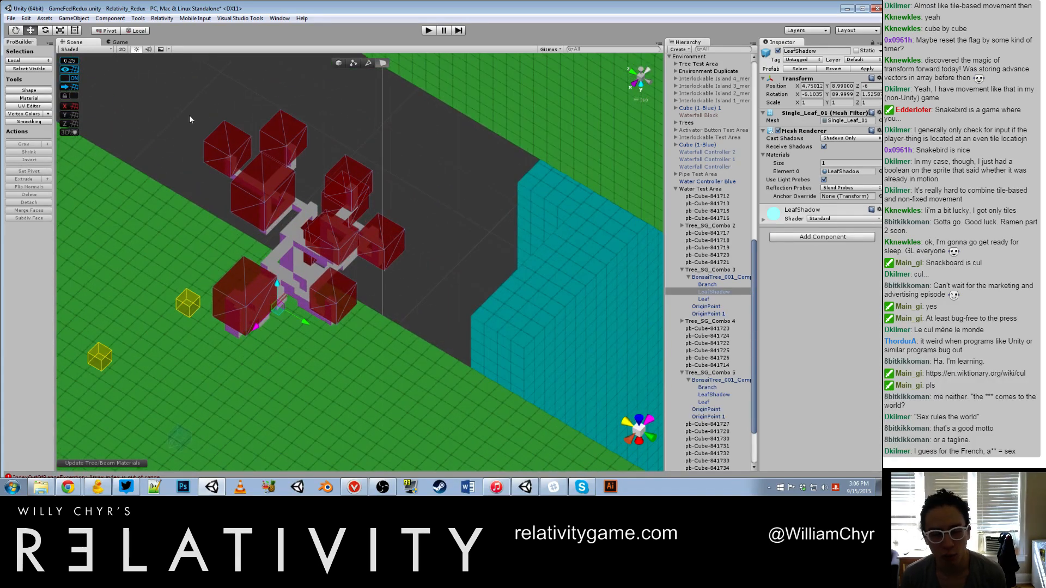
{"action": "left_click", "coordinate": [76, 18]}
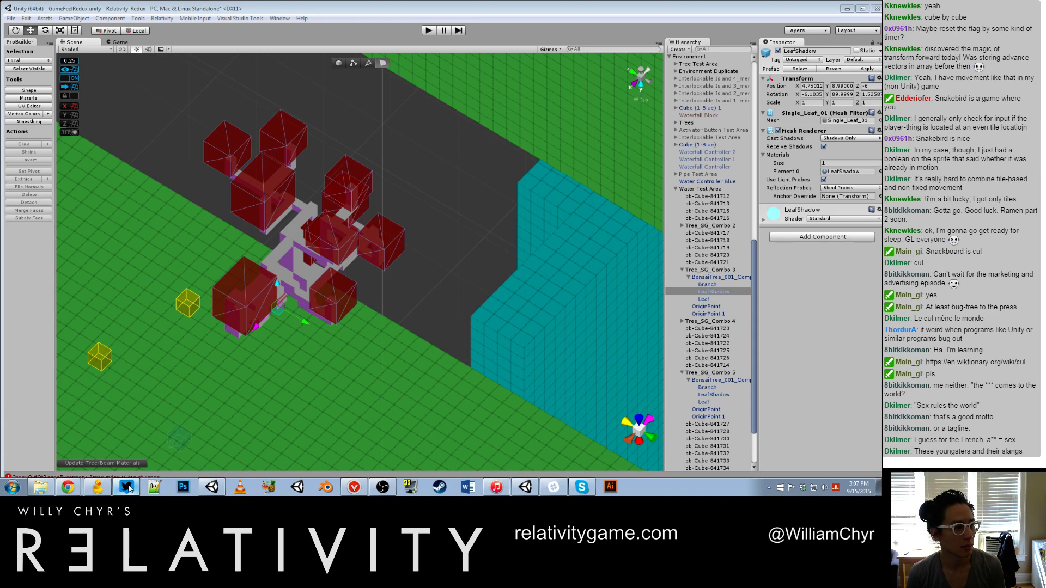
{"action": "left_click", "coordinate": [414, 213]}
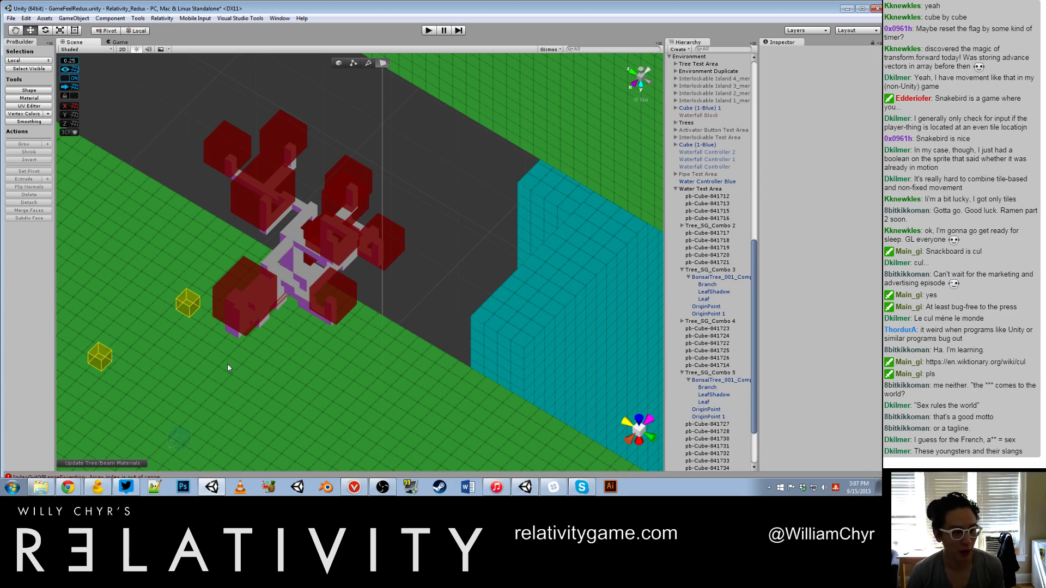
Step: Select the red bonsai tree inside Tree_SG_Combo 3 and lower it to X -5.25, Y 0.5, Z -4
{"action": "scroll", "coordinate": [268, 283], "scroll_direction": "down", "scroll_amount": 10}
{"action": "left_click_drag", "start_coordinate": [266, 299], "coordinate": [436, 286], "text": "alt"}
{"action": "scroll", "coordinate": [347, 298], "scroll_direction": "up", "scroll_amount": 10}
{"action": "left_click", "coordinate": [362, 281]}
{"action": "scroll", "coordinate": [407, 265], "scroll_direction": "down", "scroll_amount": 10}
{"action": "scroll", "coordinate": [408, 266], "scroll_direction": "down", "scroll_amount": 3}
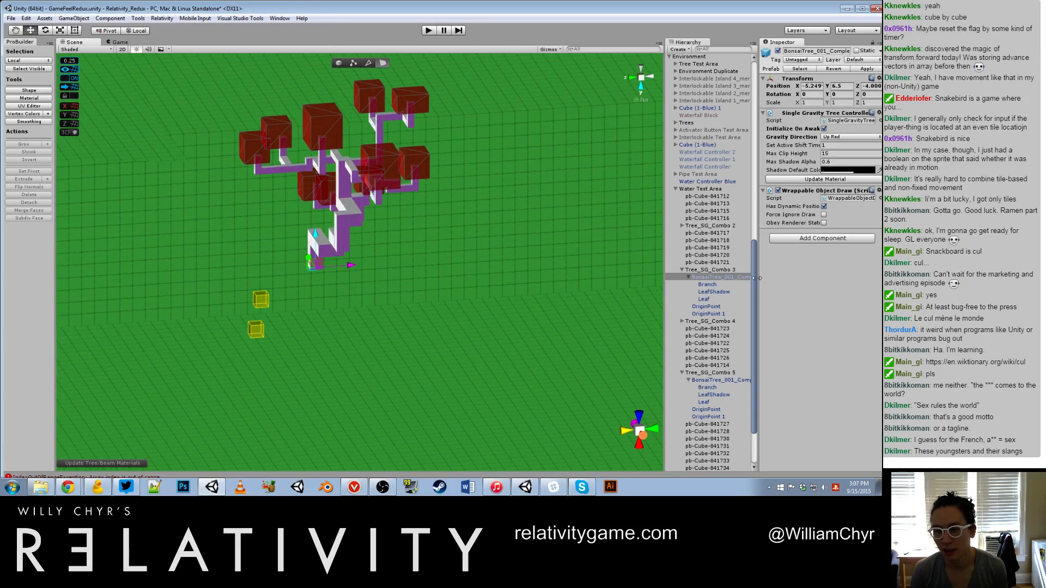
{"action": "left_click", "coordinate": [329, 270]}
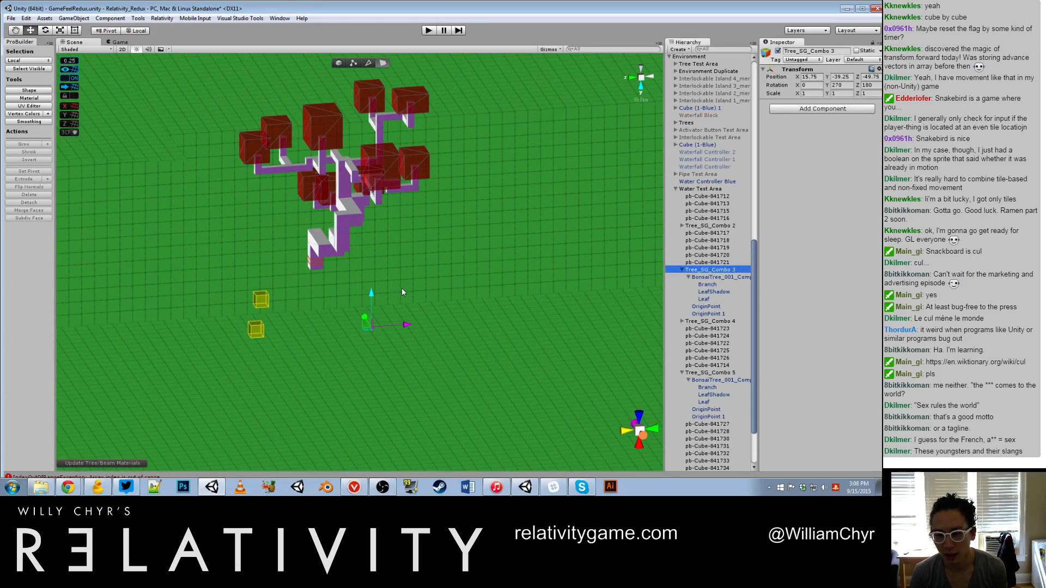
{"action": "left_click", "coordinate": [708, 276]}
{"action": "left_click_drag", "start_coordinate": [325, 238], "coordinate": [344, 299]}
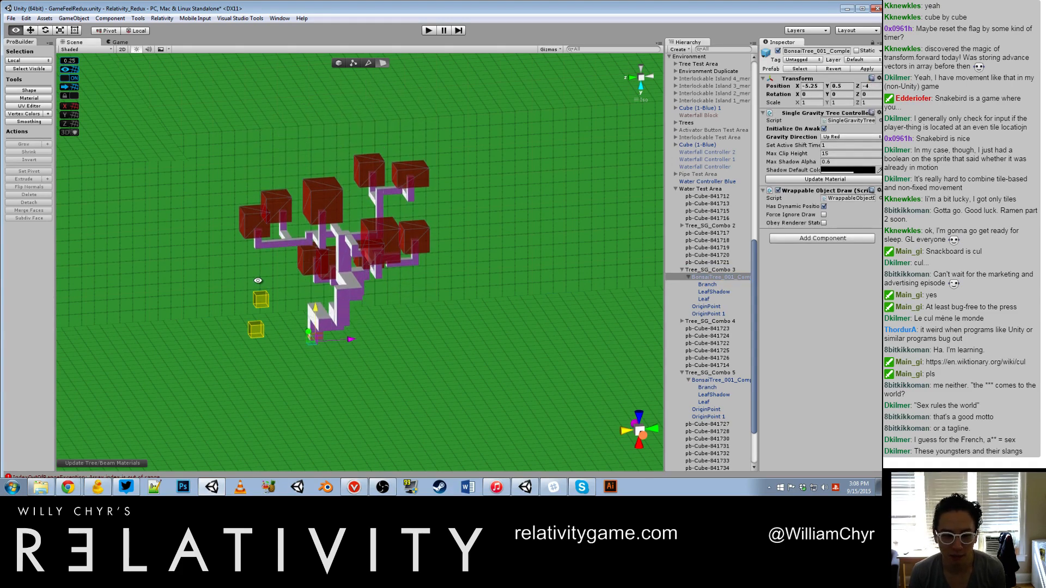
Step: Move the red bonsai tree over the green floor to about X -8.5, Y 0.5, Z -9.75
{"action": "left_click_drag", "start_coordinate": [258, 280], "coordinate": [201, 332], "text": "alt"}
{"action": "left_click_drag", "start_coordinate": [353, 337], "coordinate": [367, 361], "text": "alt"}
{"action": "scroll", "coordinate": [322, 376], "scroll_direction": "up", "scroll_amount": 3}
{"action": "middle_click_drag", "start_coordinate": [405, 370], "coordinate": [299, 332]}
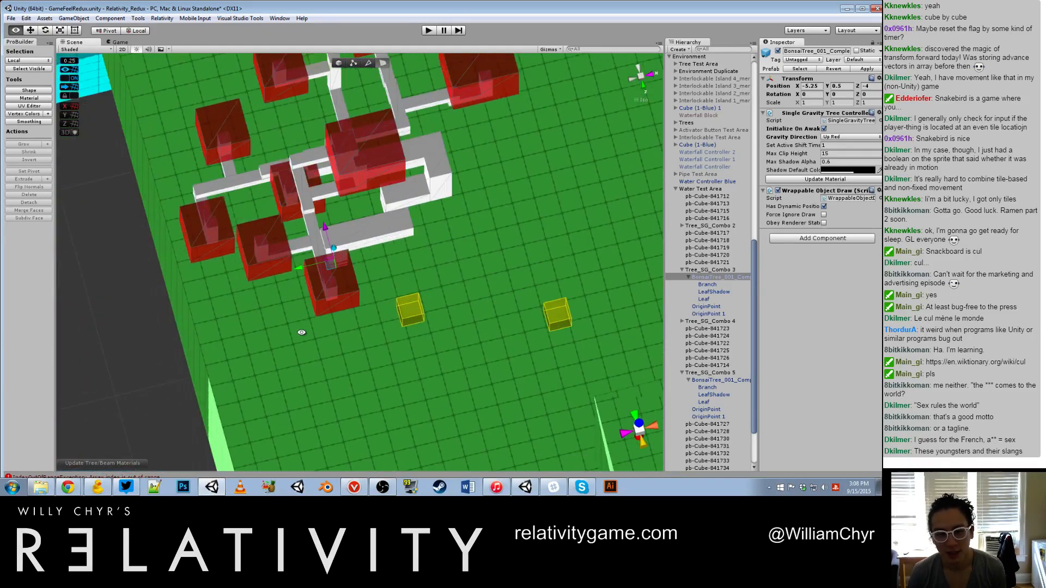
{"action": "left_click_drag", "start_coordinate": [299, 332], "coordinate": [438, 331], "text": "alt"}
{"action": "scroll", "coordinate": [437, 327], "scroll_direction": "down", "scroll_amount": 5}
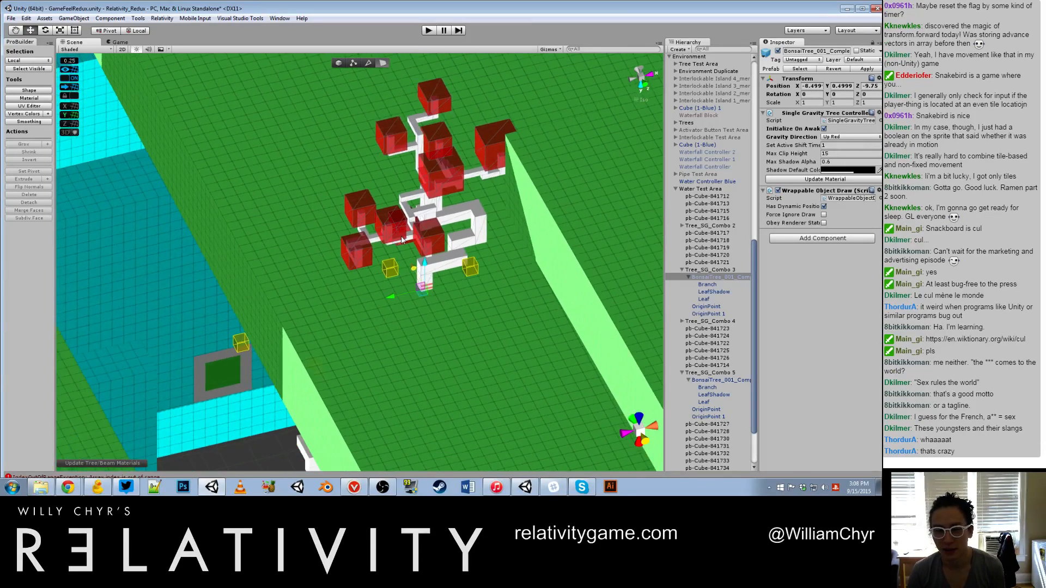
Step: Rotate the red bonsai tree to -180 degrees about Y and shift it to about X -3.25, Z -9.75
{"action": "left_click_drag", "start_coordinate": [429, 272], "coordinate": [661, 264], "text": "alt"}
{"action": "key", "text": "e"}
{"action": "key", "text": "w"}
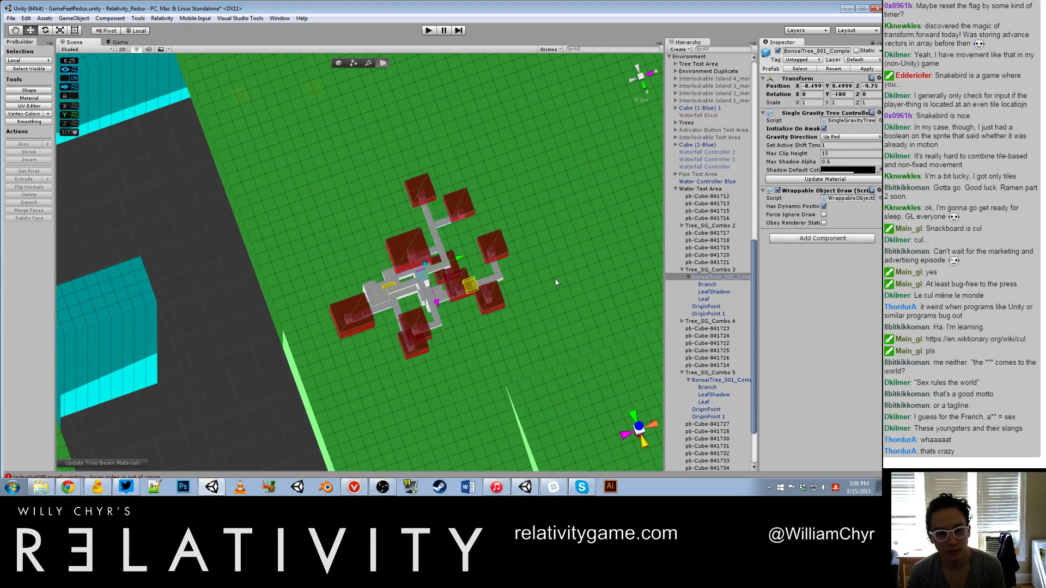
{"action": "left_click_drag", "start_coordinate": [434, 301], "coordinate": [418, 237]}
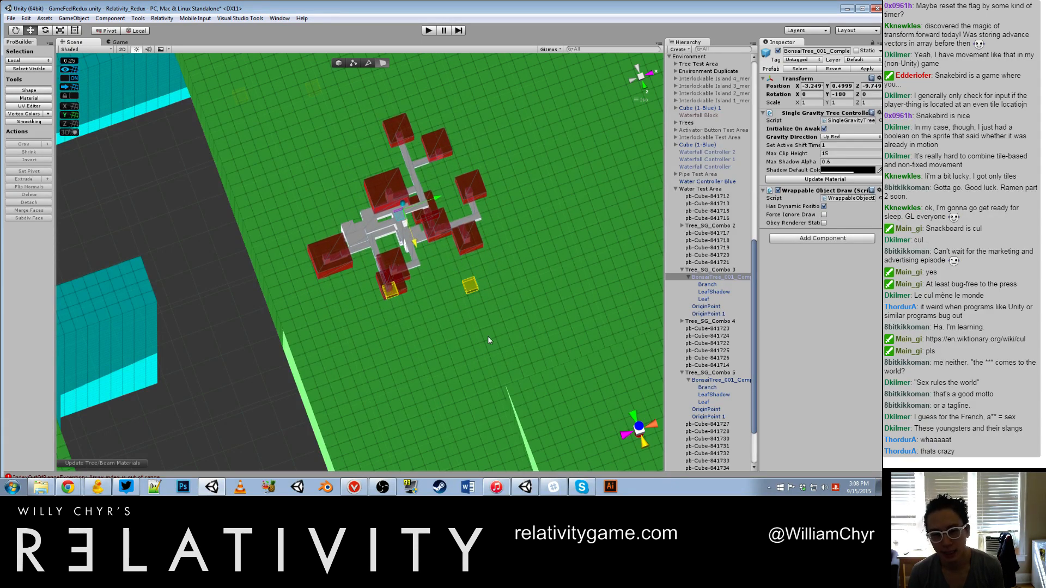
Step: Try rotating the red bonsai tree freely with the handle position set to Center, and undo its recent transforms
{"action": "left_click_drag", "start_coordinate": [488, 338], "coordinate": [416, 279], "text": "alt"}
{"action": "key", "text": "e"}
{"action": "key", "text": "z"}
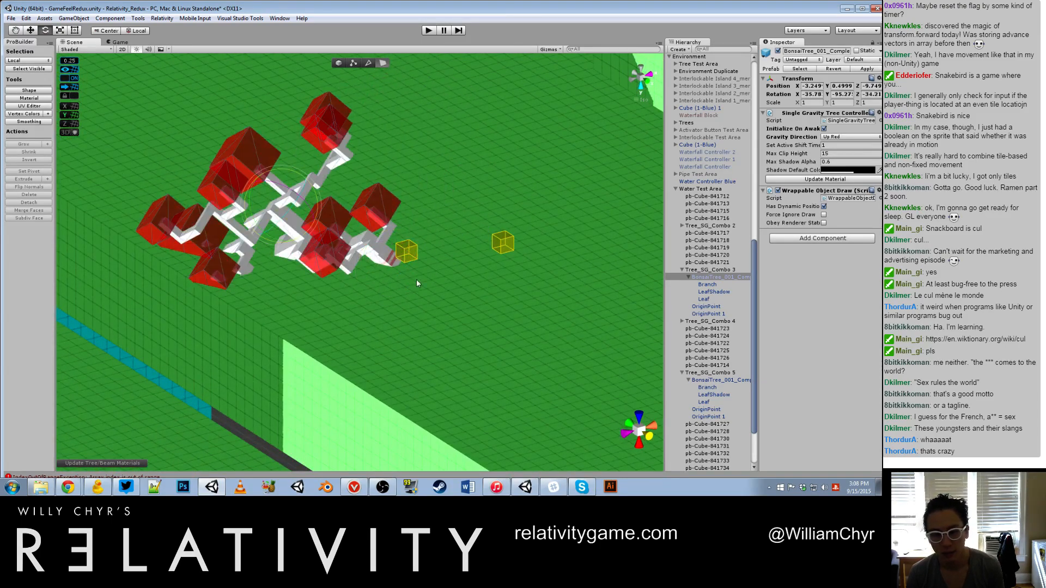
{"action": "key", "text": "ctrl+z"}
Step: Move the unrotated red bonsai tree next to its origin cubes, at X -8.75, Y 0.5, Z -7.25
{"action": "left_click_drag", "start_coordinate": [419, 182], "coordinate": [282, 218], "text": "ctrl"}
{"action": "left_click_drag", "start_coordinate": [392, 188], "coordinate": [357, 254], "text": "alt"}
{"action": "left_click_drag", "start_coordinate": [366, 170], "coordinate": [422, 184]}
{"action": "key", "text": "e"}
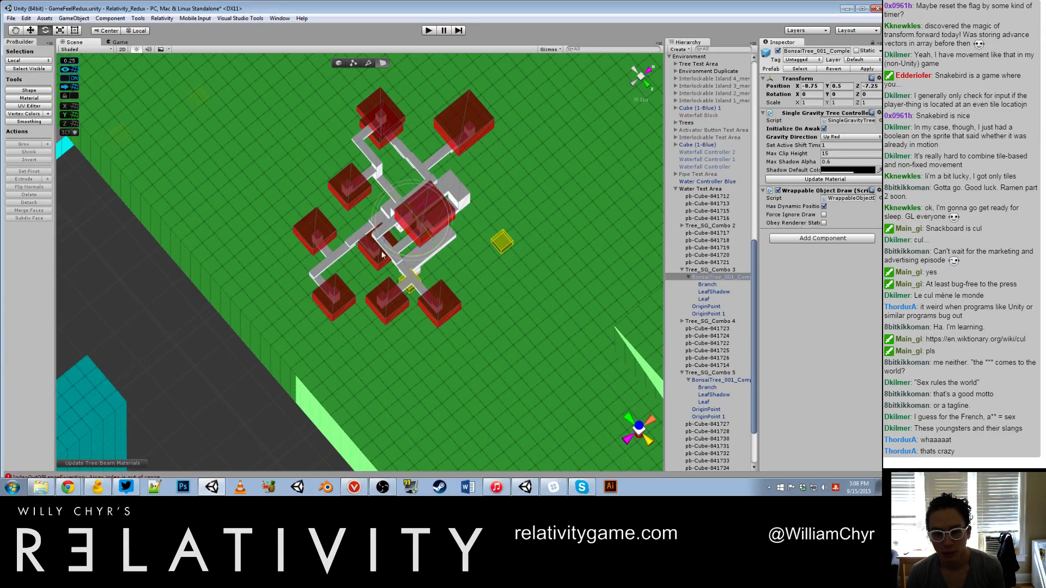
Step: Try the red bonsai tree rotated to -180 degrees about Y at about X -9.5, Y 0.5, Z -12.75
{"action": "left_click_drag", "start_coordinate": [382, 254], "coordinate": [434, 208], "text": "ctrl"}
{"action": "scroll", "coordinate": [442, 169], "scroll_direction": "up", "scroll_amount": 4}
{"action": "key", "text": "w"}
{"action": "left_click_drag", "start_coordinate": [456, 139], "coordinate": [471, 119]}
{"action": "left_click_drag", "start_coordinate": [316, 234], "coordinate": [385, 235], "text": "alt"}
{"action": "key", "text": "e"}
{"action": "left_click_drag", "start_coordinate": [382, 149], "coordinate": [746, 164], "text": "ctrl"}
{"action": "key", "text": "w"}
{"action": "key", "text": "e"}
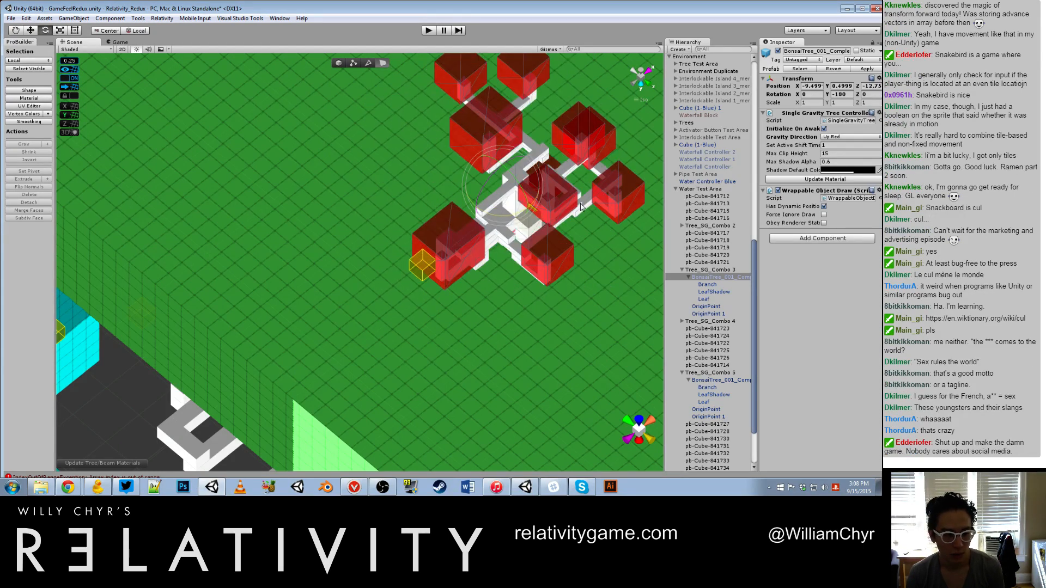
{"action": "key", "text": "w"}
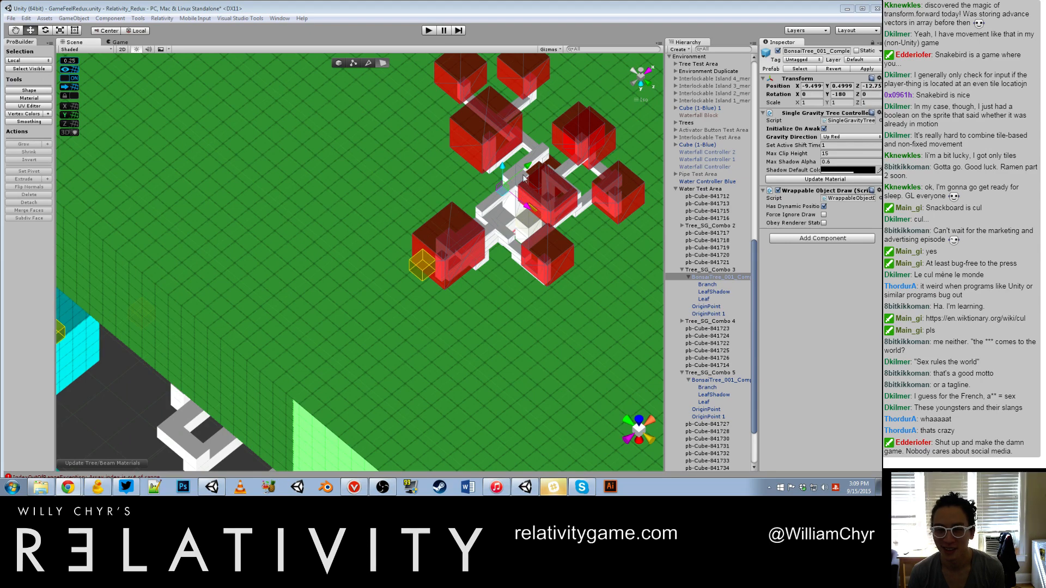
Step: Try the red bonsai tree rotated to -90 degrees about Y at about X -6, Y 0.5, Z -13
{"action": "left_click_drag", "start_coordinate": [567, 212], "coordinate": [520, 168], "text": "alt"}
{"action": "left_click_drag", "start_coordinate": [510, 214], "coordinate": [451, 242]}
{"action": "key", "text": "e"}
{"action": "key", "text": "w"}
{"action": "left_click_drag", "start_coordinate": [304, 272], "coordinate": [404, 243], "text": "alt"}
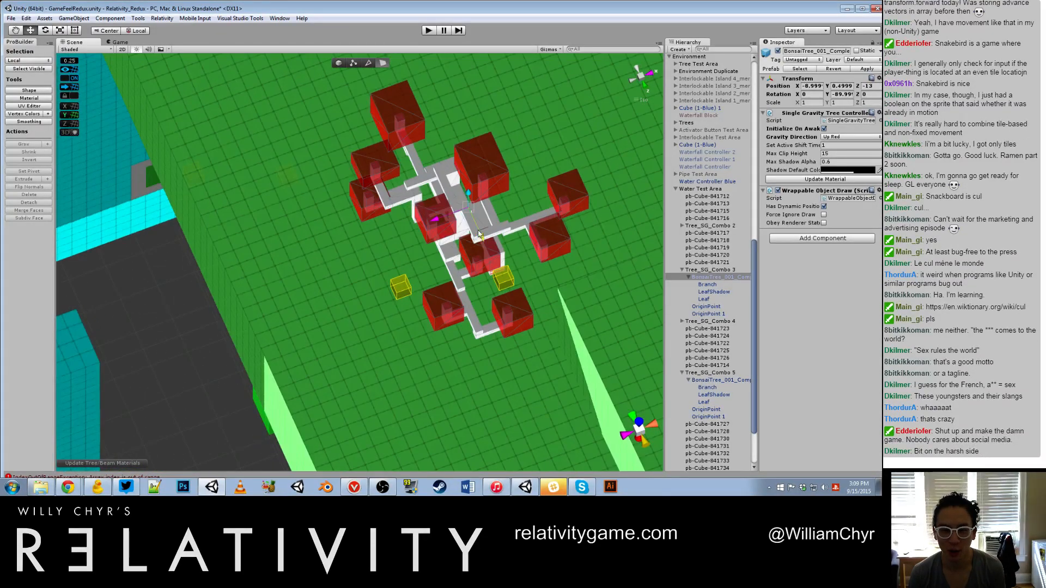
{"action": "left_click_drag", "start_coordinate": [480, 236], "coordinate": [465, 201]}
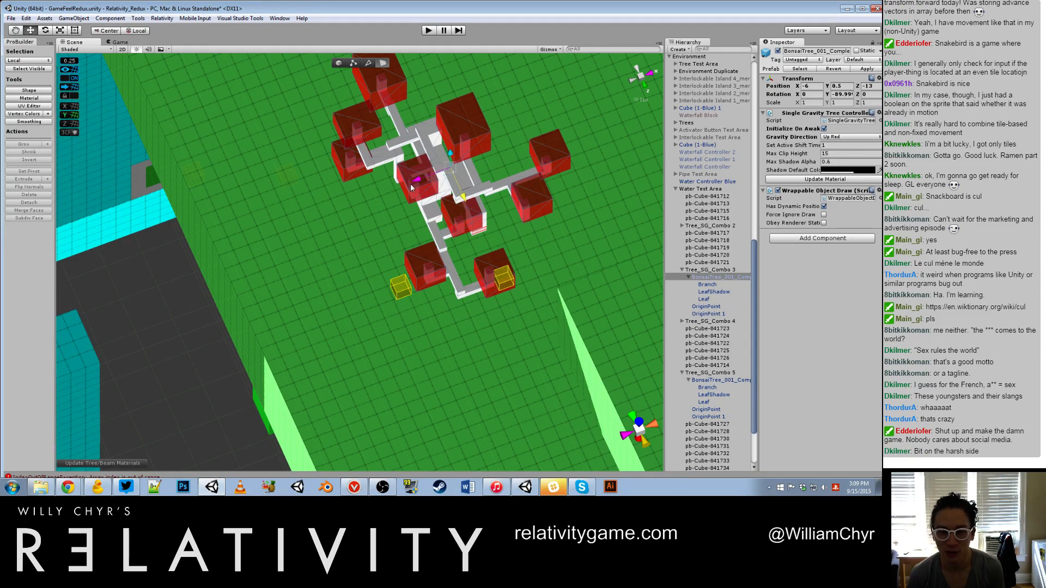
Step: Try the red bonsai tree turned back to -180 degrees about Y at about X -8.5, Y 0.5, Z -12
{"action": "left_click_drag", "start_coordinate": [420, 183], "coordinate": [547, 131]}
{"action": "key", "text": "e"}
{"action": "key", "text": "w"}
{"action": "key", "text": "e"}
{"action": "key", "text": "w"}
{"action": "left_click_drag", "start_coordinate": [485, 147], "coordinate": [369, 167], "text": "alt"}
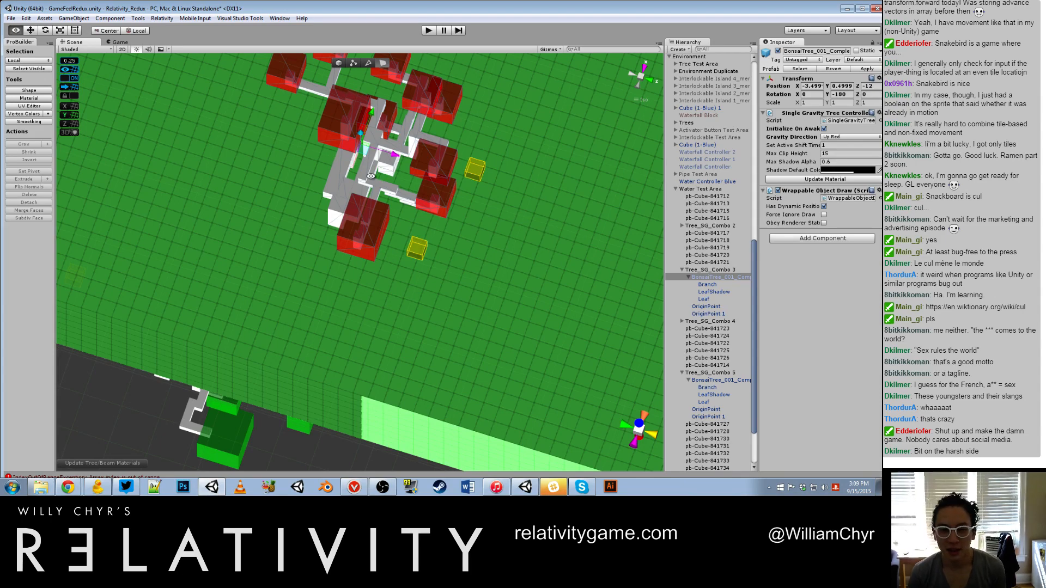
{"action": "left_click_drag", "start_coordinate": [377, 174], "coordinate": [408, 181], "text": "alt"}
{"action": "left_click_drag", "start_coordinate": [444, 141], "coordinate": [558, 212]}
{"action": "left_click_drag", "start_coordinate": [452, 145], "coordinate": [523, 191]}
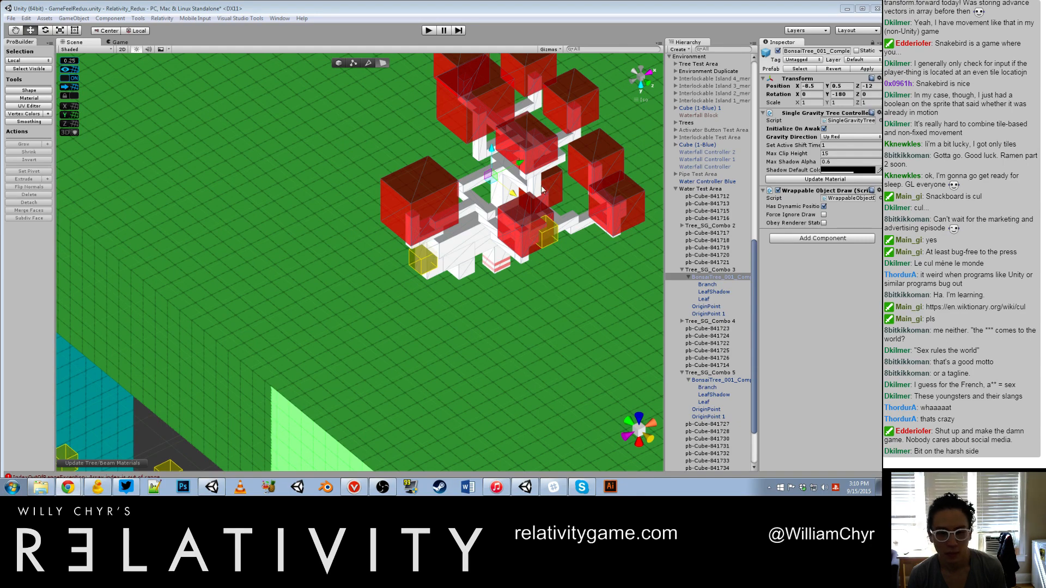
{"action": "left_click_drag", "start_coordinate": [219, 203], "coordinate": [189, 278], "text": "alt"}
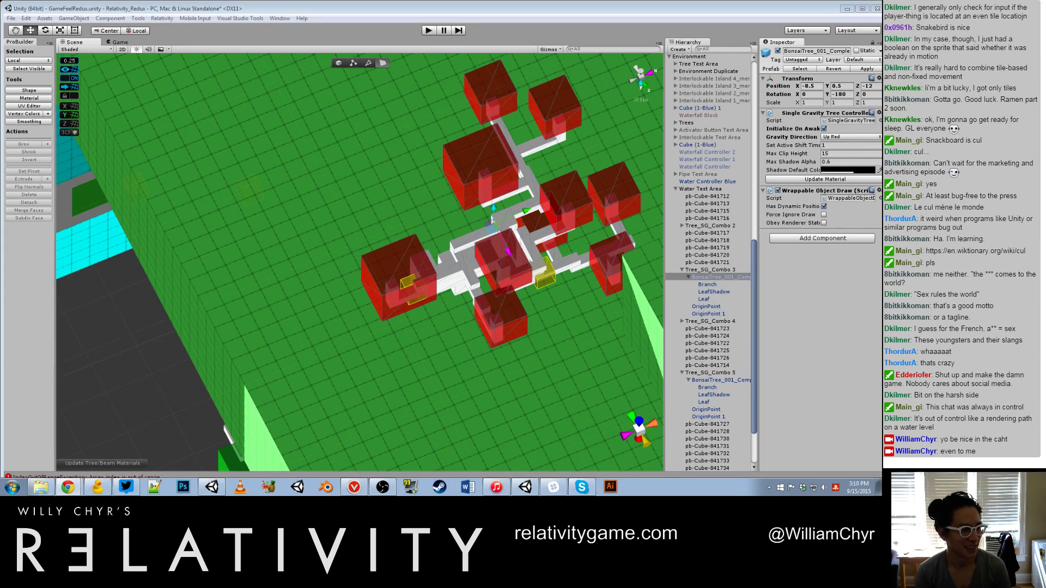
Step: Rotate the red bonsai tree to -90 degrees about Y and move it to about X -5.75, Y 0.5, Z -11
{"action": "left_click_drag", "start_coordinate": [397, 326], "coordinate": [441, 198], "text": "alt"}
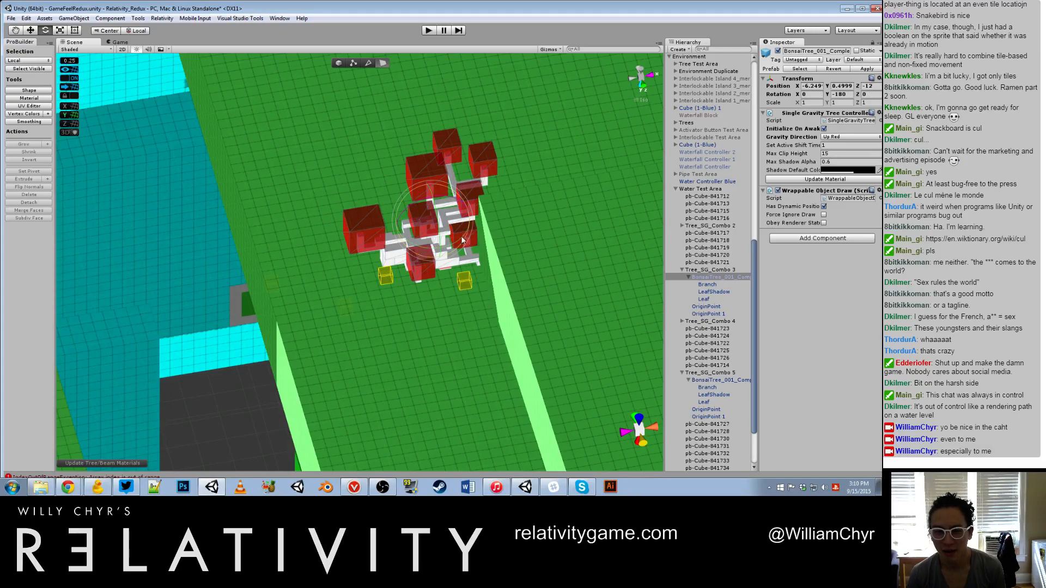
{"action": "left_click_drag", "start_coordinate": [462, 240], "coordinate": [564, 186], "text": "ctrl"}
{"action": "key", "text": "w"}
{"action": "scroll", "coordinate": [447, 228], "scroll_direction": "up", "scroll_amount": 2}
{"action": "left_click_drag", "start_coordinate": [421, 160], "coordinate": [397, 162]}
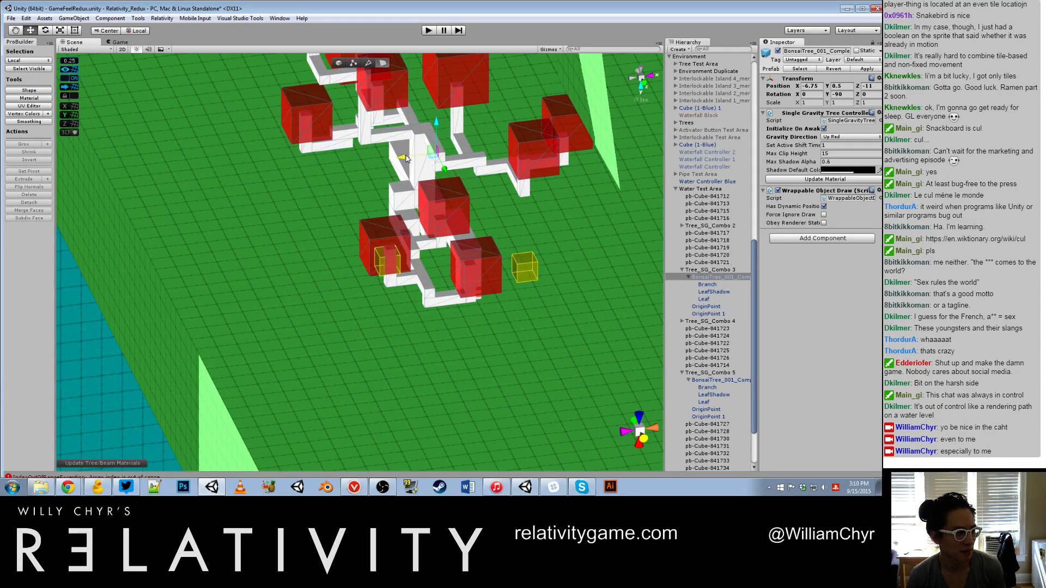
{"action": "left_click_drag", "start_coordinate": [409, 158], "coordinate": [449, 174]}
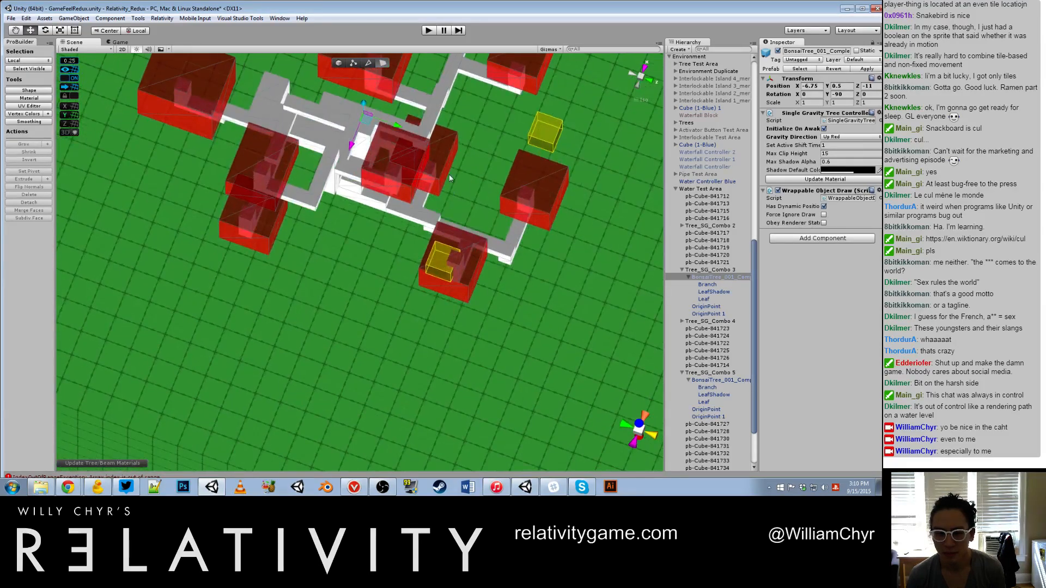
{"action": "left_click_drag", "start_coordinate": [391, 130], "coordinate": [494, 234]}
{"action": "scroll", "coordinate": [495, 234], "scroll_direction": "down", "scroll_amount": 15}
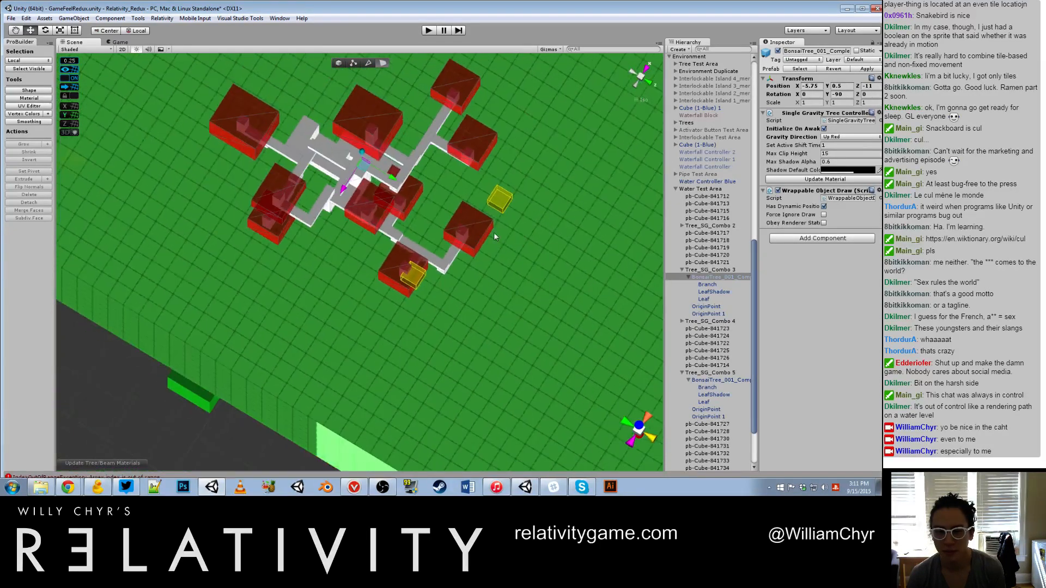
Step: Survey the level from several angles to examine the other trees and their origin cubes around the water test area
{"action": "left_click_drag", "start_coordinate": [444, 376], "coordinate": [389, 322], "text": "alt"}
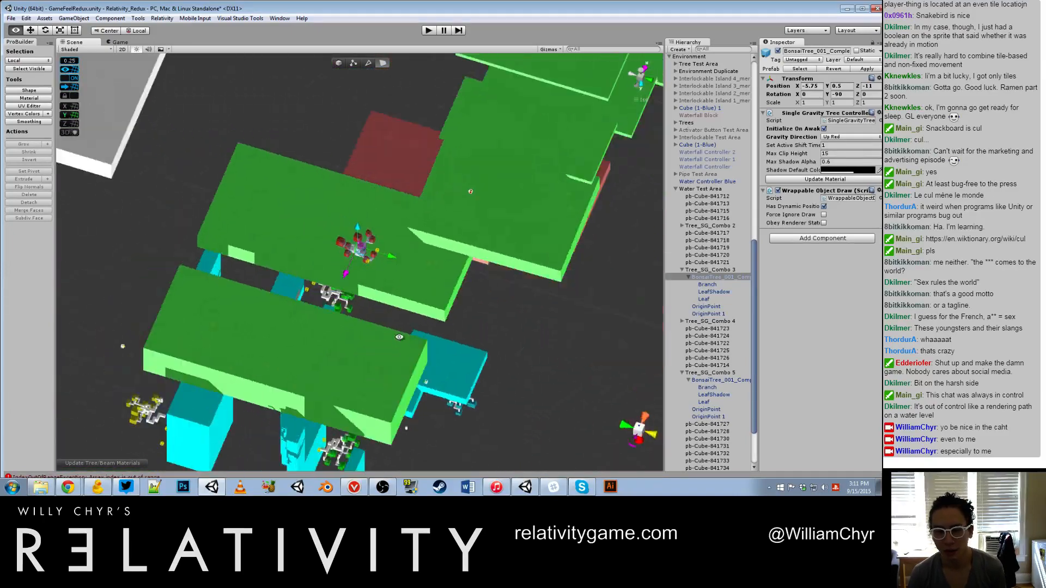
{"action": "scroll", "coordinate": [386, 188], "scroll_direction": "up", "scroll_amount": 12}
{"action": "scroll", "coordinate": [386, 189], "scroll_direction": "up", "scroll_amount": 1}
{"action": "scroll", "coordinate": [381, 204], "scroll_direction": "down", "scroll_amount": 20, "text": "alt"}
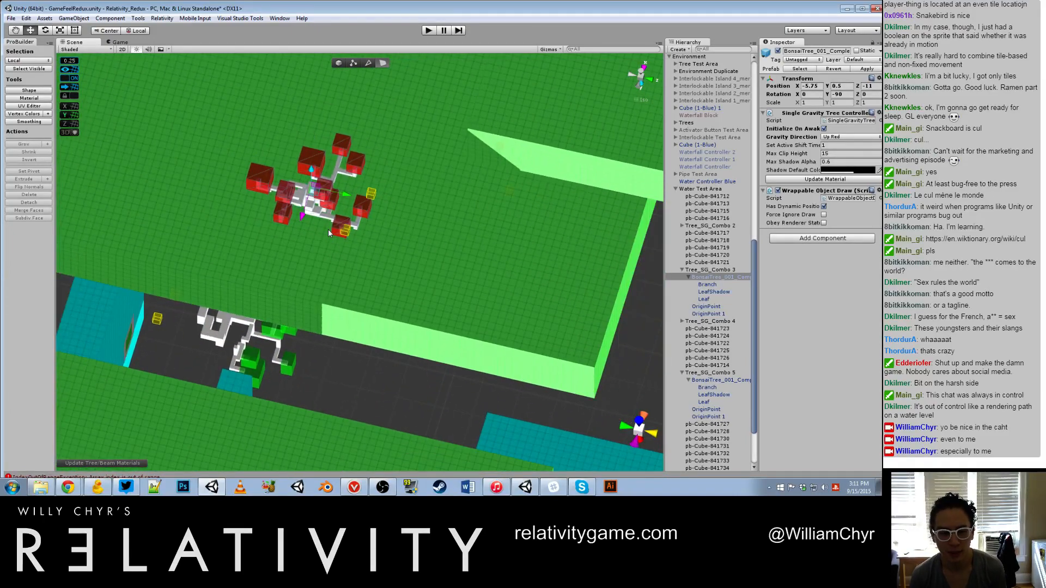
{"action": "scroll", "coordinate": [353, 287], "scroll_direction": "down", "scroll_amount": 6, "text": "alt"}
{"action": "left_click_drag", "start_coordinate": [353, 287], "coordinate": [432, 402], "text": "alt"}
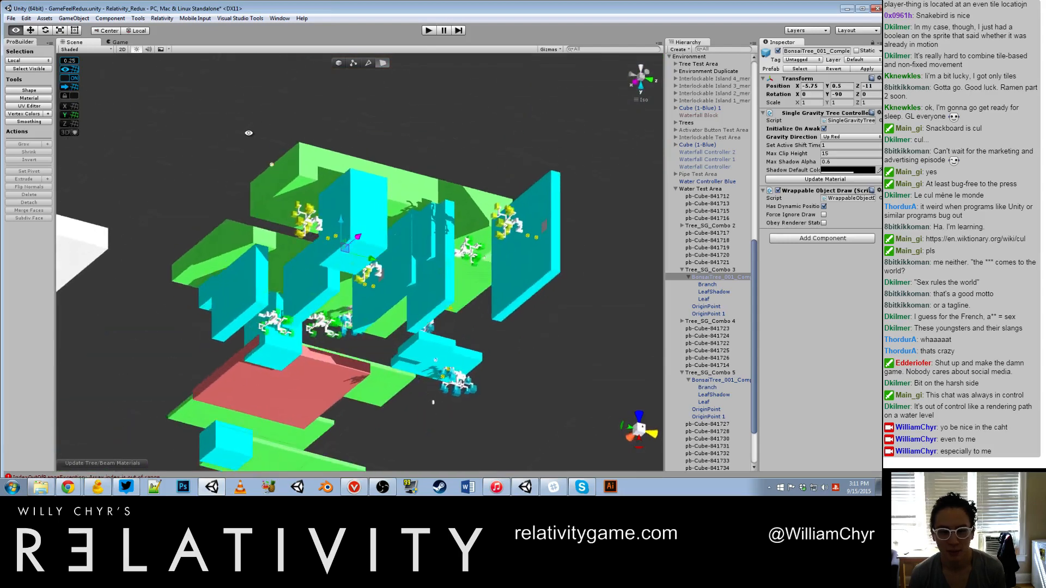
{"action": "scroll", "coordinate": [369, 194], "scroll_direction": "up", "scroll_amount": 10, "text": "alt"}
{"action": "left_click_drag", "start_coordinate": [369, 194], "coordinate": [256, 283], "text": "alt"}
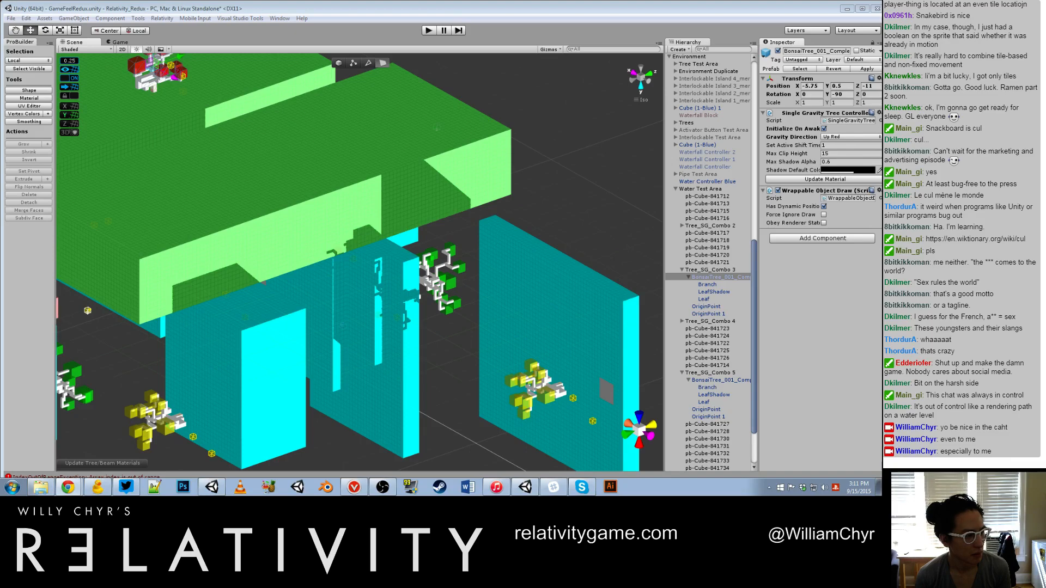
Step: Move the green bonsai tree of Tree_SG_Combo 2 to about X -8.25, Y 0.75, Z -4
{"action": "left_click_drag", "start_coordinate": [442, 303], "coordinate": [317, 308], "text": "alt"}
{"action": "scroll", "coordinate": [277, 282], "scroll_direction": "up", "scroll_amount": 8}
{"action": "middle_click_drag", "start_coordinate": [277, 281], "coordinate": [330, 238]}
{"action": "scroll", "coordinate": [523, 246], "scroll_direction": "up", "scroll_amount": 8}
{"action": "left_click", "coordinate": [553, 233]}
{"action": "scroll", "coordinate": [440, 253], "scroll_direction": "down", "scroll_amount": 5}
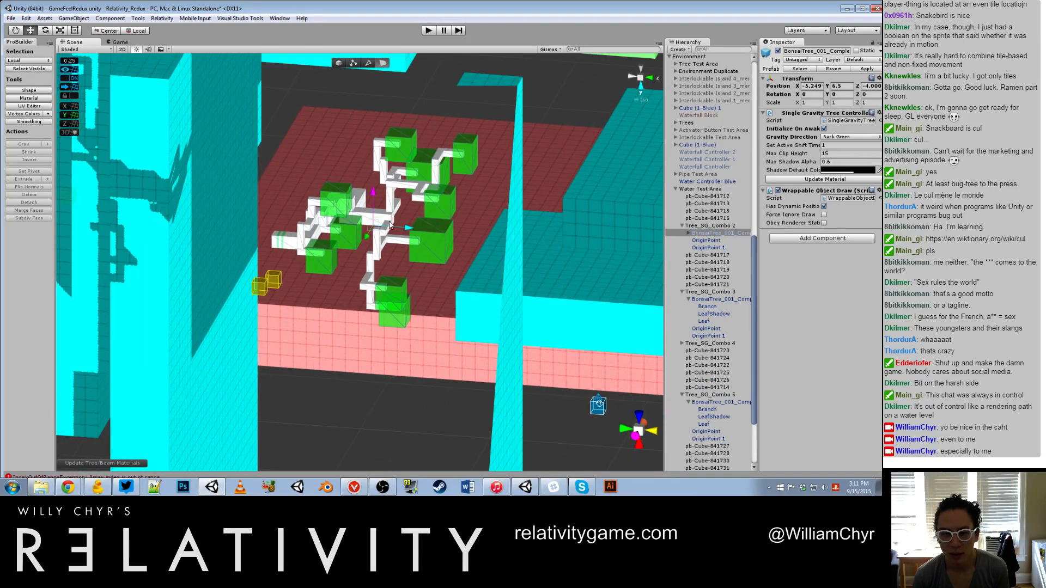
{"action": "left_click_drag", "start_coordinate": [391, 224], "coordinate": [327, 237]}
{"action": "scroll", "coordinate": [326, 237], "scroll_direction": "up", "scroll_amount": 5}
{"action": "middle_click_drag", "start_coordinate": [326, 236], "coordinate": [546, 227]}
{"action": "left_click_drag", "start_coordinate": [542, 208], "coordinate": [544, 210]}
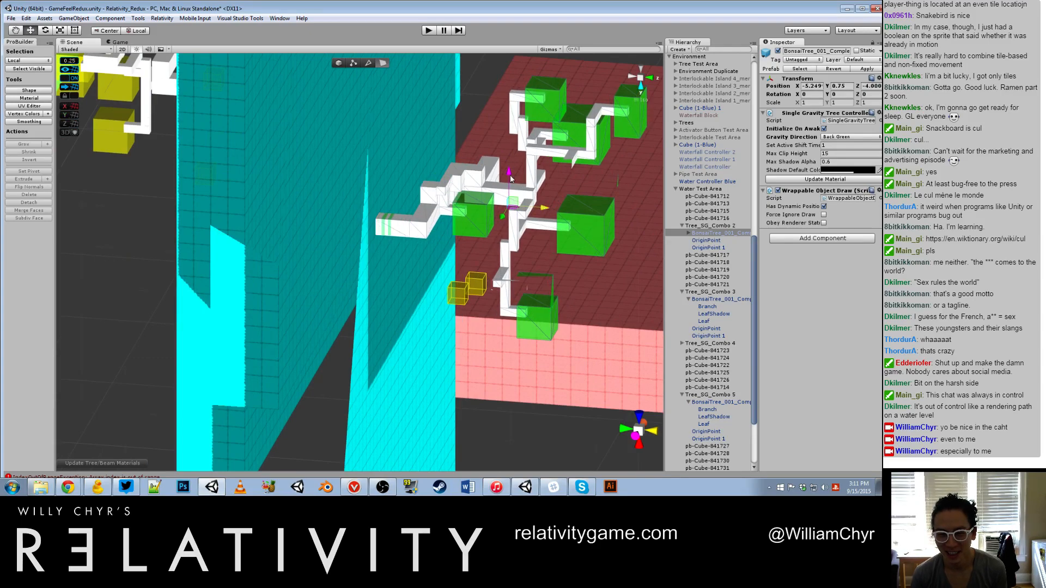
{"action": "scroll", "coordinate": [510, 178], "scroll_direction": "down", "scroll_amount": 5}
{"action": "left_click_drag", "start_coordinate": [476, 185], "coordinate": [452, 200]}
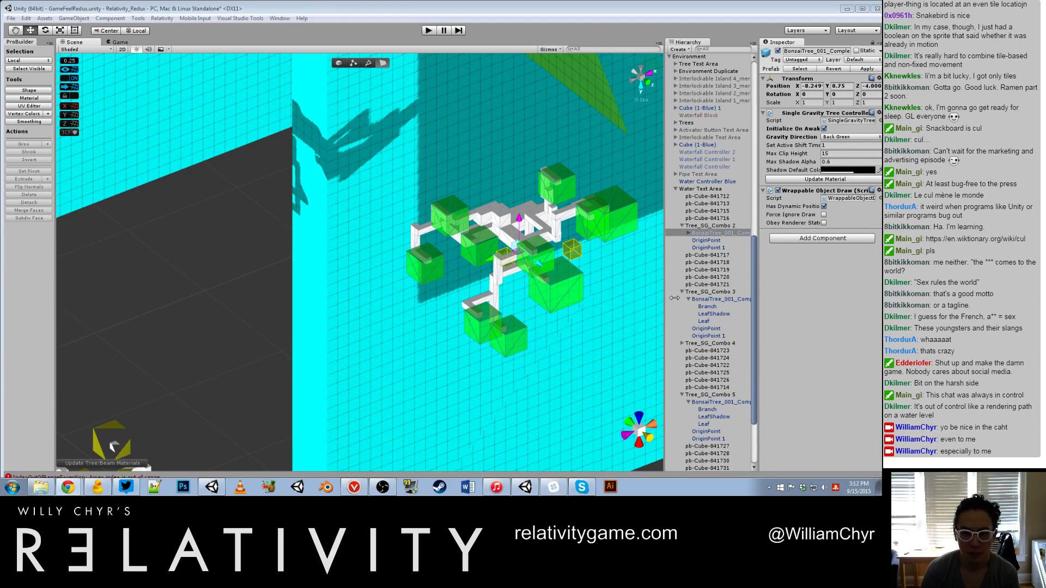
Step: Shift the green bonsai tree of Tree_SG_Combo 2 to about Z -3.5 beside its origin cubes
{"action": "double_click", "coordinate": [708, 225]}
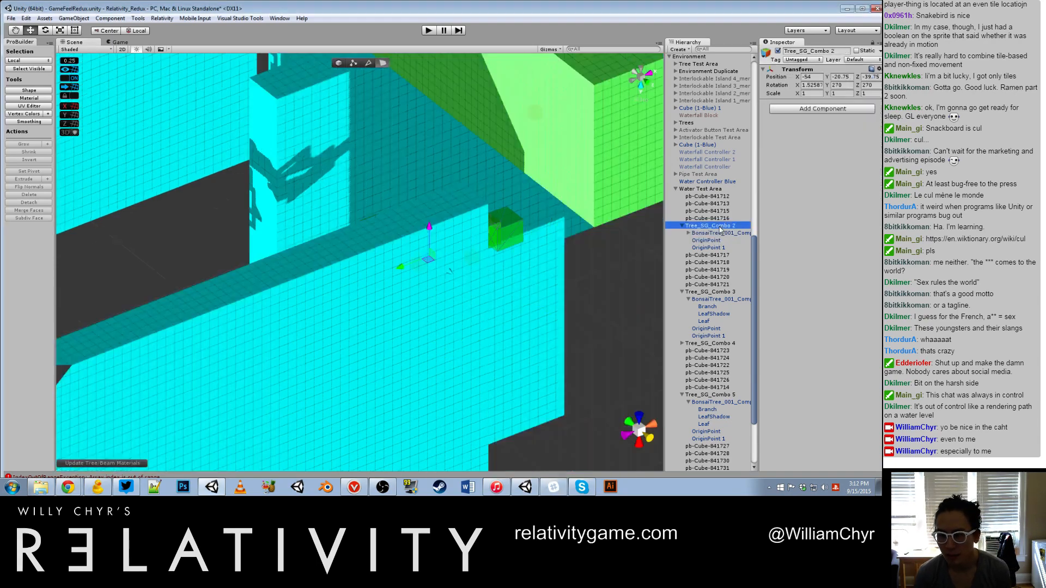
{"action": "scroll", "coordinate": [357, 278], "scroll_direction": "up", "scroll_amount": 5}
{"action": "left_click_drag", "start_coordinate": [357, 278], "coordinate": [294, 140], "text": "alt"}
{"action": "left_click", "coordinate": [747, 233]}
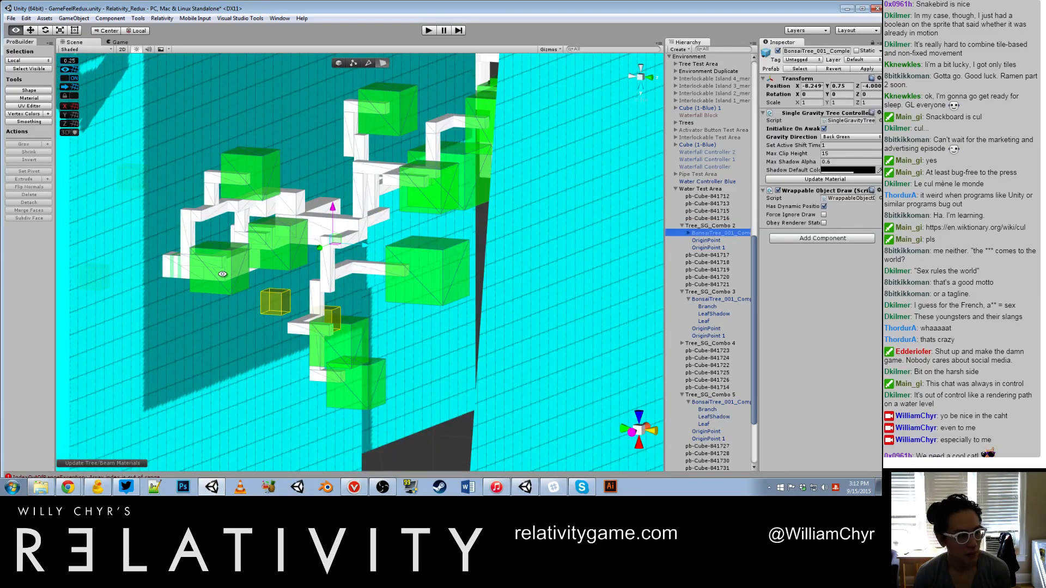
{"action": "left_click_drag", "start_coordinate": [266, 255], "coordinate": [281, 305], "text": "alt"}
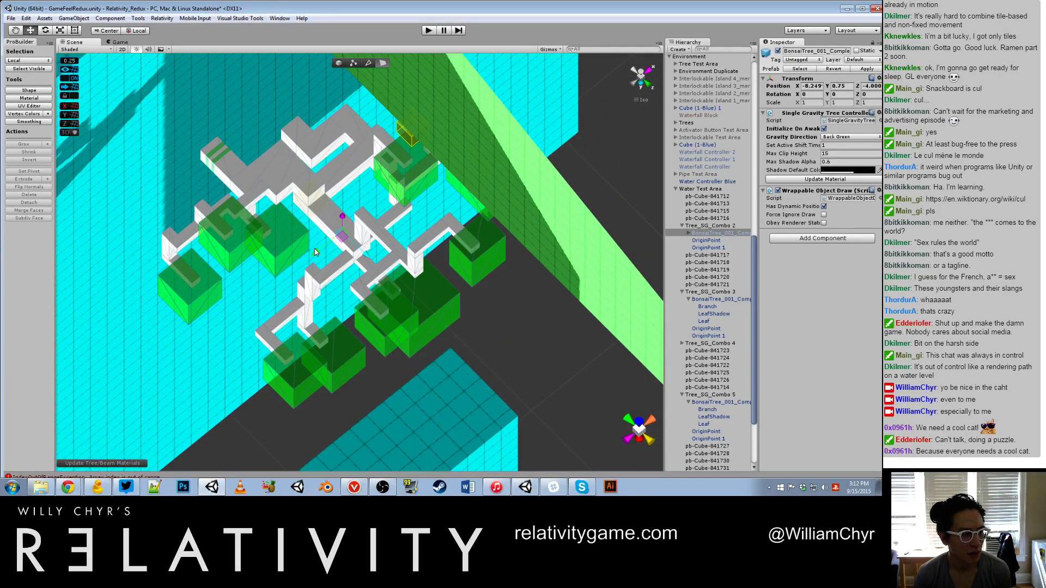
{"action": "left_click_drag", "start_coordinate": [310, 248], "coordinate": [248, 221]}
{"action": "scroll", "coordinate": [352, 245], "scroll_direction": "down", "scroll_amount": 7}
{"action": "scroll", "coordinate": [264, 215], "scroll_direction": "up", "scroll_amount": 8}
{"action": "scroll", "coordinate": [363, 257], "scroll_direction": "down", "scroll_amount": 8}
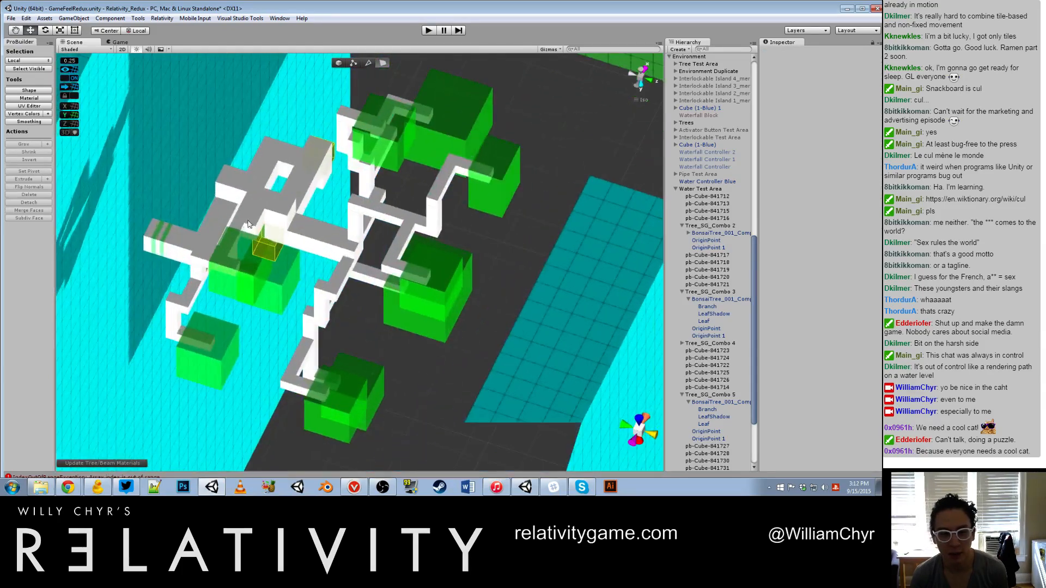
{"action": "left_click", "coordinate": [184, 249]}
{"action": "left_click_drag", "start_coordinate": [184, 249], "coordinate": [350, 225], "text": "alt"}
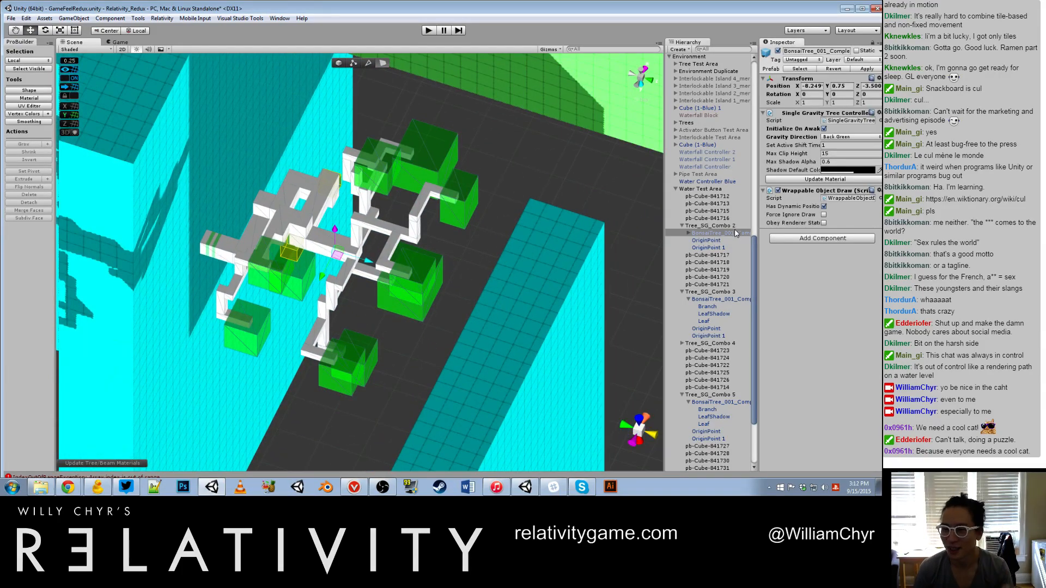
Step: Move the whole Tree_SG_Combo 2 group to X -53 along the cyan wall
{"action": "scroll", "coordinate": [218, 256], "scroll_direction": "up", "scroll_amount": 2}
{"action": "middle_click_drag", "start_coordinate": [242, 236], "coordinate": [553, 292]}
{"action": "left_click_drag", "start_coordinate": [553, 292], "coordinate": [483, 310], "text": "alt"}
{"action": "scroll", "coordinate": [526, 281], "scroll_direction": "up", "scroll_amount": 3}
{"action": "left_click_drag", "start_coordinate": [549, 314], "coordinate": [471, 132], "text": "alt"}
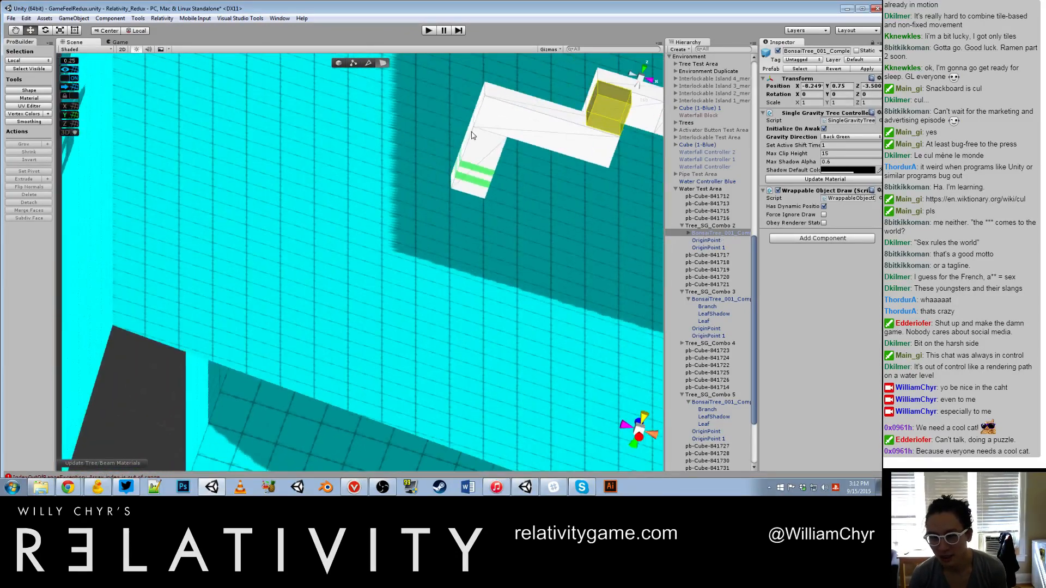
{"action": "left_click", "coordinate": [470, 132]}
{"action": "left_click", "coordinate": [708, 218]}
{"action": "left_click", "coordinate": [708, 225]}
{"action": "scroll", "coordinate": [406, 160], "scroll_direction": "down", "scroll_amount": 10}
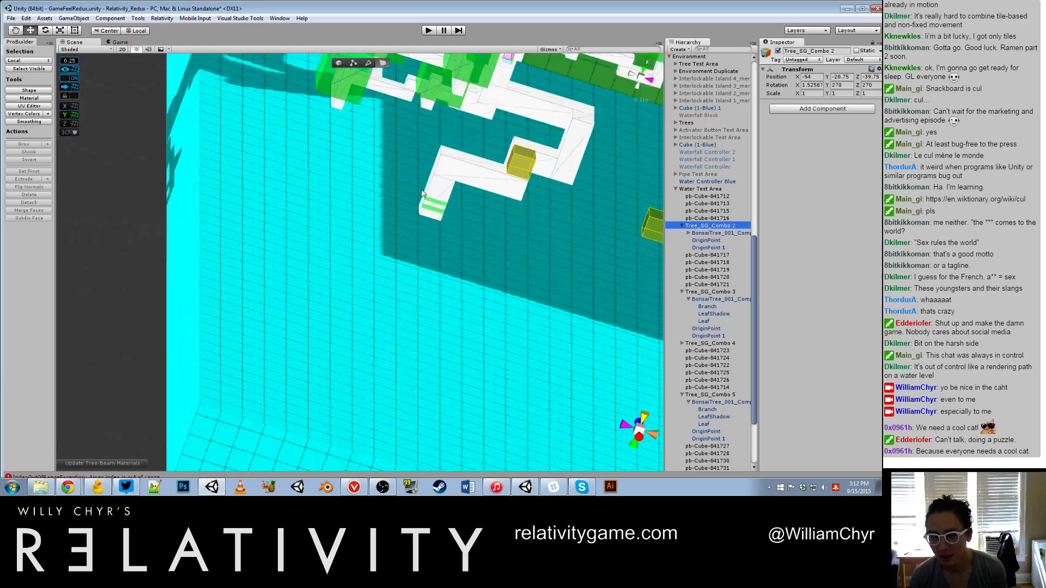
{"action": "left_click_drag", "start_coordinate": [403, 158], "coordinate": [503, 184], "text": "alt"}
{"action": "scroll", "coordinate": [503, 185], "scroll_direction": "down", "scroll_amount": 15}
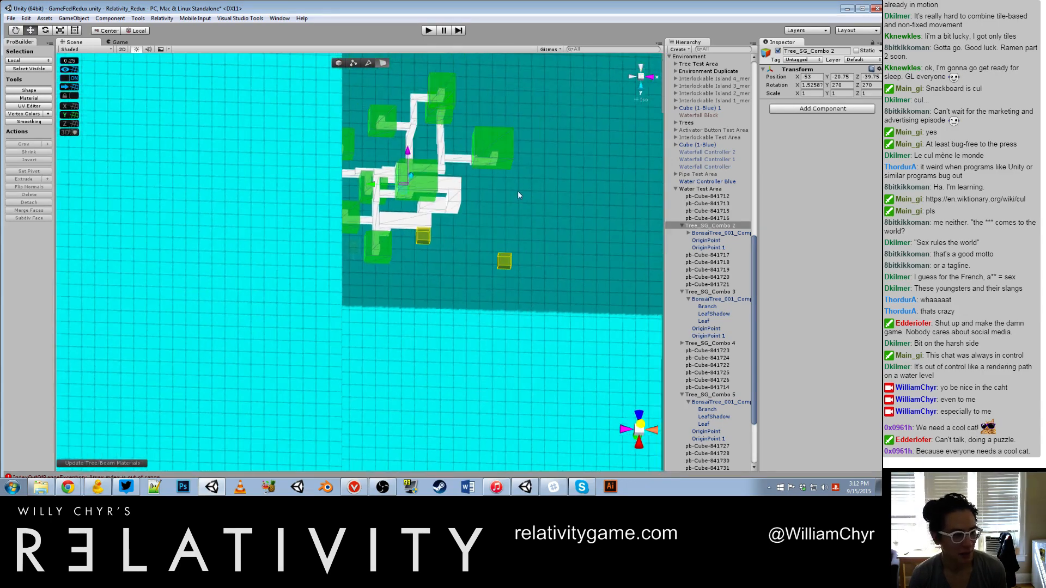
Step: Select both origin points of Tree_SG_Combo 2 together and reposition them beside the green tree
{"action": "scroll", "coordinate": [415, 246], "scroll_direction": "up", "scroll_amount": 3}
{"action": "left_click", "coordinate": [422, 238]}
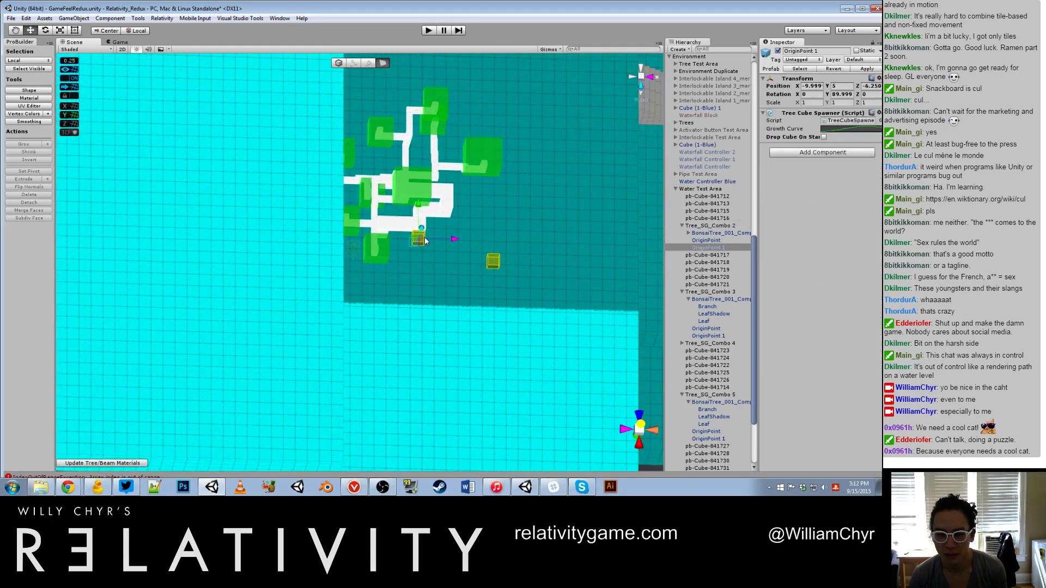
{"action": "left_click", "coordinate": [498, 263], "text": "shift"}
{"action": "left_click_drag", "start_coordinate": [498, 263], "coordinate": [379, 257]}
{"action": "left_click_drag", "start_coordinate": [379, 257], "coordinate": [467, 270], "text": "alt"}
{"action": "scroll", "coordinate": [392, 163], "scroll_direction": "up", "scroll_amount": 4}
{"action": "scroll", "coordinate": [391, 163], "scroll_direction": "up", "scroll_amount": 4}
{"action": "scroll", "coordinate": [469, 307], "scroll_direction": "up", "scroll_amount": 3}
{"action": "left_click_drag", "start_coordinate": [394, 322], "coordinate": [472, 311], "text": "alt"}
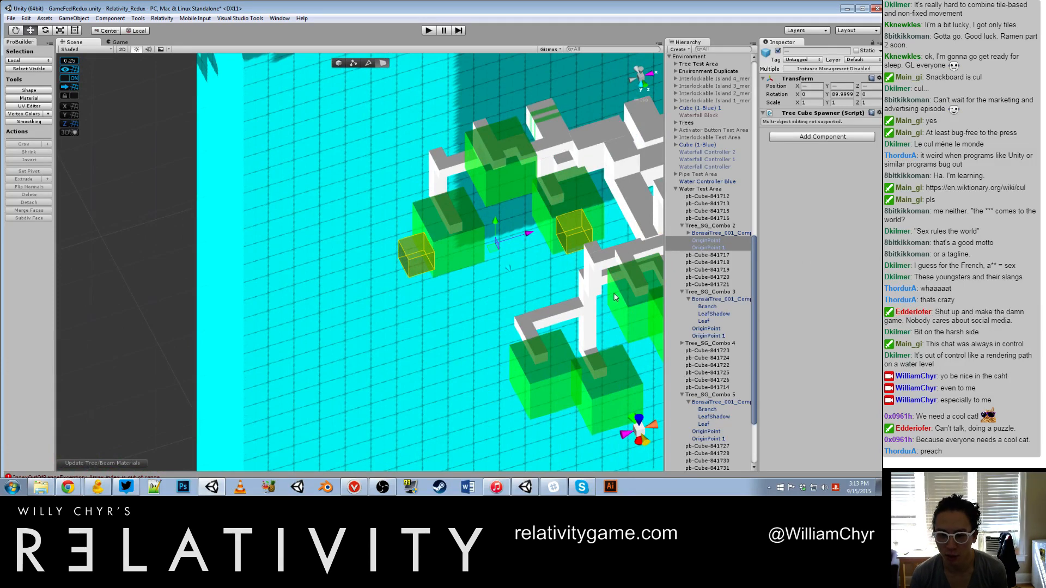
{"action": "scroll", "coordinate": [509, 255], "scroll_direction": "up", "scroll_amount": 3}
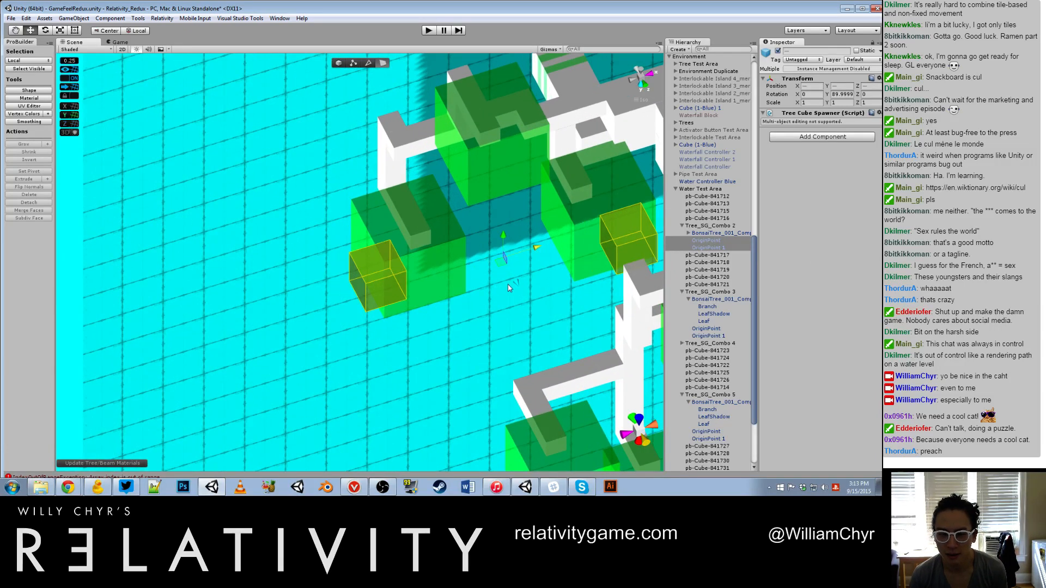
{"action": "left_click_drag", "start_coordinate": [498, 288], "coordinate": [443, 164]}
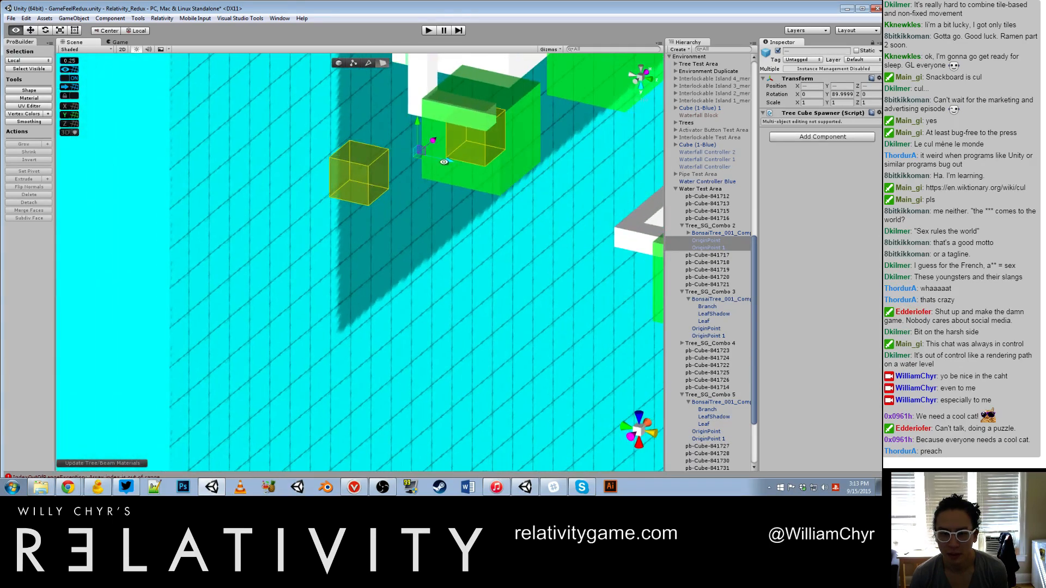
Step: Examine from the front how the two origin points of Tree_SG_Combo 2 line up with the green tree's branches
{"action": "left_click_drag", "start_coordinate": [527, 176], "coordinate": [473, 203], "text": "alt"}
{"action": "middle_click_drag", "start_coordinate": [473, 204], "coordinate": [502, 247]}
{"action": "mouse_move", "coordinate": [501, 247]}
{"action": "left_mouse_down", "text": "alt"}
{"action": "mouse_move", "coordinate": [497, 238]}
{"action": "mouse_move", "coordinate": [490, 257]}
{"action": "left_mouse_up", "text": "alt"}
{"action": "left_click_drag", "start_coordinate": [436, 229], "coordinate": [334, 126]}
{"action": "scroll", "coordinate": [431, 181], "scroll_direction": "down", "scroll_amount": 6}
{"action": "scroll", "coordinate": [394, 307], "scroll_direction": "up", "scroll_amount": 3}
{"action": "scroll", "coordinate": [476, 245], "scroll_direction": "up", "scroll_amount": 8, "text": "alt"}
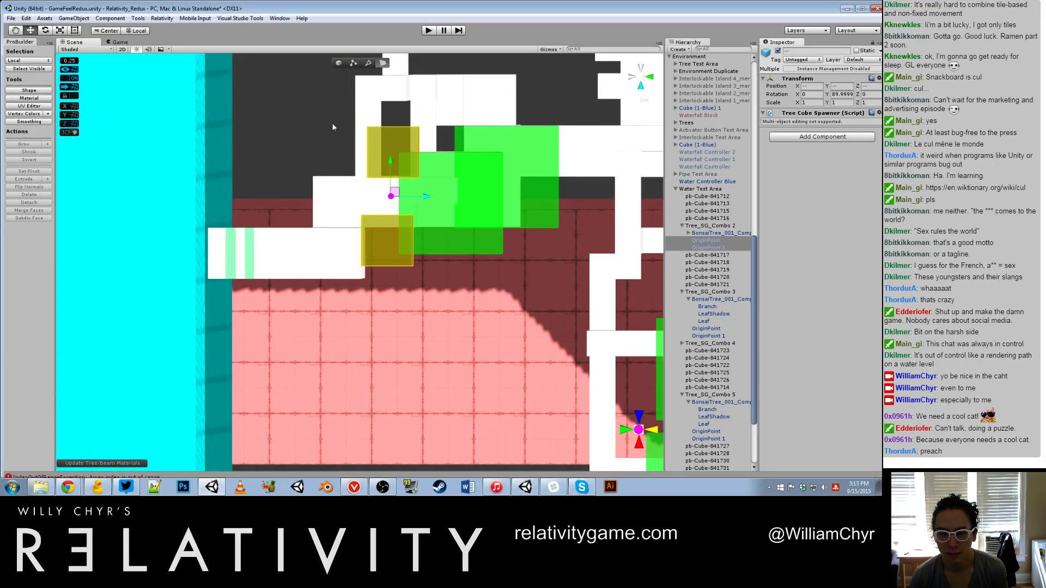
{"action": "scroll", "coordinate": [389, 164], "scroll_direction": "down", "scroll_amount": 5}
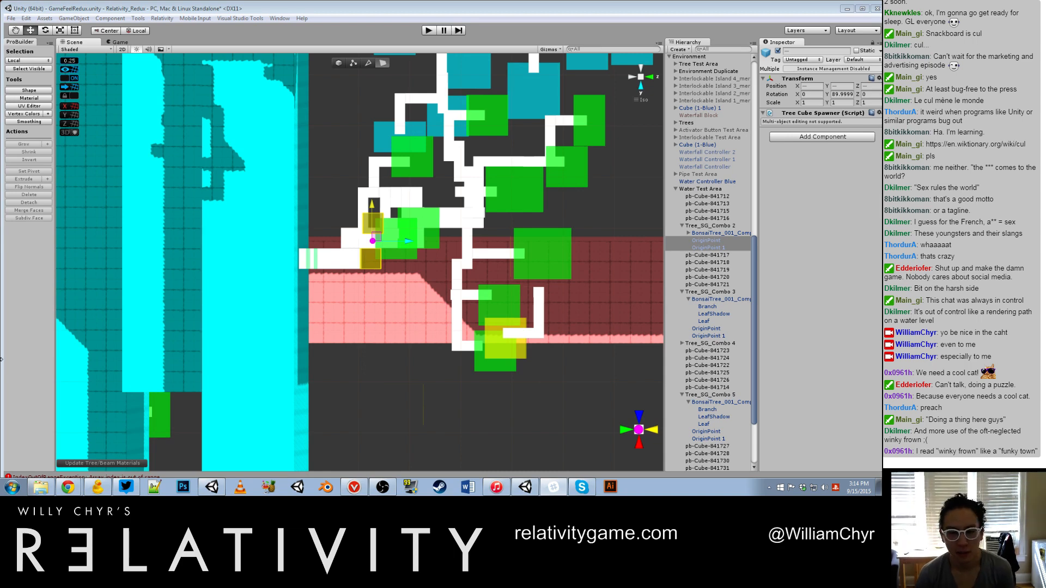
Step: Select the yellow bonsai tree of SoilTreeCombo 4 and inspect it up close beside its soil patch on the cyan wall
{"action": "left_click", "coordinate": [561, 234]}
{"action": "scroll", "coordinate": [528, 243], "scroll_direction": "down", "scroll_amount": 10}
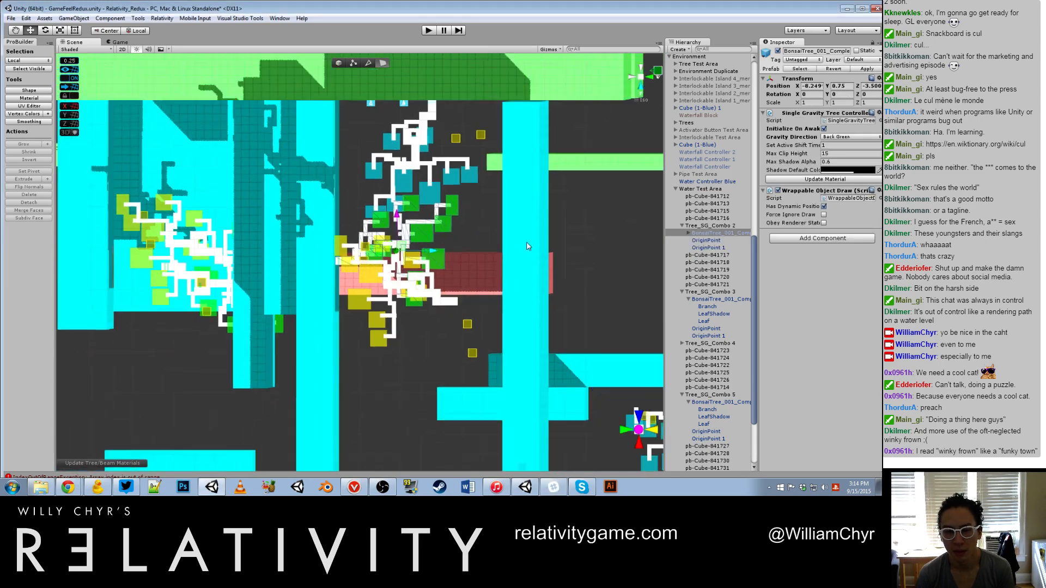
{"action": "left_click_drag", "start_coordinate": [527, 246], "coordinate": [498, 261], "text": "alt"}
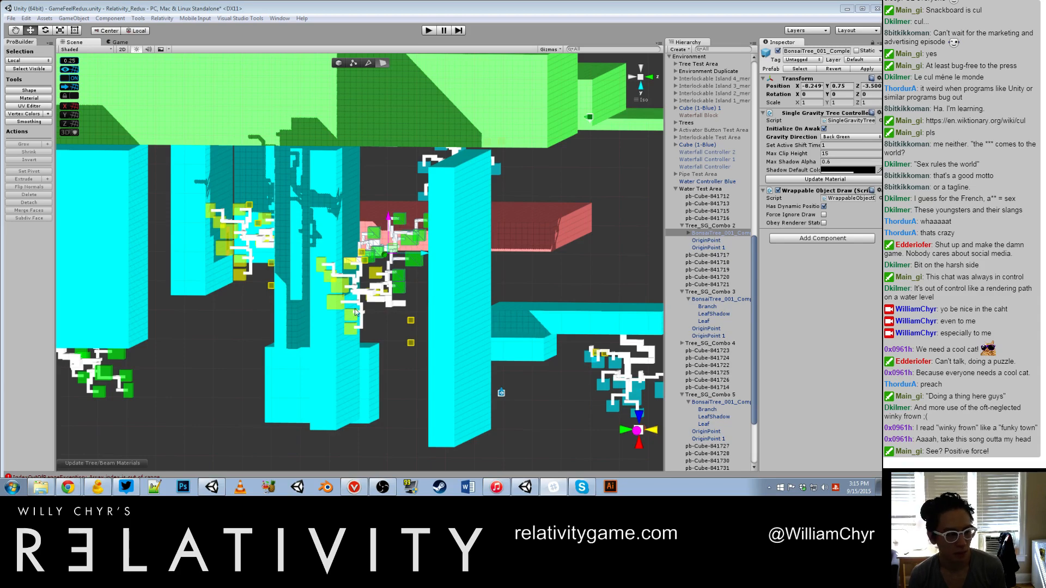
{"action": "left_click", "coordinate": [382, 300]}
{"action": "scroll", "coordinate": [384, 297], "scroll_direction": "up", "scroll_amount": 6}
{"action": "left_click_drag", "start_coordinate": [388, 284], "coordinate": [393, 323], "text": "alt"}
{"action": "scroll", "coordinate": [267, 346], "scroll_direction": "up", "scroll_amount": 6}
{"action": "scroll", "coordinate": [746, 156], "scroll_direction": "up", "scroll_amount": 4}
{"action": "scroll", "coordinate": [583, 164], "scroll_direction": "up", "scroll_amount": 3}
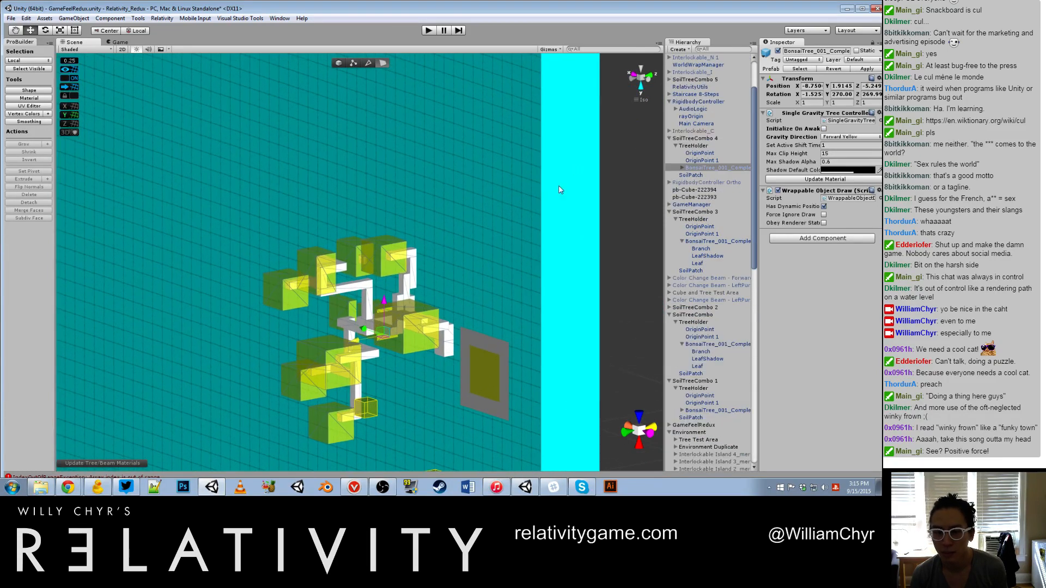
Step: Move the yellow bonsai tree of SoilTreeCombo 4 in front of its soil patch, to X -4.255, Y 2.3841, Z -0.25
{"action": "left_click_drag", "start_coordinate": [400, 251], "coordinate": [420, 350], "text": "alt"}
{"action": "middle_click_drag", "start_coordinate": [417, 348], "coordinate": [481, 103]}
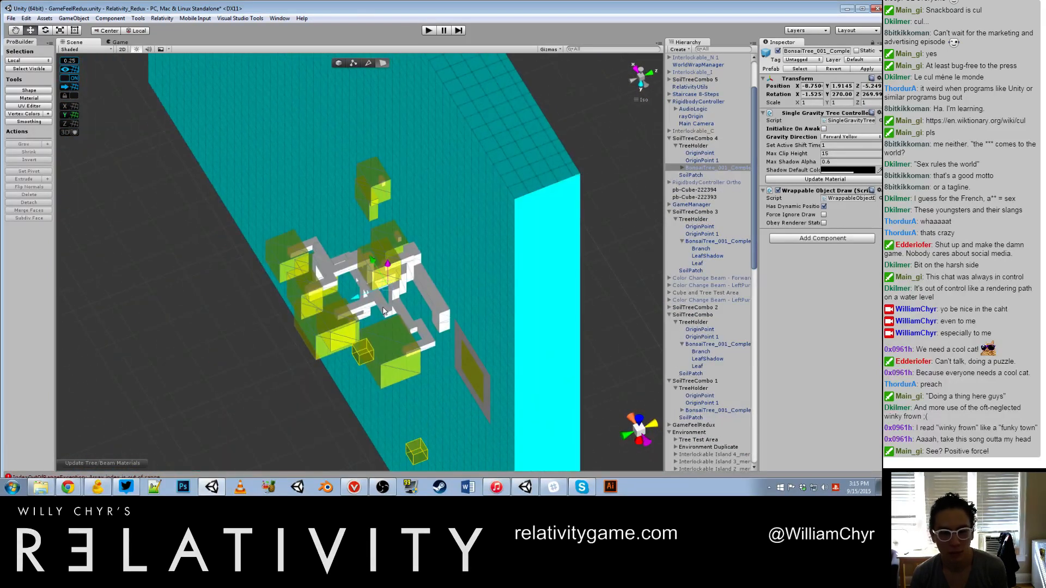
{"action": "left_click_drag", "start_coordinate": [385, 288], "coordinate": [396, 383]}
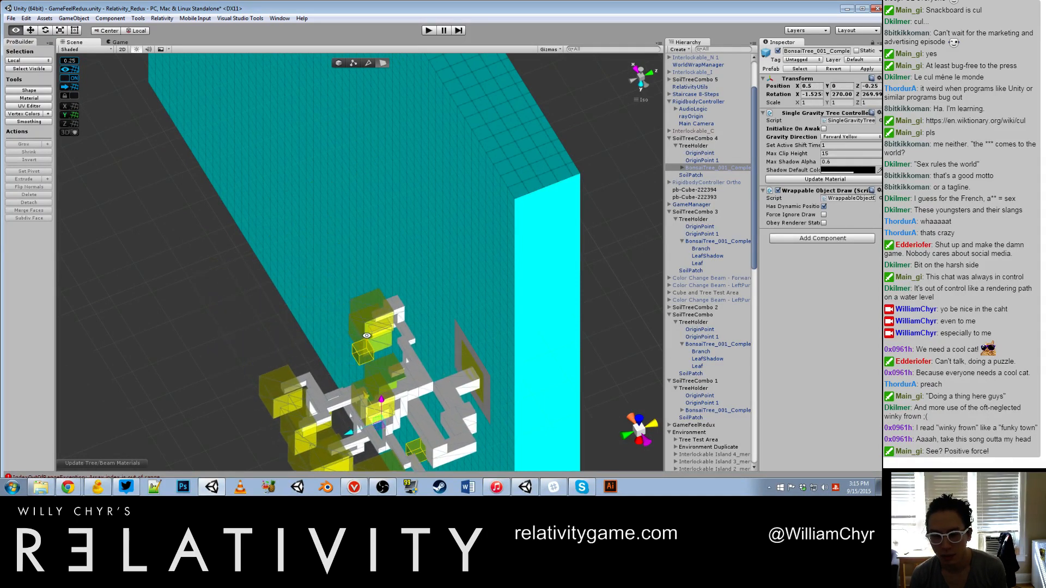
{"action": "left_click_drag", "start_coordinate": [367, 336], "coordinate": [296, 303], "text": "alt"}
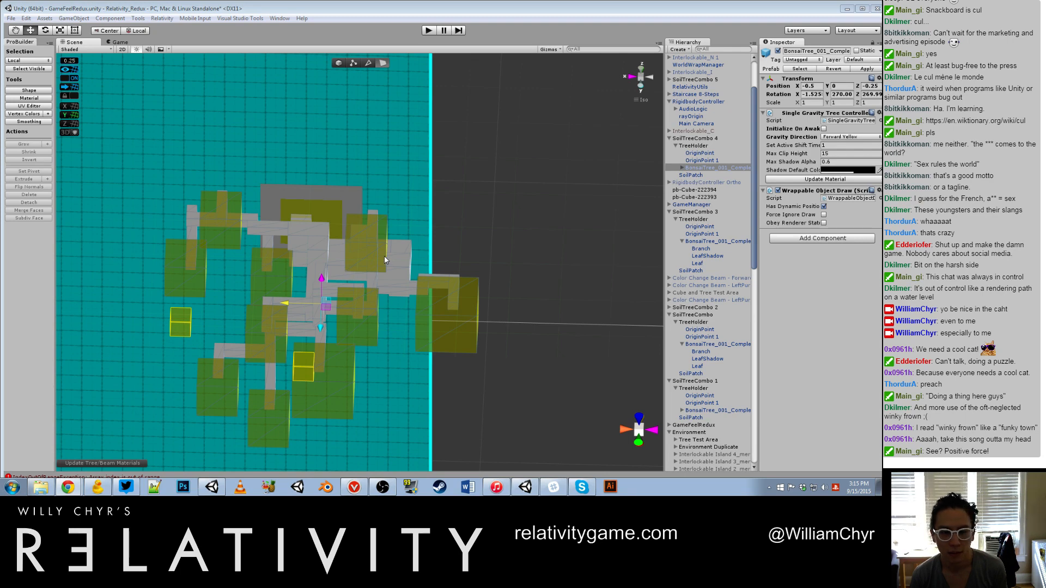
{"action": "left_click_drag", "start_coordinate": [385, 257], "coordinate": [303, 339], "text": "alt"}
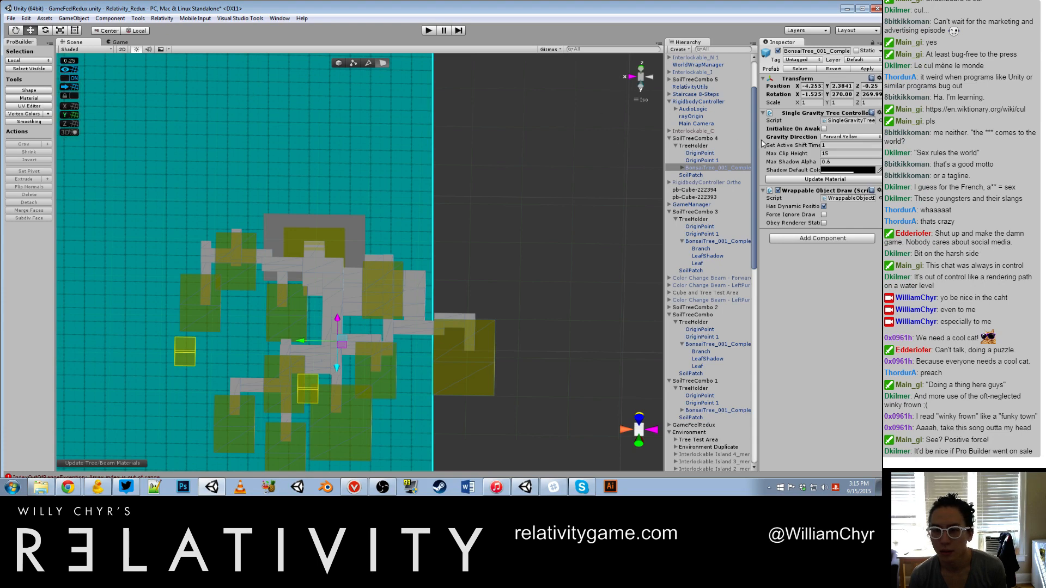
Step: Select both origin points and the bonsai tree of SoilTreeCombo 4 together and push them onto the 0.25 grid
{"action": "left_click", "coordinate": [746, 146]}
{"action": "left_click", "coordinate": [698, 154]}
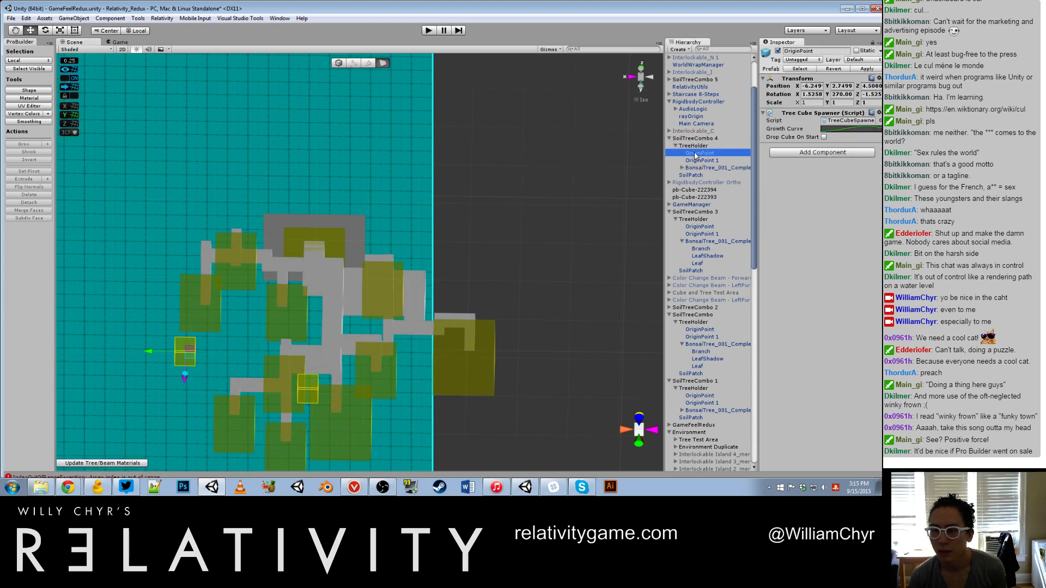
{"action": "left_click", "coordinate": [701, 169], "text": "shift"}
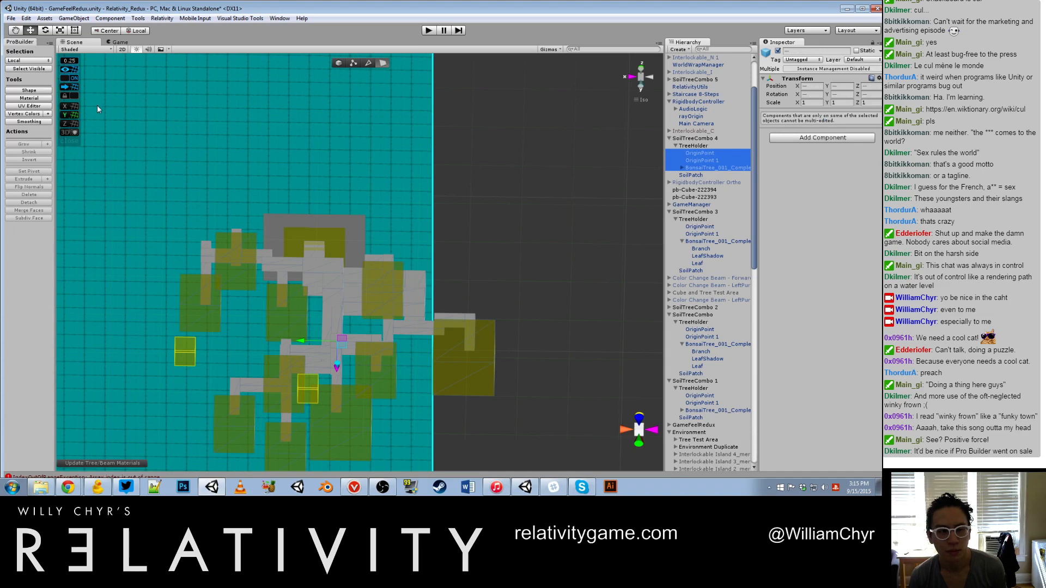
{"action": "left_click", "coordinate": [68, 87]}
Step: Examine from several angles how the yellow bonsai tree and its two origin points sit relative to the soil patch and cyan wall
{"action": "scroll", "coordinate": [338, 290], "scroll_direction": "down", "scroll_amount": 10}
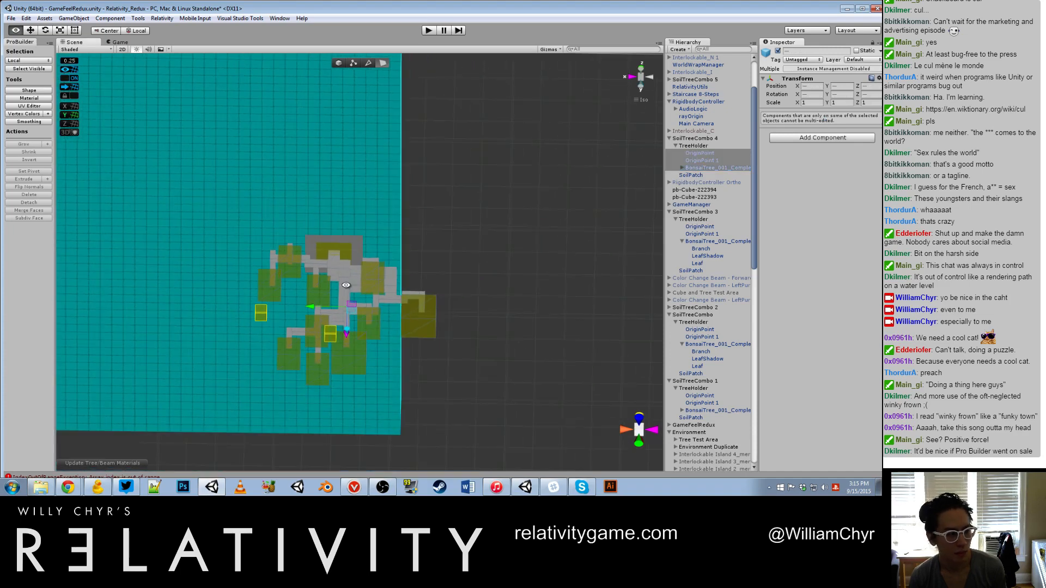
{"action": "left_click_drag", "start_coordinate": [339, 291], "coordinate": [299, 264], "text": "alt"}
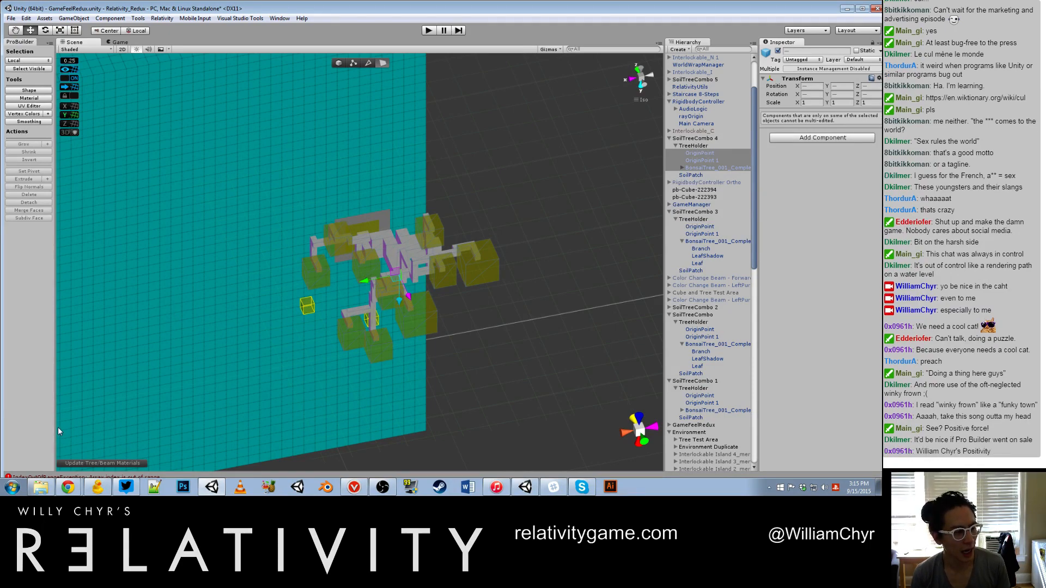
{"action": "scroll", "coordinate": [380, 189], "scroll_direction": "up", "scroll_amount": 8}
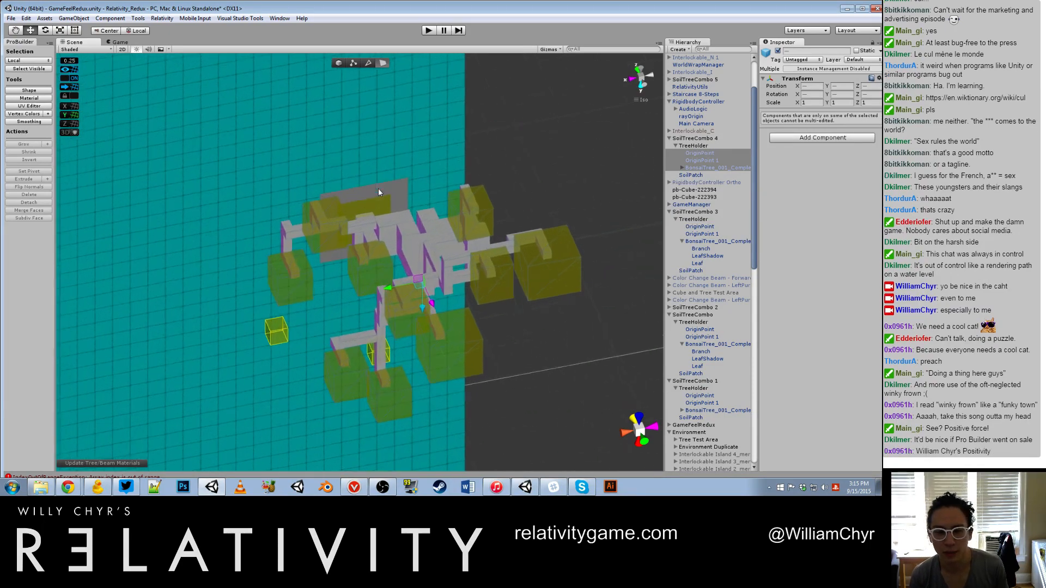
{"action": "left_click_drag", "start_coordinate": [443, 196], "coordinate": [323, 168], "text": "alt"}
{"action": "scroll", "coordinate": [323, 168], "scroll_direction": "down", "scroll_amount": 15}
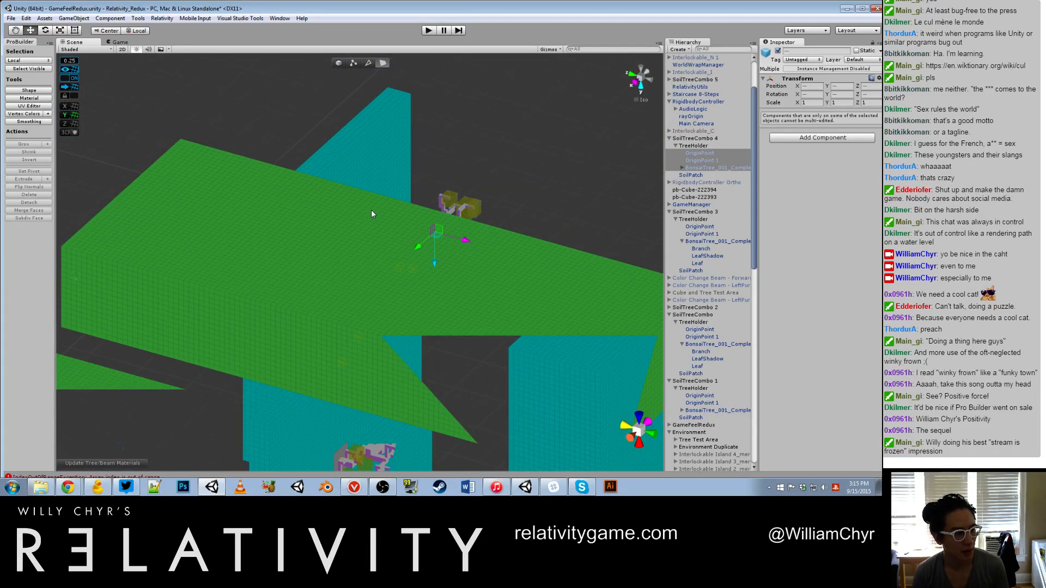
{"action": "scroll", "coordinate": [371, 209], "scroll_direction": "up", "scroll_amount": 13}
{"action": "scroll", "coordinate": [376, 201], "scroll_direction": "down", "scroll_amount": 9}
{"action": "scroll", "coordinate": [382, 205], "scroll_direction": "up", "scroll_amount": 8}
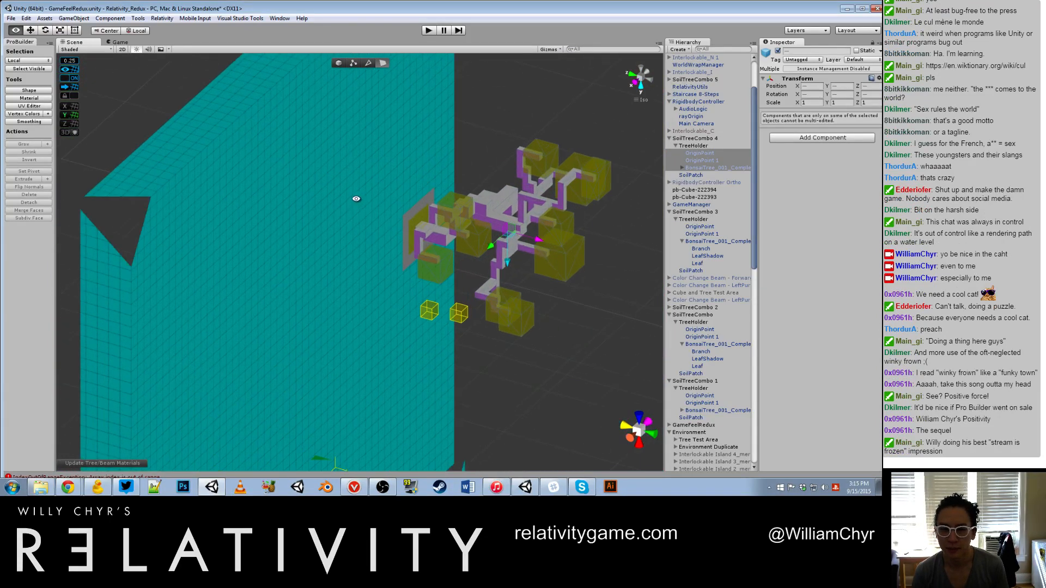
{"action": "left_click_drag", "start_coordinate": [355, 199], "coordinate": [384, 401], "text": "alt"}
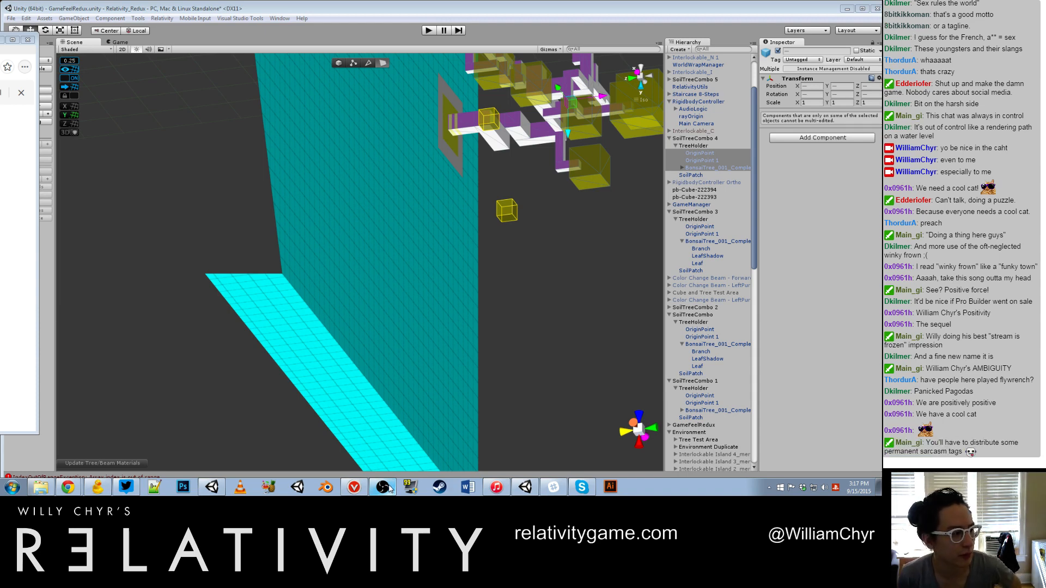
Step: Reorder the Windows taskbar so the OBS icon comes first, directly after Start
{"action": "left_click_drag", "start_coordinate": [388, 488], "coordinate": [41, 487]}
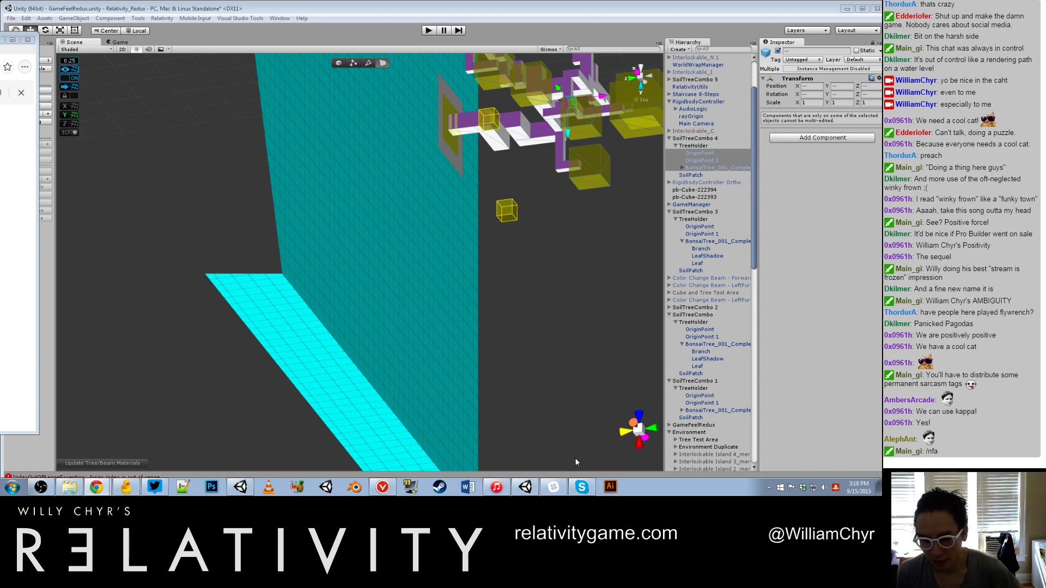
{"action": "left_click", "coordinate": [552, 486]}
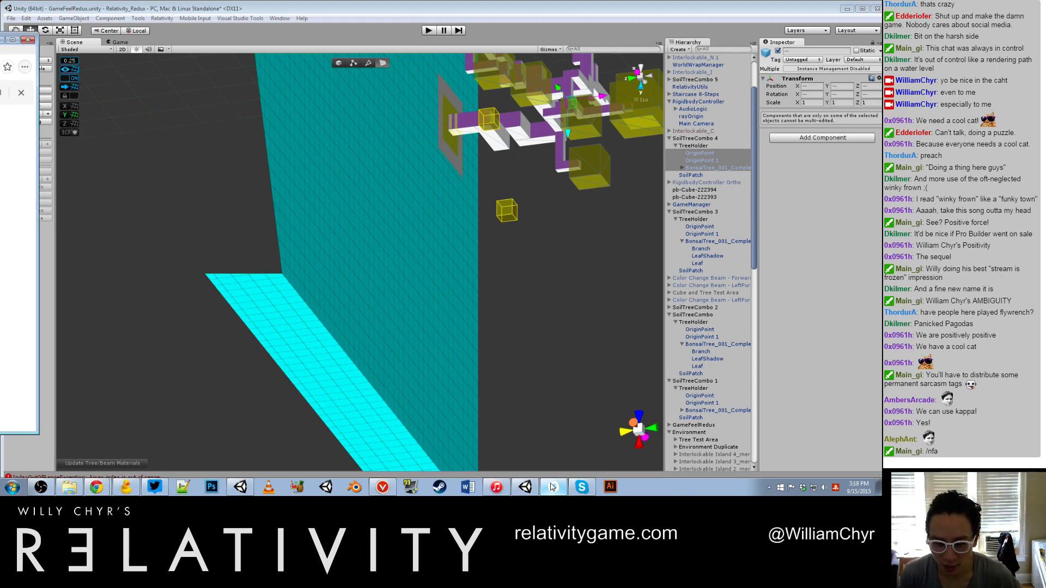